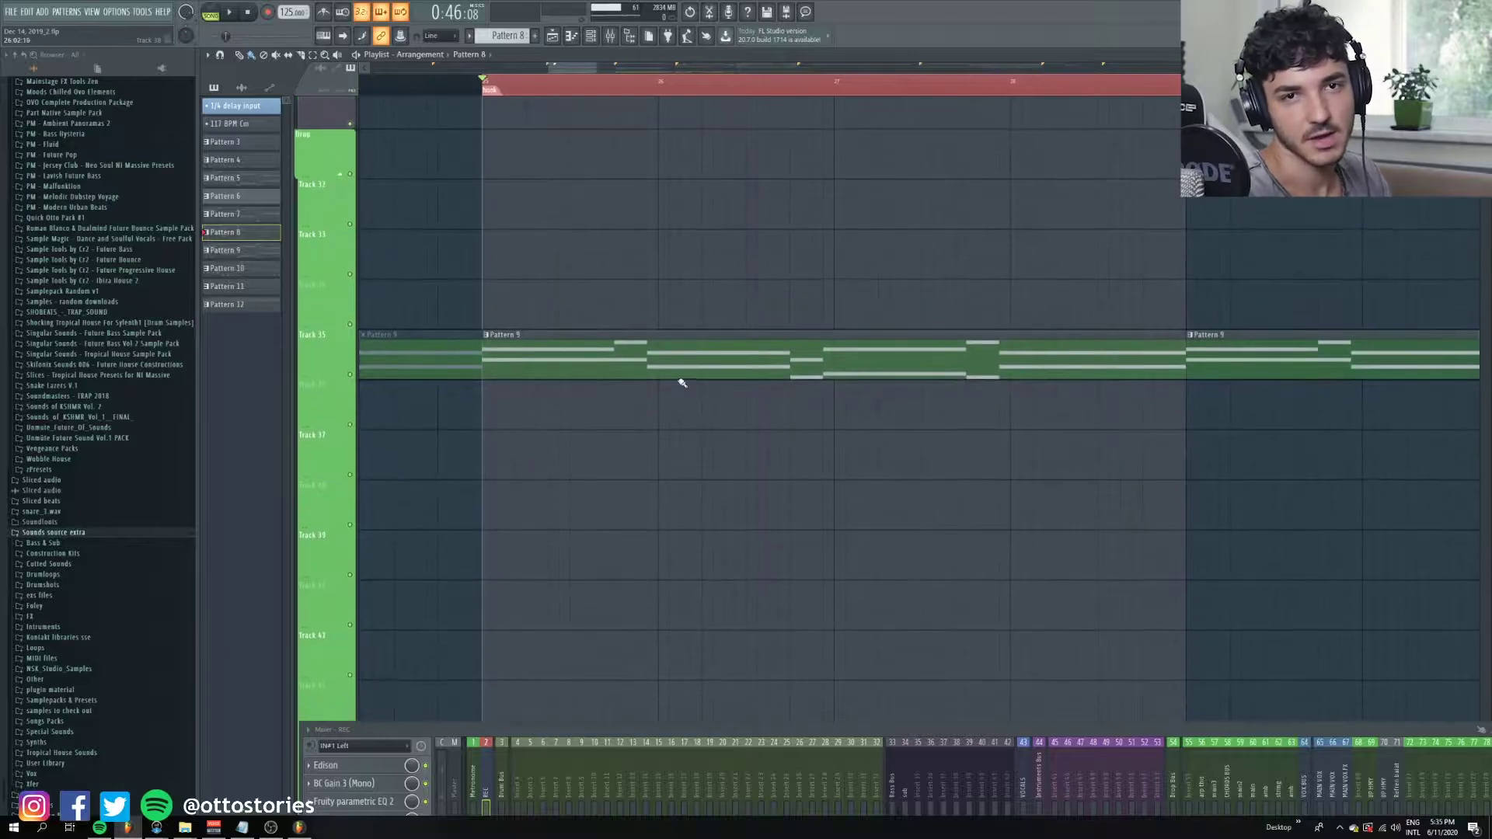
# Open the Pattern 9 chord clip in the piano roll to view its notes.
pyautogui.scroll(1, 622, 325)
pyautogui.scroll(-2, 613, 325)
pyautogui.doubleClick(581, 351)
pyautogui.scroll(-2, 492, 440)
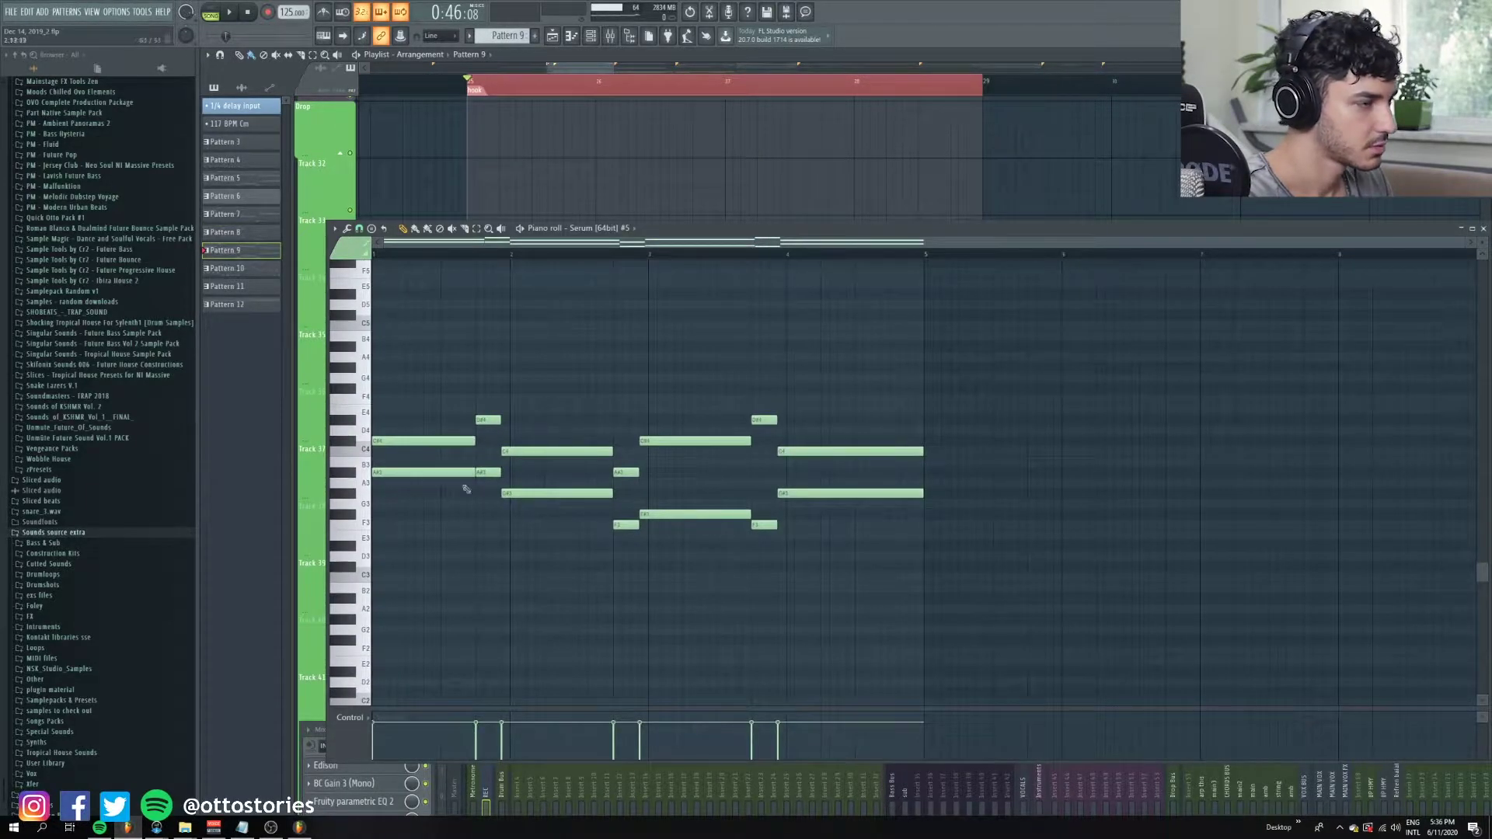
# Show the channel rack and browse the user preset folders in the Pattern 9 chord channel's Serum instrument.
pyautogui.press('F6')
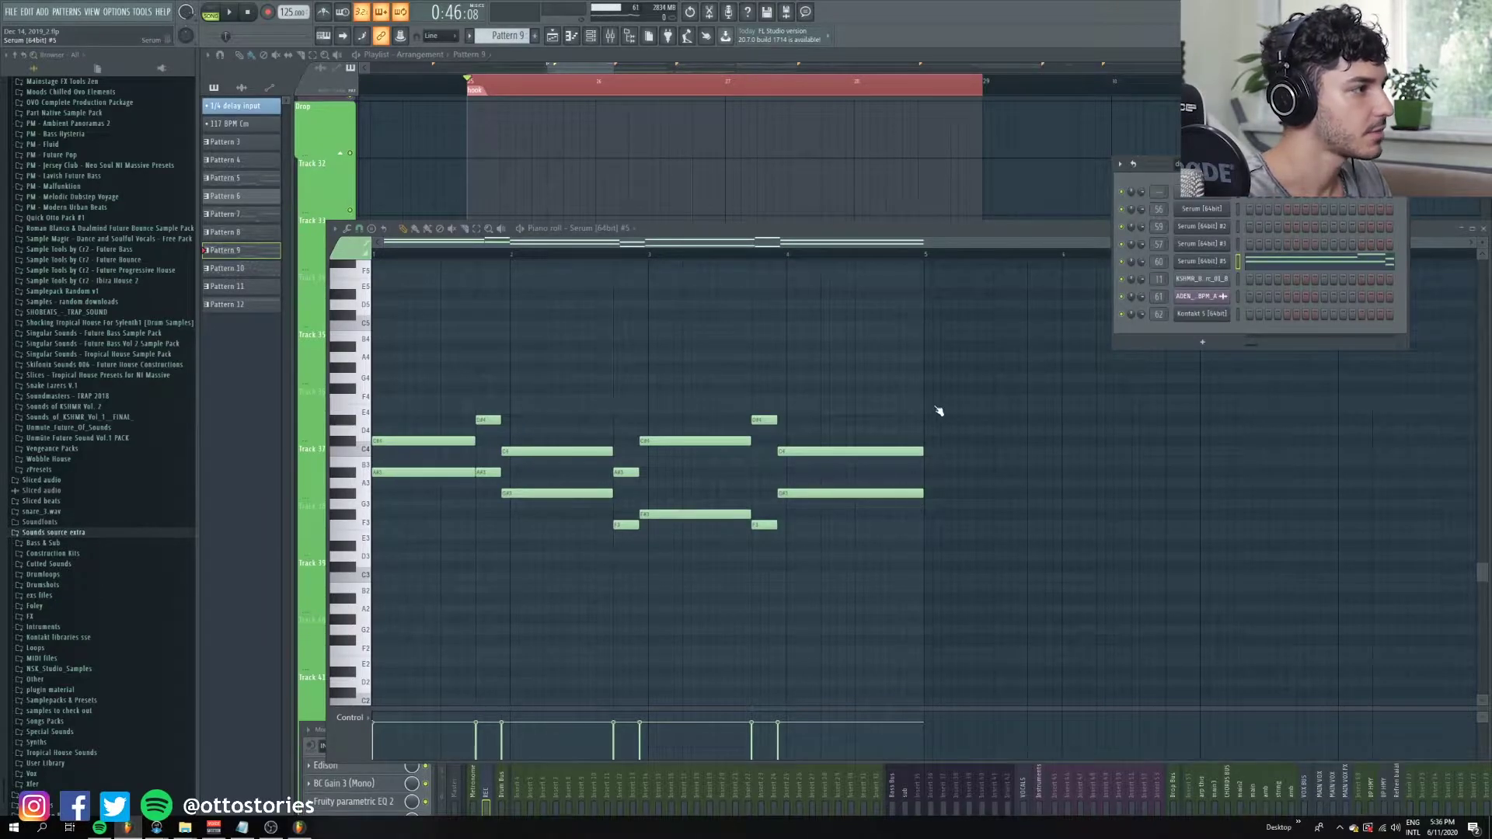
pyautogui.moveTo(1131, 610)
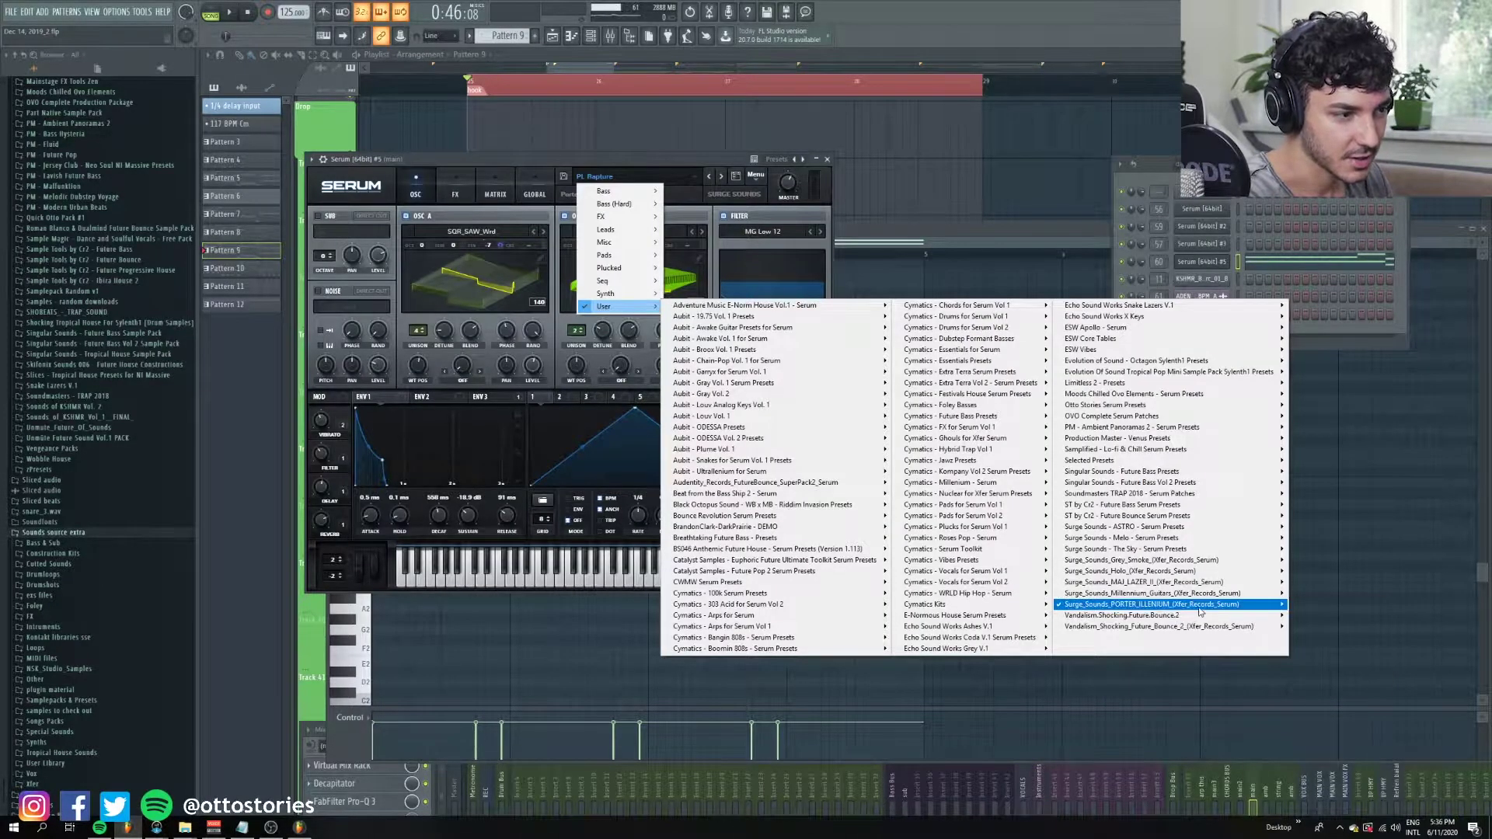
pyautogui.moveTo(1352, 673)
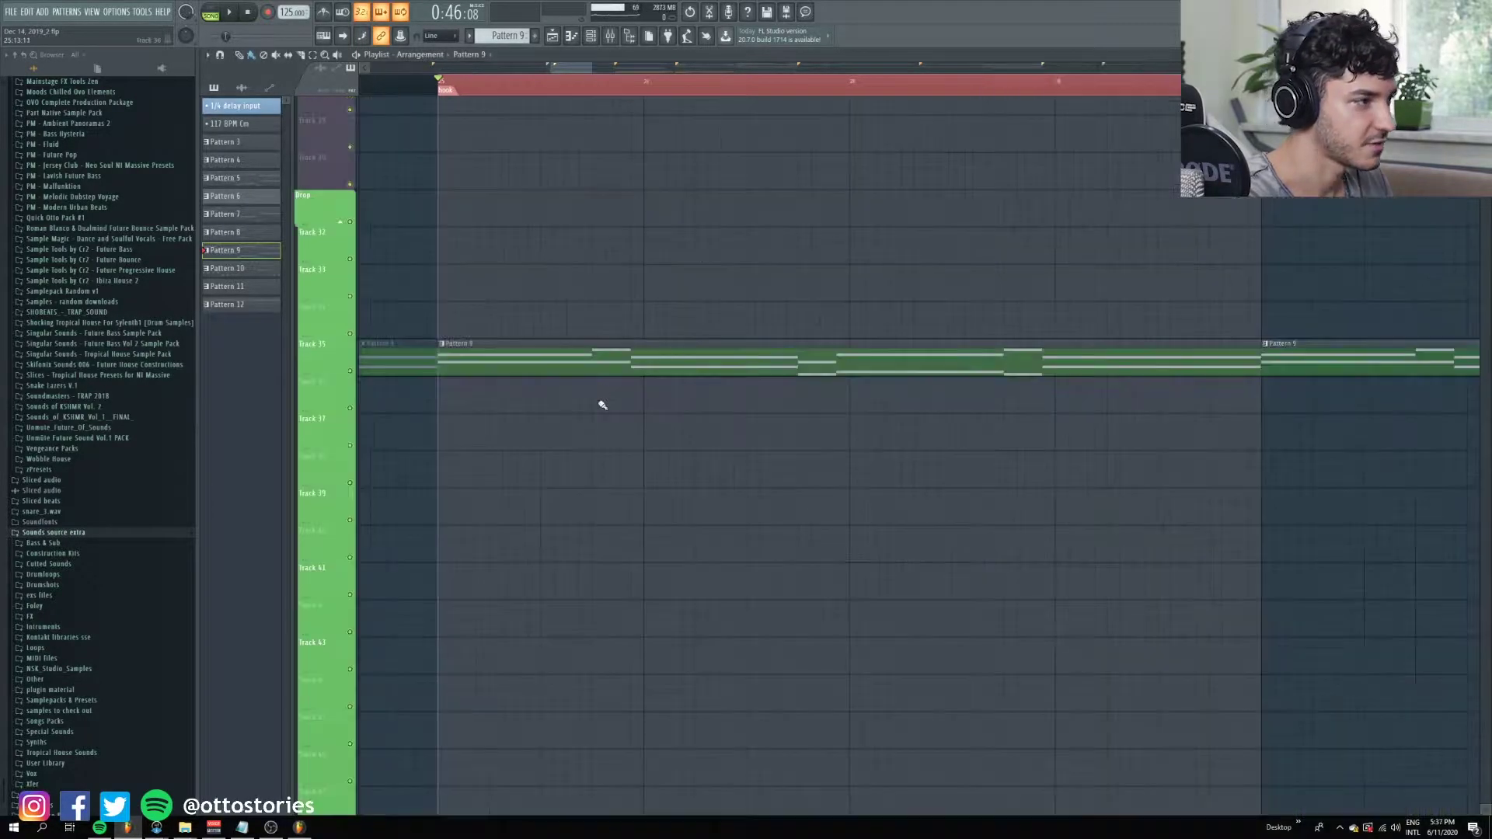
# Play back the Pattern 9 chords on Track 35 of the playlist, then stop playback.
pyautogui.press('space')
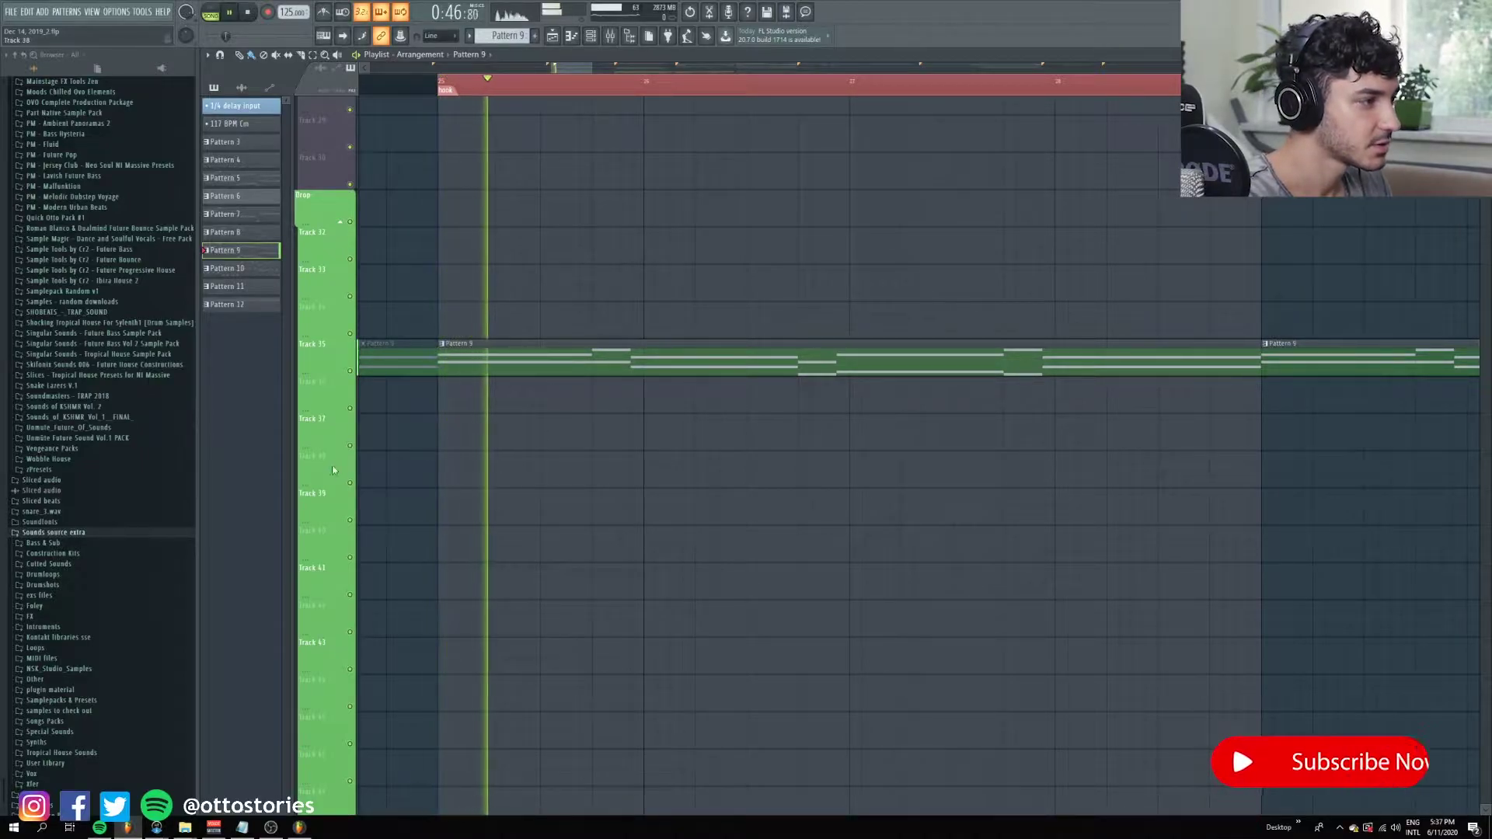
pyautogui.scroll(-2, 652, 384)
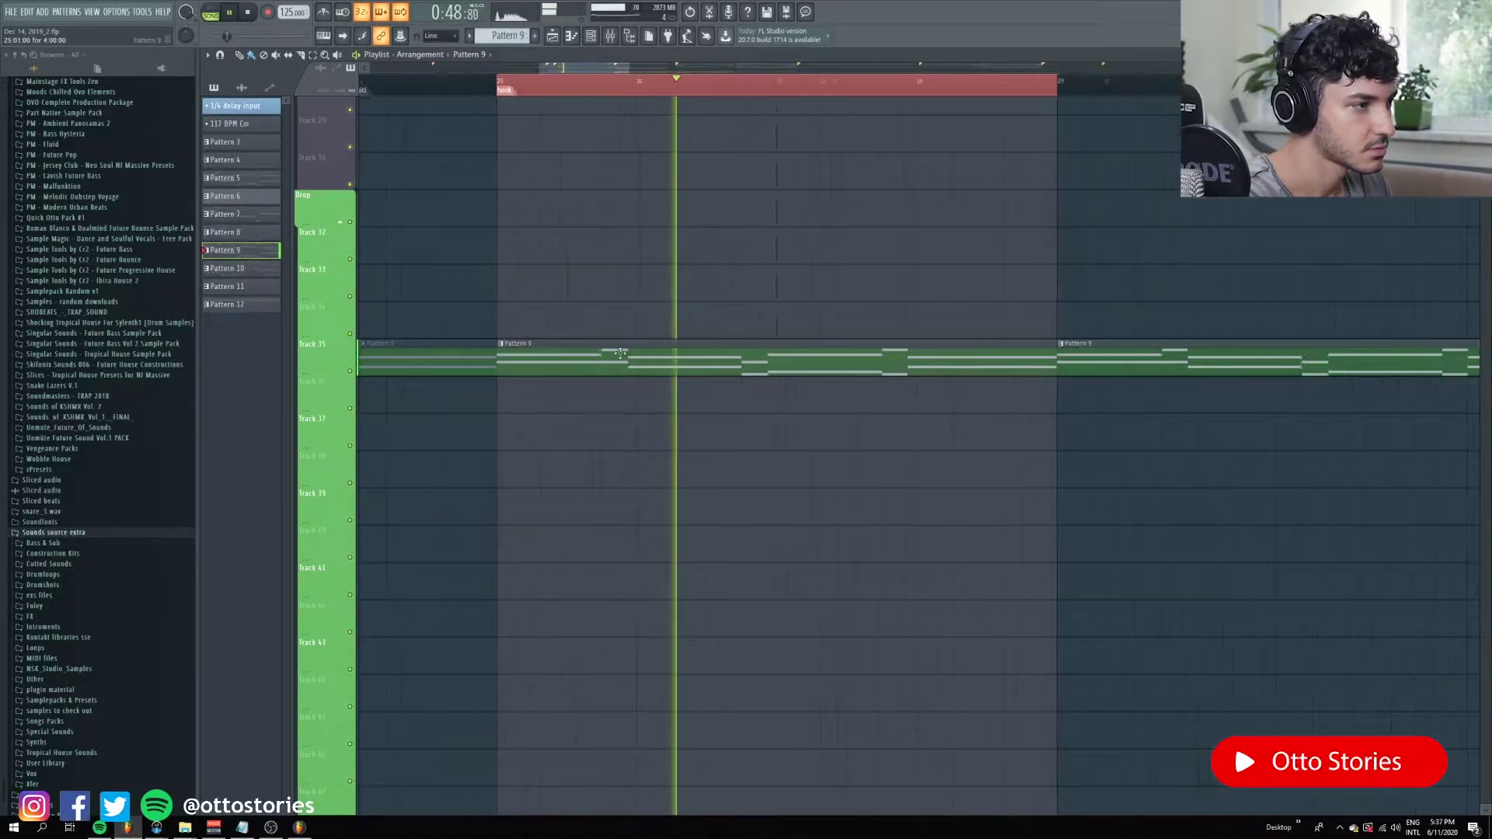
pyautogui.scroll(-4, 653, 374)
pyautogui.scroll(3, 653, 360)
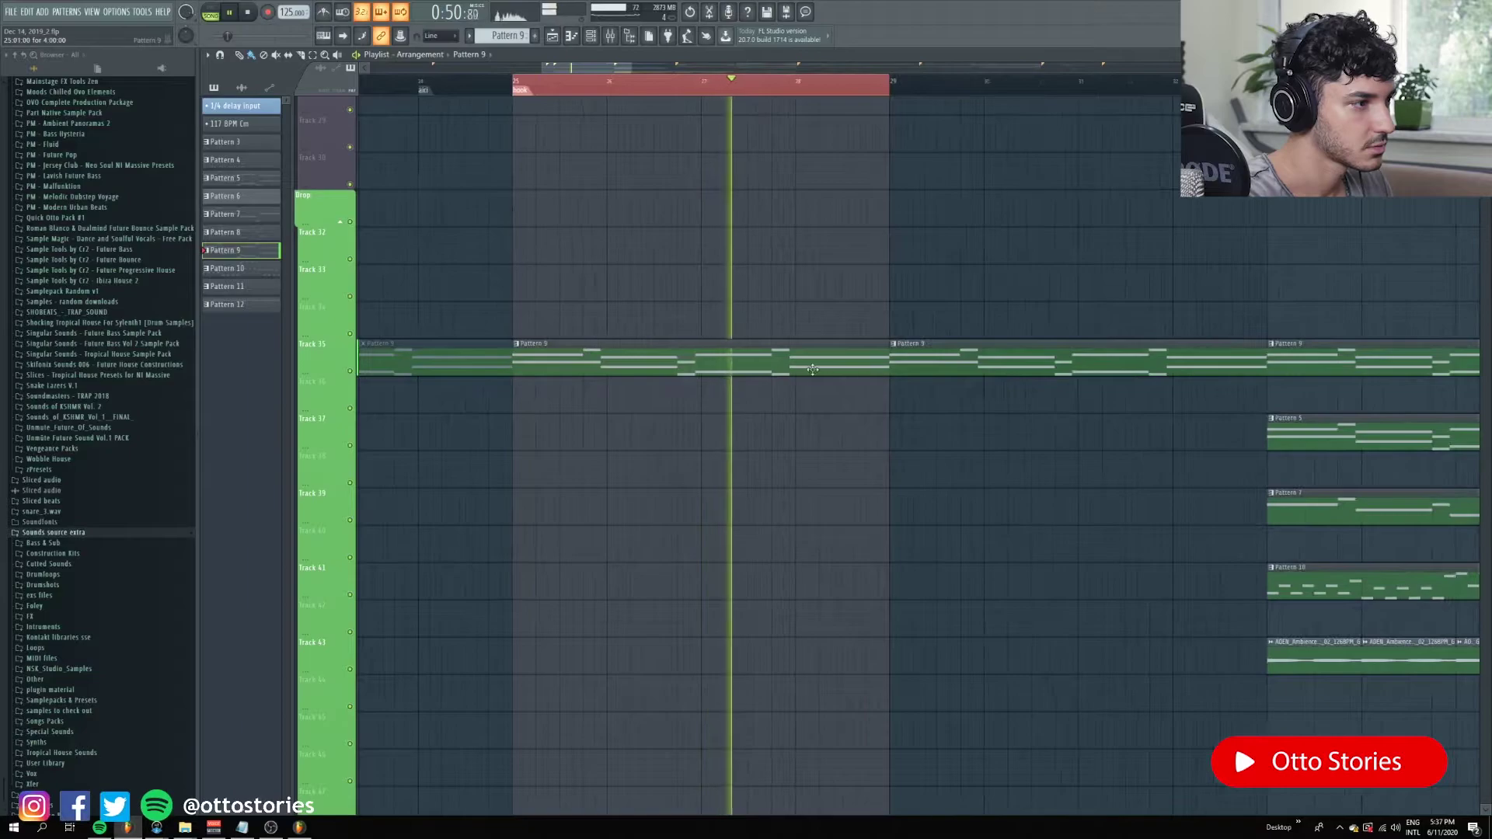
pyautogui.press('space')
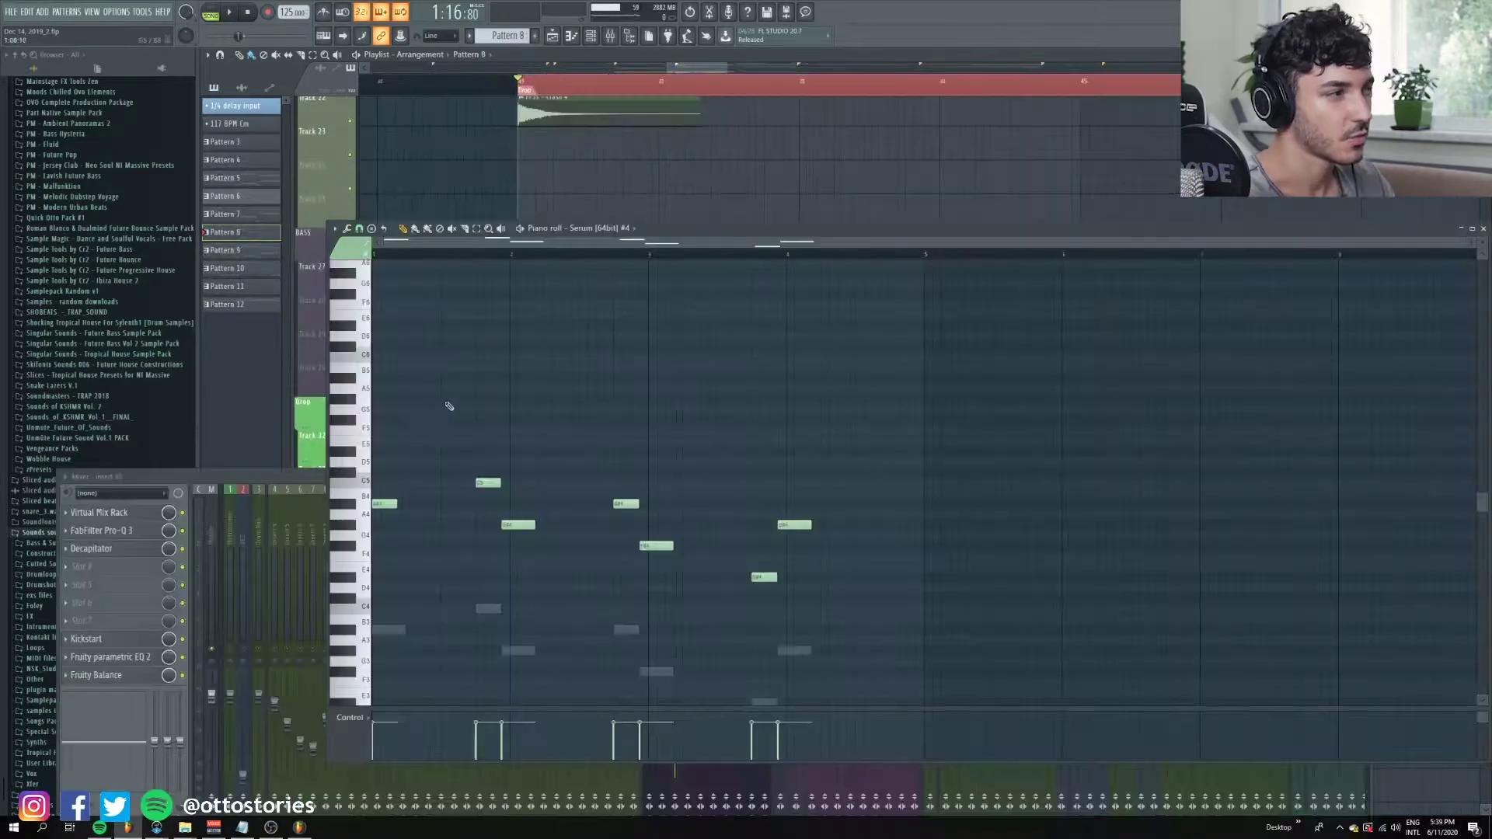
# Show the mixer and audition the Pattern 8 bass clip with the sub and Insert 35 bass tracks.
pyautogui.press('F7')
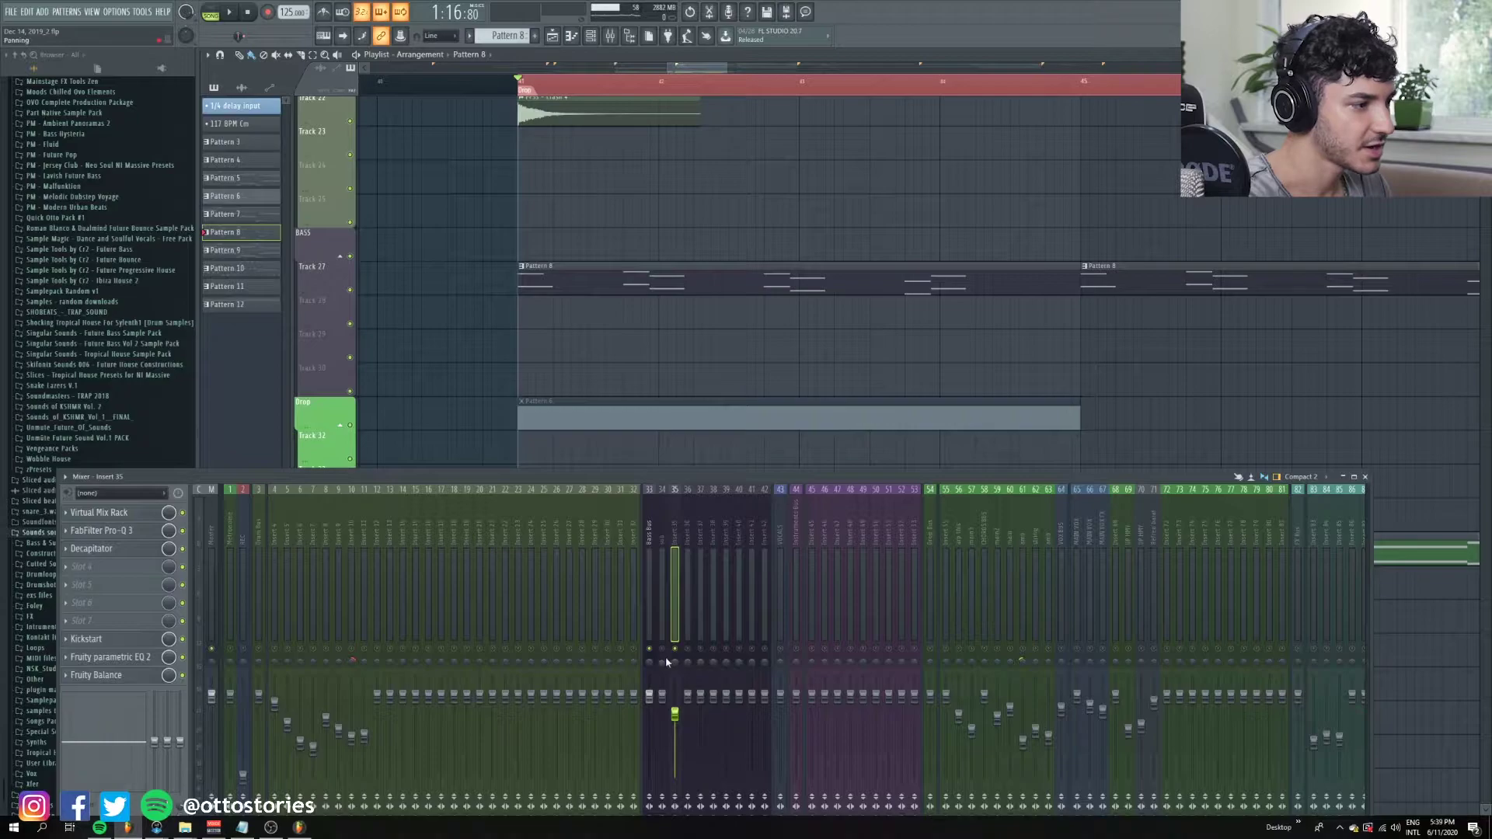
pyautogui.press('space')
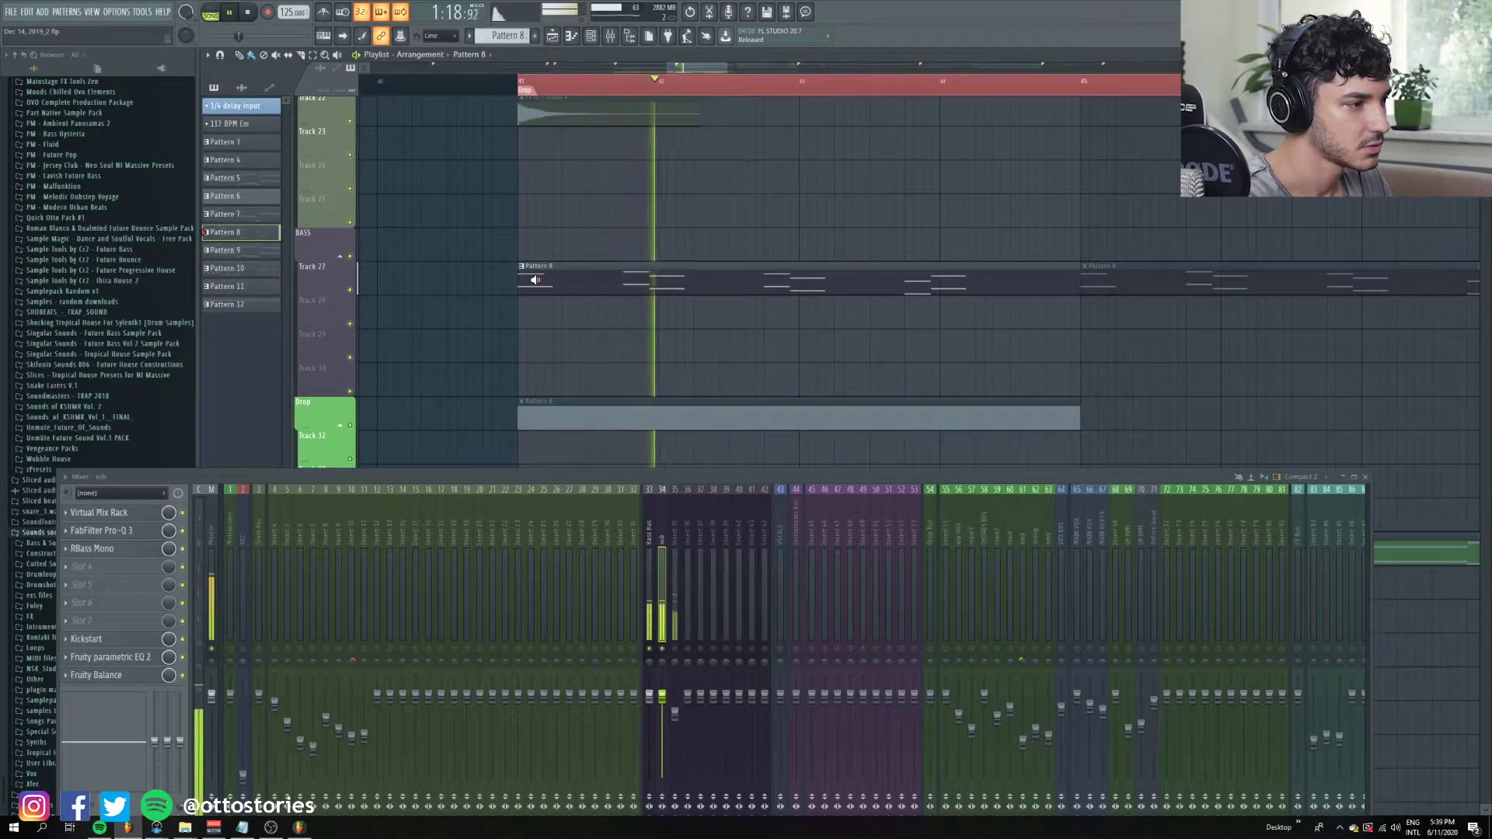
pyautogui.press('space')
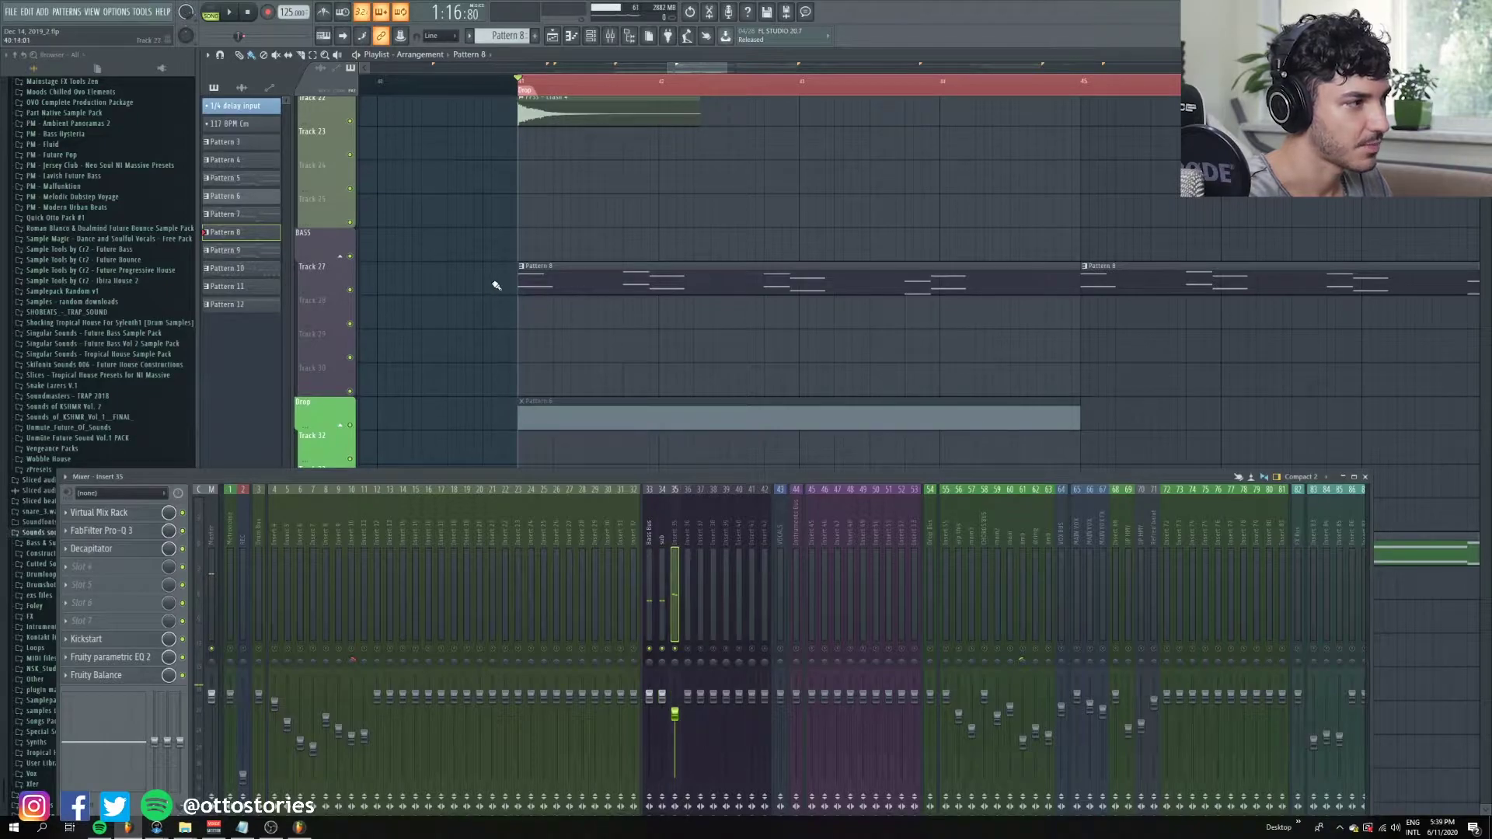
pyautogui.press('space')
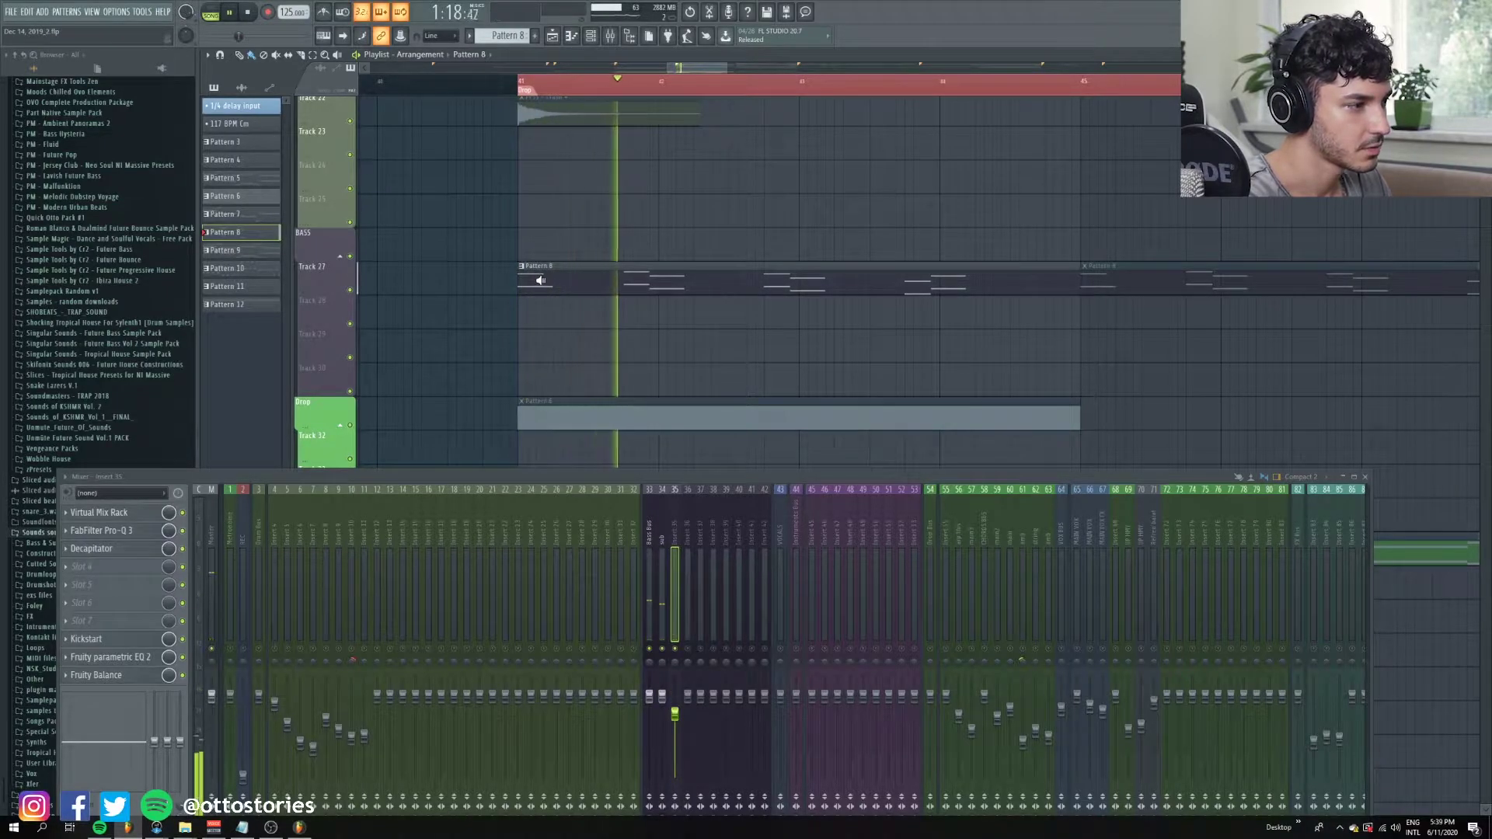
pyautogui.press('space')
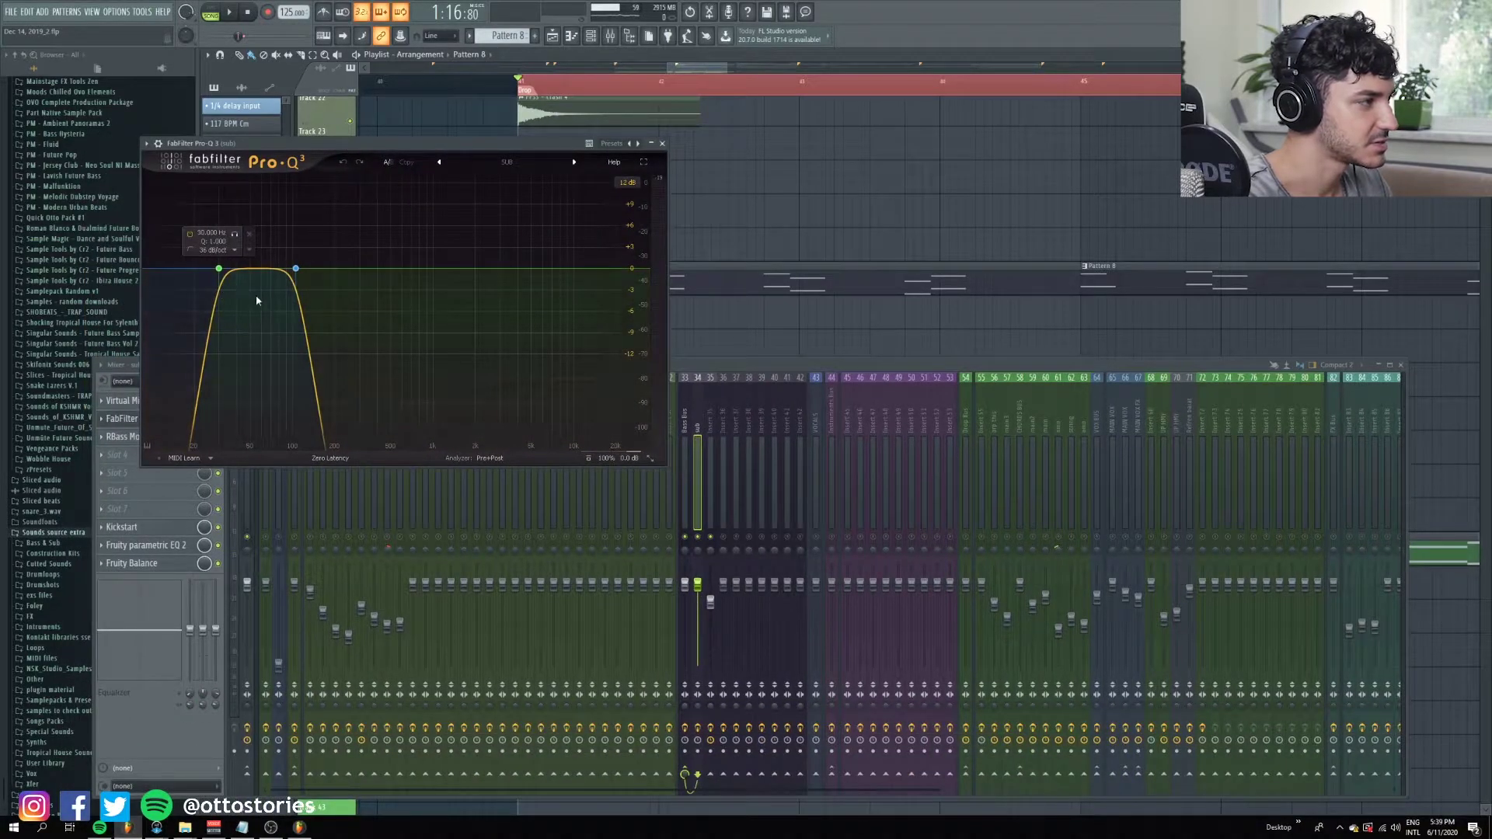
# Inspect the sub mixer track's FabFilter Pro-Q 3, RBass Mono, Kickstart and Fruity parametric EQ 2 effects.
pyautogui.click(123, 418)
pyautogui.click(124, 437)
pyautogui.moveTo(204, 159); pyautogui.dragTo(269, 160)
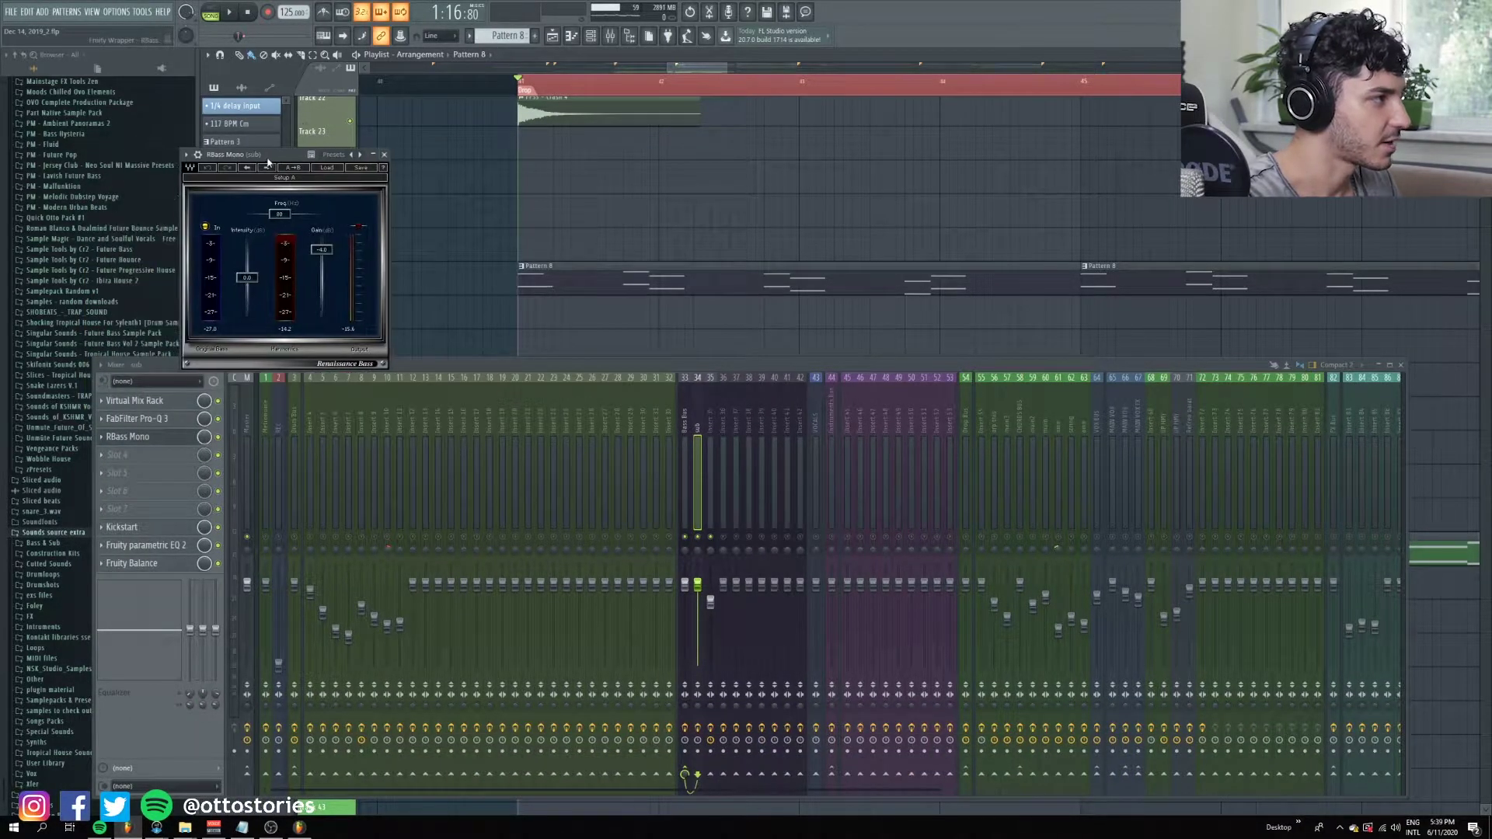
pyautogui.click(147, 438)
pyautogui.click(150, 529)
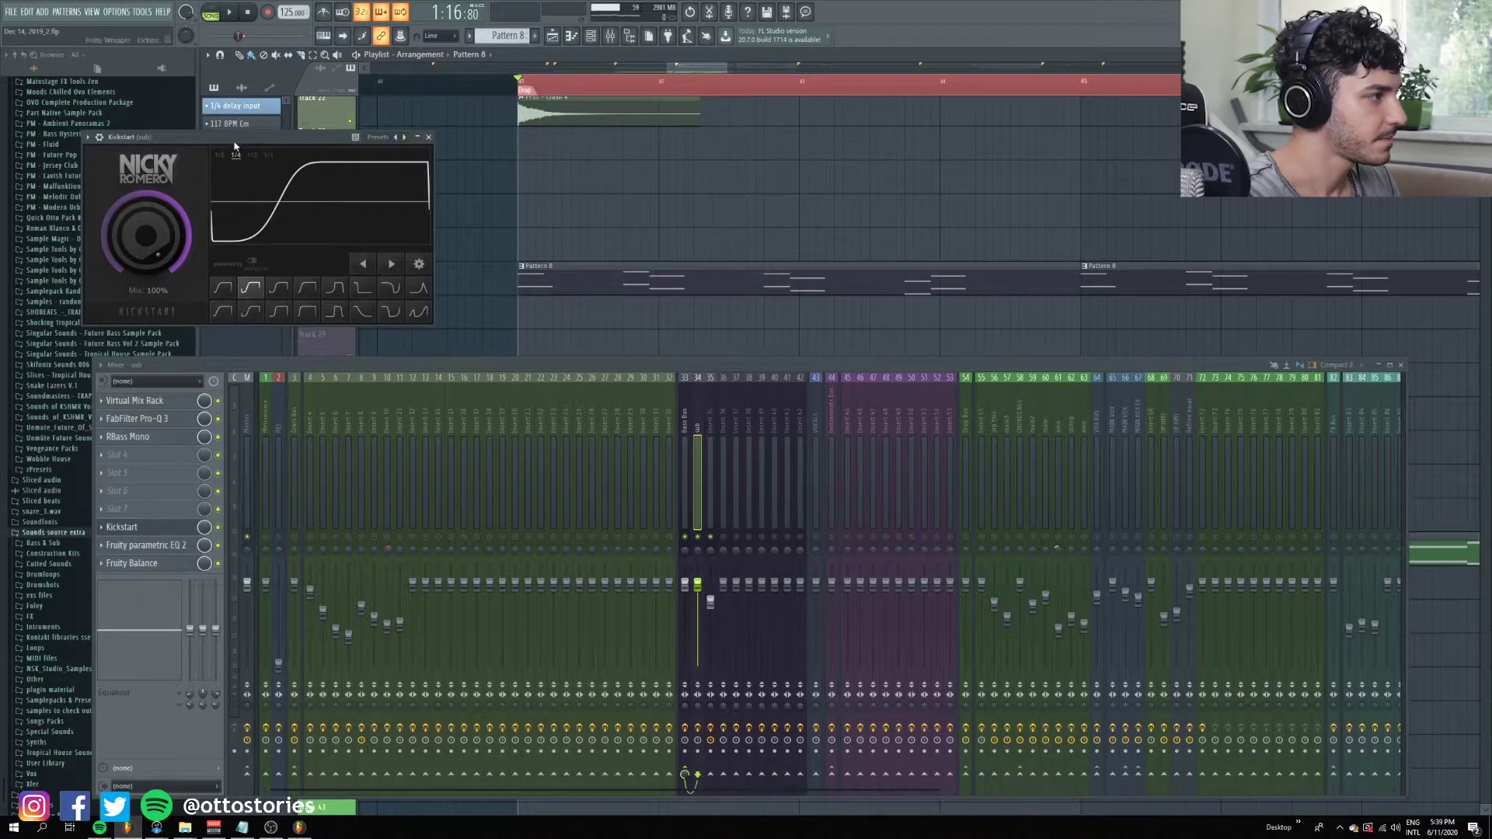
pyautogui.press('Escape')
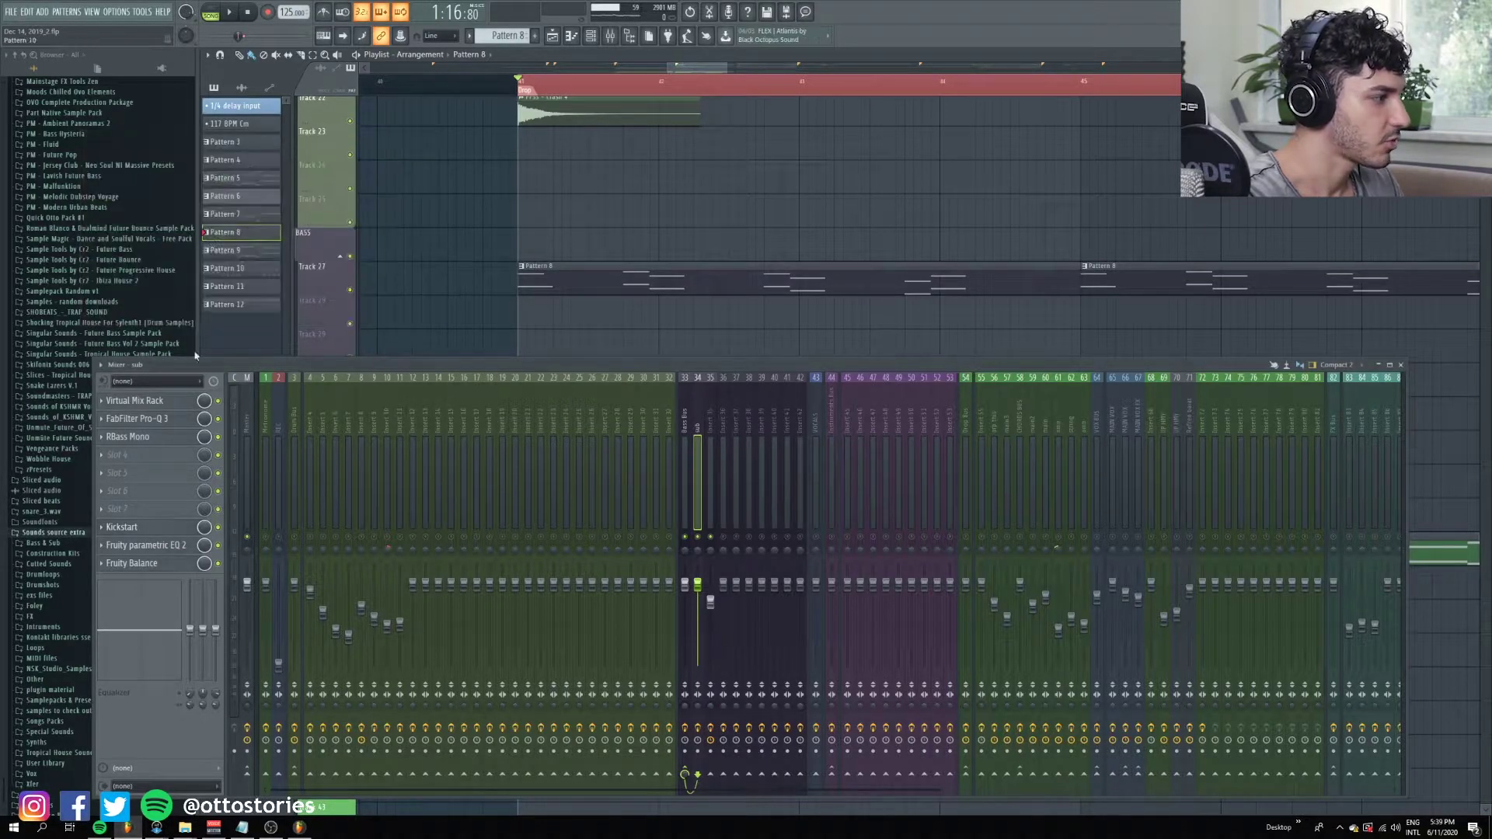
pyautogui.click(152, 547)
pyautogui.press('Escape')
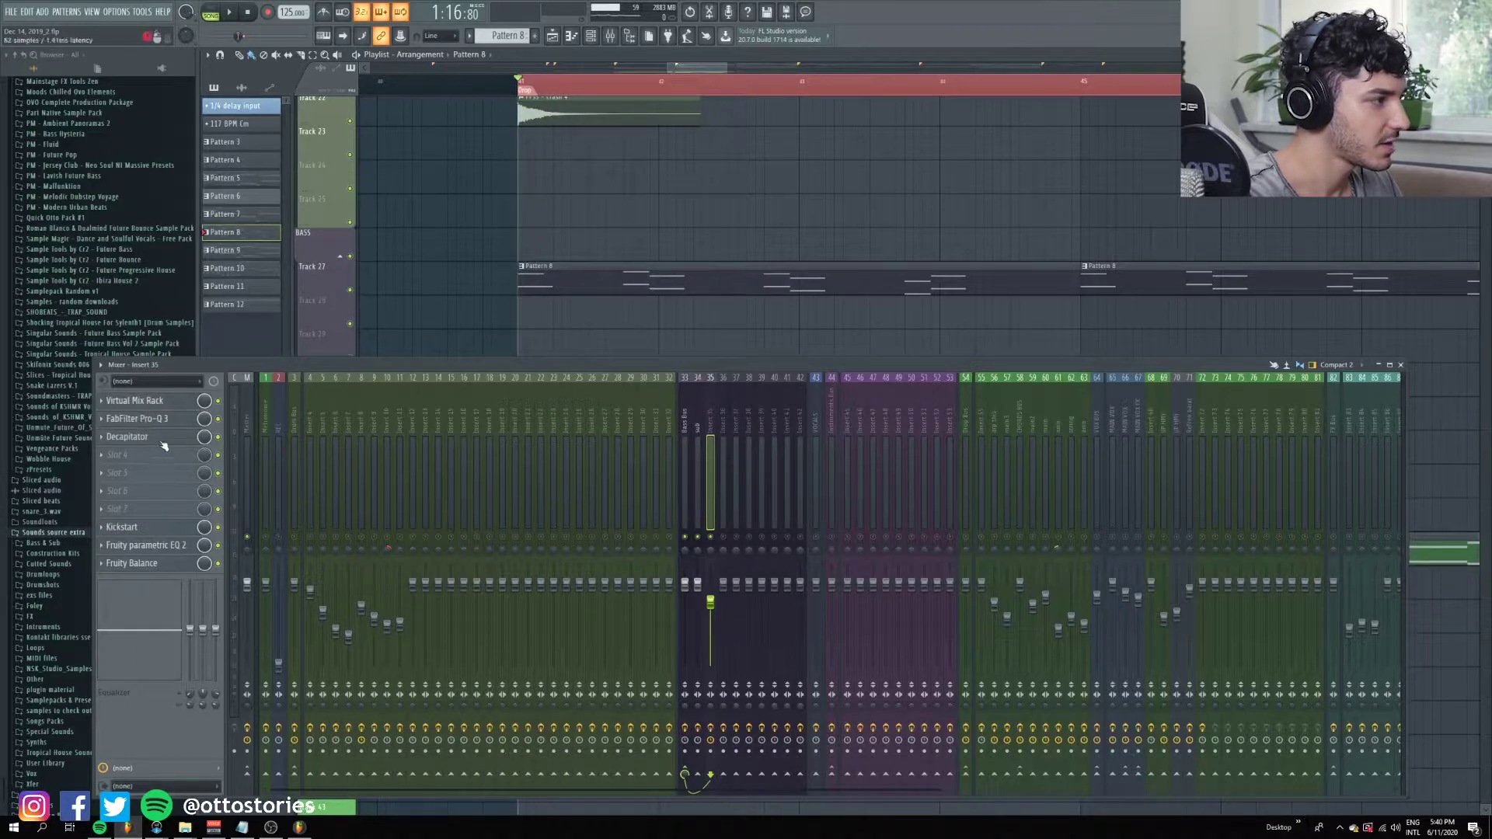
# Inspect the Virtual Mix Rack, FabFilter Pro-Q 3, Decapitator and Kickstart effects on mixer track Insert 35.
pyautogui.click(164, 401)
pyautogui.press('Escape')
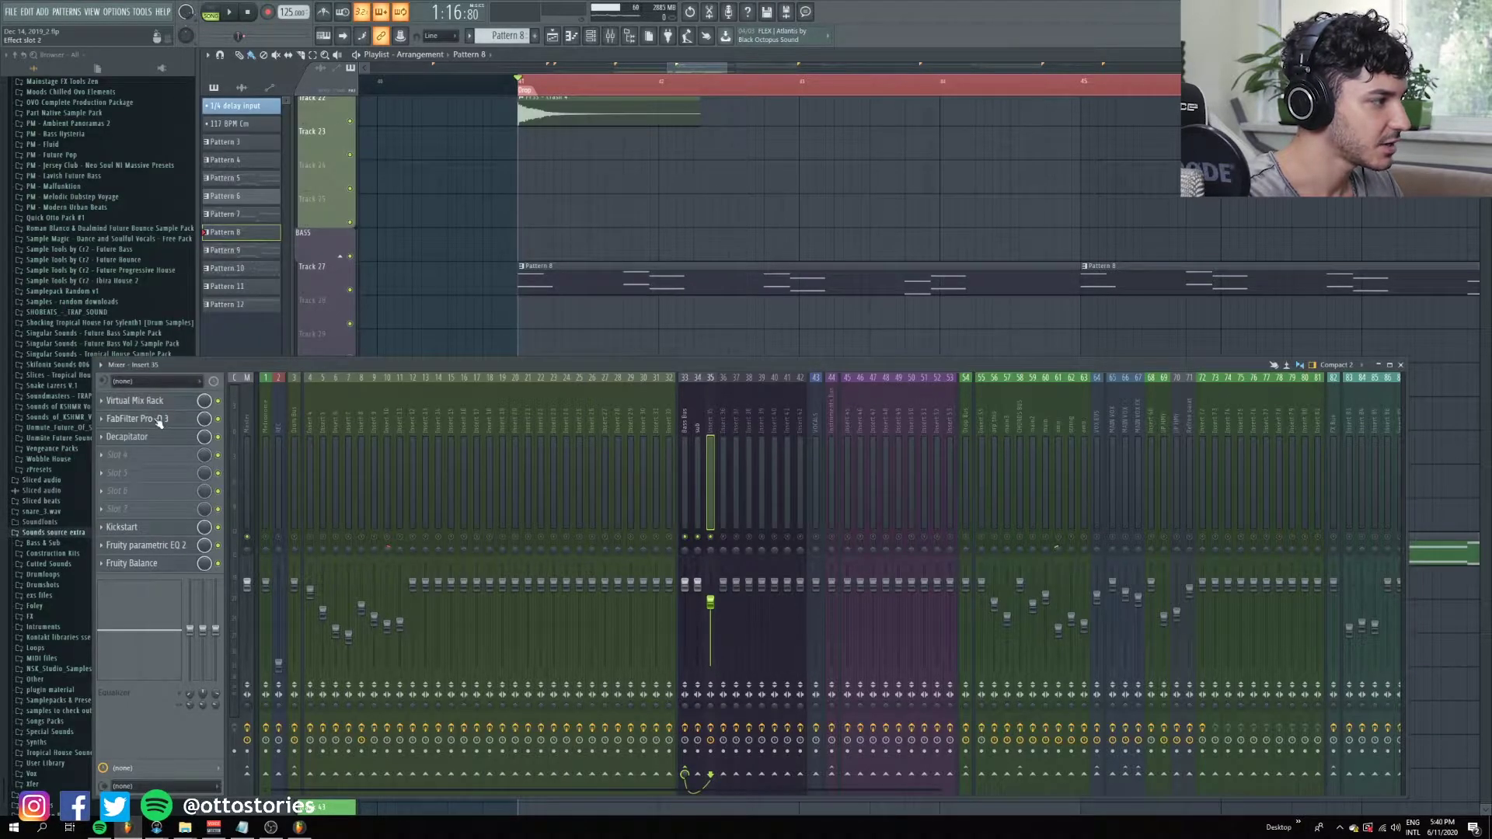
pyautogui.click(159, 420)
pyautogui.press('Escape')
pyautogui.click(152, 439)
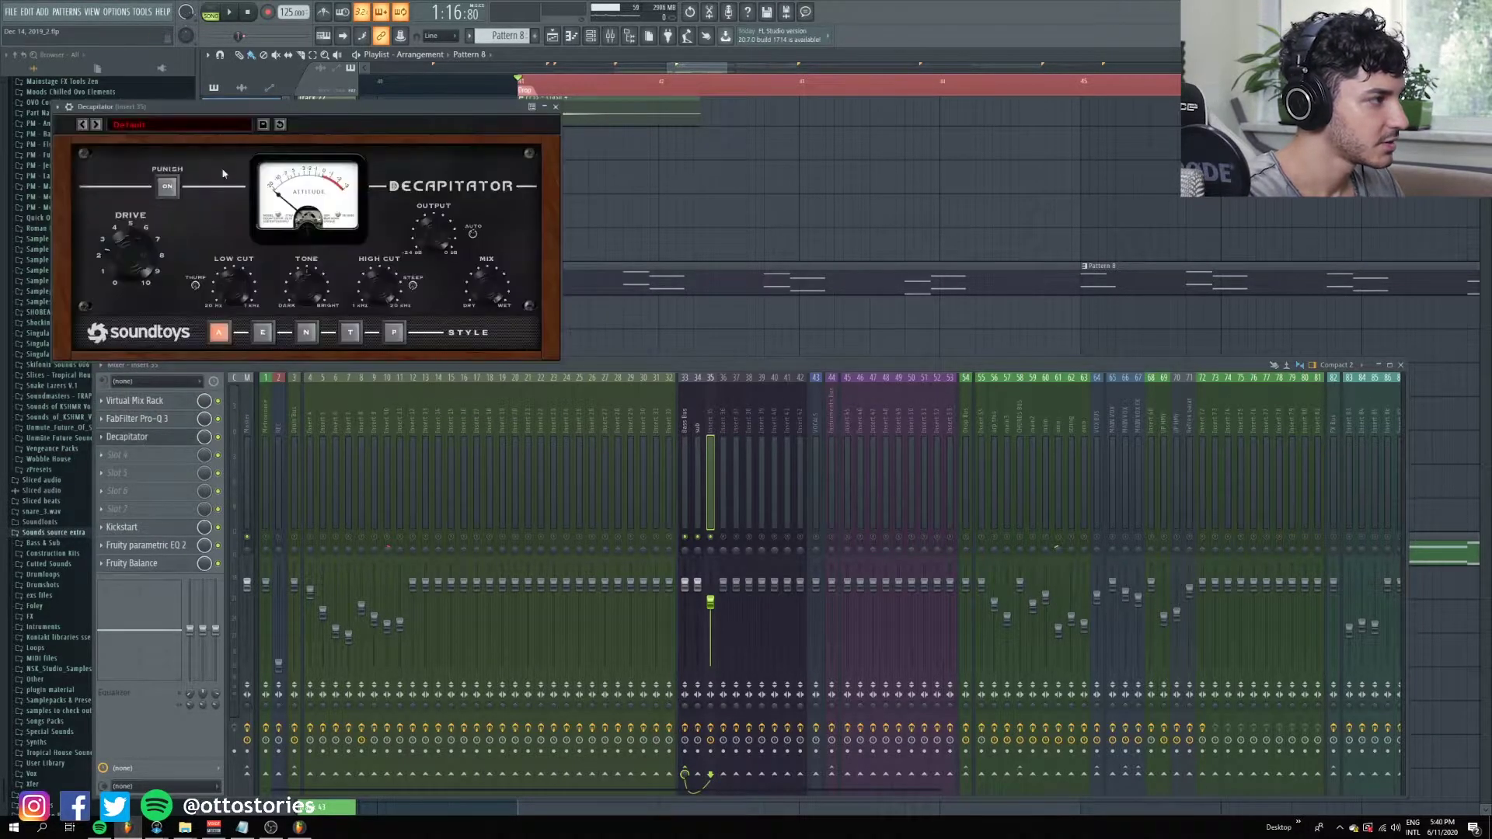
pyautogui.moveTo(215, 118); pyautogui.dragTo(335, 126)
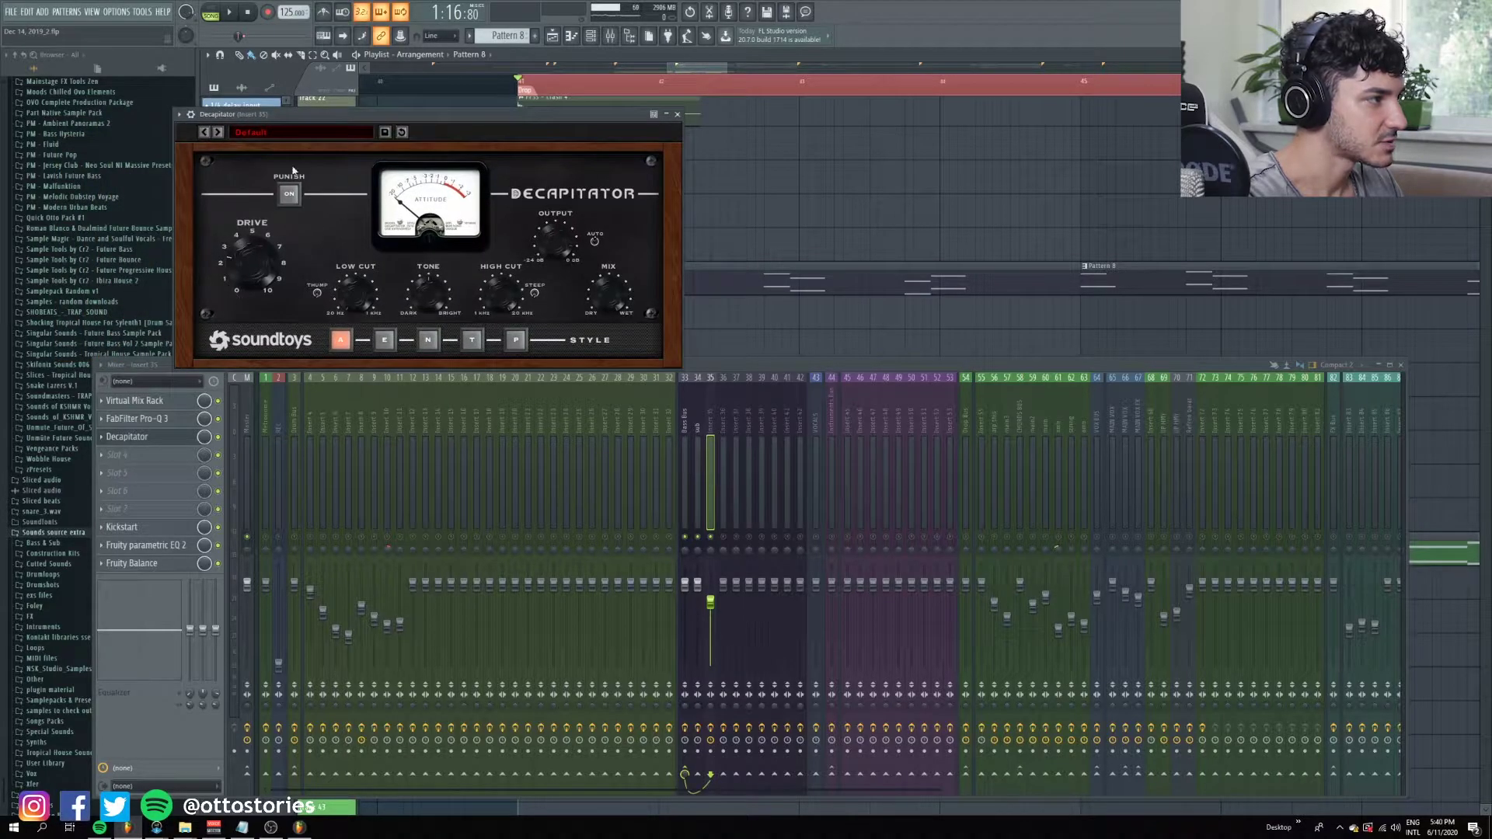
pyautogui.click(148, 437)
pyautogui.click(149, 529)
pyautogui.moveTo(150, 92); pyautogui.dragTo(469, 148)
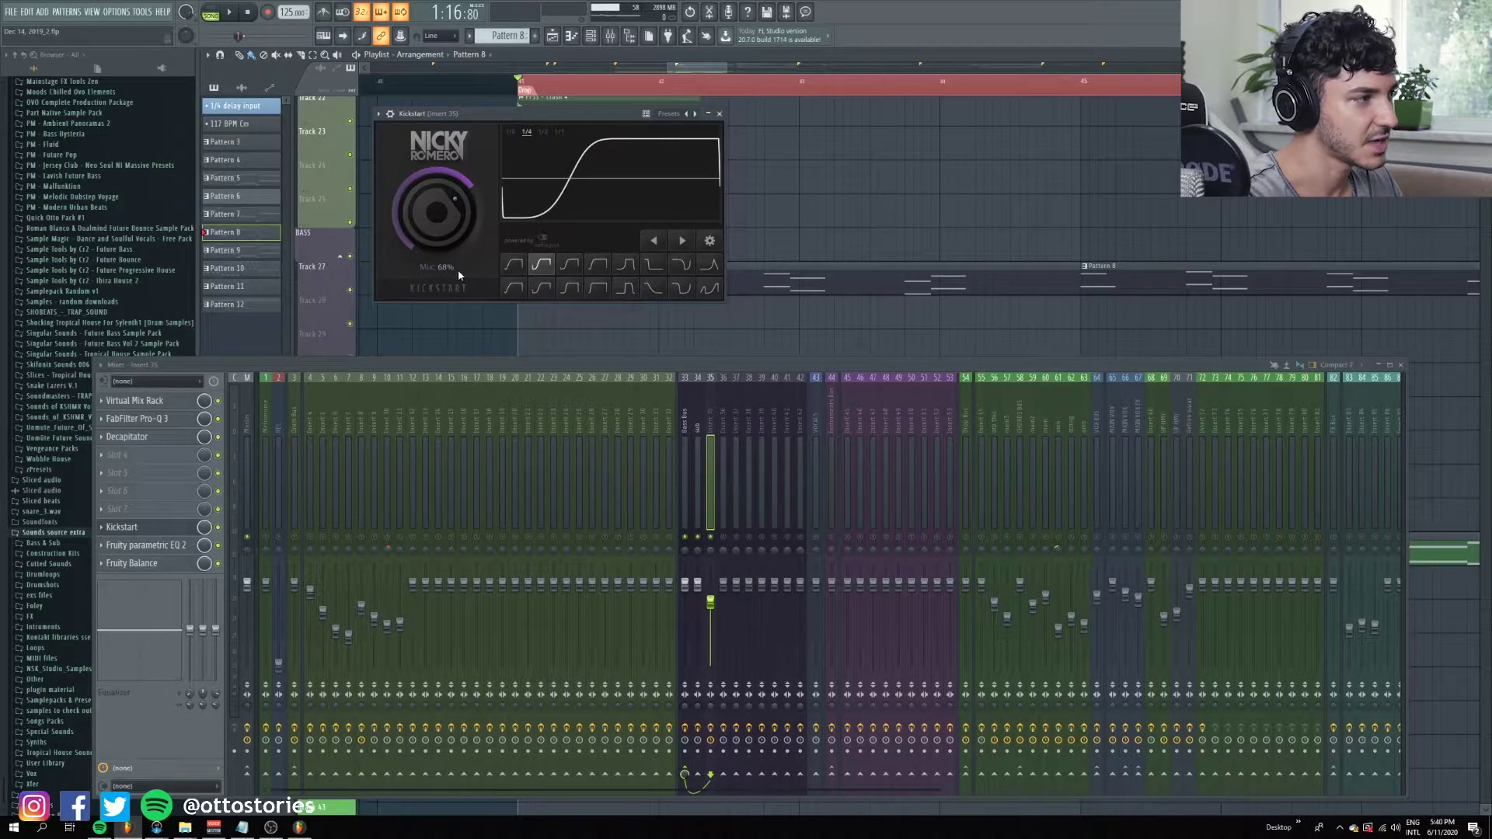
pyautogui.press('Escape')
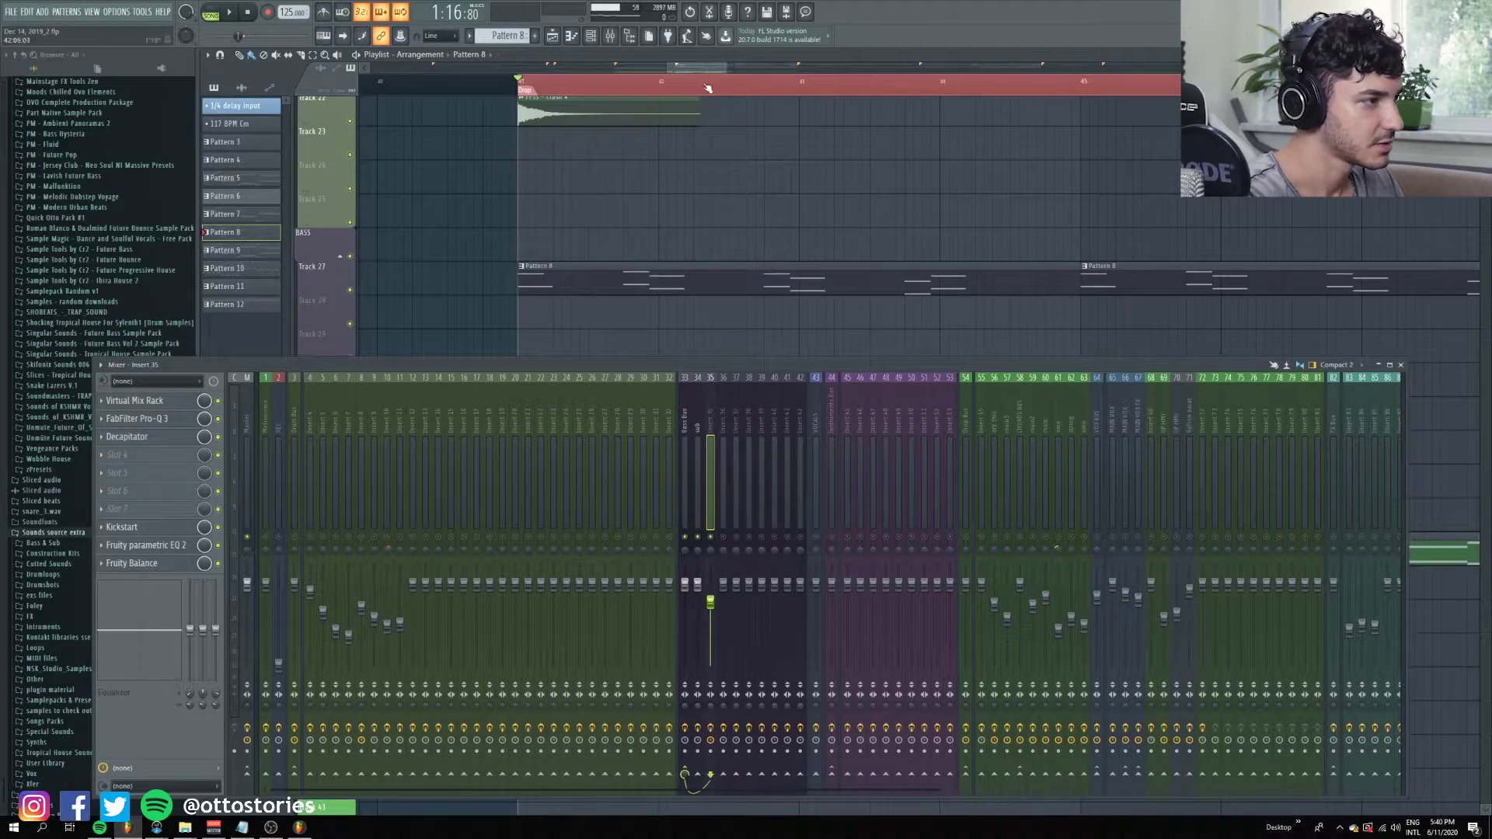
# Play the drop with the mixer moved lower, and select the chords bus and main mixer tracks.
pyautogui.scroll(-5, 675, 280)
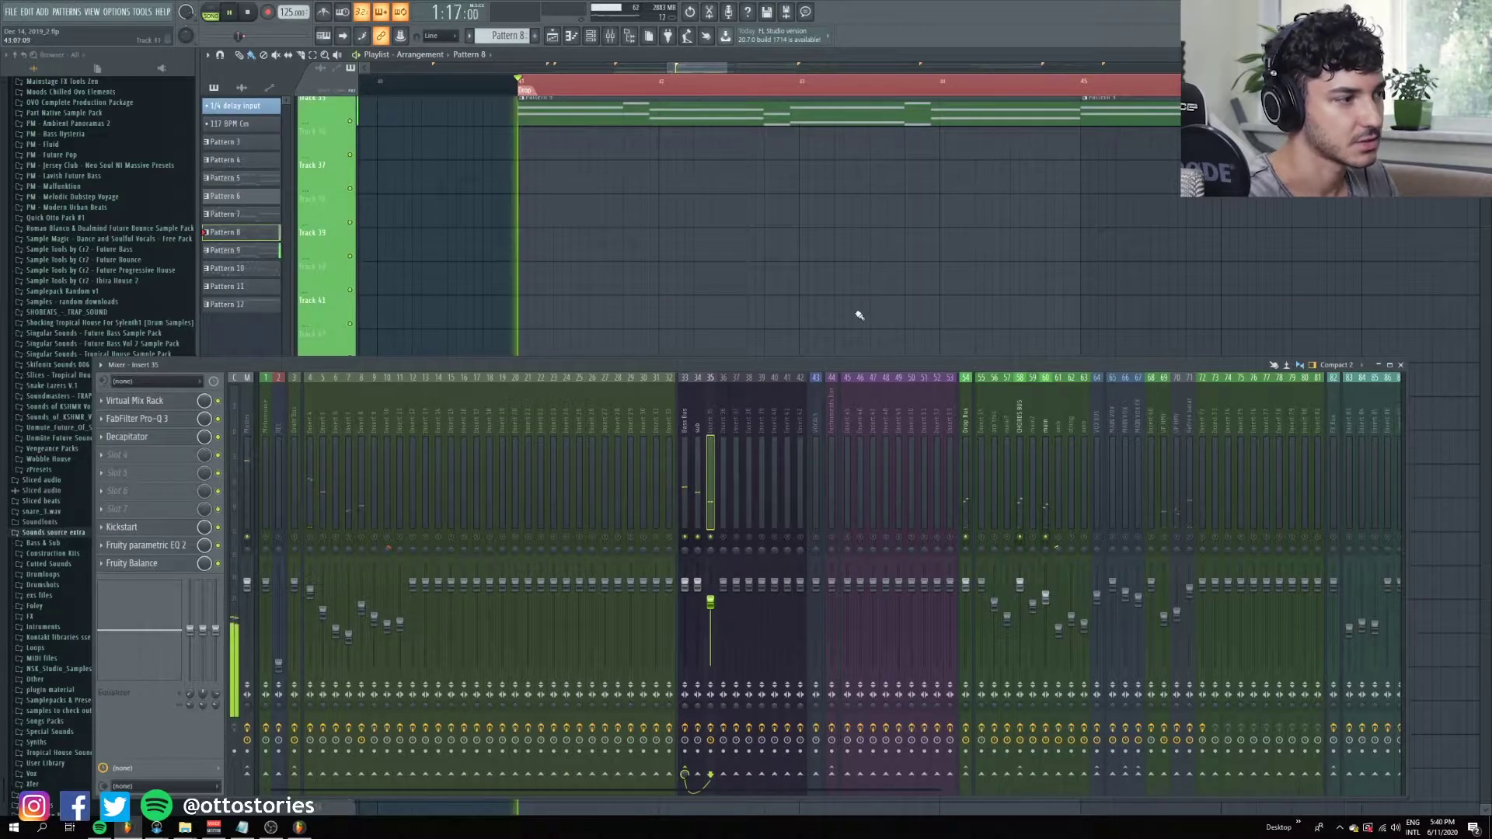
pyautogui.scroll(2, 690, 230)
pyautogui.scroll(-2, 694, 311)
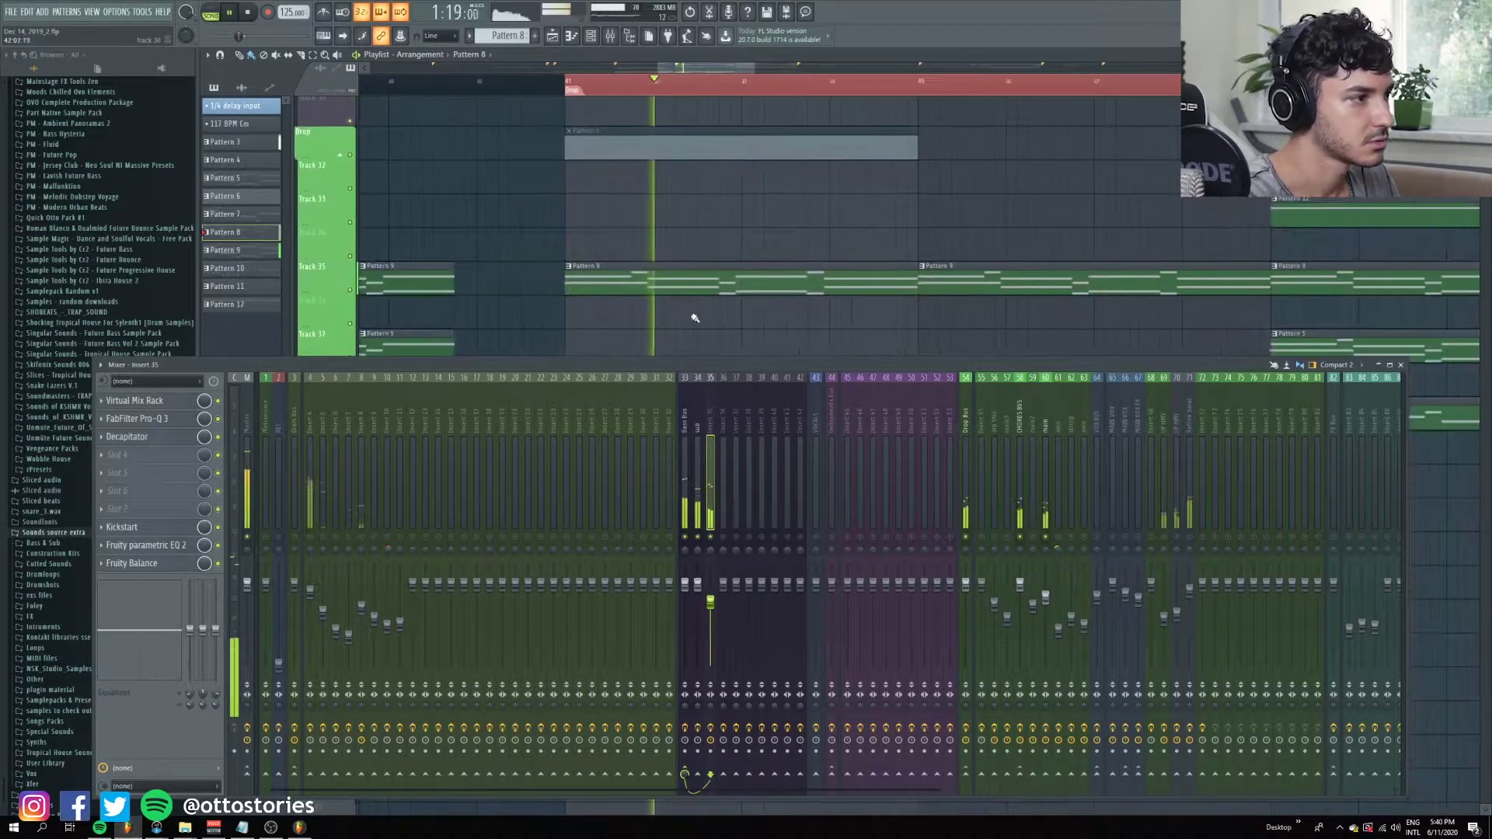
pyautogui.moveTo(687, 364); pyautogui.dragTo(693, 449)
pyautogui.scroll(2, 689, 357)
pyautogui.scroll(2, 690, 332)
pyautogui.scroll(-1, 691, 330)
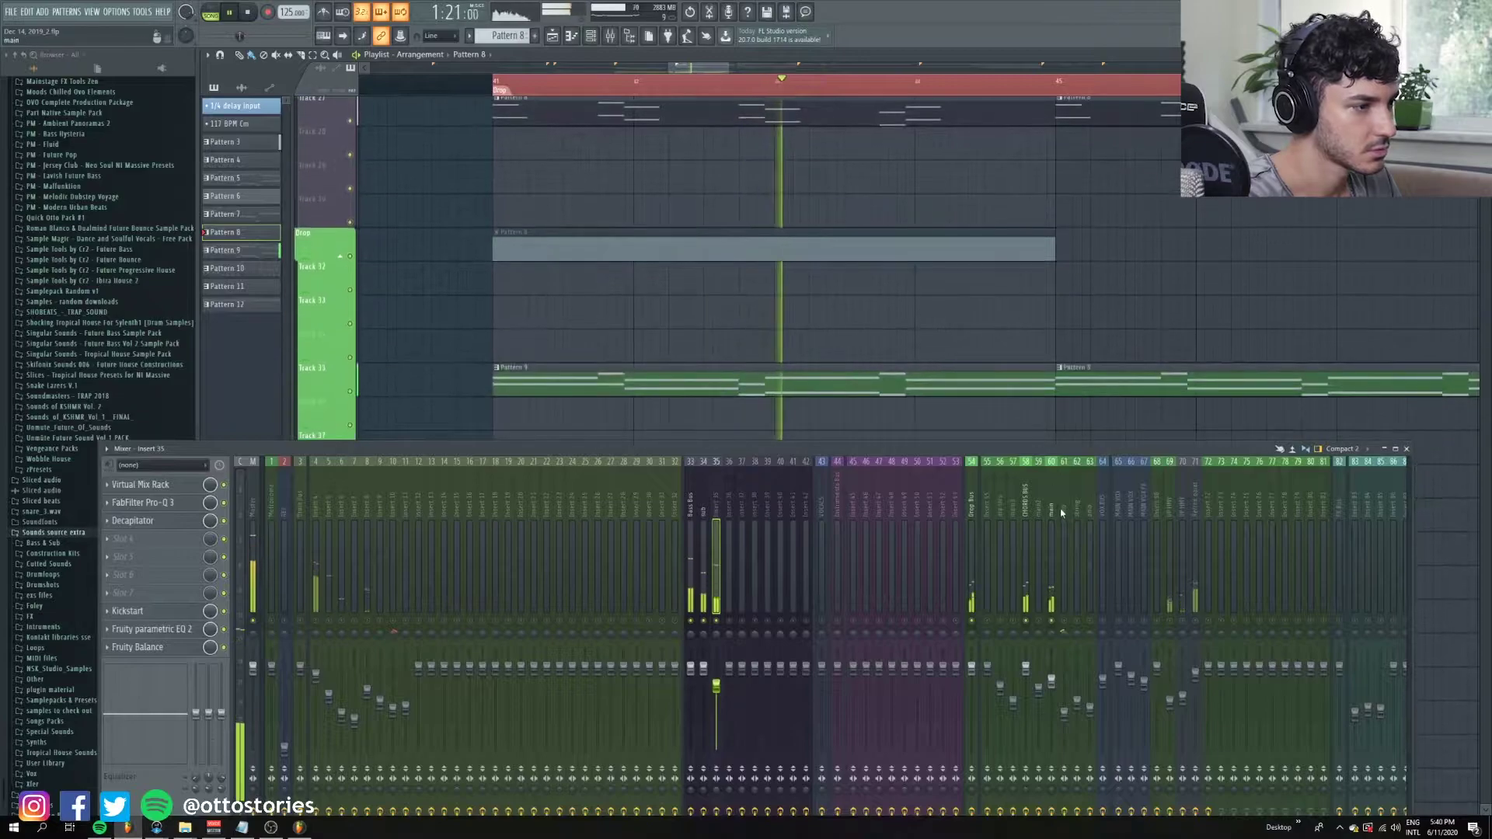
pyautogui.click(1026, 513)
pyautogui.click(1054, 509)
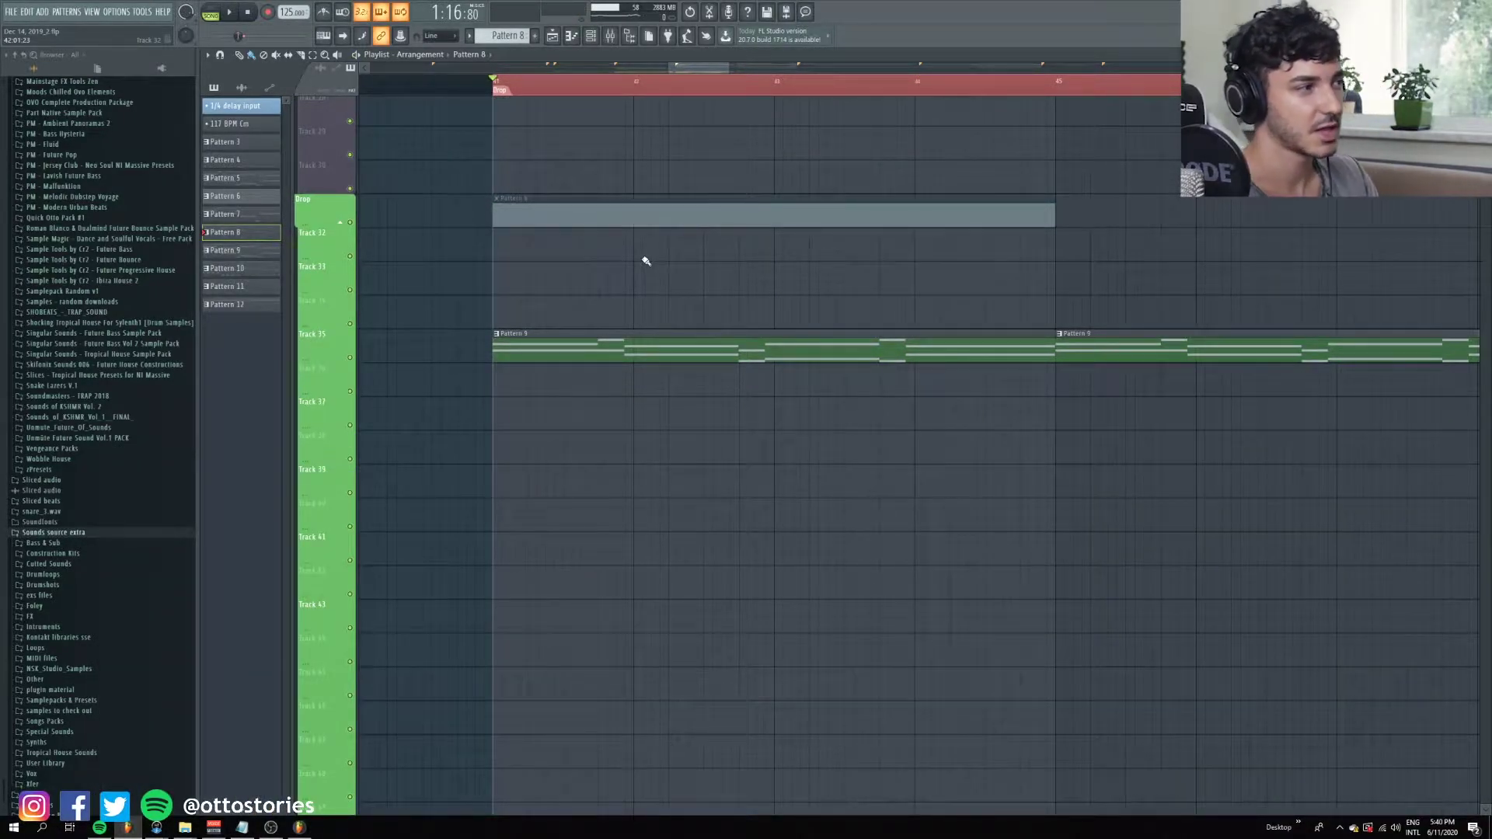
# Look over the drop's clips and vocal tracks in the playlist, and briefly start and stop playback.
pyautogui.scroll(3, 560, 340)
pyautogui.scroll(-1, 560, 339)
pyautogui.keyDown('ctrl'); pyautogui.scroll(-2, 560, 339); pyautogui.keyUp('ctrl')
pyautogui.scroll(-5, 578, 342)
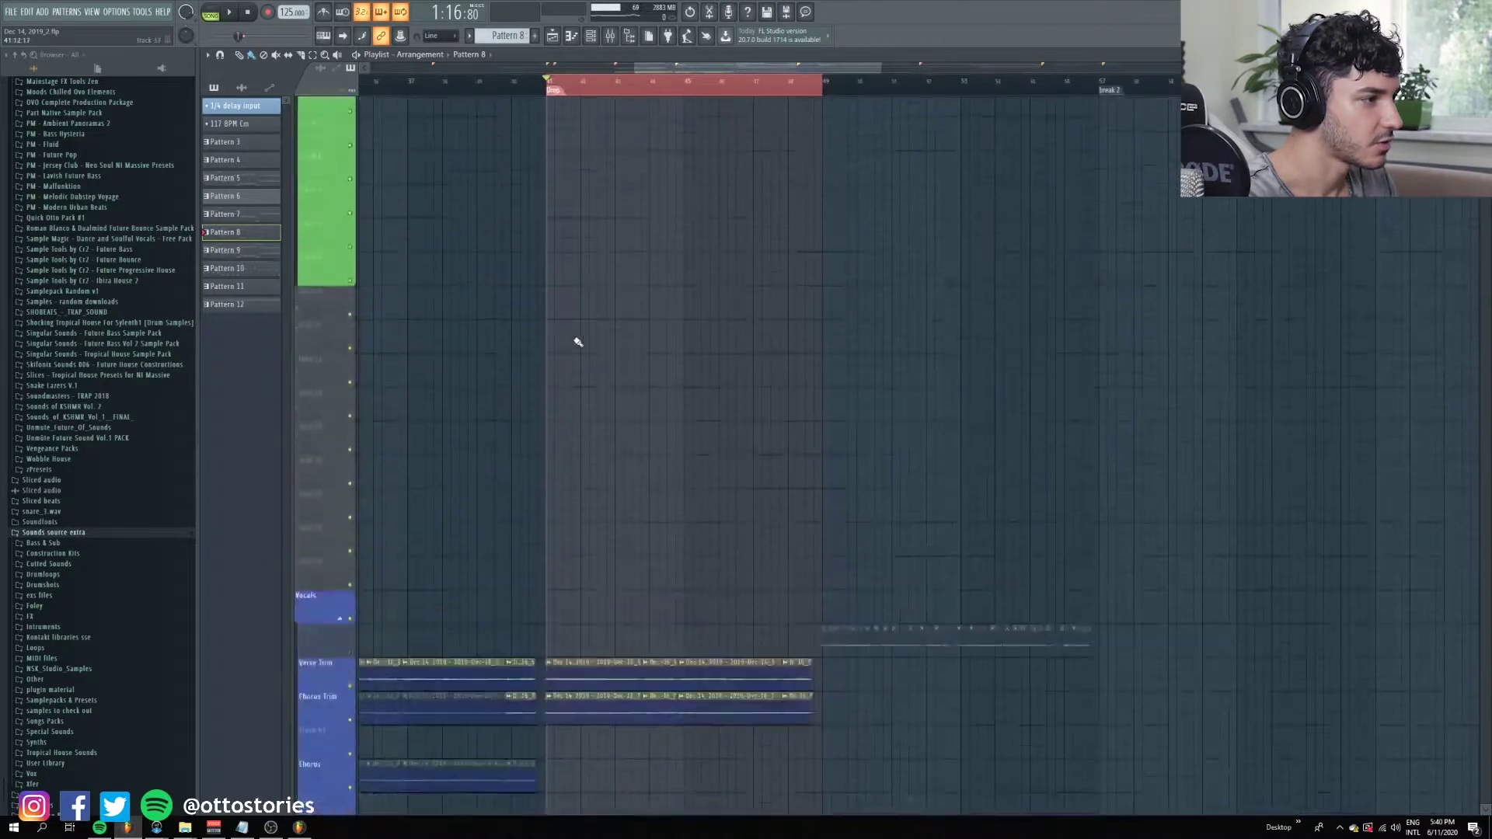
pyautogui.scroll(5, 578, 342)
pyautogui.press('space')
pyautogui.press('space')
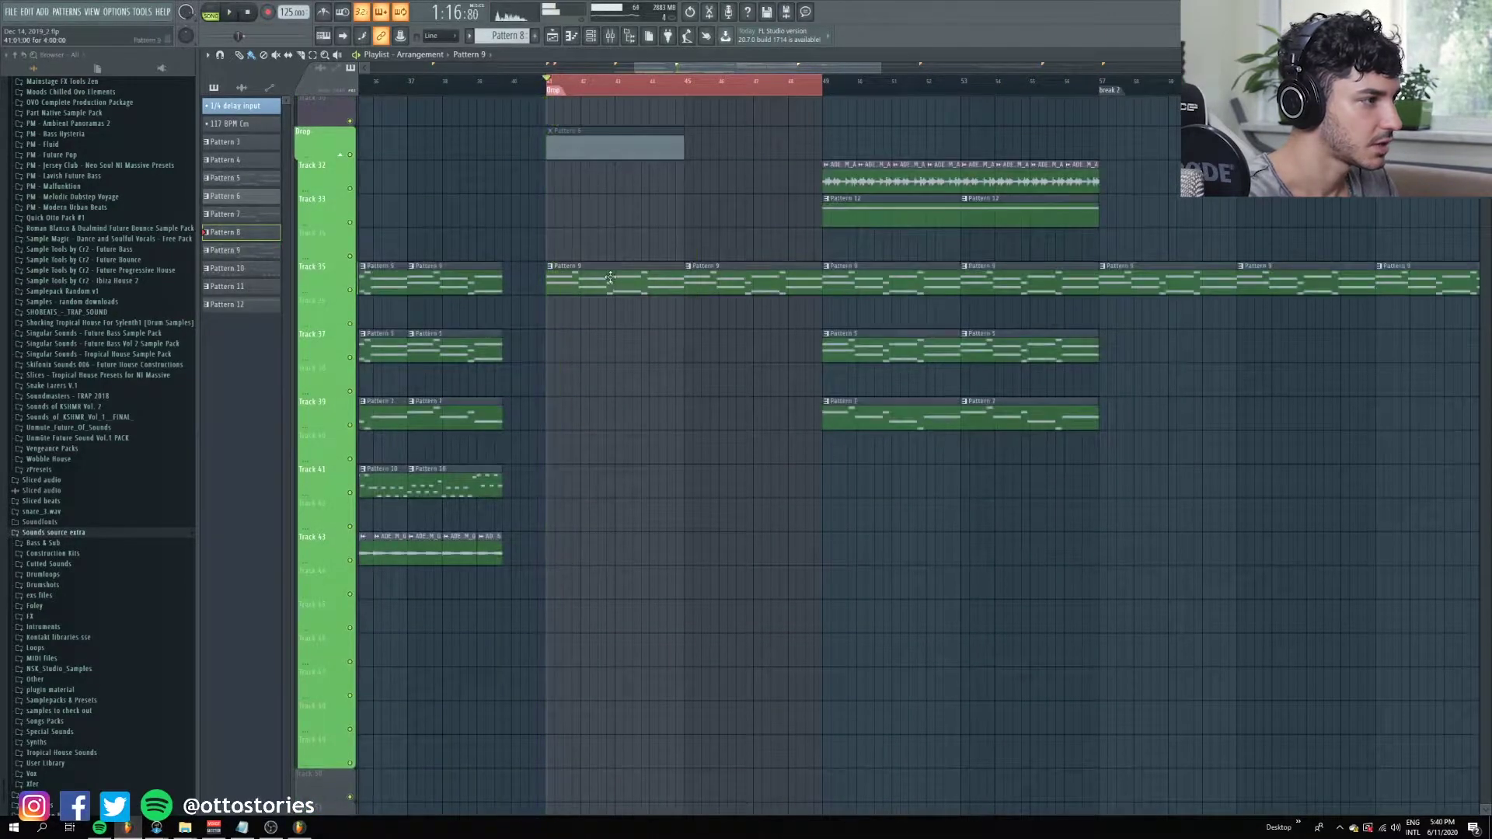
# Open the FFSS - Bullet Kick sample's channel settings from the drum tracks of the drop.
pyautogui.scroll(3, 615, 288)
pyautogui.scroll(-3, 638, 297)
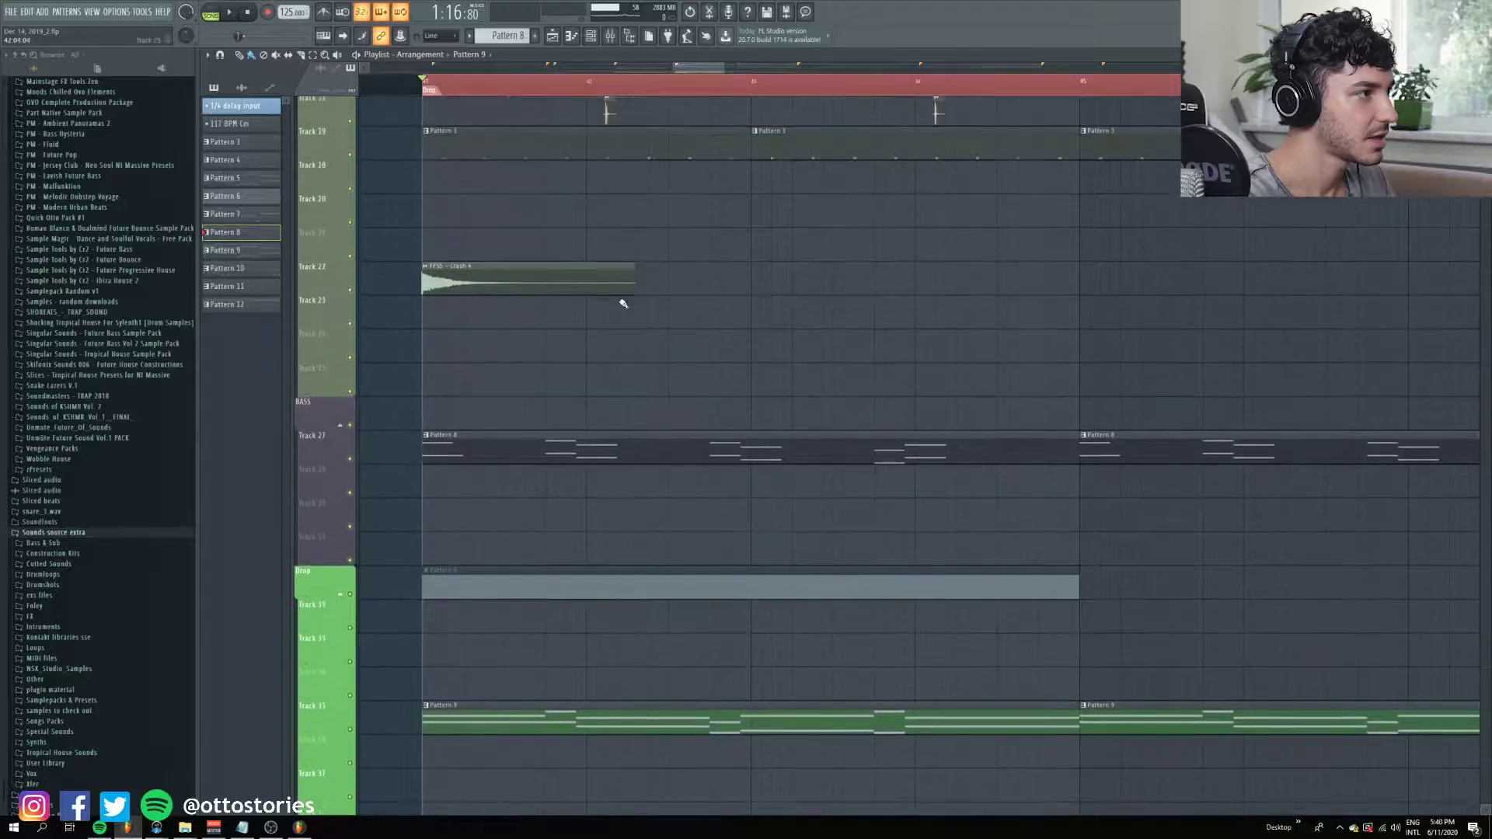
pyautogui.scroll(3, 620, 303)
pyautogui.scroll(-3, 607, 370)
pyautogui.scroll(-2, 725, 433)
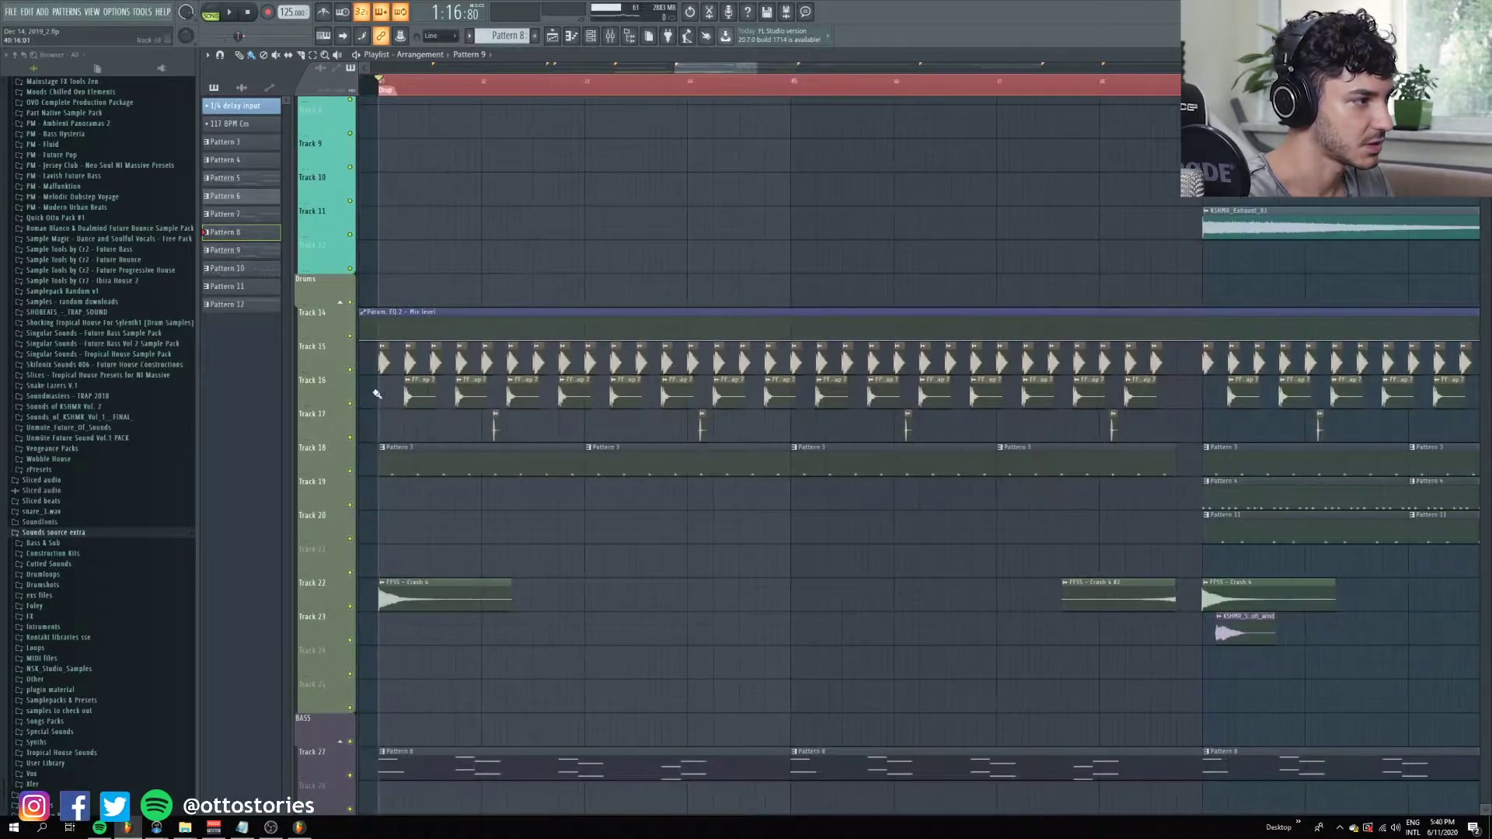
pyautogui.scroll(3, 376, 394)
pyautogui.doubleClick(400, 361)
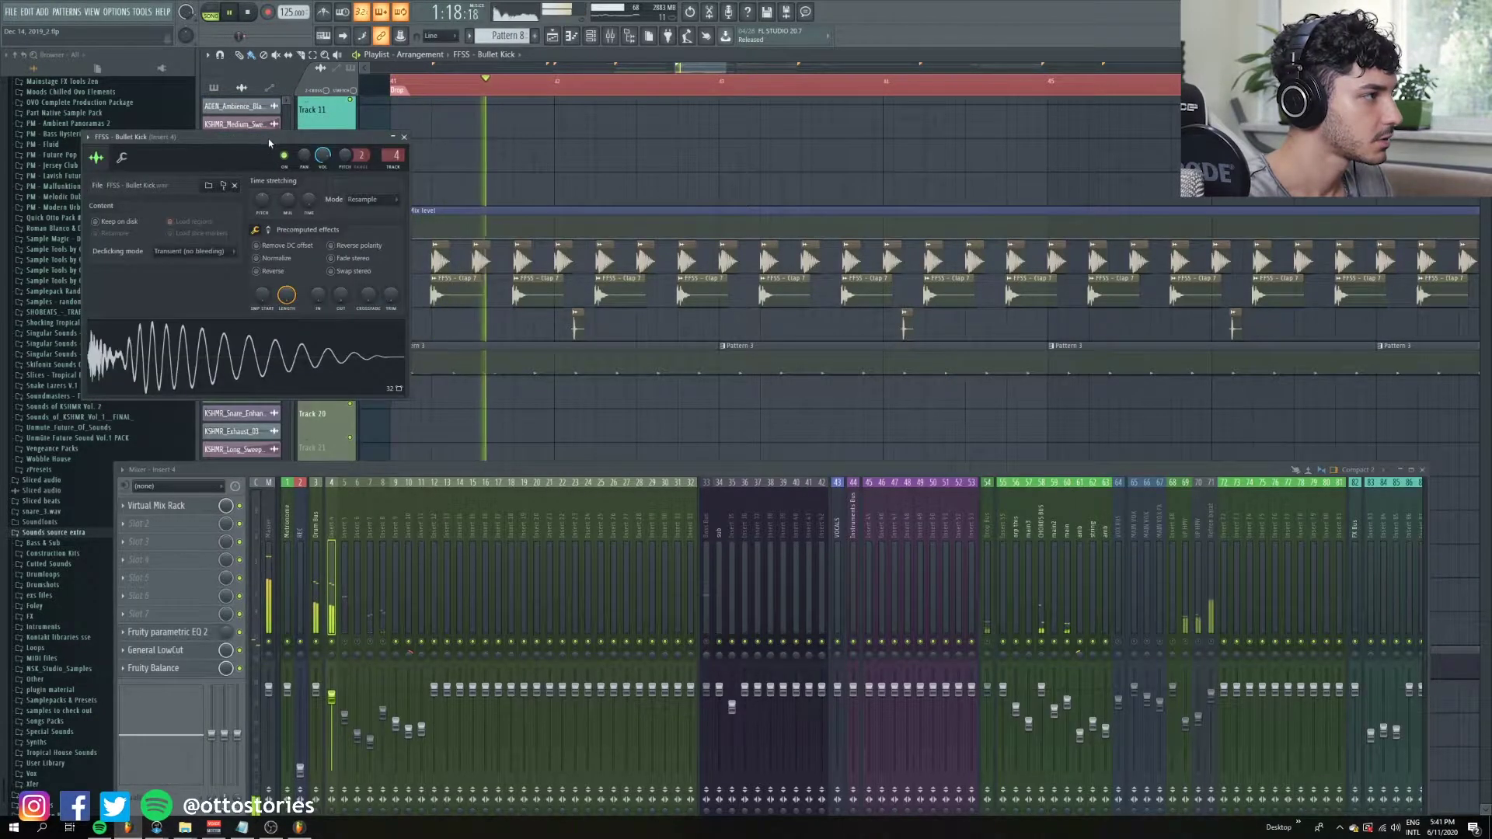
pyautogui.moveTo(244, 137); pyautogui.dragTo(535, 133)
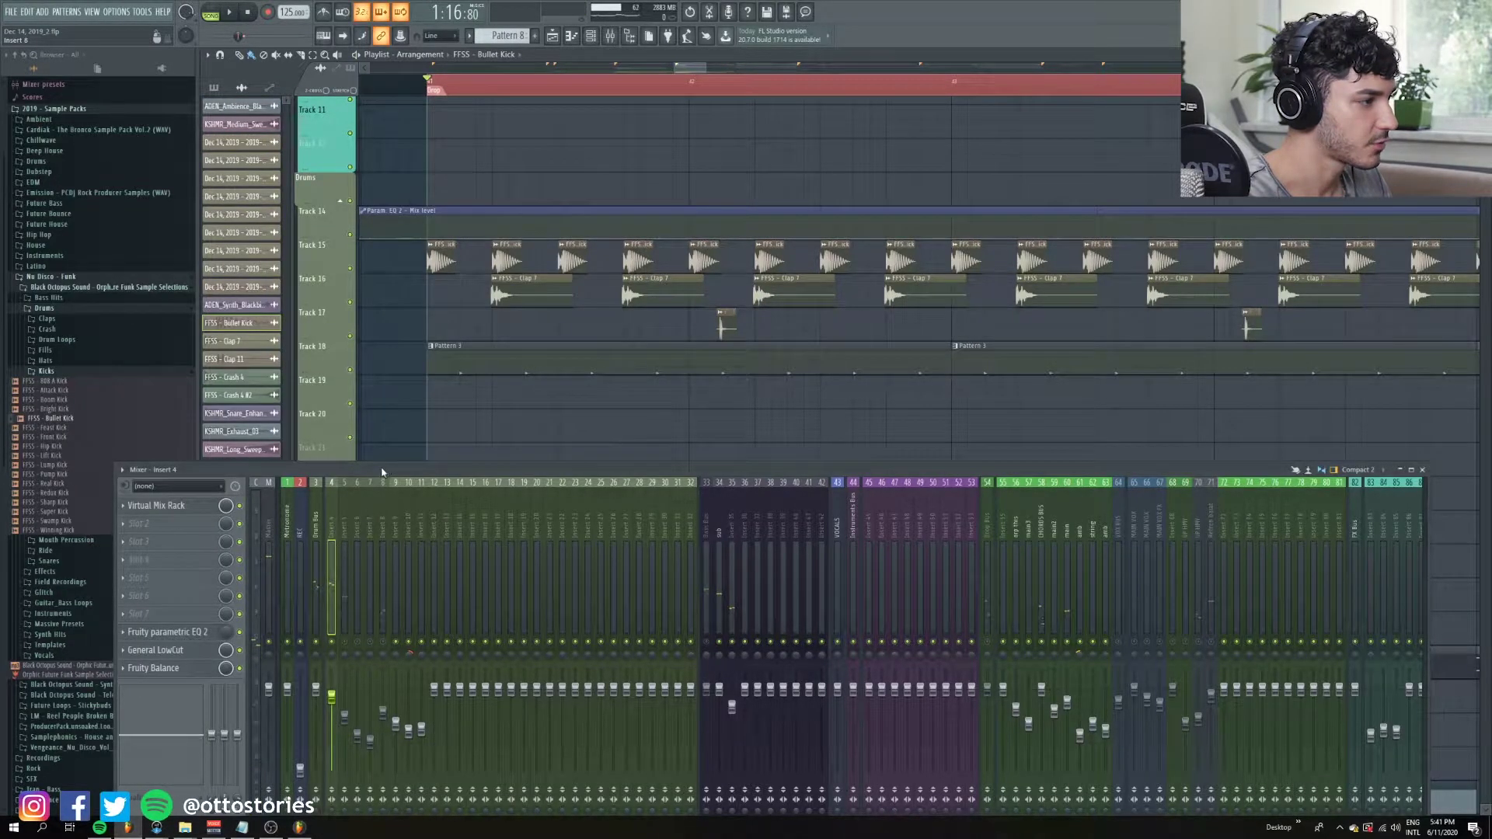
# Reposition the mixer and inspect the General LowCut equalizer on the kick's Insert 4 track.
pyautogui.moveTo(382, 472); pyautogui.dragTo(464, 407)
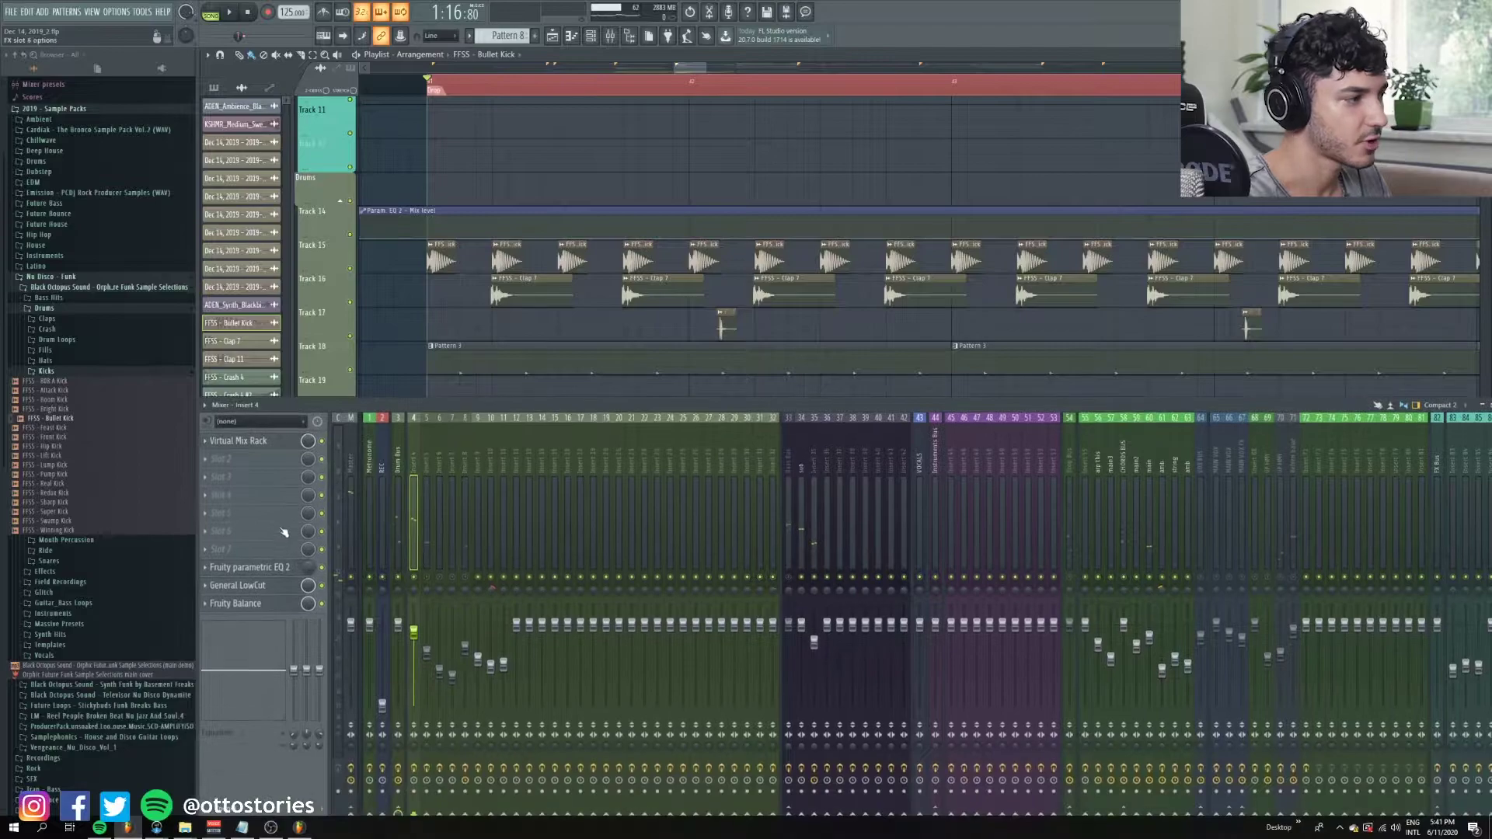
pyautogui.click(243, 585)
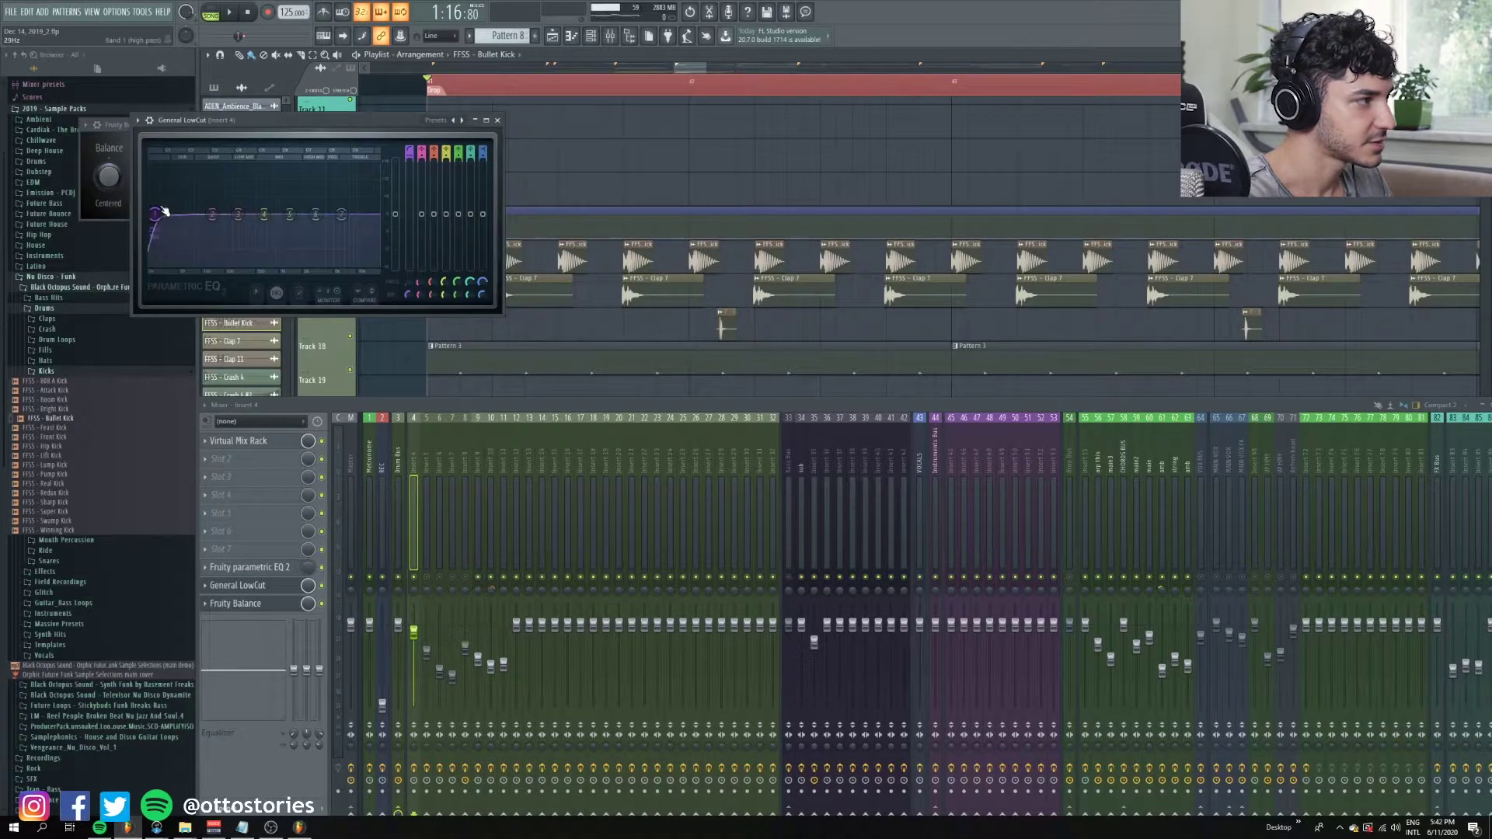
pyautogui.press('Escape')
pyautogui.press('Escape')
# Play the drop from its start with the drum tracks in view.
pyautogui.scroll(-3, 476, 256)
pyautogui.press('space')
pyautogui.scroll(1, 495, 294)
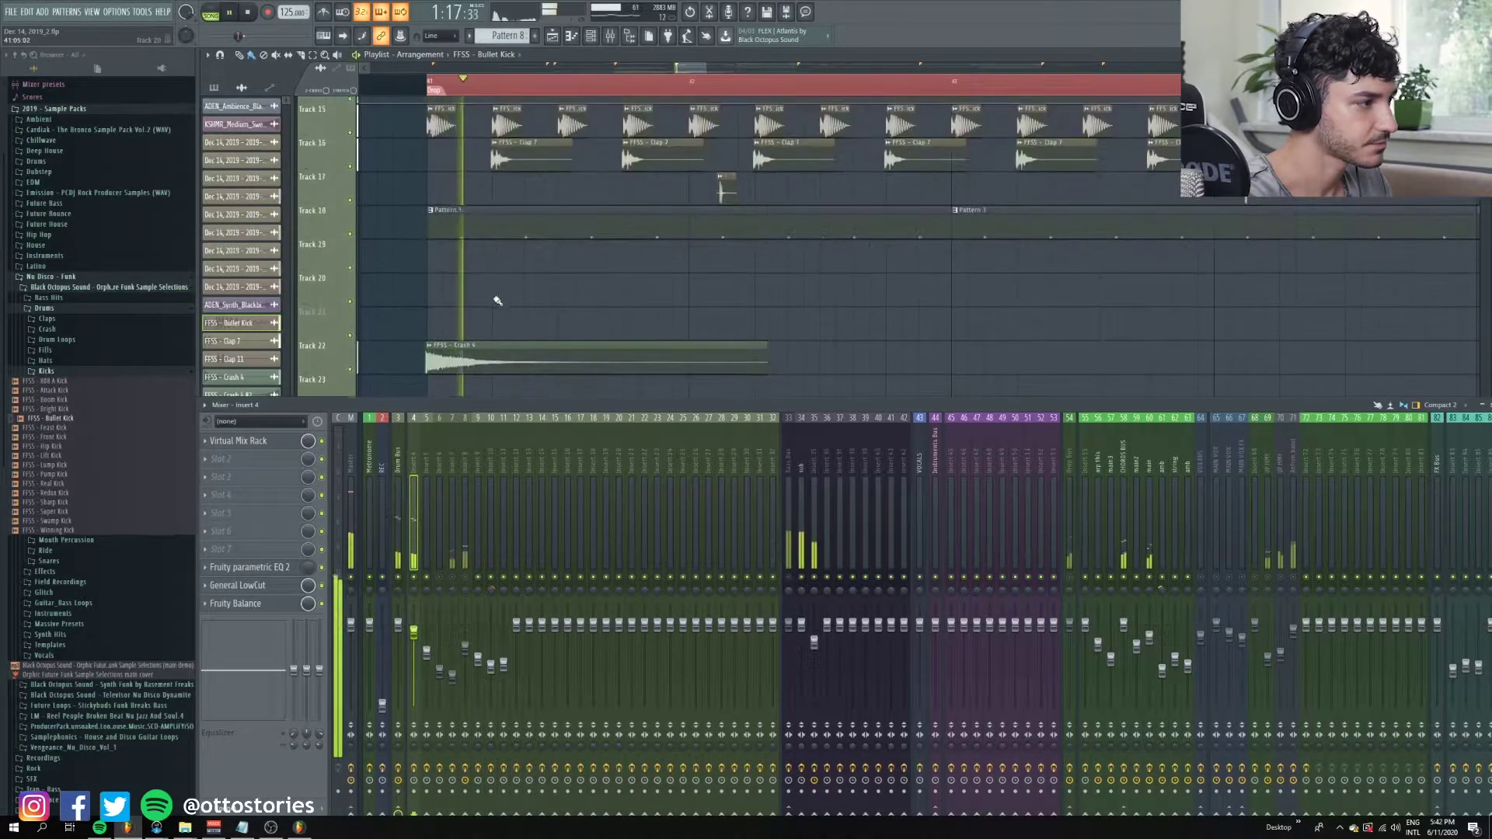
# Stop the isolated FFSS - Clap 7 clip and inspect the General LowCut effect on its mixer track, Insert 5.
pyautogui.scroll(2, 498, 280)
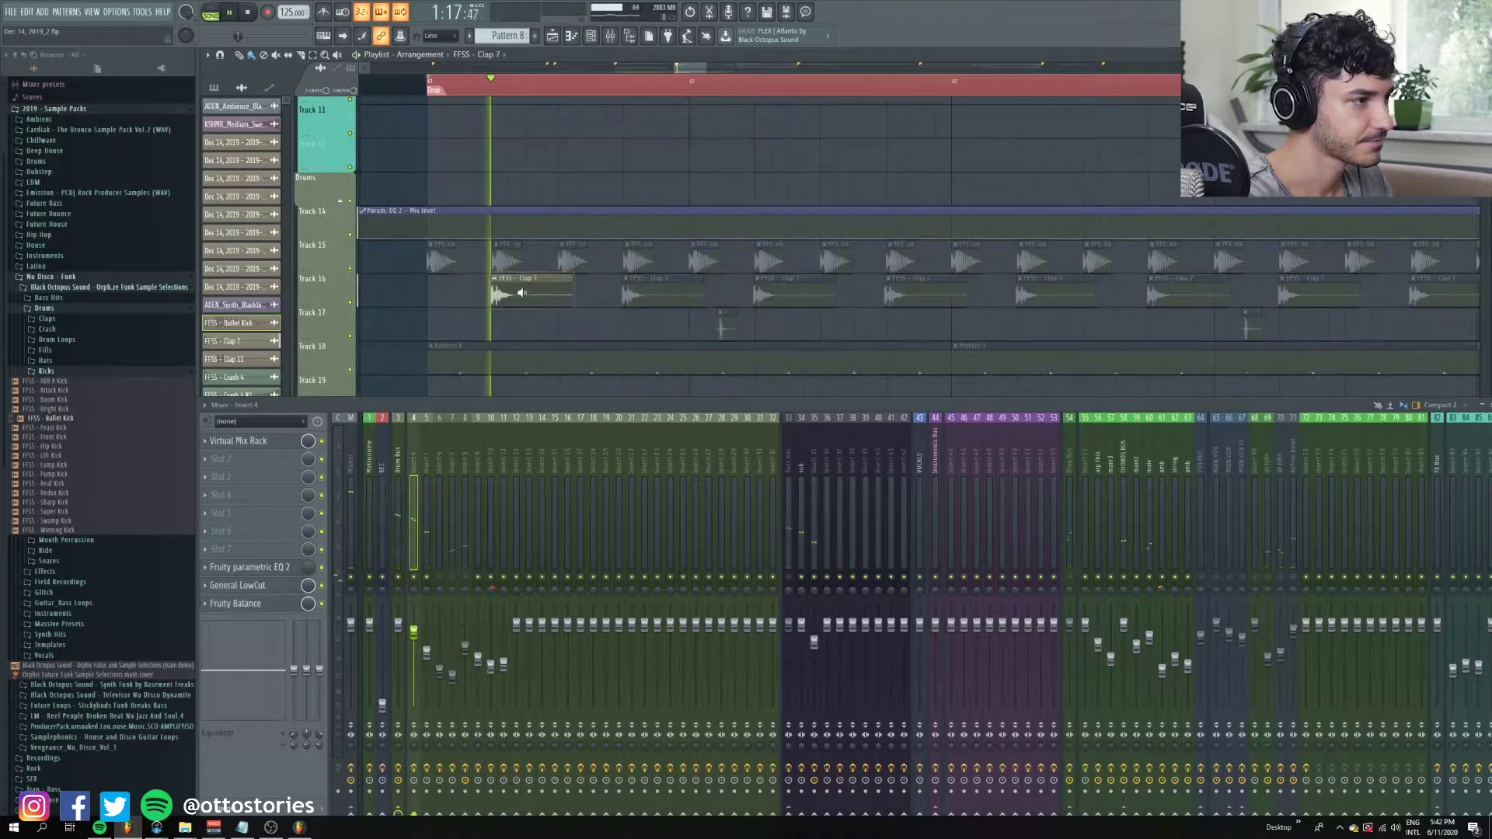
pyautogui.press('space')
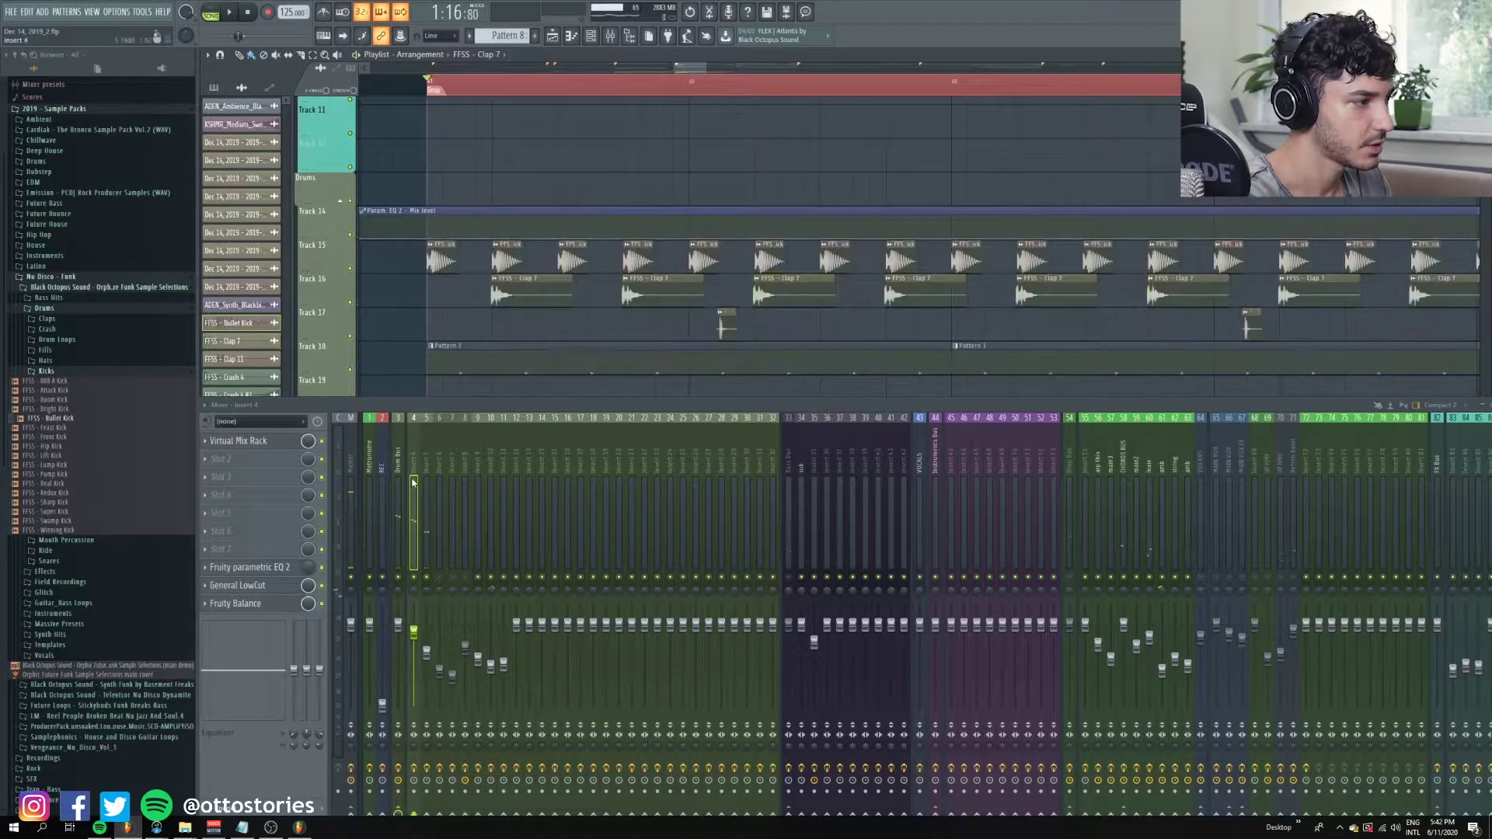
pyautogui.click(273, 586)
pyautogui.click(273, 587)
# Solo the FFSS - Clap 11 clip, open its channel settings and check FabFilter Pro-R on its Insert 6 track.
pyautogui.keyDown('alt'); pyautogui.rightClick(725, 325); pyautogui.keyUp('alt')
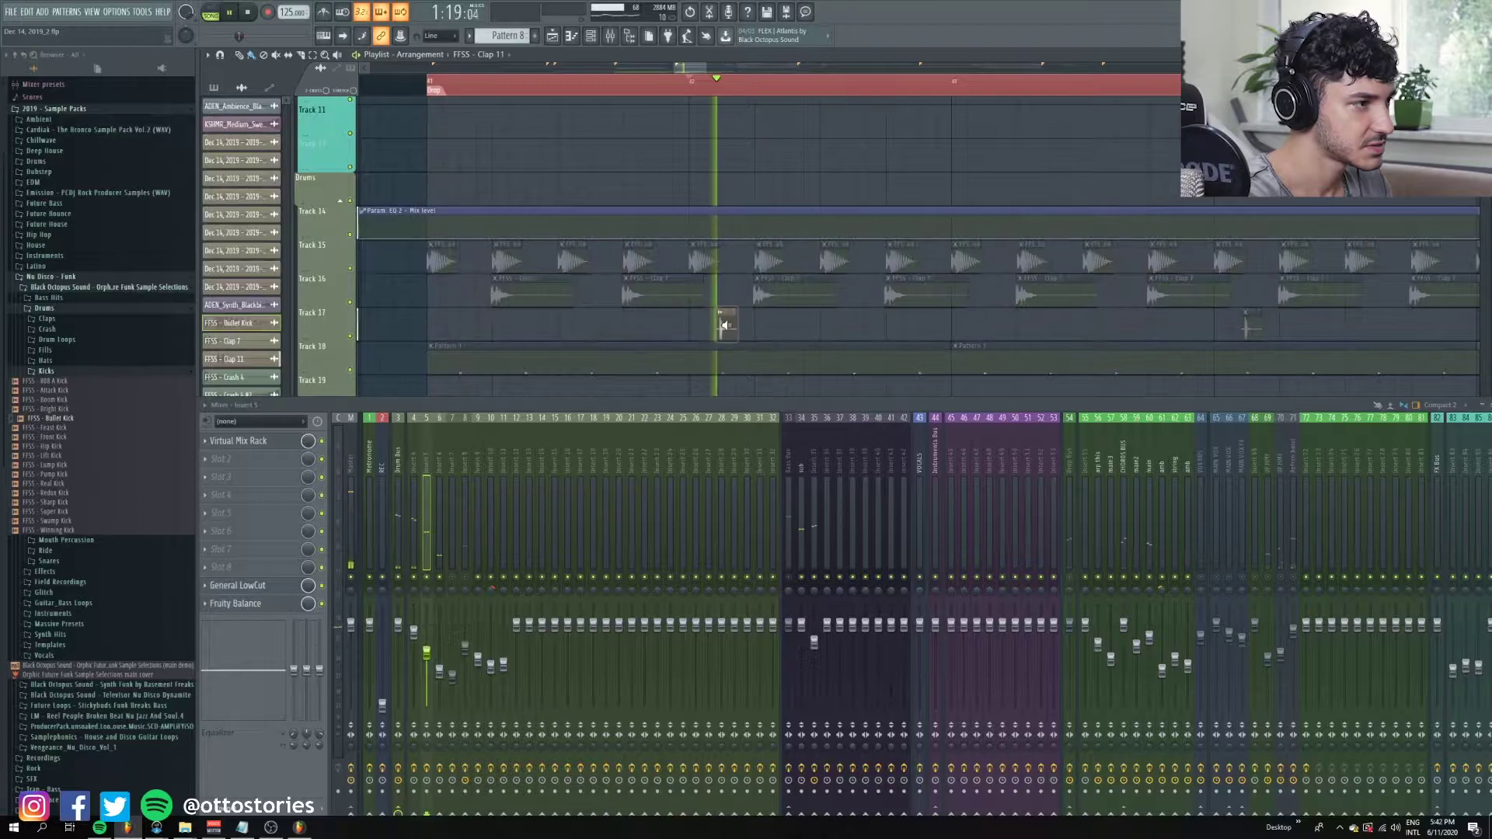
pyautogui.press('space')
pyautogui.scroll(4, 727, 325)
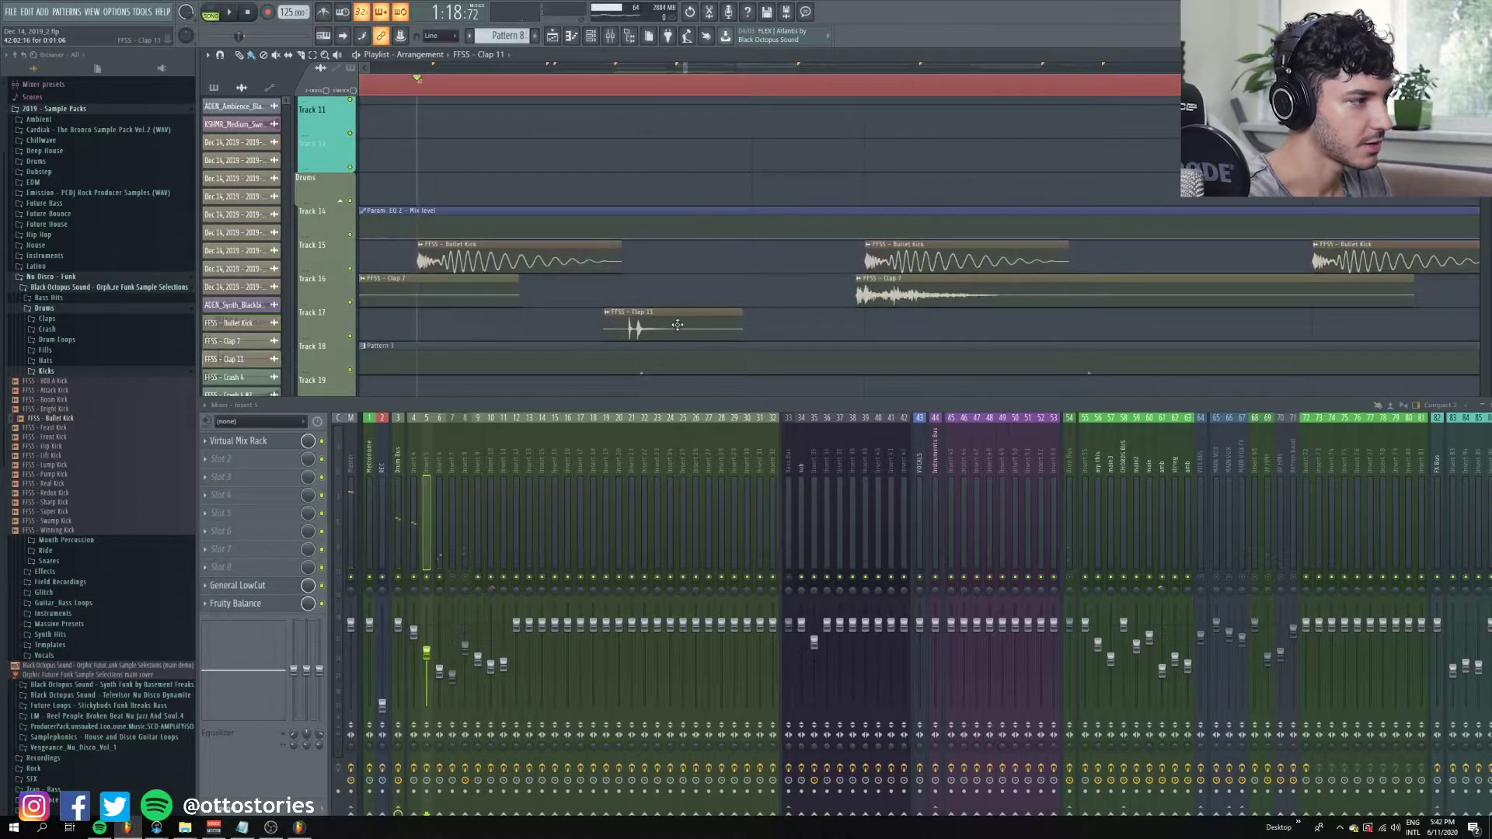
pyautogui.doubleClick(678, 325)
pyautogui.click(434, 169)
pyautogui.click(257, 515)
pyautogui.press('Escape')
# Play the drop with its drum tracks in view and bring up the Insert 7 mixer track.
pyautogui.press('space')
pyautogui.scroll(-4, 622, 302)
pyautogui.scroll(-3, 652, 289)
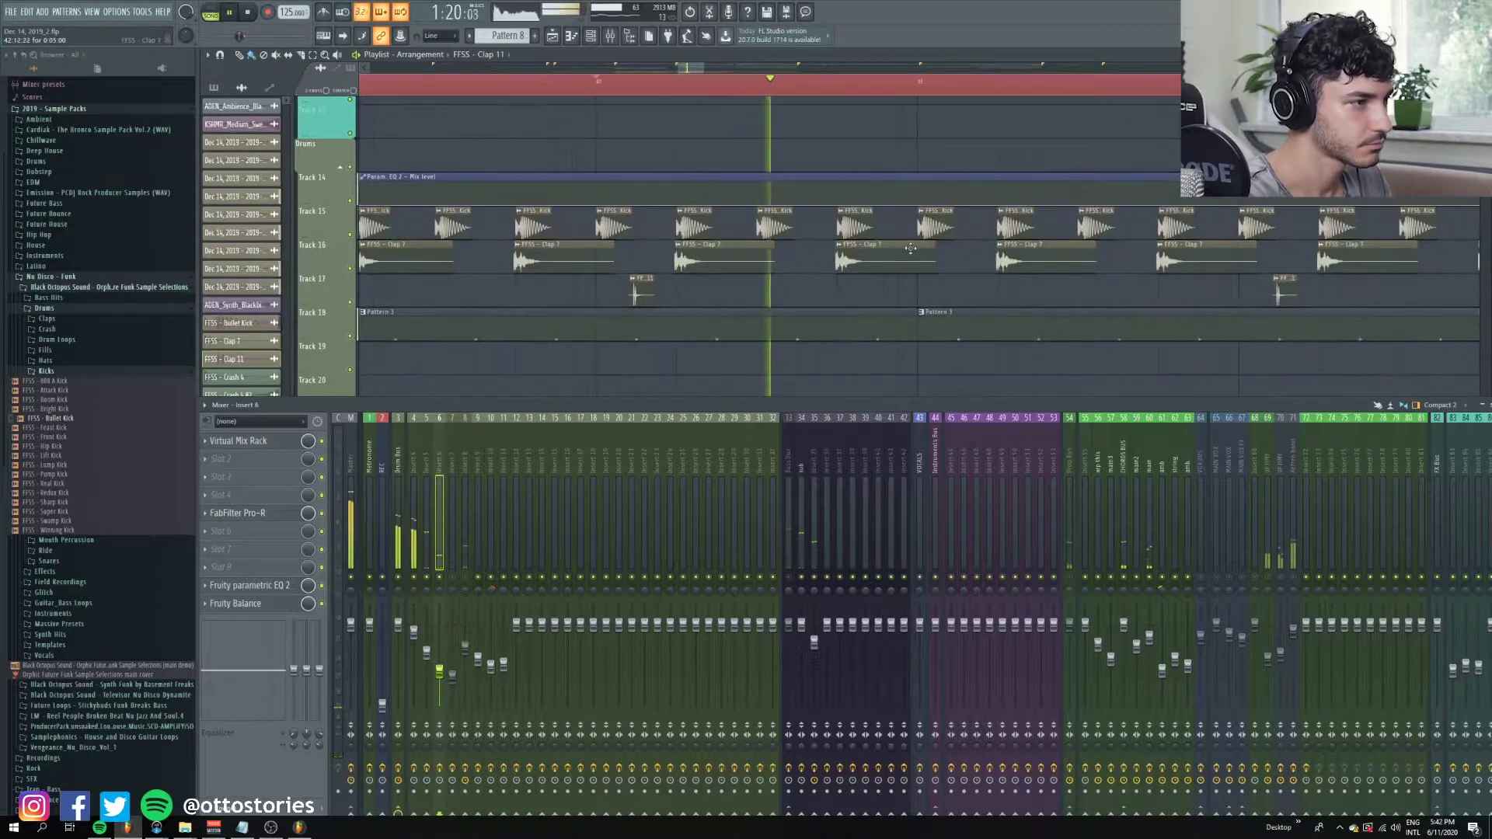
pyautogui.click(447, 588)
pyautogui.press('space')
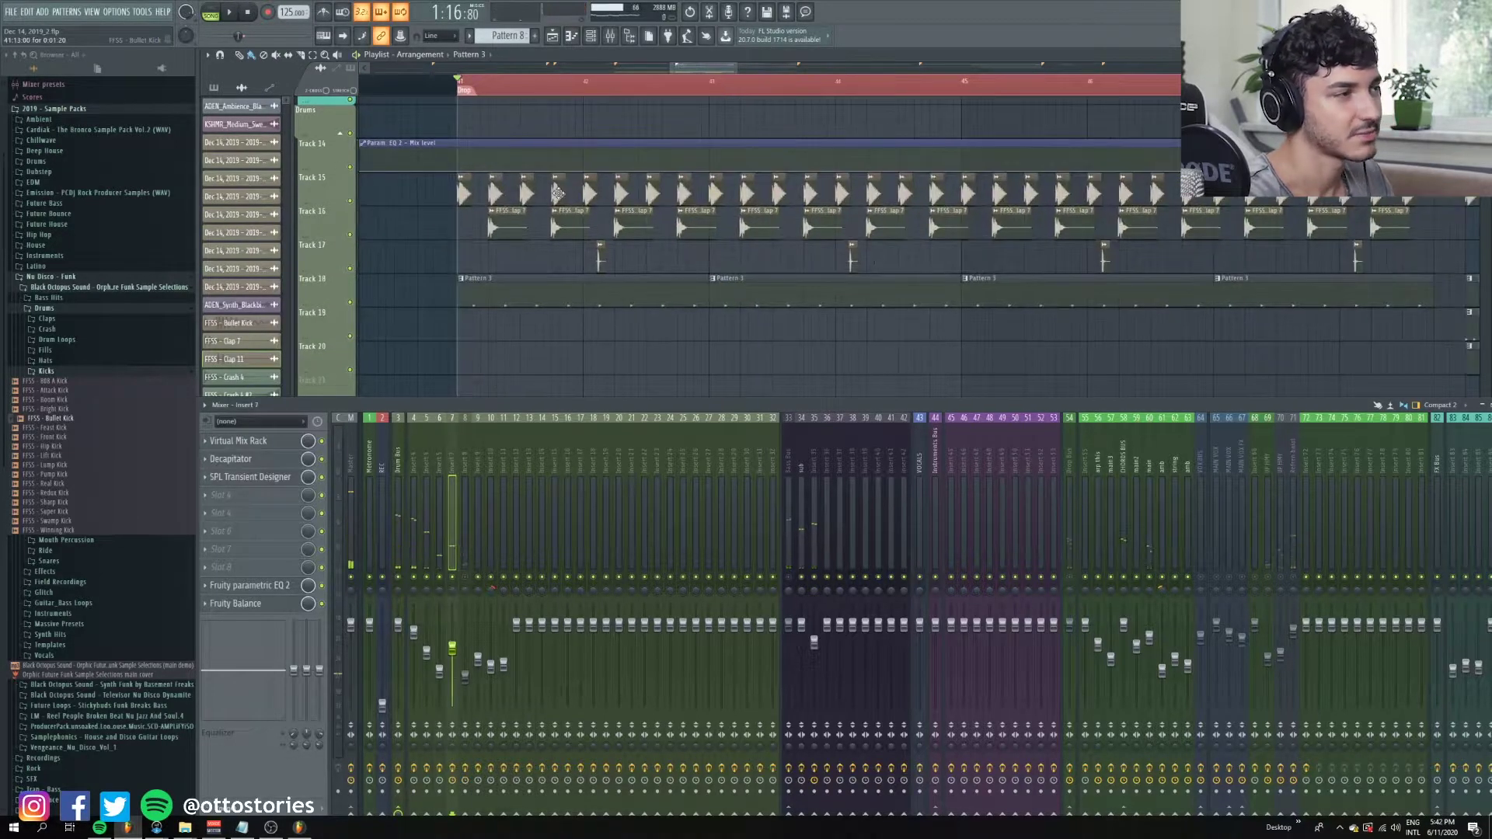
pyautogui.press('space')
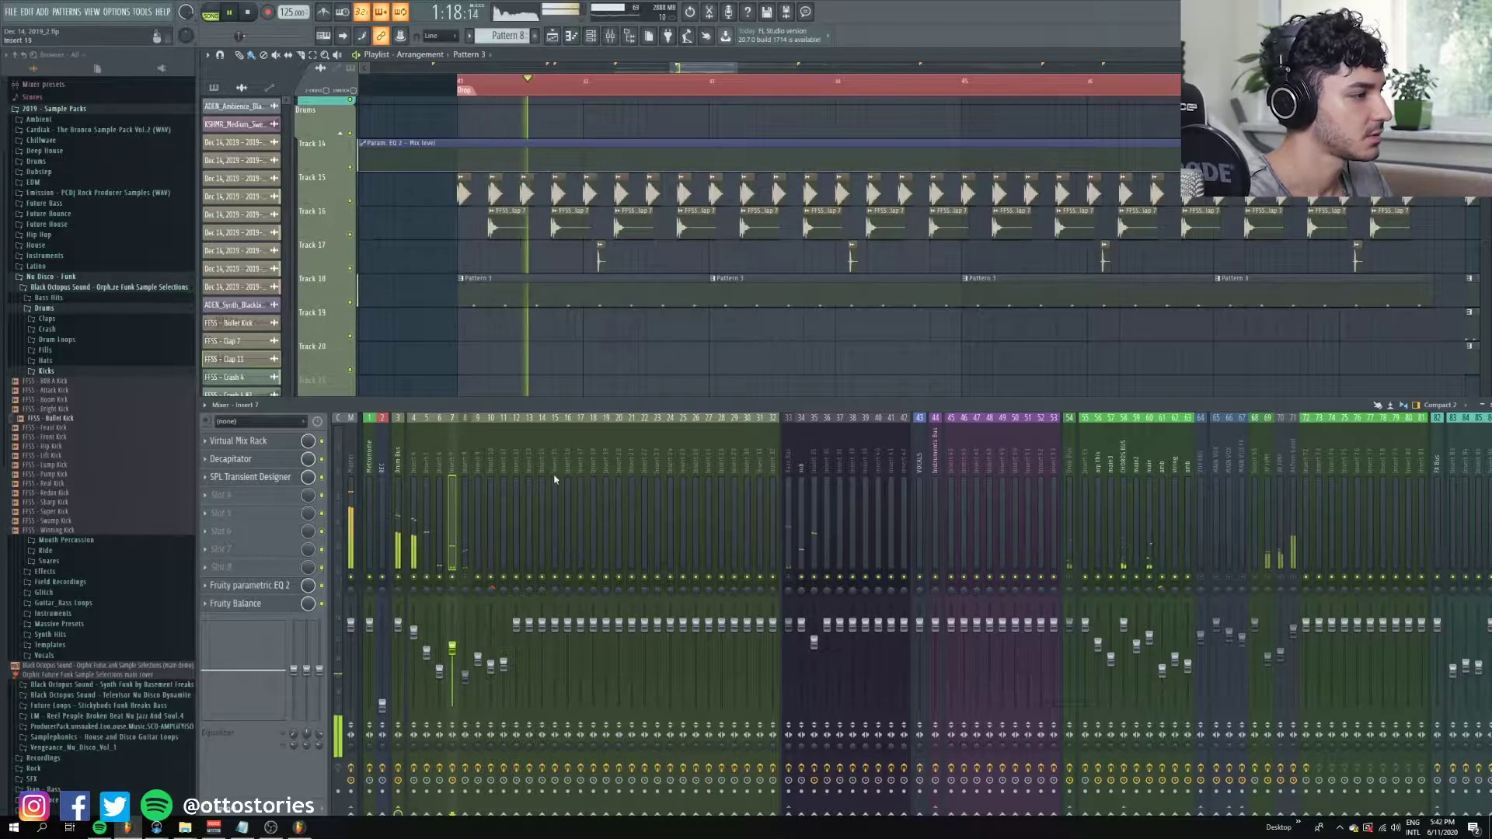
pyautogui.press('space')
# Inspect the Decapitator and SPL Transient Designer effects on the Insert 7 mixer track.
pyautogui.click(231, 459)
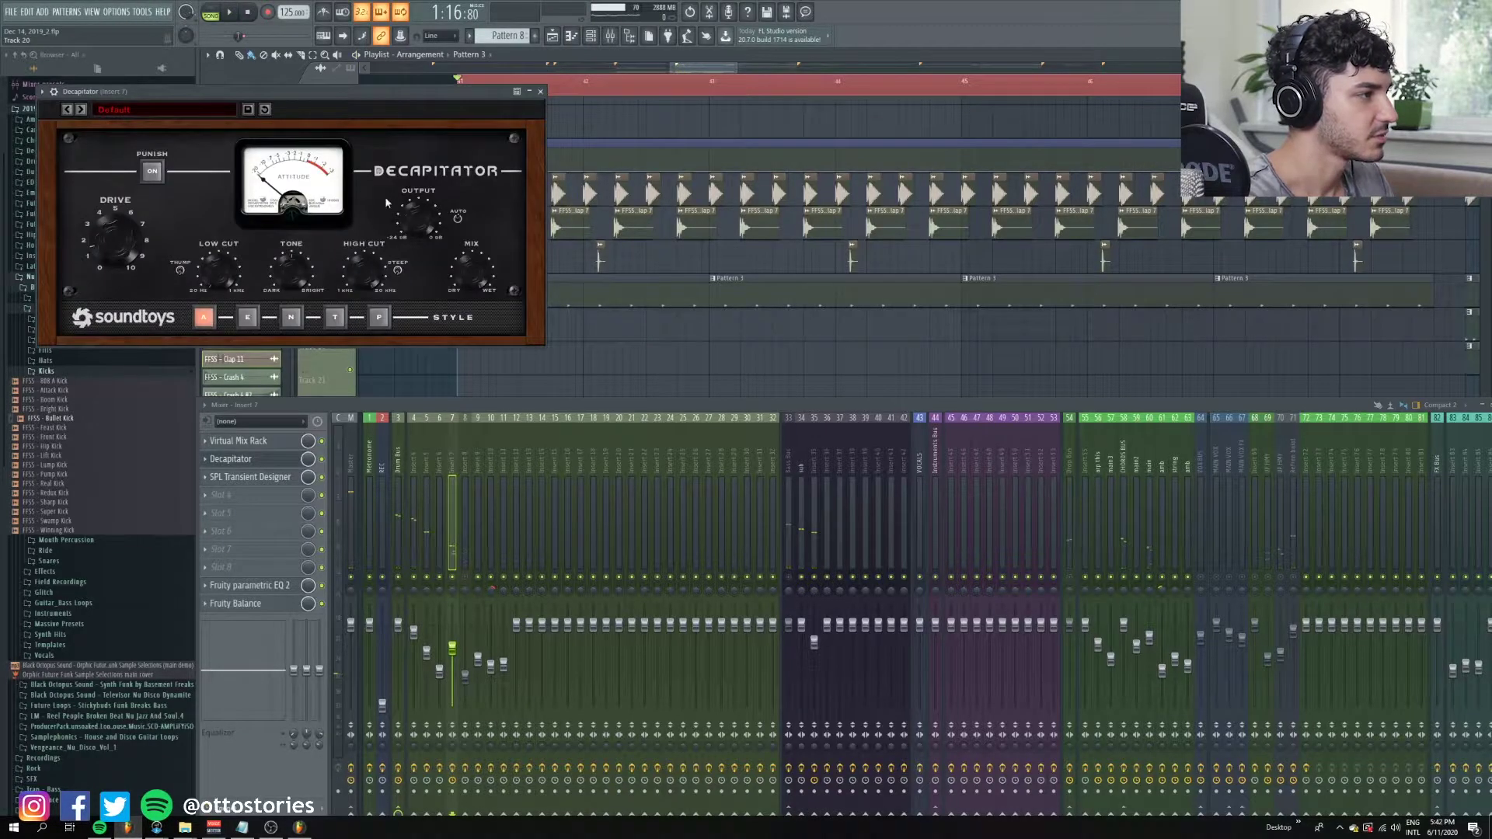
pyautogui.moveTo(359, 92); pyautogui.dragTo(478, 92)
pyautogui.click(237, 462)
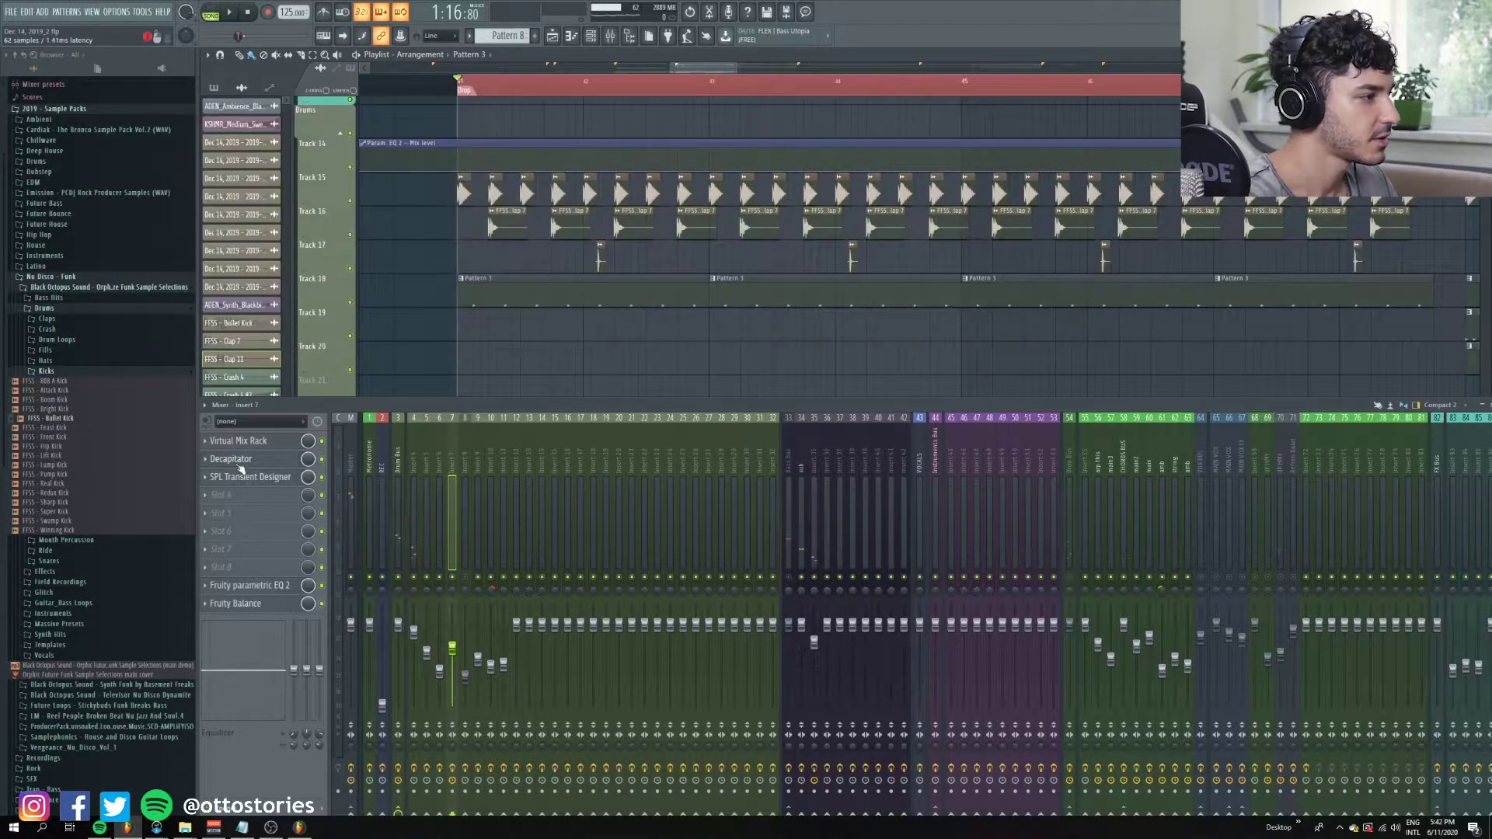
pyautogui.click(250, 477)
pyautogui.moveTo(109, 86); pyautogui.dragTo(448, 138)
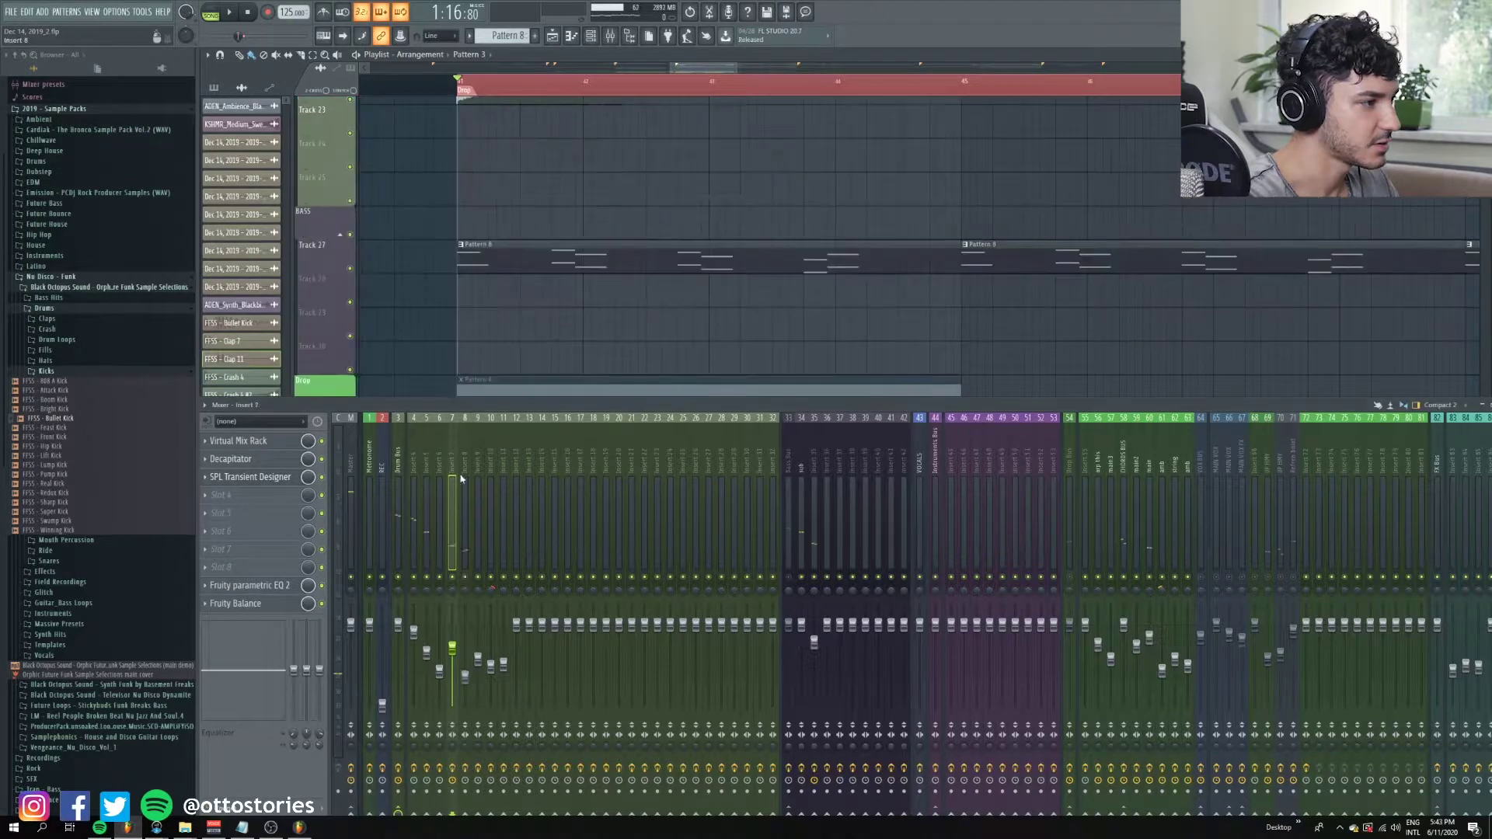
# Select the Insert 8 mixer track and audition the FFSS - Crash 4 clip on Track 22.
pyautogui.click(464, 485)
pyautogui.scroll(3, 500, 243)
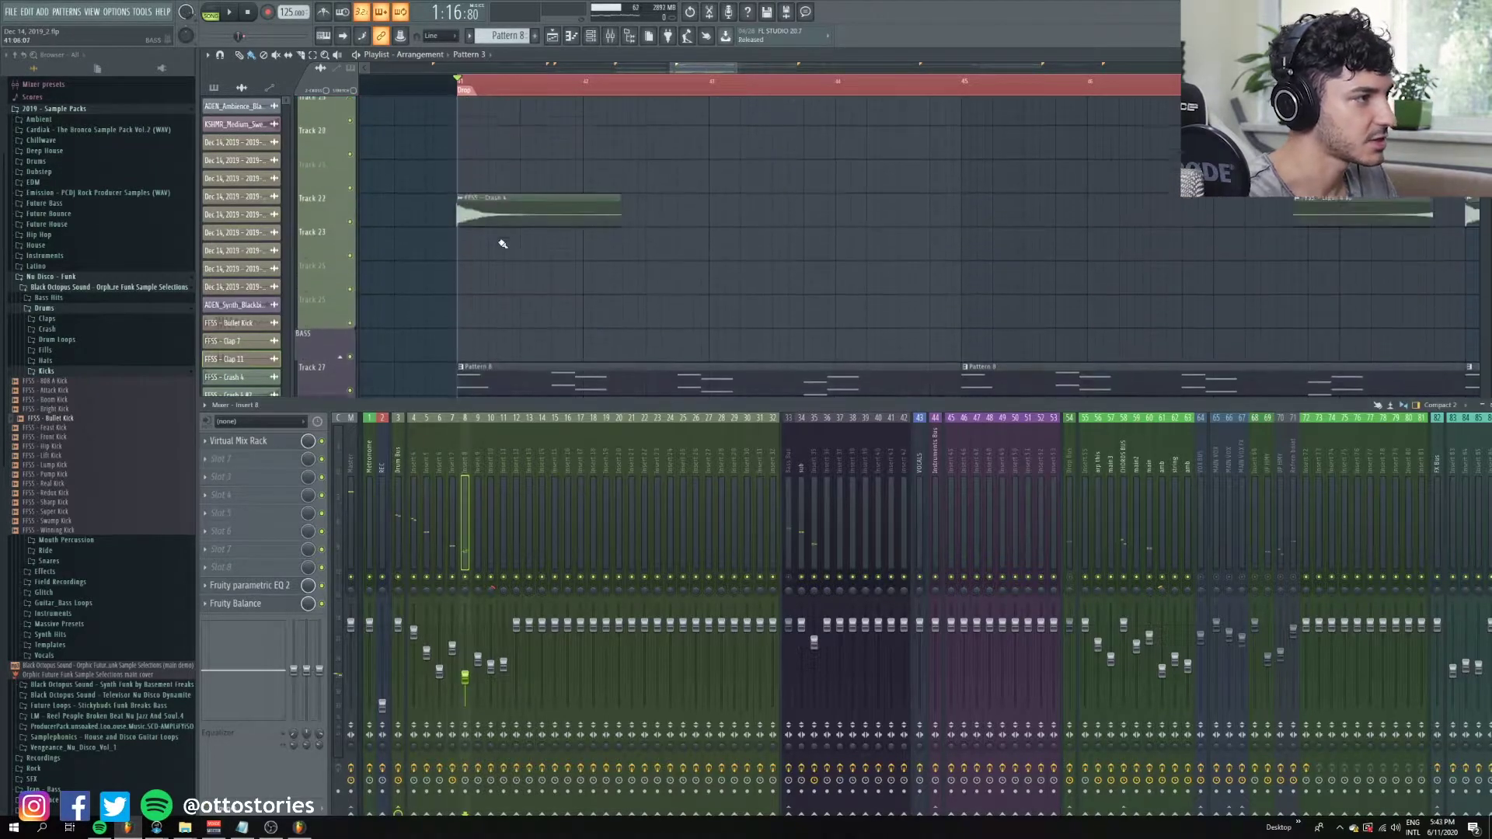
pyautogui.scroll(3, 488, 252)
pyautogui.keyDown('alt'); pyautogui.rightClick(408, 270); pyautogui.keyUp('alt')
pyautogui.press('space')
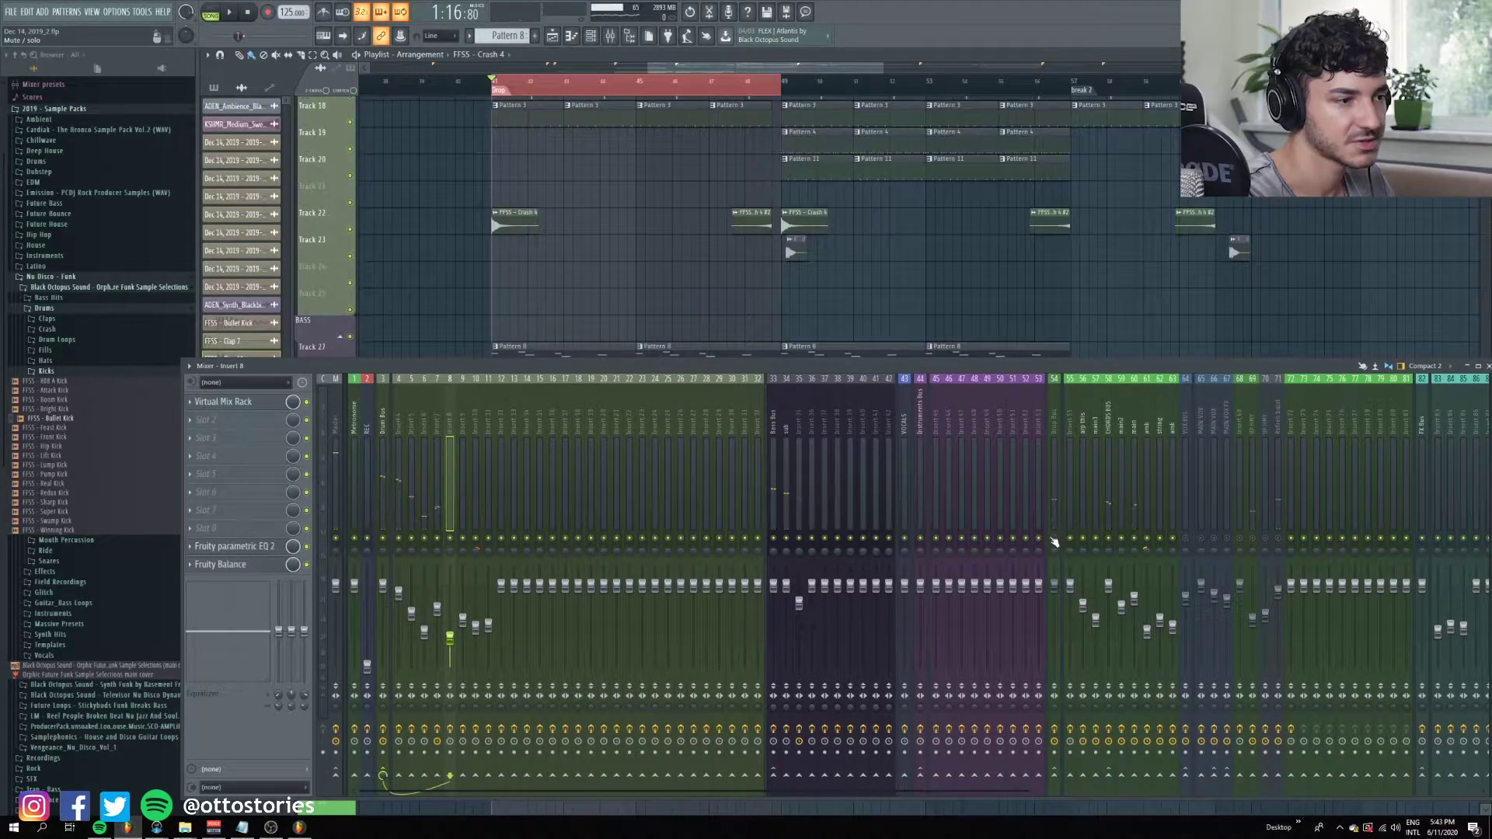
# Play the first half of the drop with the mixer hidden, viewing its drum, bass and chord tracks.
pyautogui.scroll(-4, 571, 286)
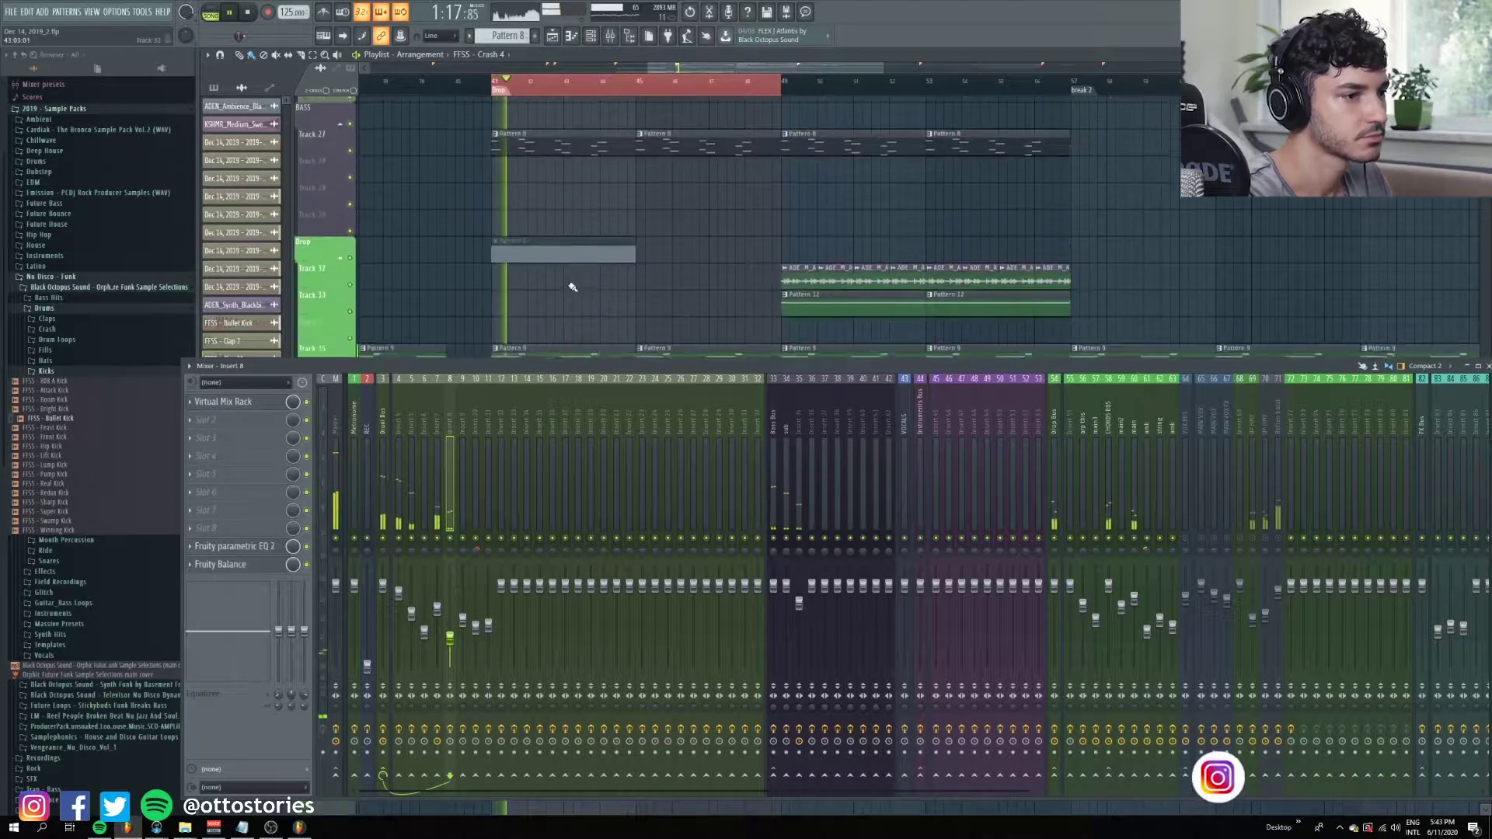
pyautogui.scroll(-2, 579, 213)
pyautogui.press('F9')
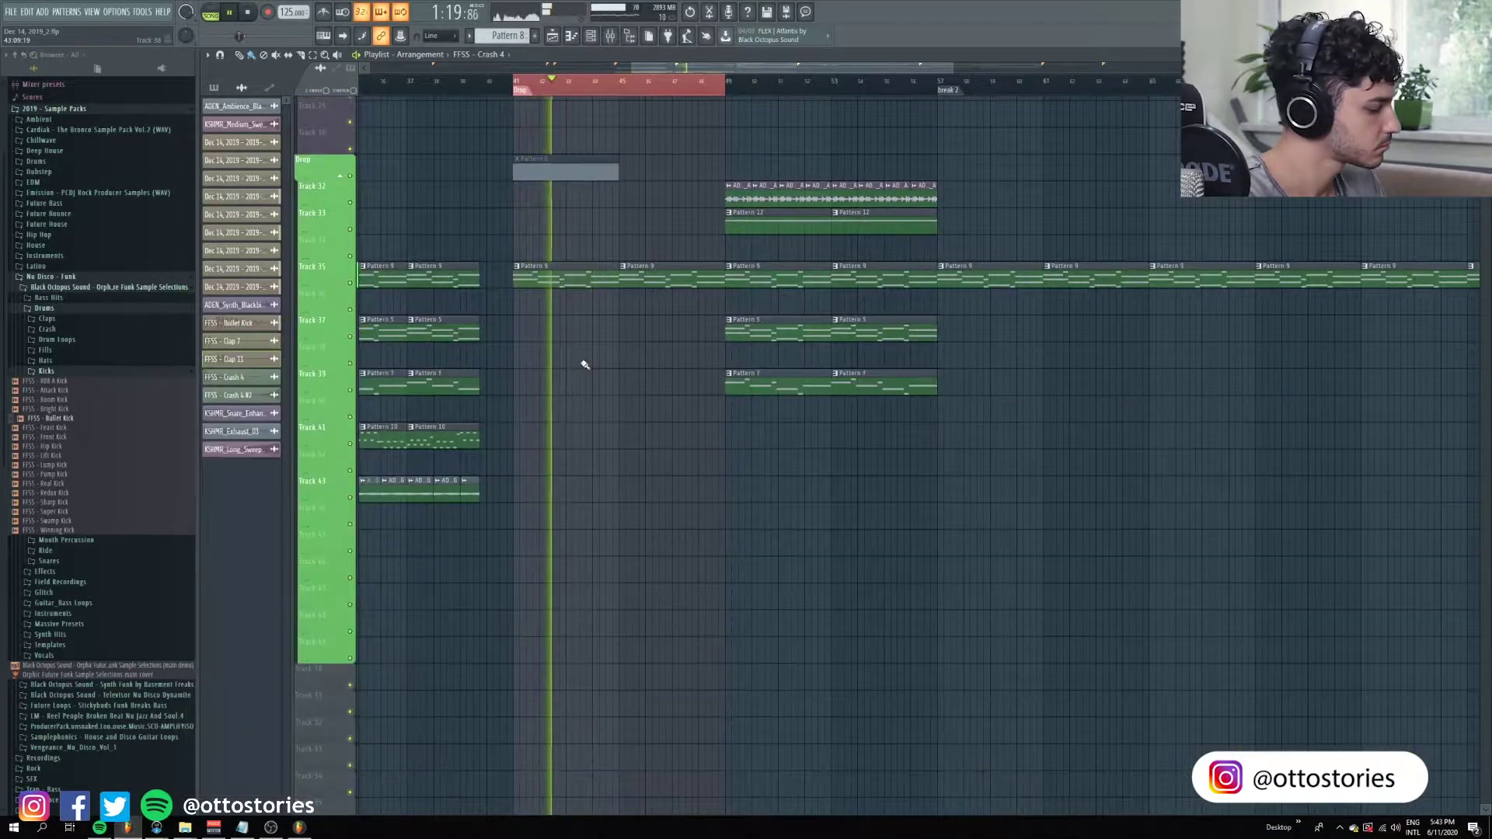
pyautogui.scroll(3, 681, 375)
pyautogui.scroll(5, 681, 376)
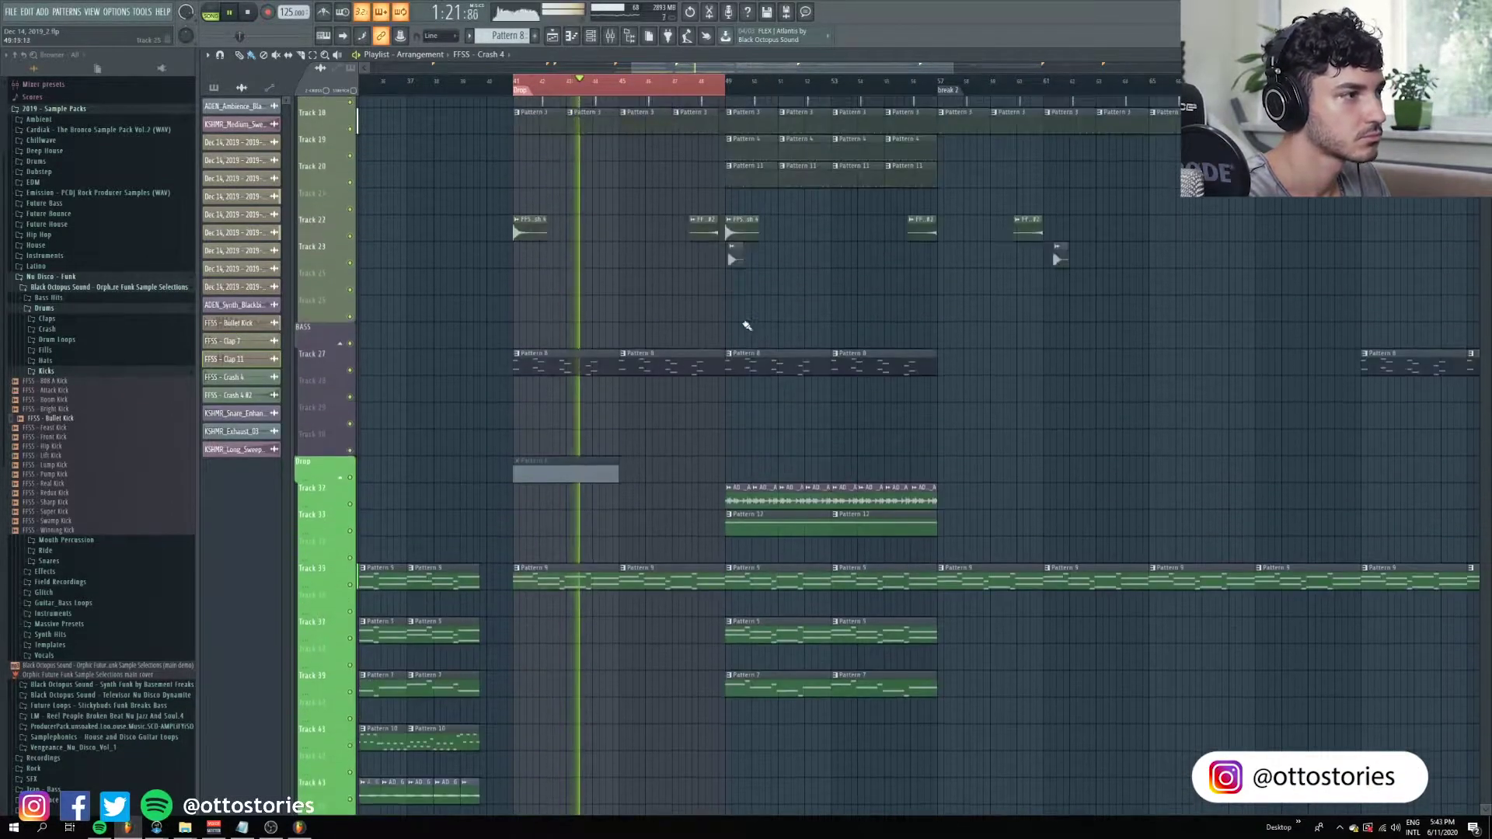
pyautogui.scroll(-2, 700, 368)
pyautogui.scroll(2, 699, 367)
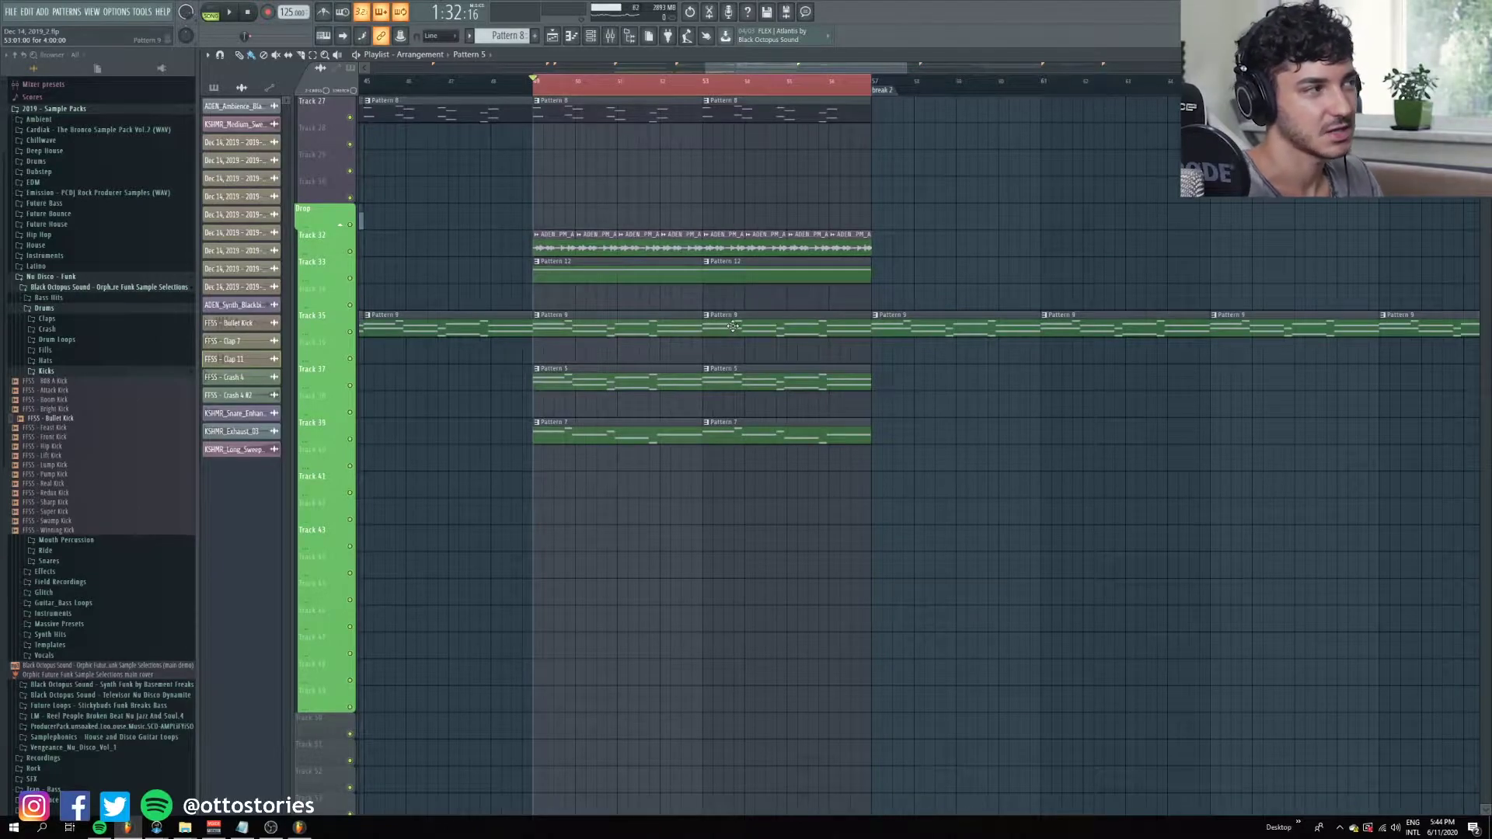
# Audition Pattern 4 on Track 19 and Pattern 11 on Track 20 in solo within the drop's second half.
pyautogui.scroll(1, 733, 326)
pyautogui.scroll(-2, 730, 326)
pyautogui.scroll(2, 684, 307)
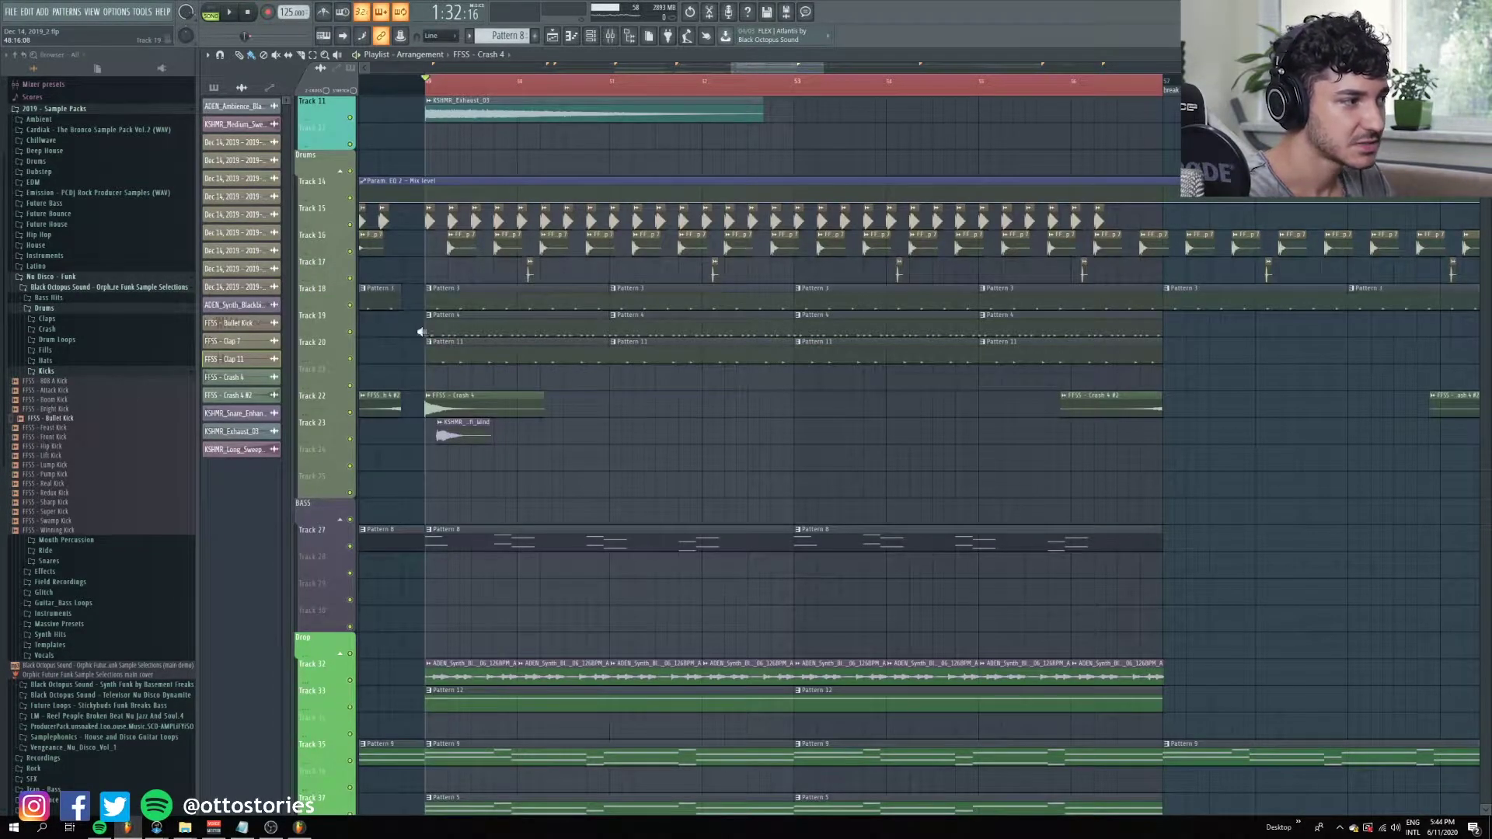
pyautogui.keyDown('alt'); pyautogui.rightClick(446, 332); pyautogui.keyUp('alt')
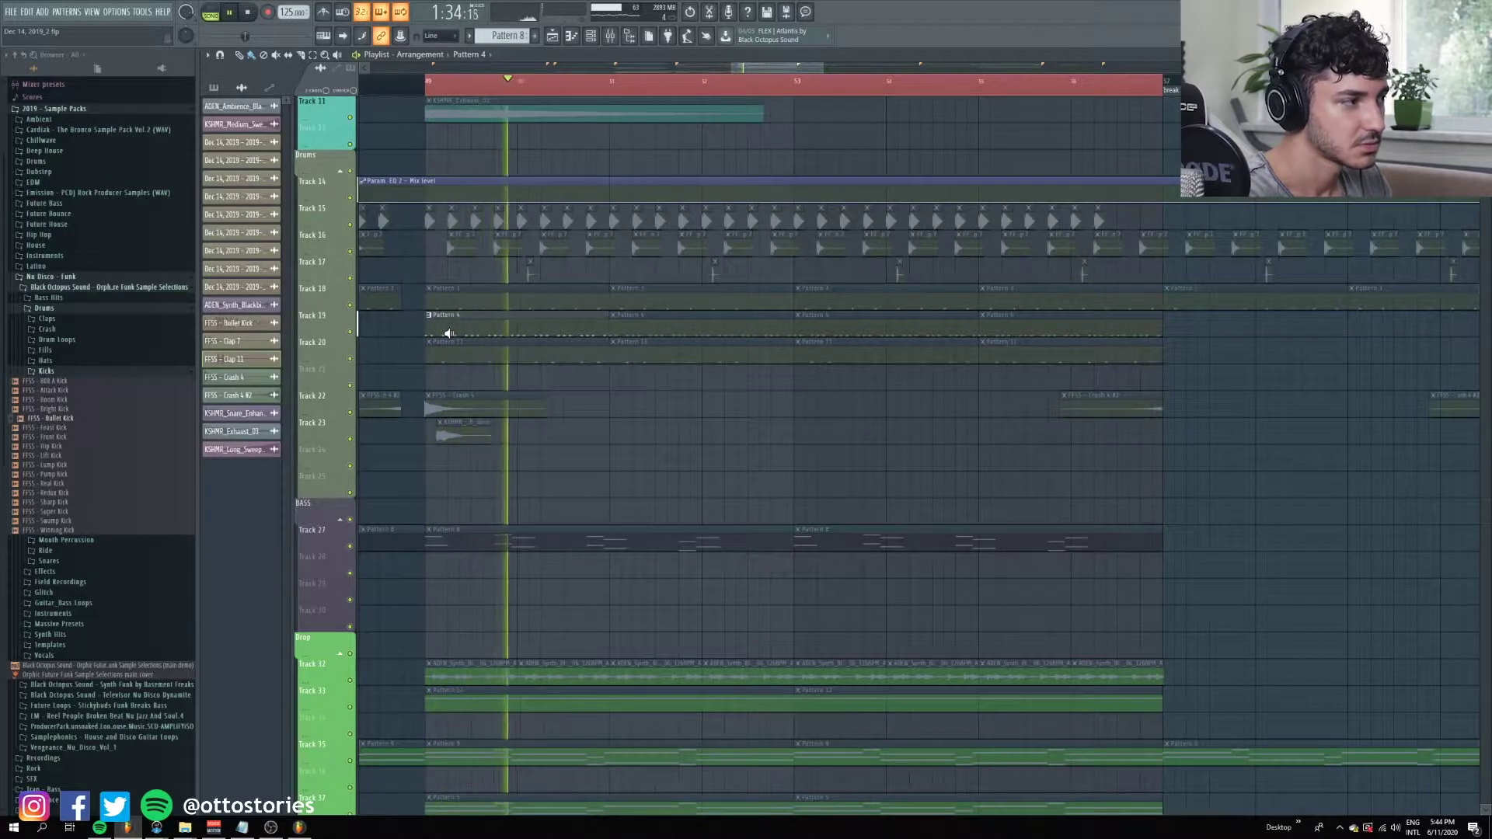
pyautogui.press('space')
pyautogui.click(448, 351)
pyautogui.press('space')
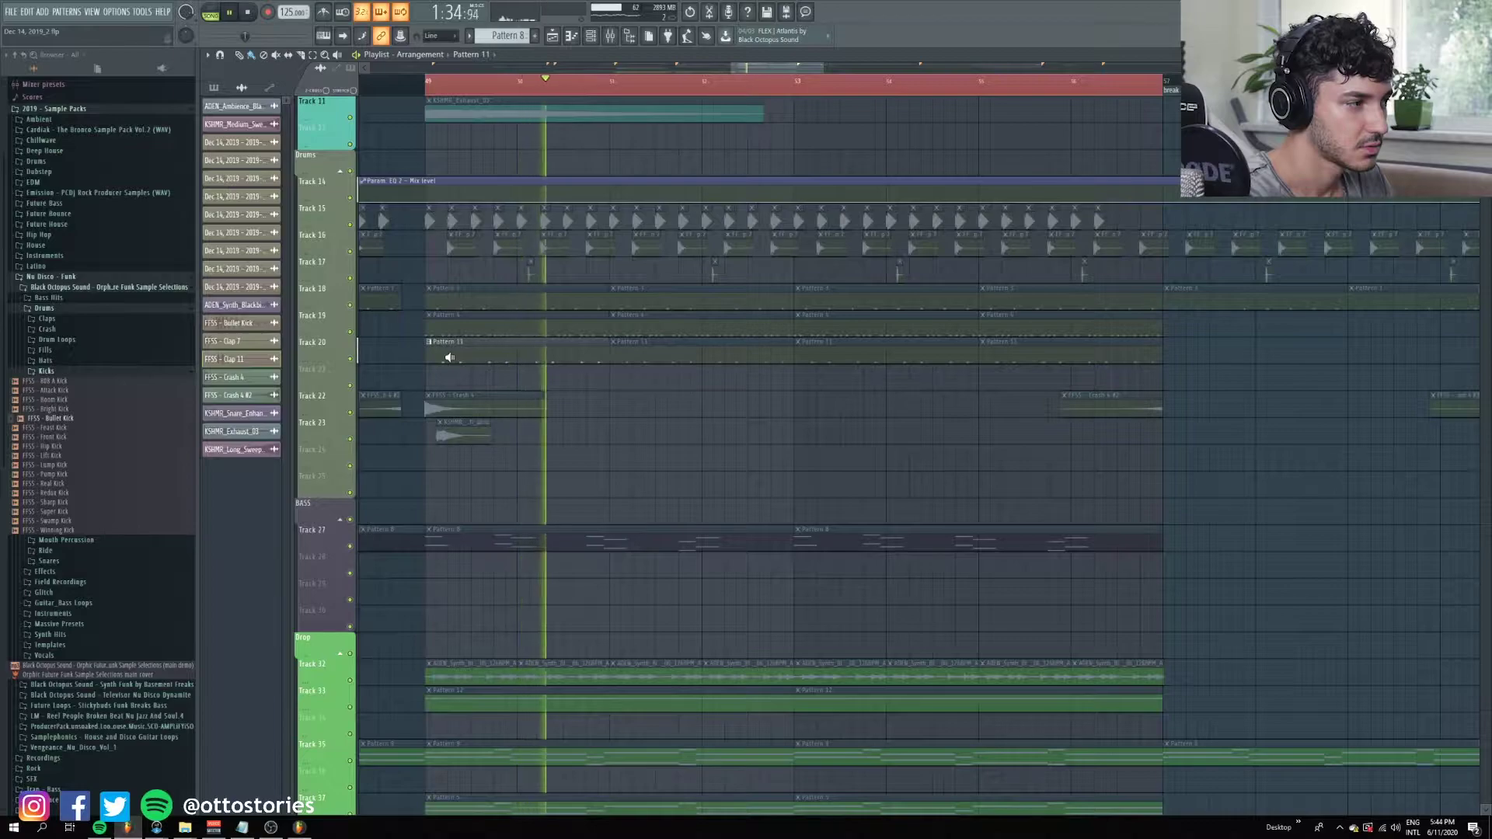
pyautogui.press('space')
# Play the full second half of the drop and check its levels in the mixer.
pyautogui.press('space')
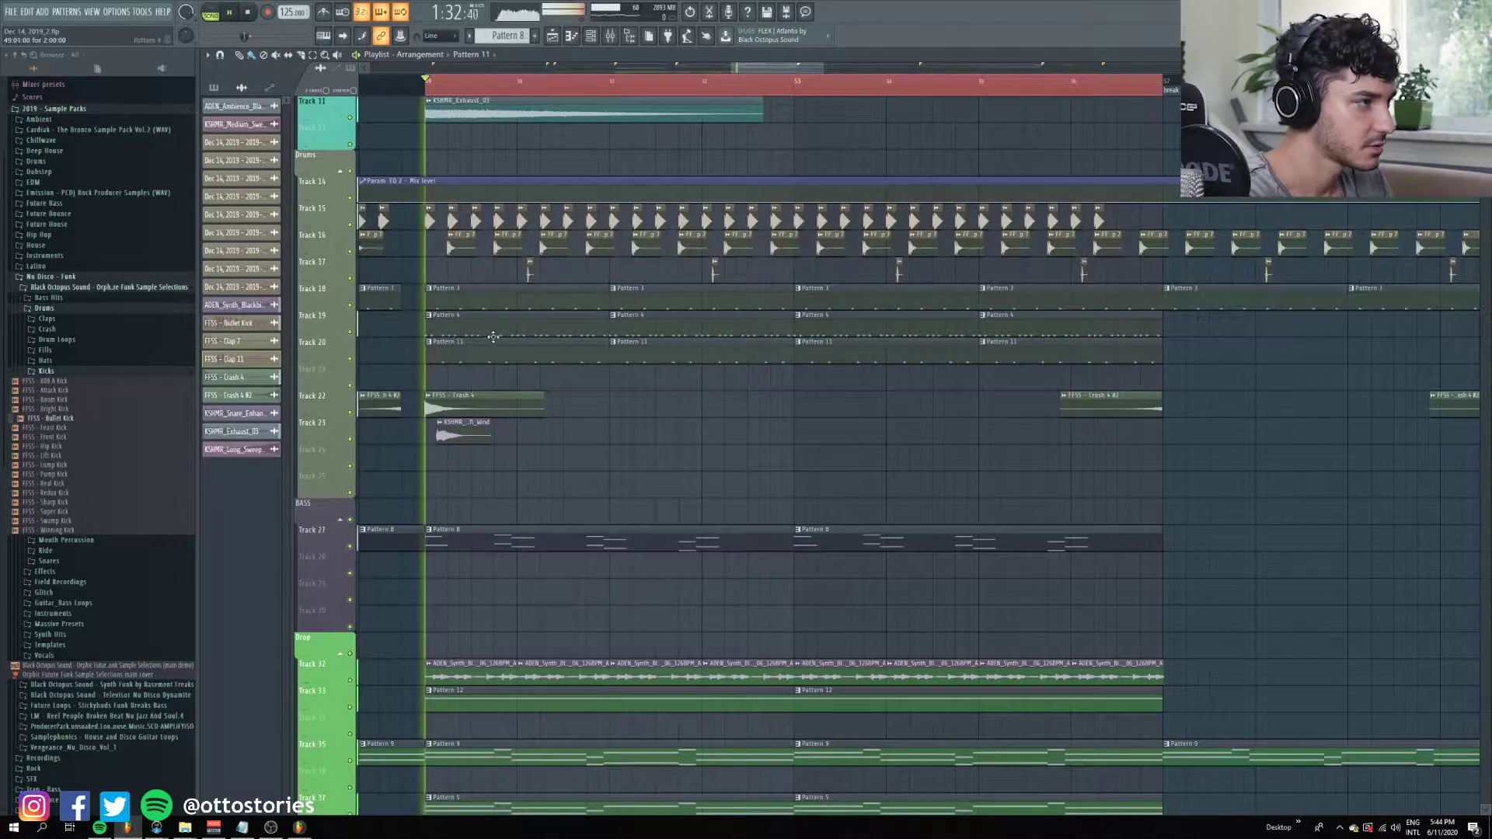
pyautogui.scroll(-1, 528, 468)
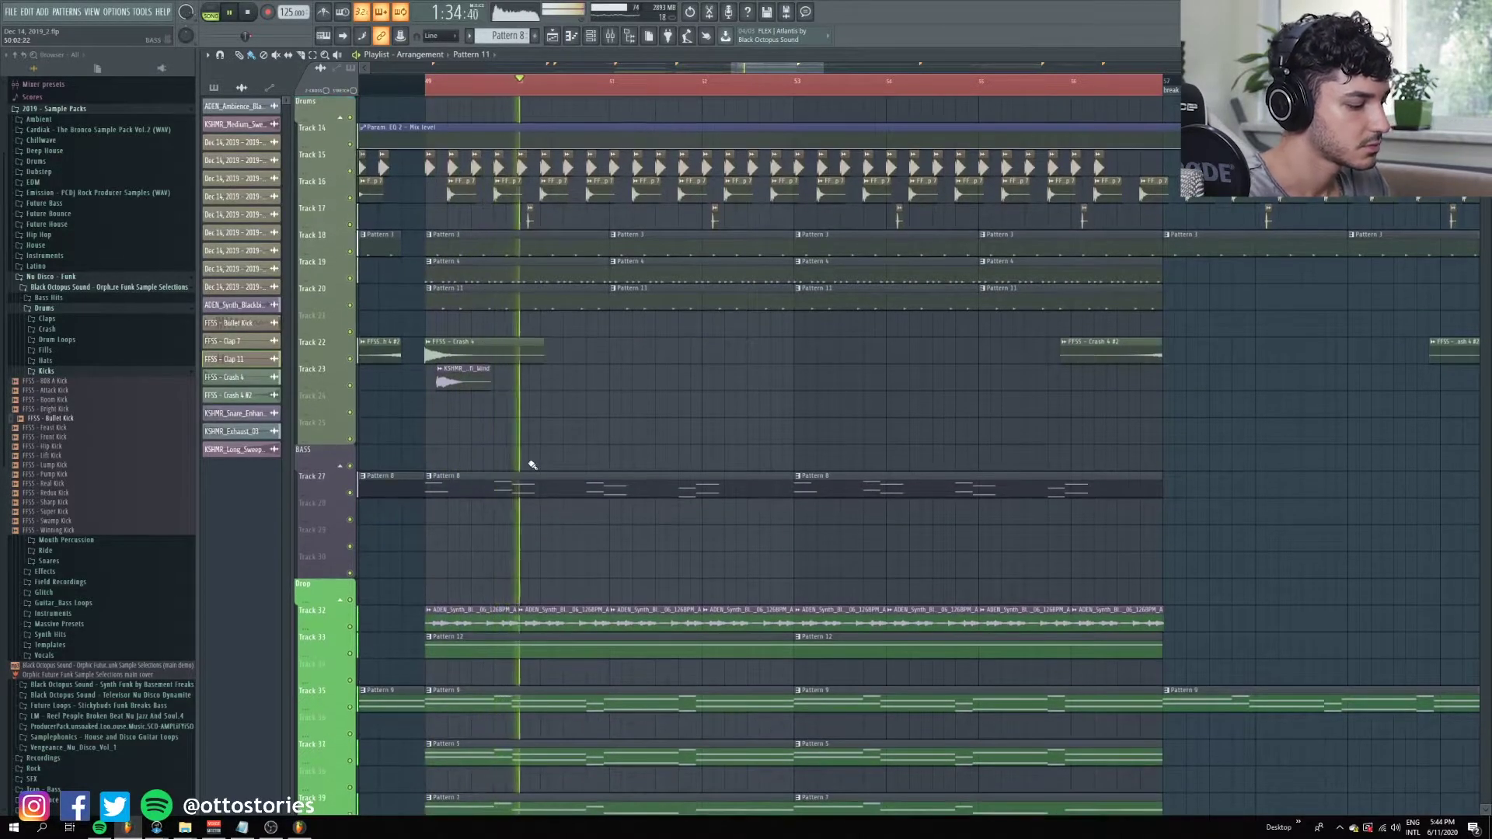
pyautogui.press('F9')
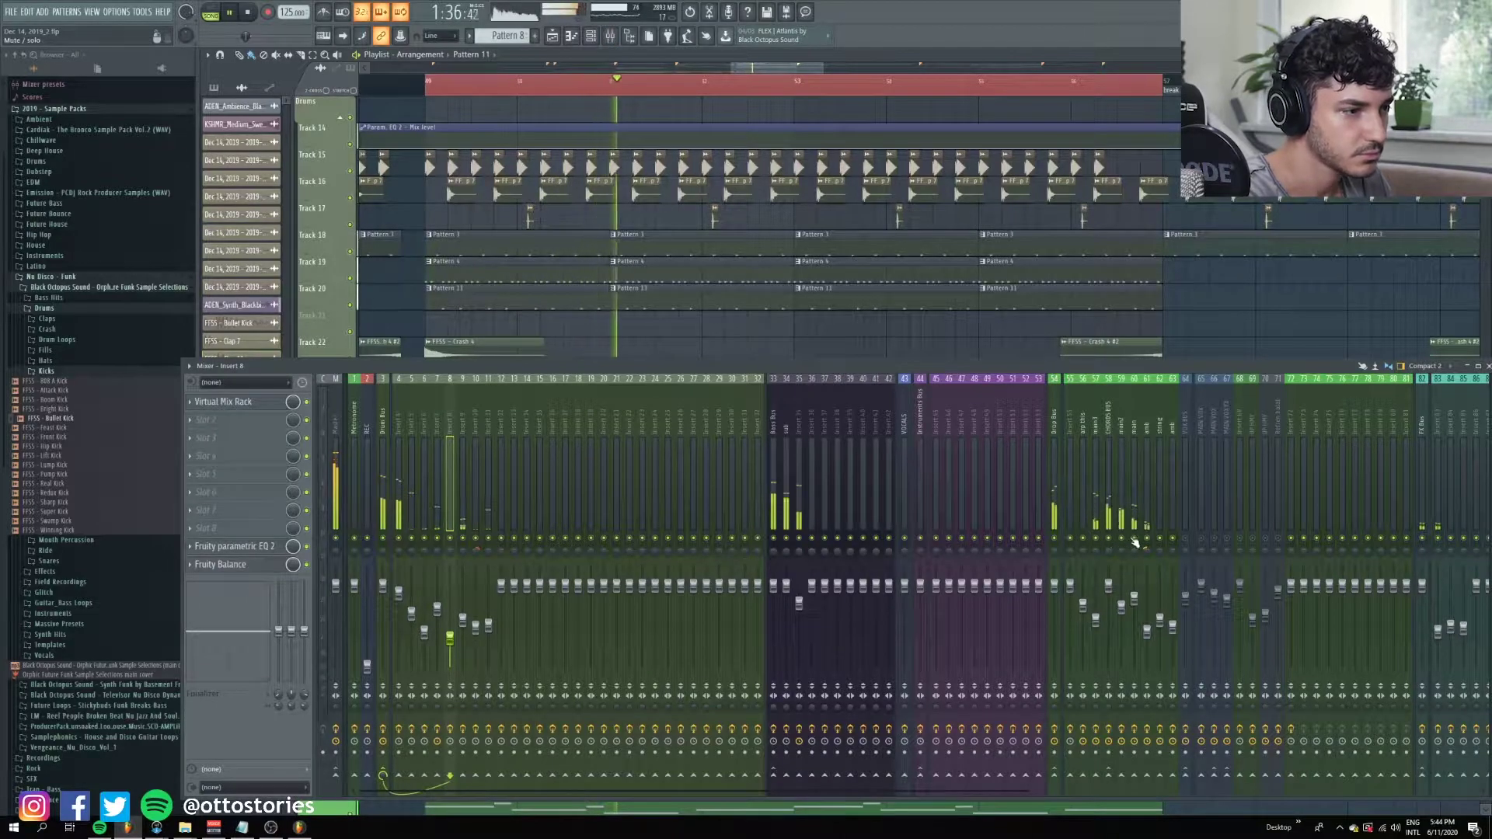
pyautogui.press('space')
pyautogui.click(538, 351)
# Audition the Pattern 9 chord clip on Track 35 in solo.
pyautogui.scroll(-7, 556, 362)
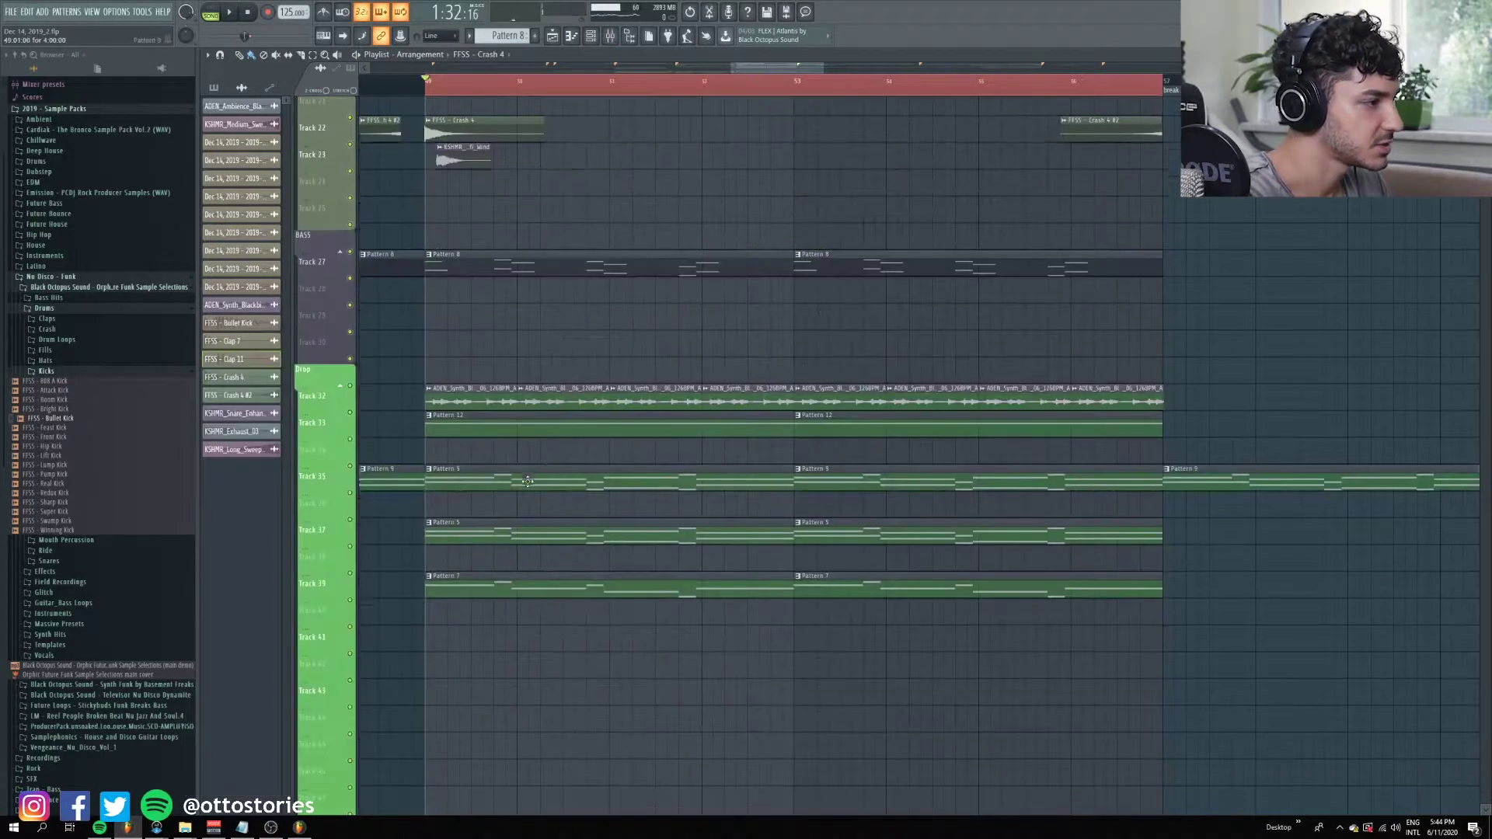
pyautogui.scroll(-4, 576, 467)
pyautogui.scroll(2, 564, 475)
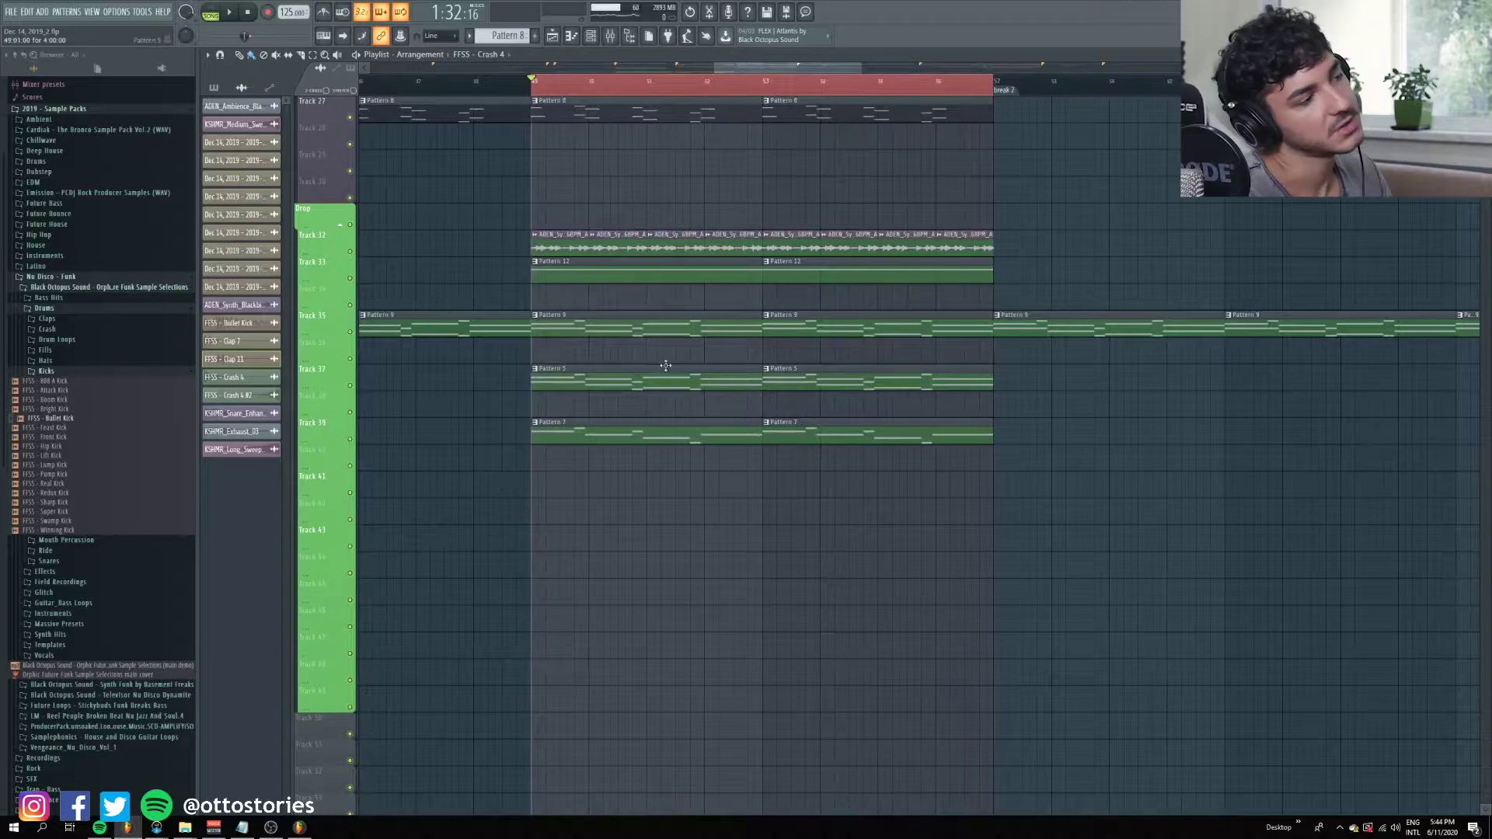
pyautogui.click(604, 319)
pyautogui.press('space')
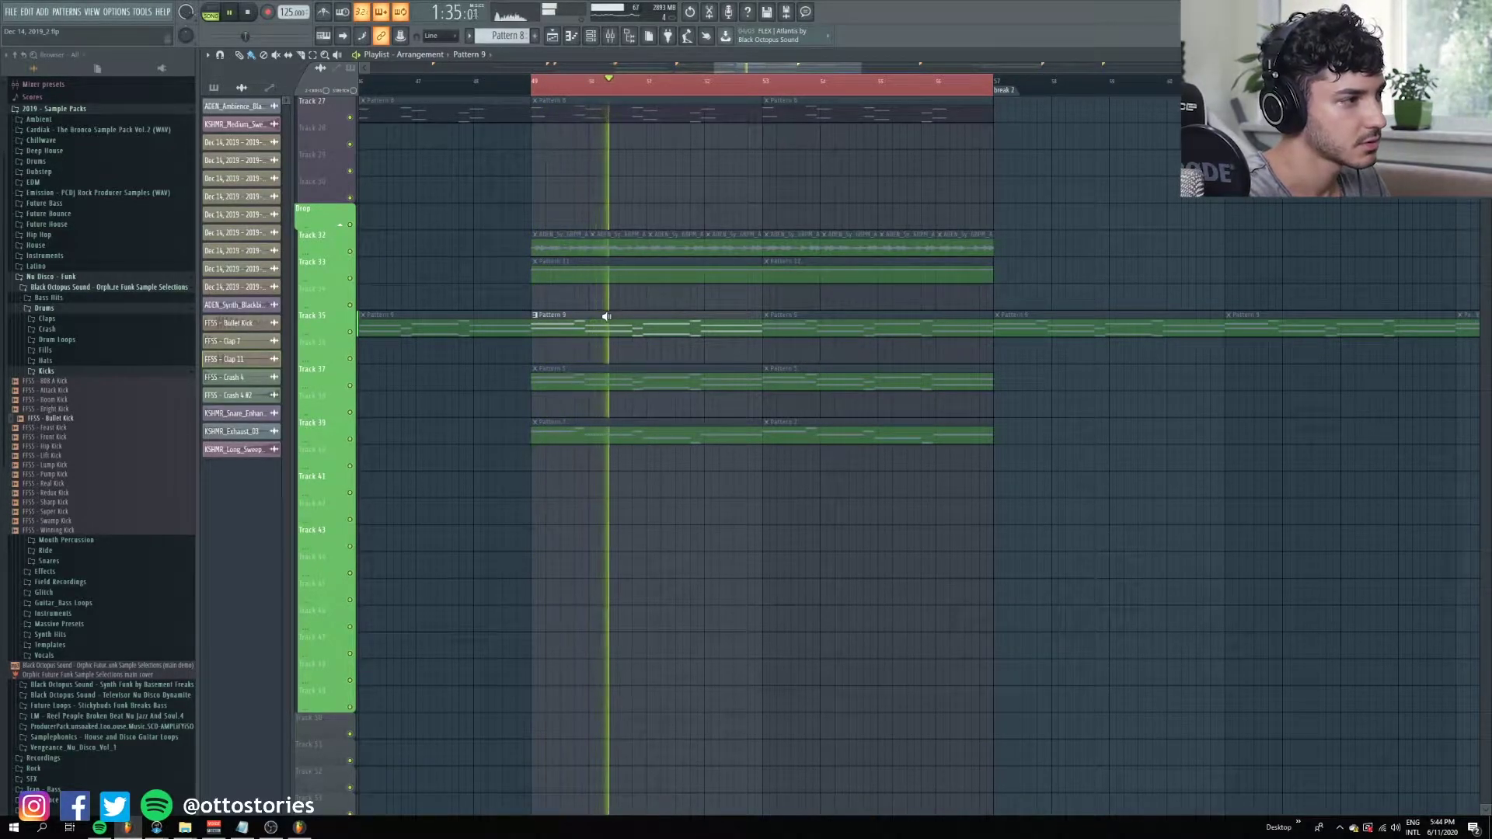
pyautogui.press('space')
# Audition the Pattern 5 clip on Track 37 and the Pattern 7 clip on Track 39 separately in solo.
pyautogui.click(437, 381)
pyautogui.press('space')
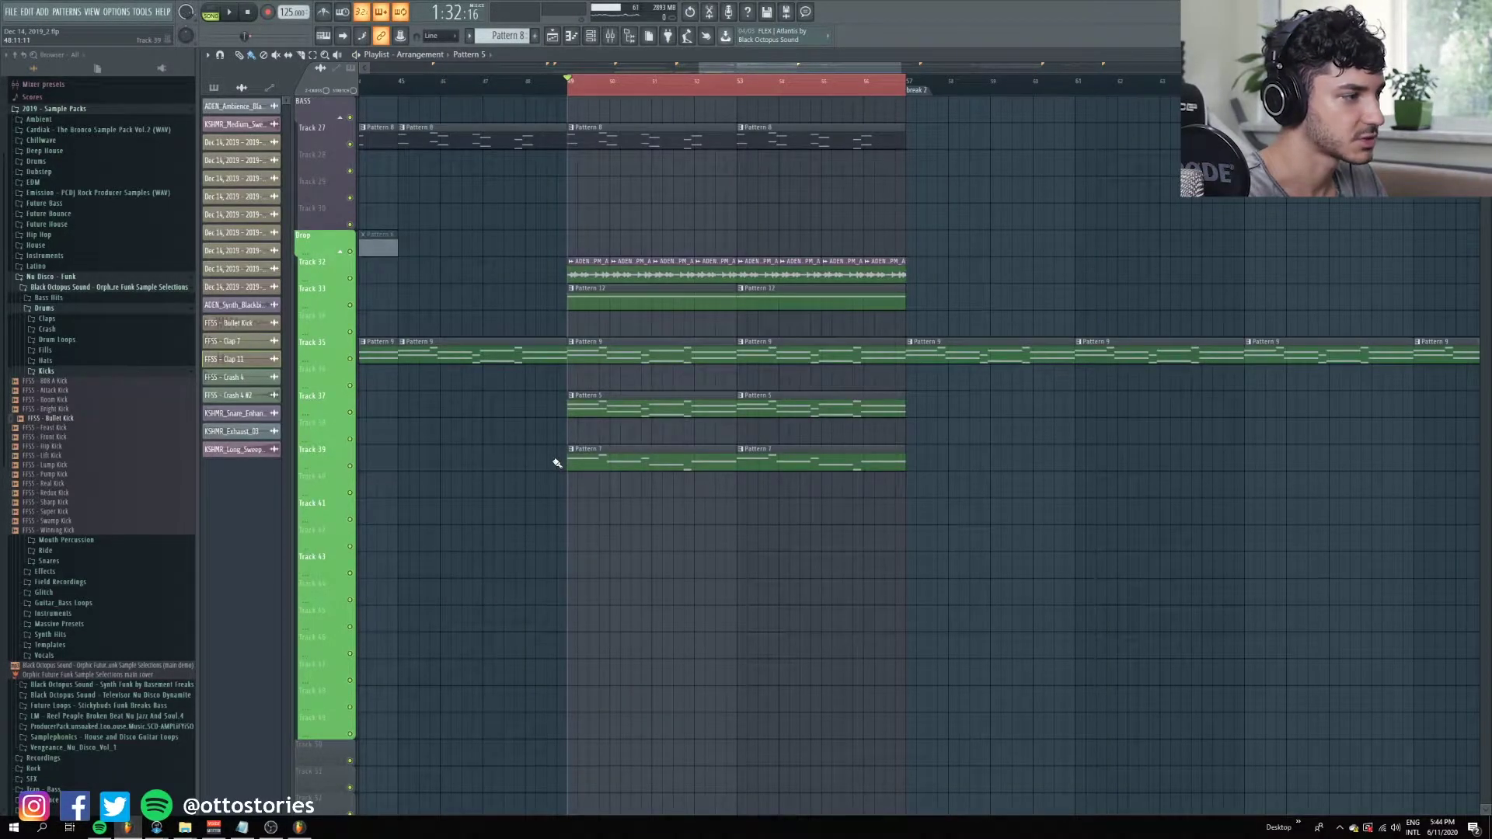
pyautogui.click(575, 463)
pyautogui.press('space')
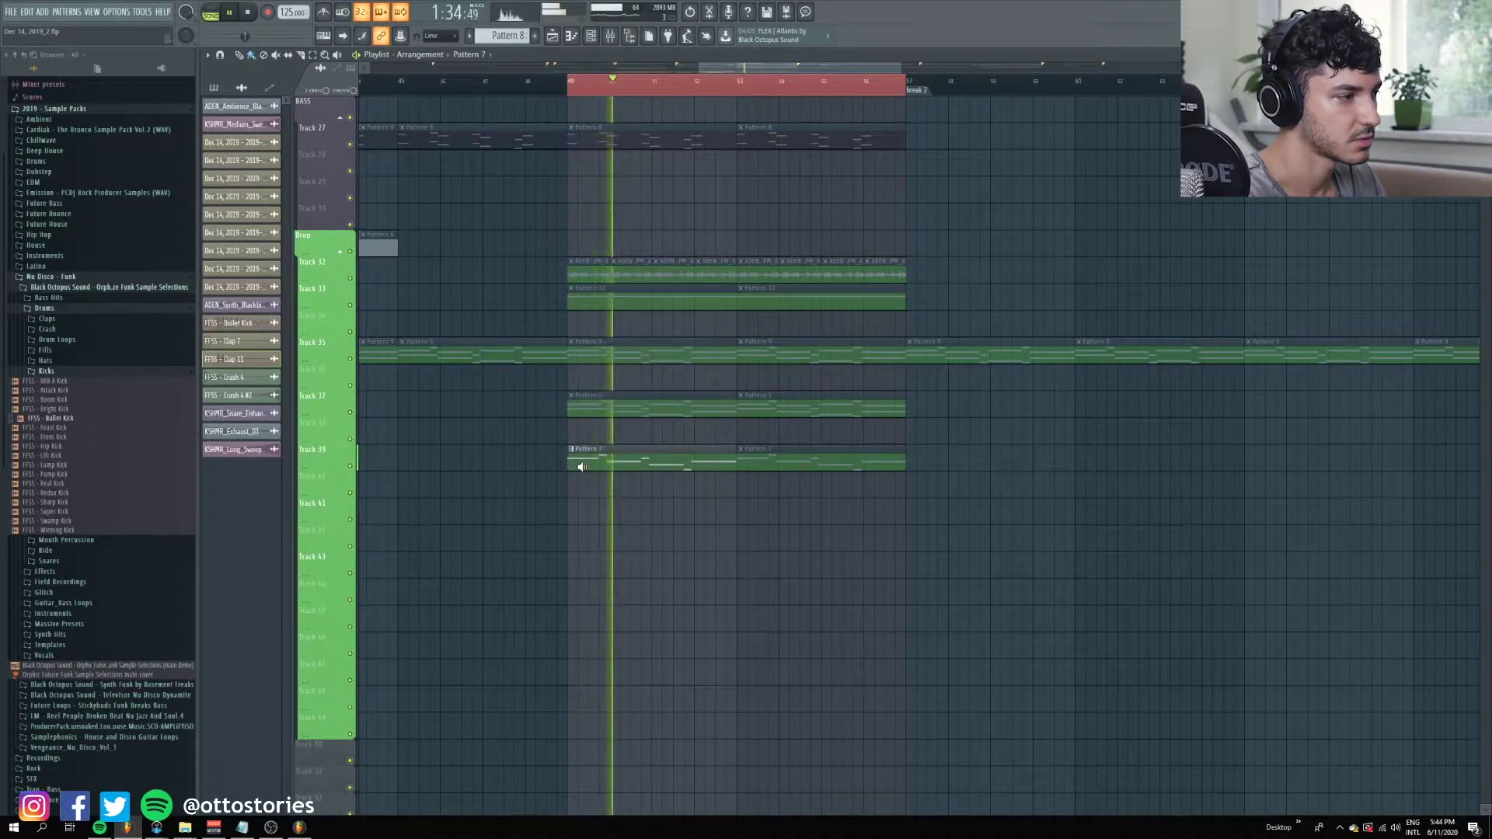
pyautogui.press('space')
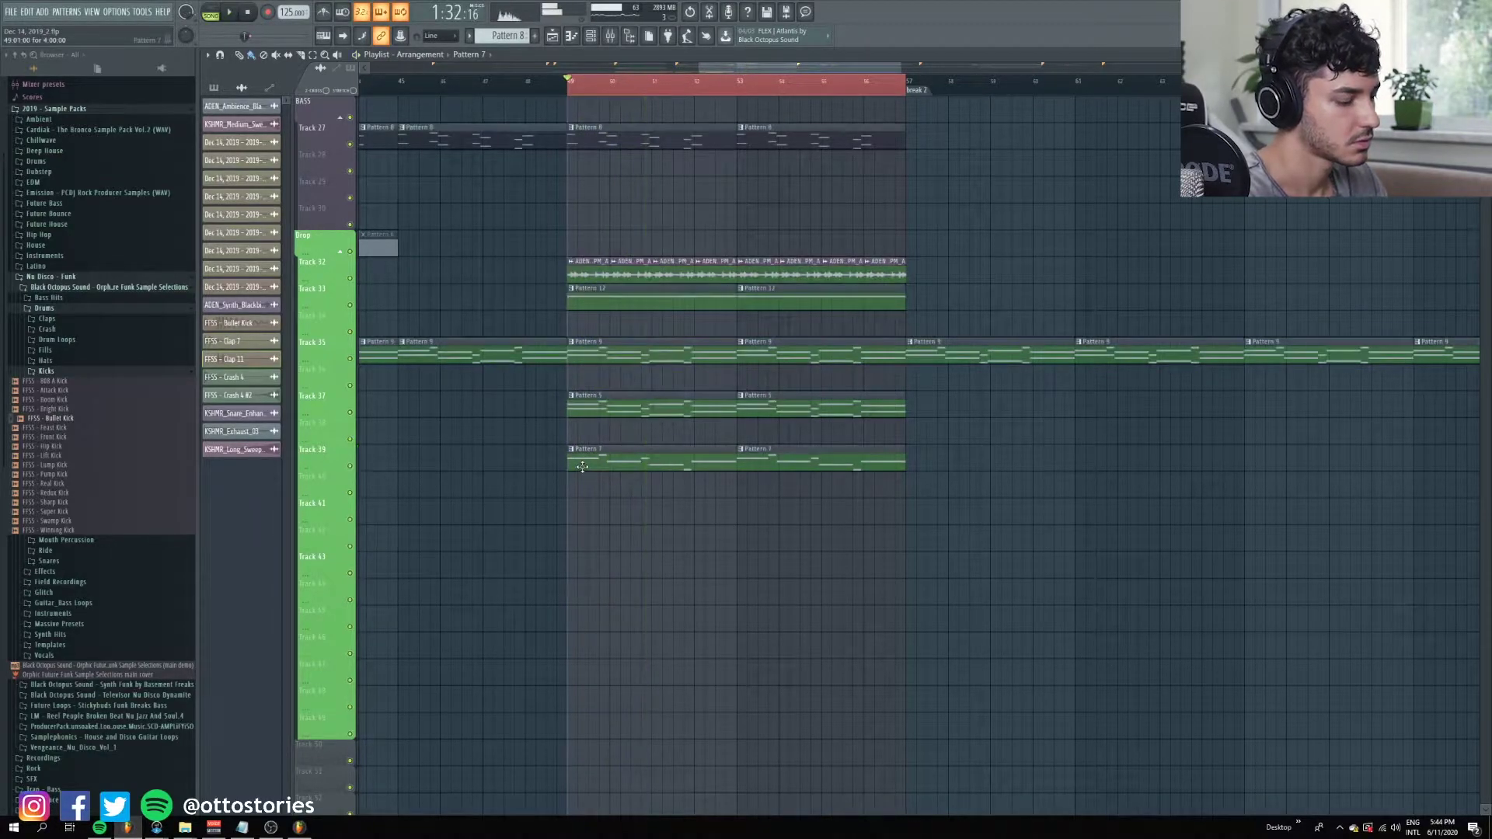
# Show the mixer below the chord clips and replay Pattern 5 on Track 37 in solo.
pyautogui.press('F9')
pyautogui.moveTo(814, 373); pyautogui.dragTo(793, 577)
pyautogui.press('space')
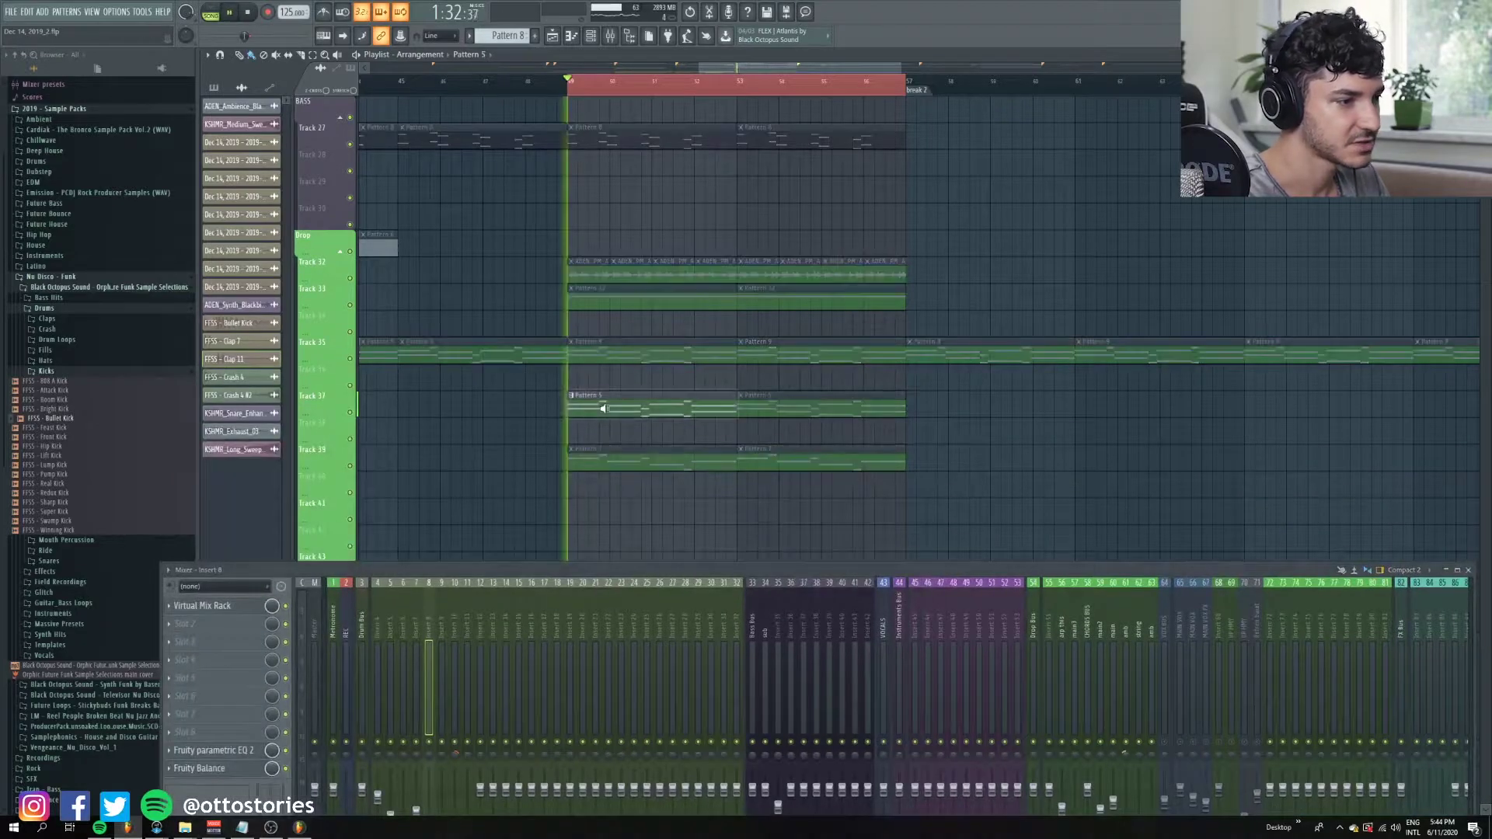
pyautogui.press('space')
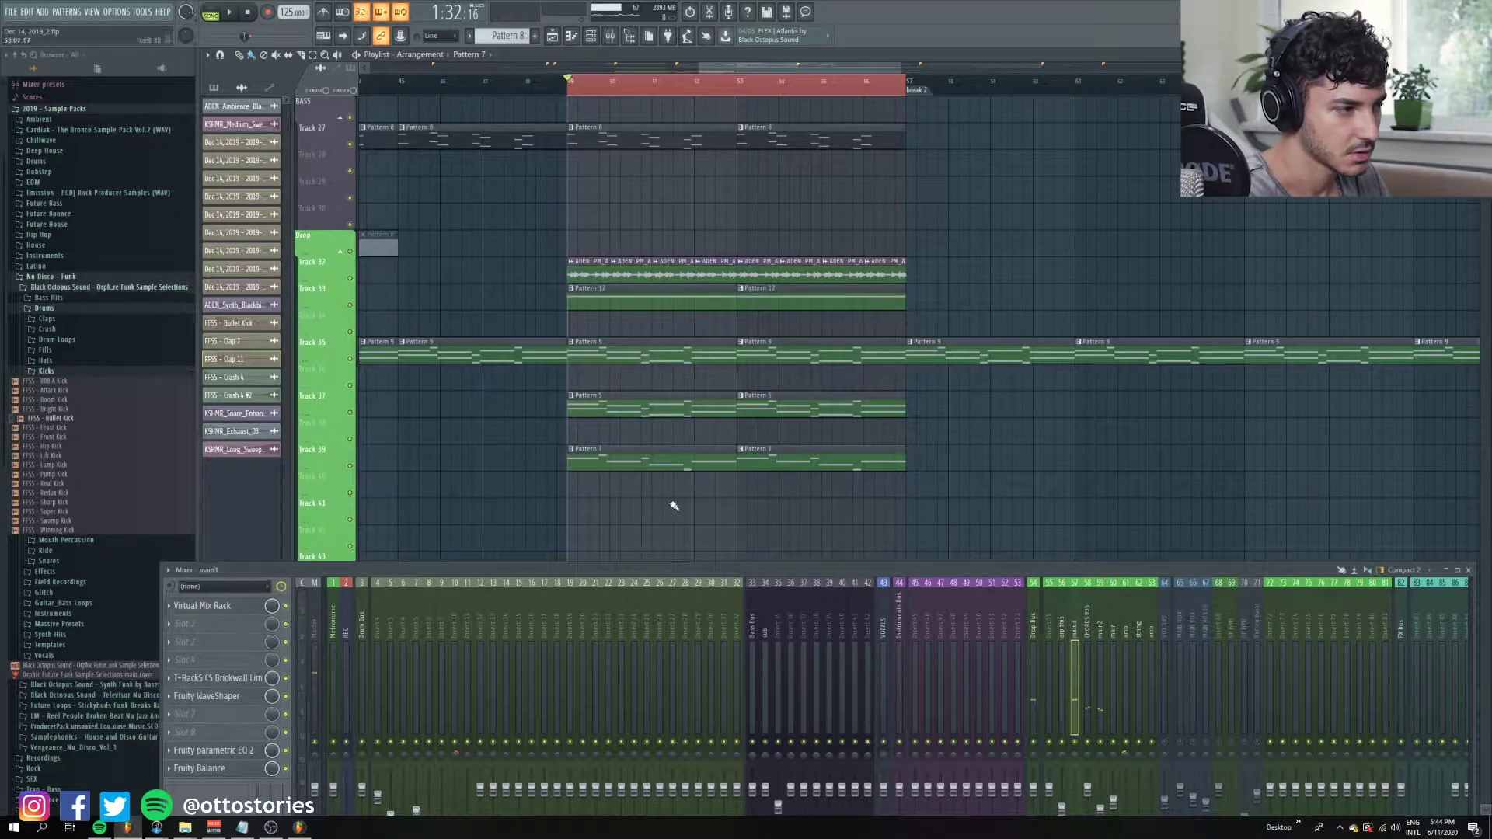
# Solo the main3 mixer track during playback and reposition the mixer to view its effects.
pyautogui.press('space')
pyautogui.press('space')
pyautogui.rightClick(1076, 743)
pyautogui.press('space')
pyautogui.moveTo(987, 573); pyautogui.dragTo(1036, 422)
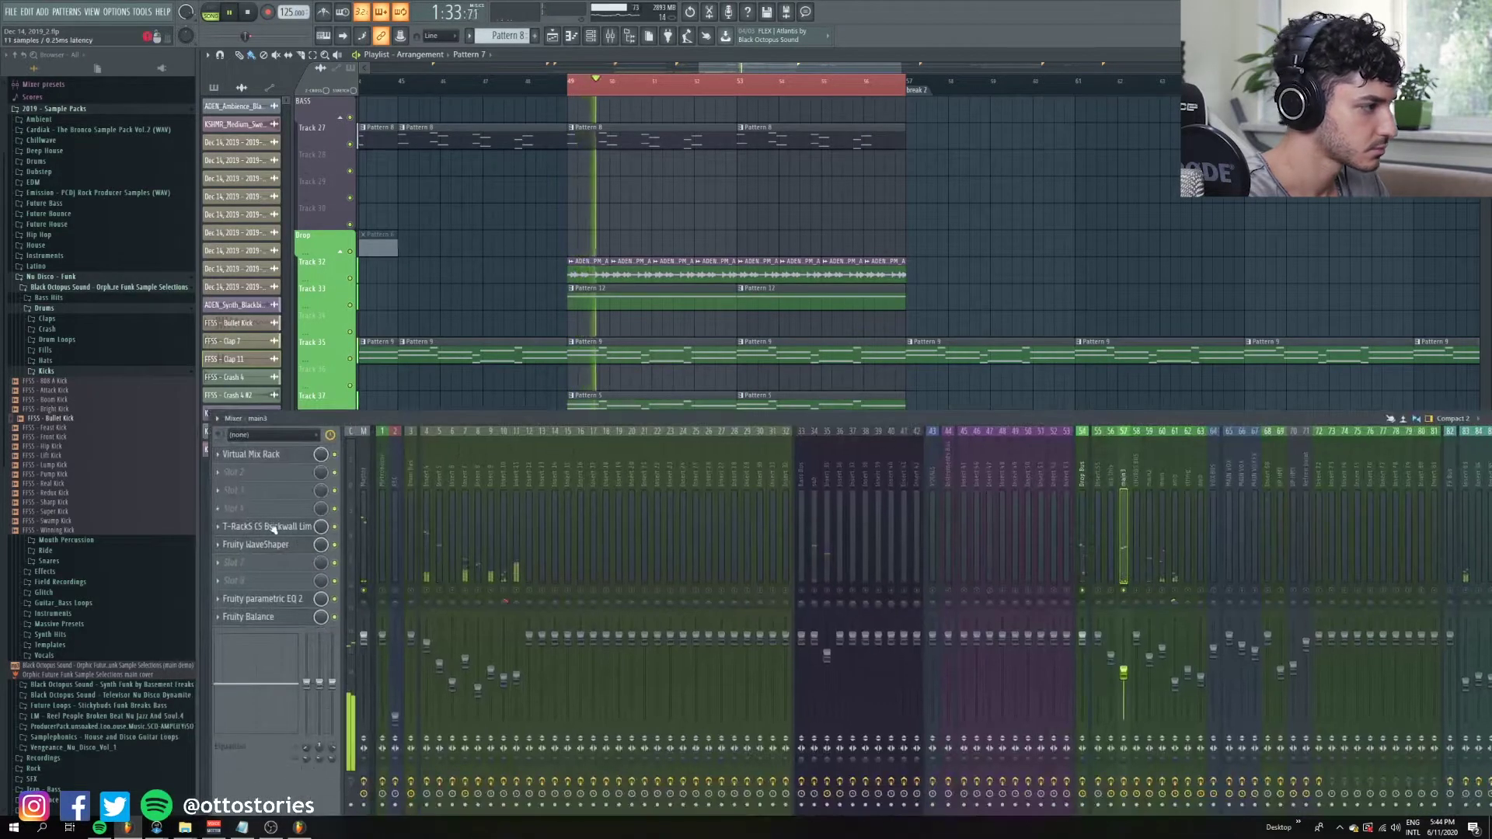
pyautogui.moveTo(580, 421); pyautogui.dragTo(546, 466)
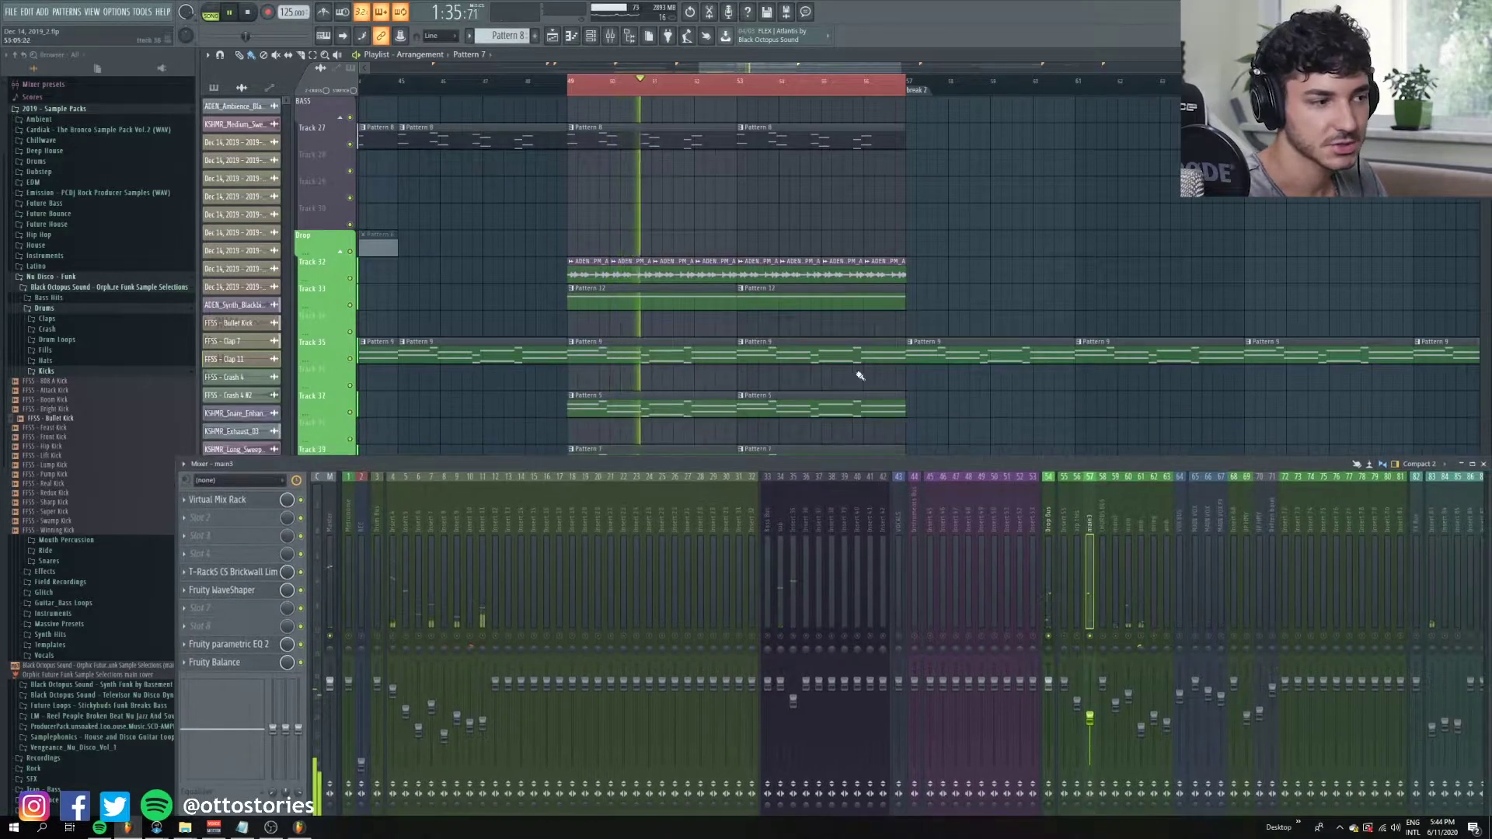
pyautogui.press('space')
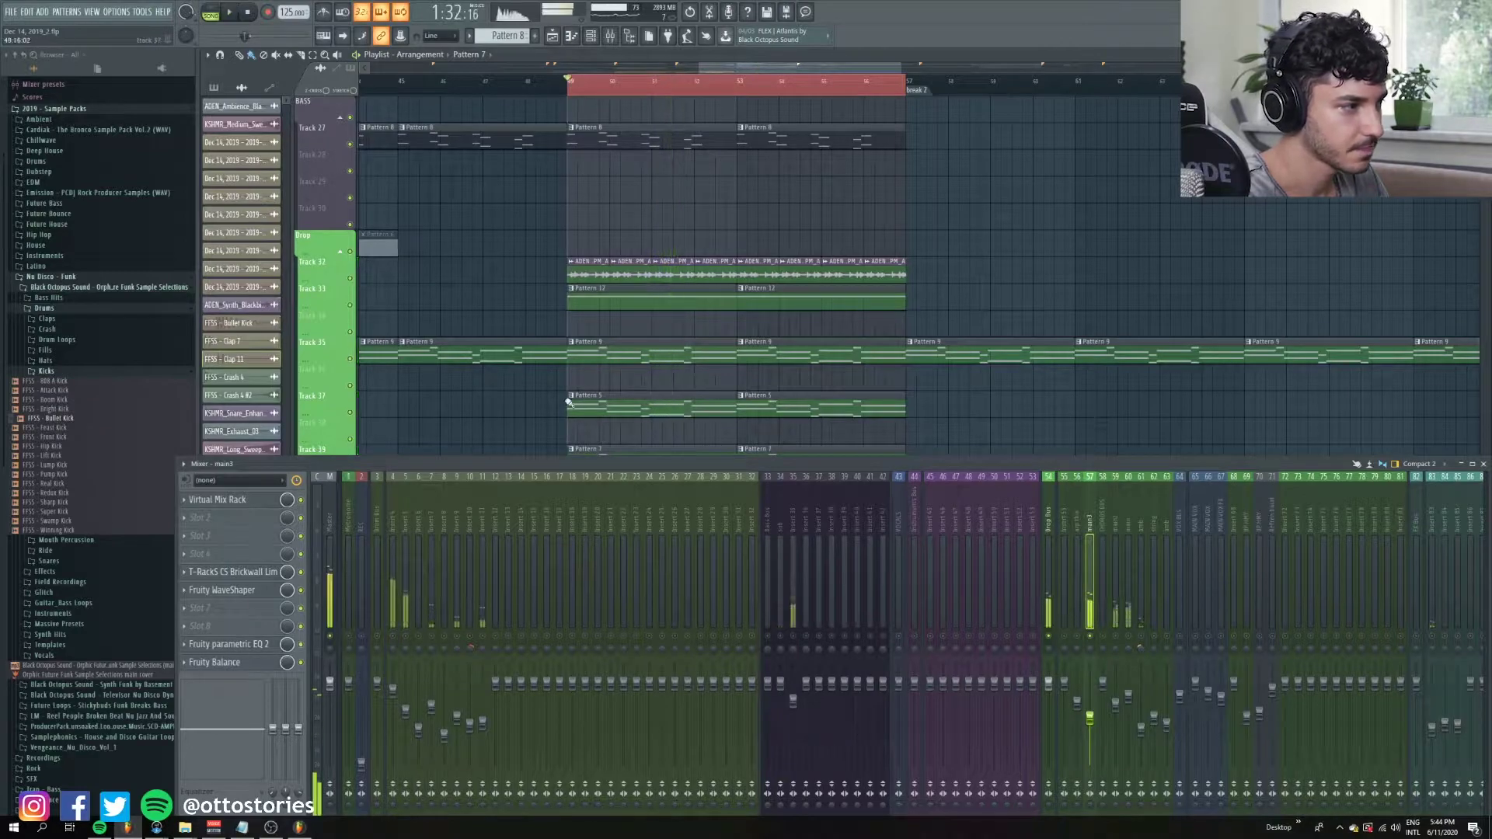
# Select mixer track 59, audition Pattern 5 in solo and inspect the track's FabFilter Pro-Q 3 equalizer.
pyautogui.click(1117, 621)
pyautogui.keyDown('ctrl'); pyautogui.keyDown('alt'); pyautogui.rightClick(583, 404); pyautogui.keyUp('alt'); pyautogui.keyUp('ctrl')
pyautogui.press('space')
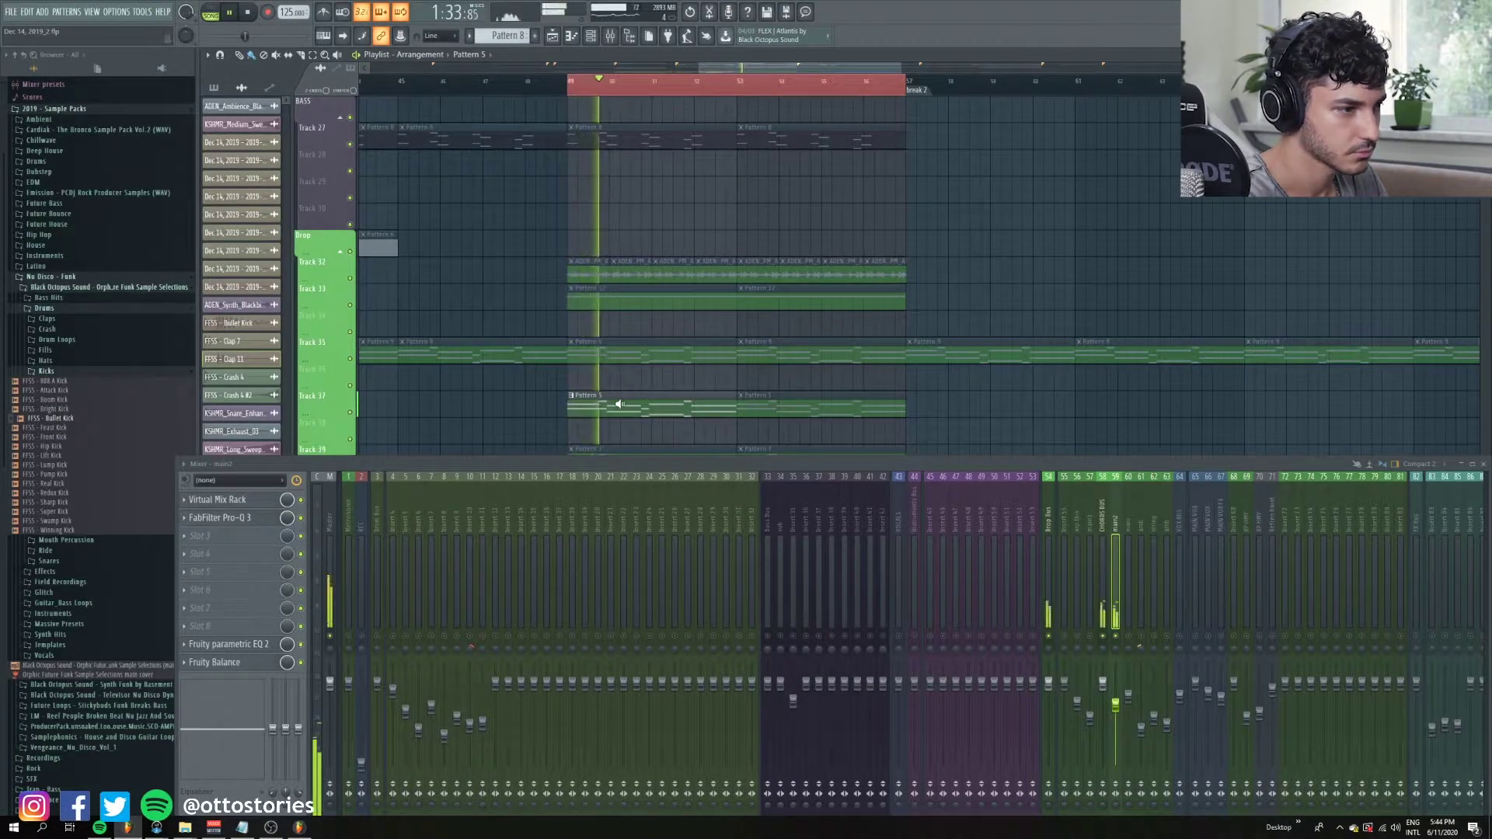
pyautogui.press('space')
pyautogui.click(254, 518)
pyautogui.click(254, 518)
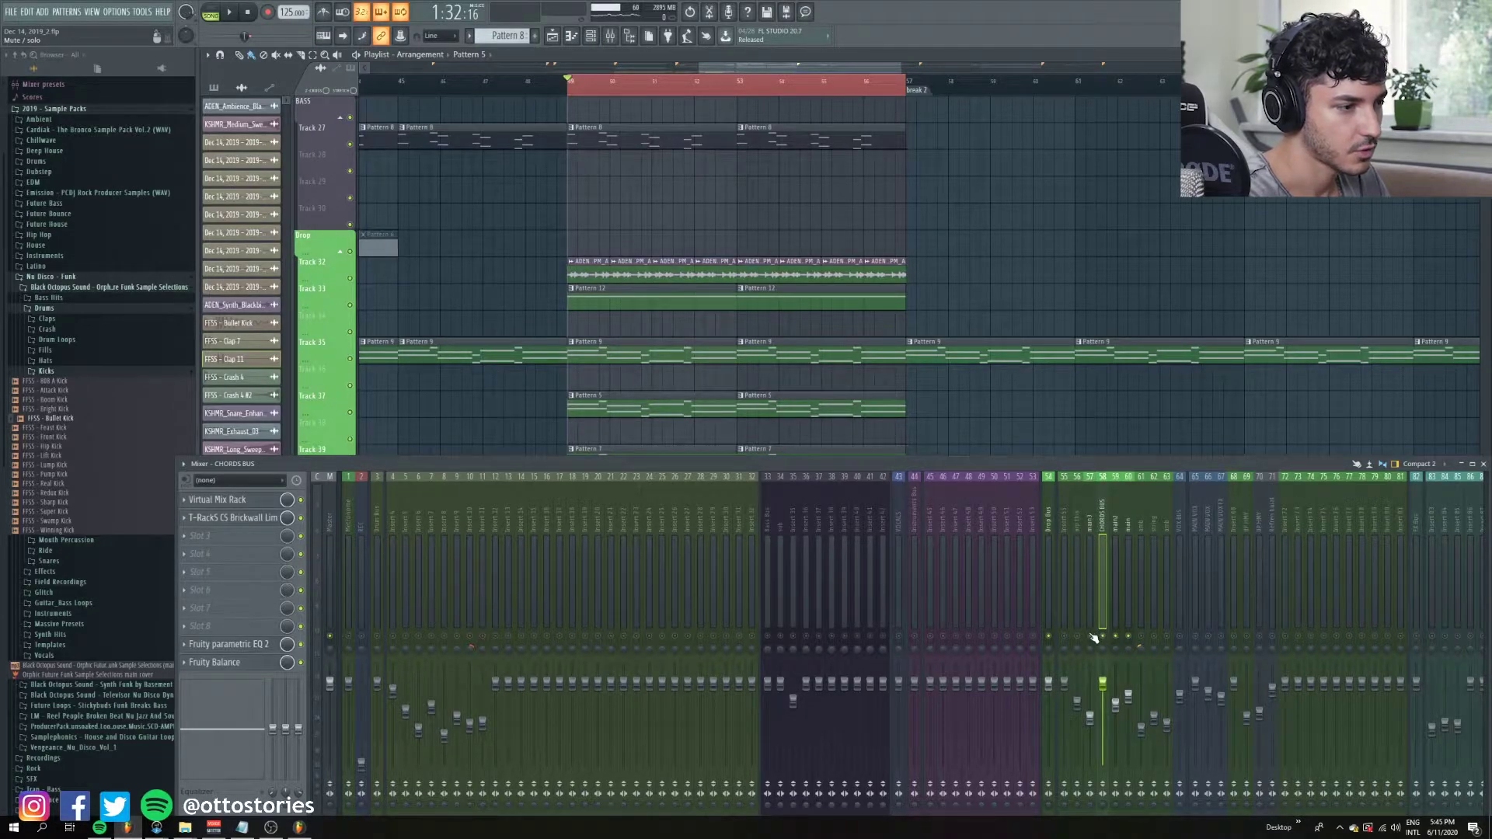
# Play the drop section while watching the chord layers' levels around the CHORDS.BUS mixer track.
pyautogui.scroll(-3, 573, 293)
pyautogui.press('space')
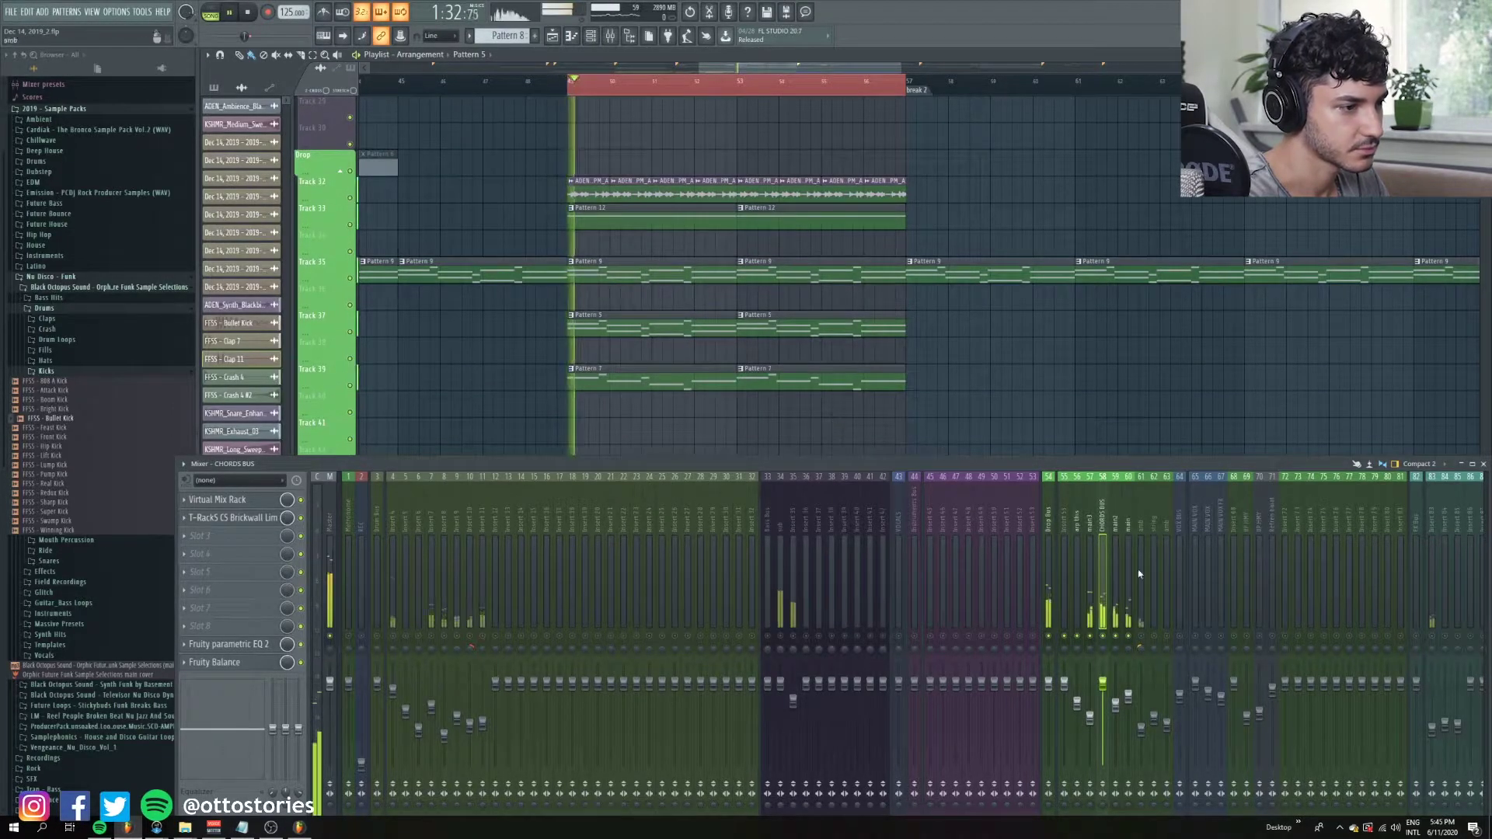
pyautogui.press('space')
# Solo the amb mixer track and inspect its FabFilter Pro-Q 3 and iZotope Vinyl effects beside the ADEN_Synth_Blackbird clips on Track 32.
pyautogui.click(1143, 639)
pyautogui.scroll(3, 622, 259)
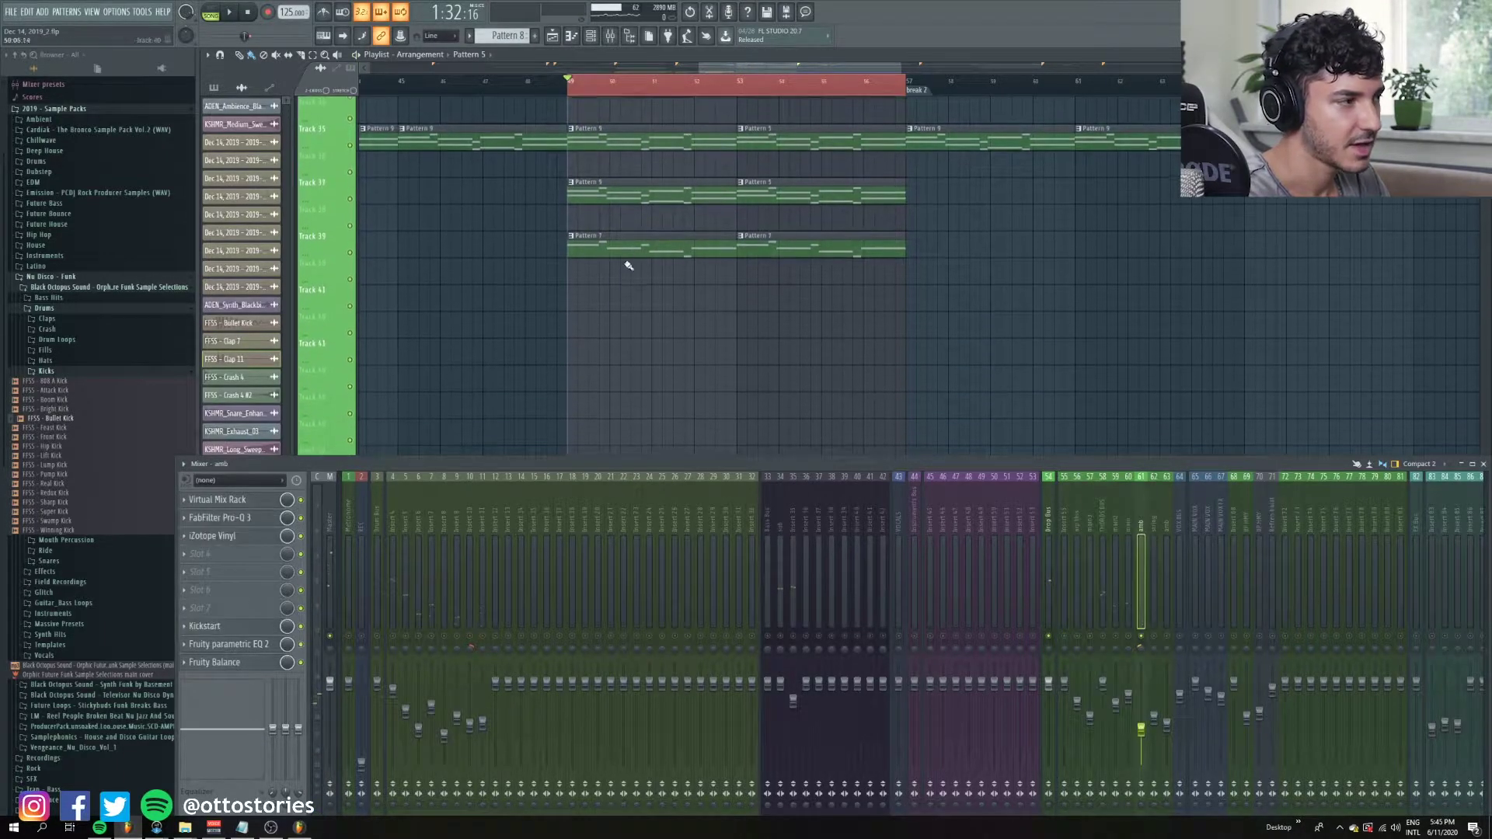
pyautogui.keyDown('alt'); pyautogui.rightClick(583, 269); pyautogui.keyUp('alt')
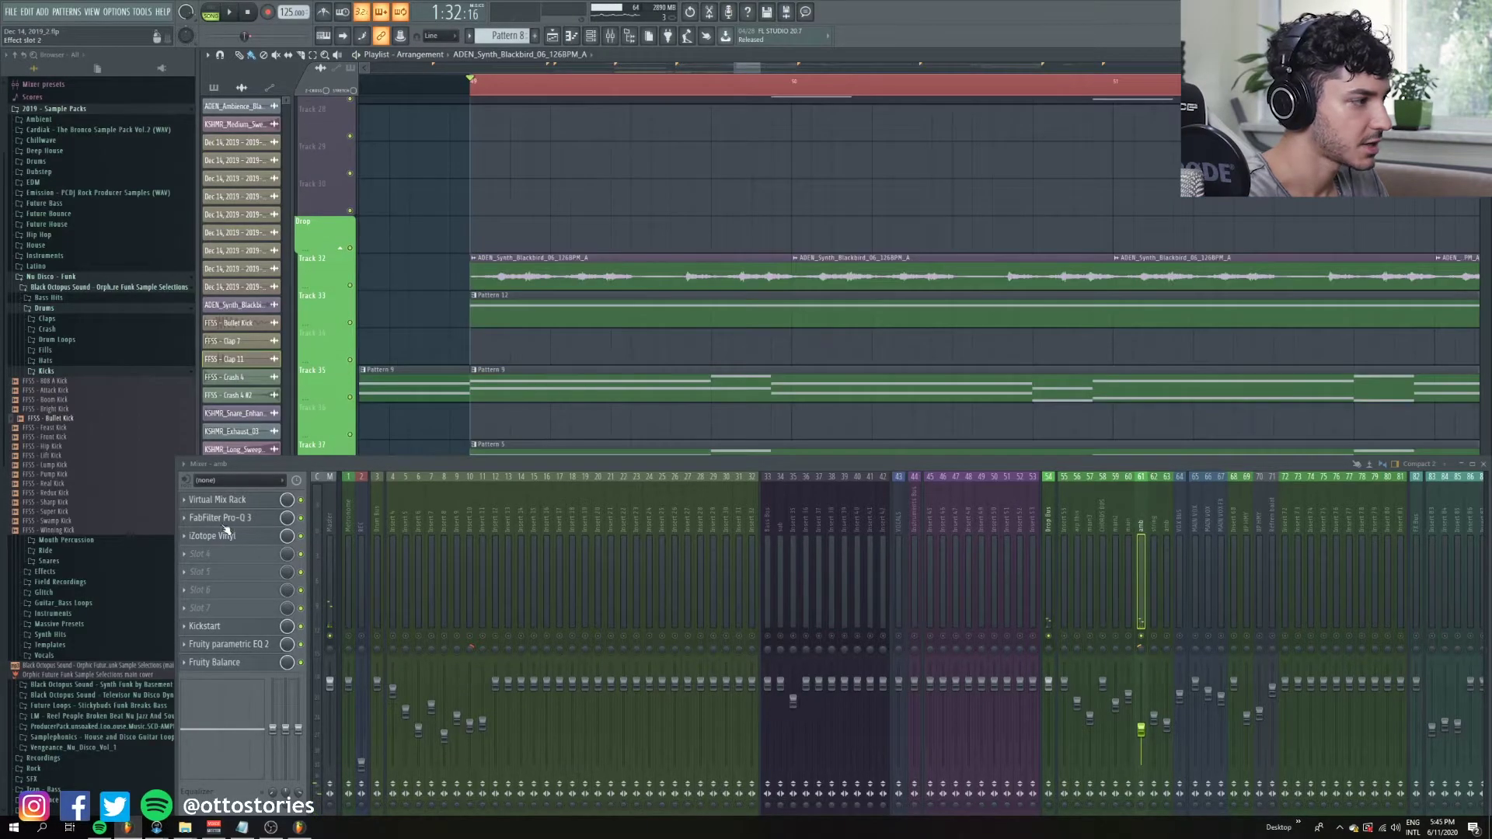
pyautogui.click(224, 519)
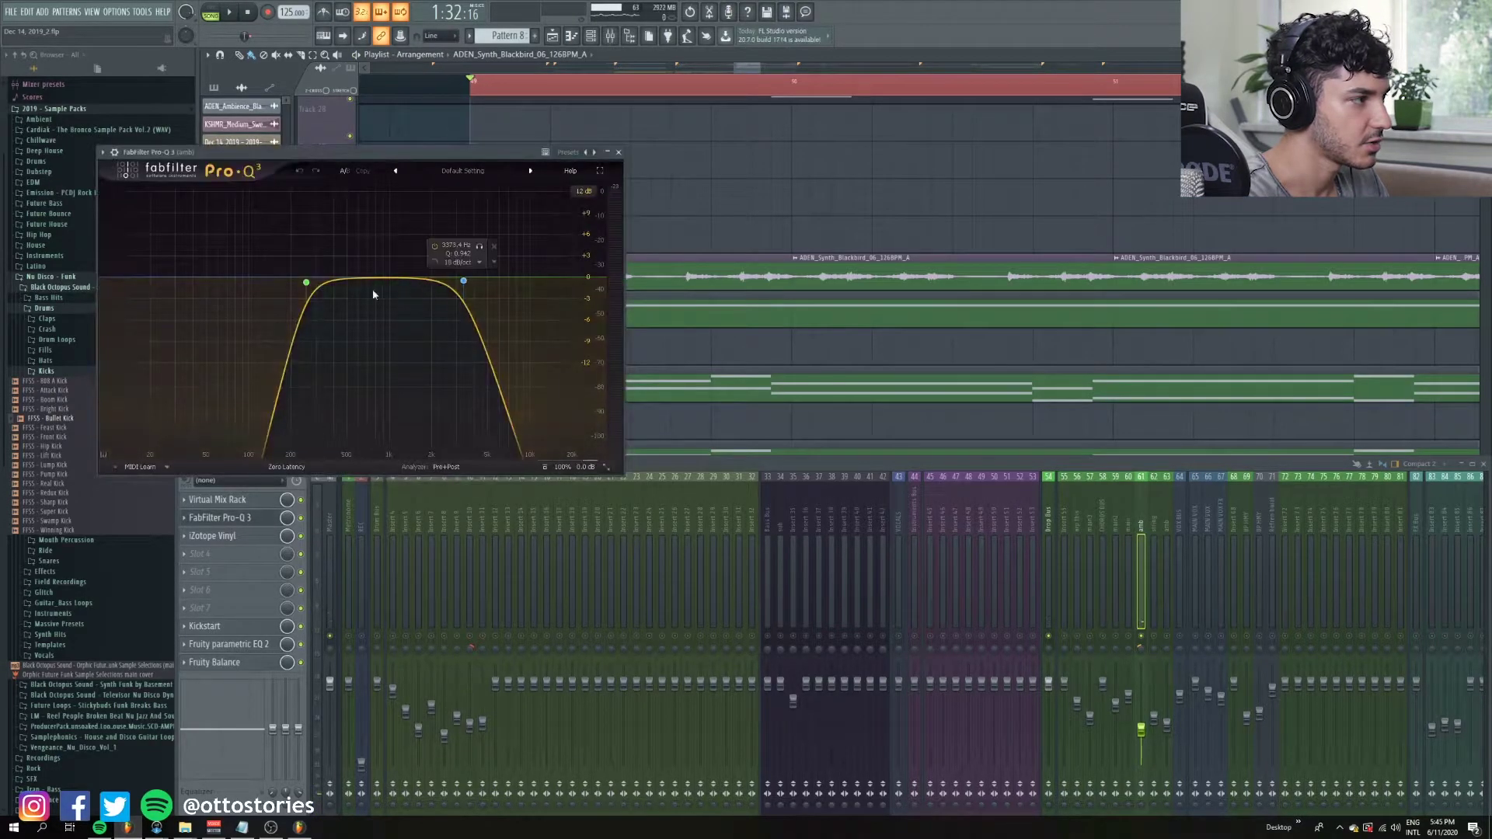
pyautogui.click(233, 519)
pyautogui.click(246, 540)
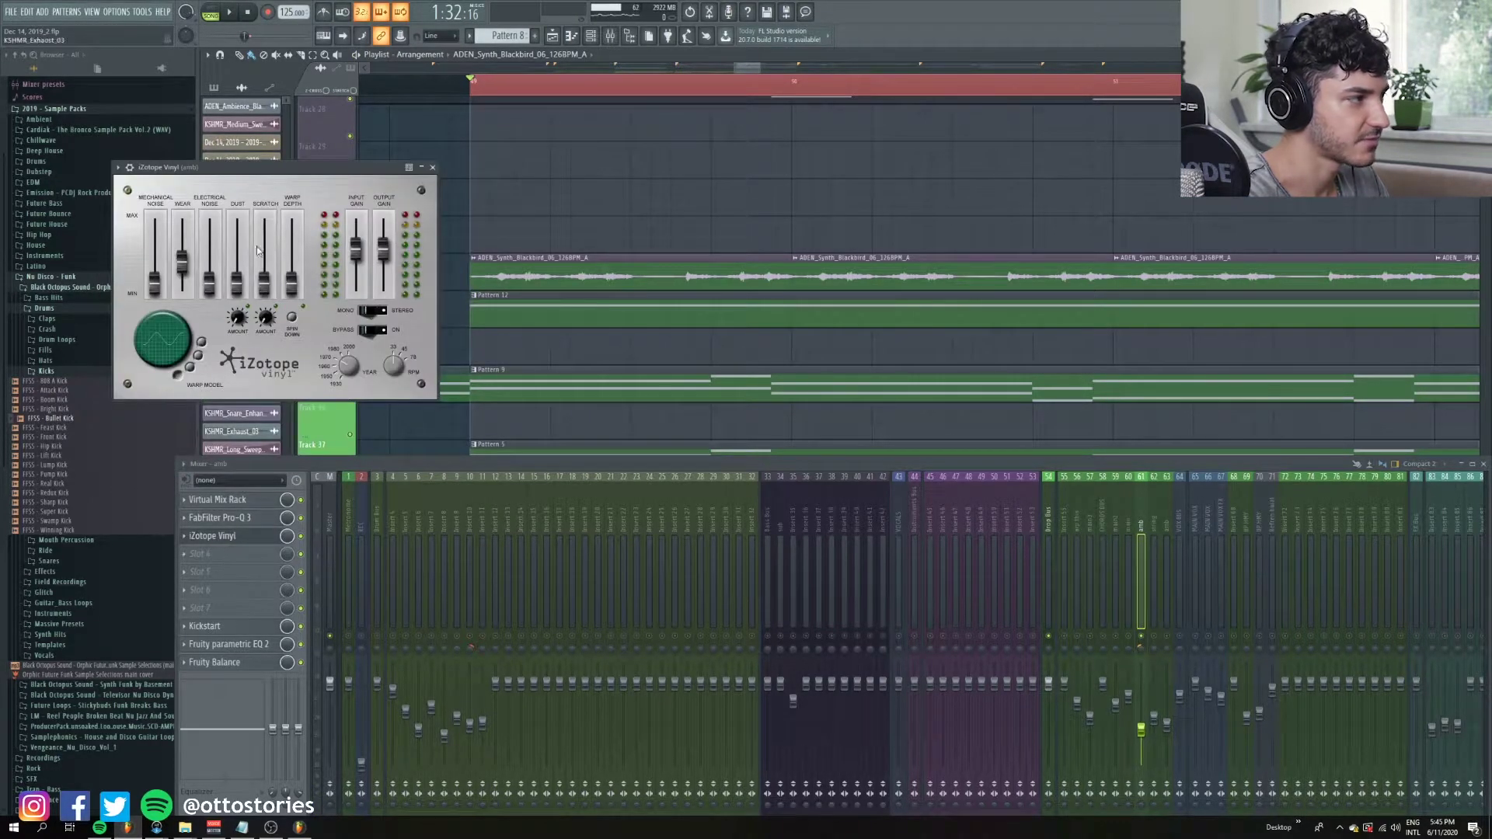
pyautogui.moveTo(284, 167); pyautogui.dragTo(562, 153)
# Inspect the amb track's Kickstart, Fruity parametric EQ 2 and Fruity Balance effects and close their windows.
pyautogui.click(230, 626)
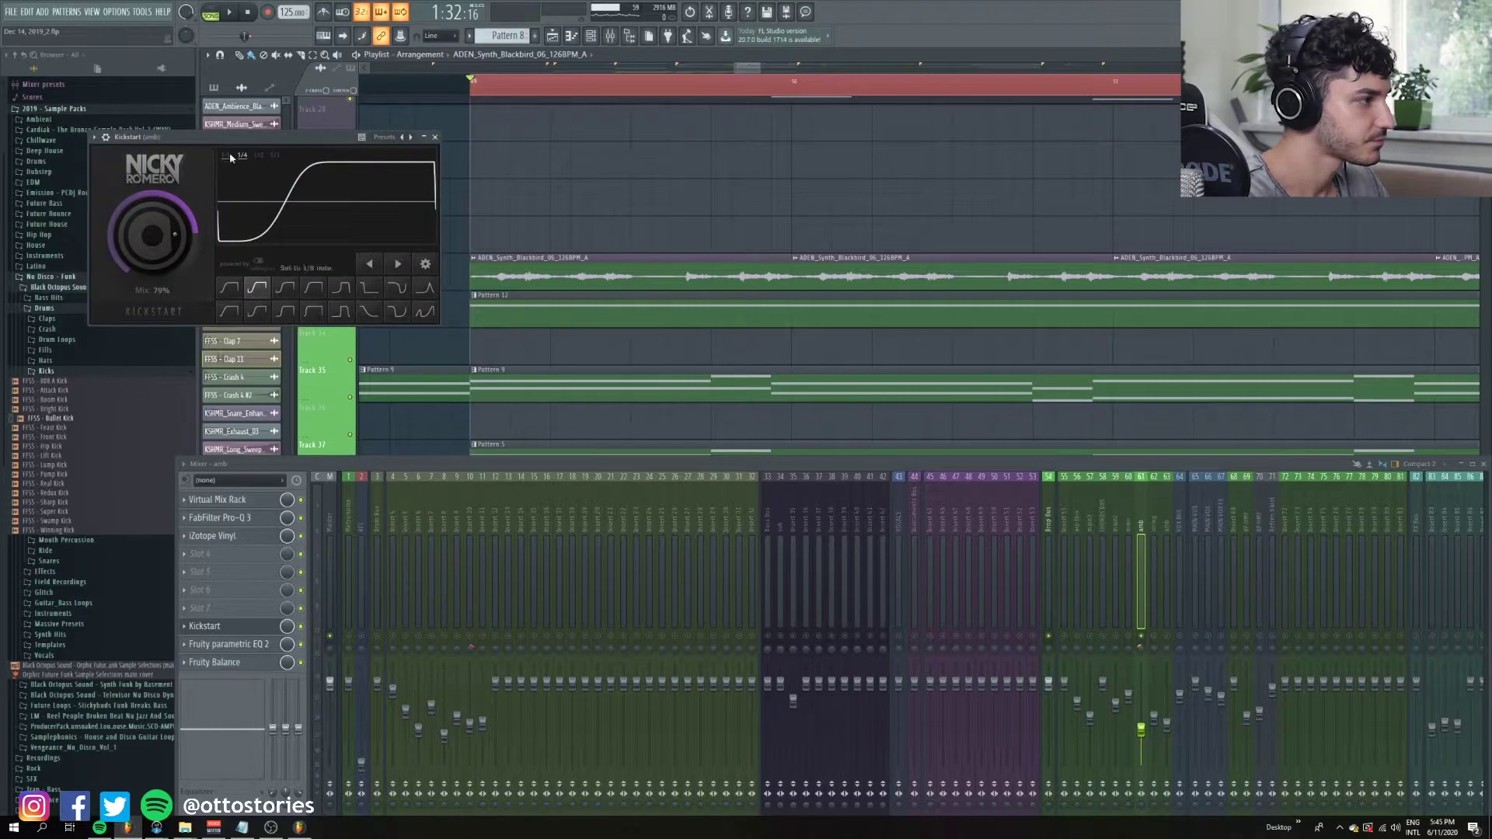
pyautogui.click(227, 625)
pyautogui.click(237, 644)
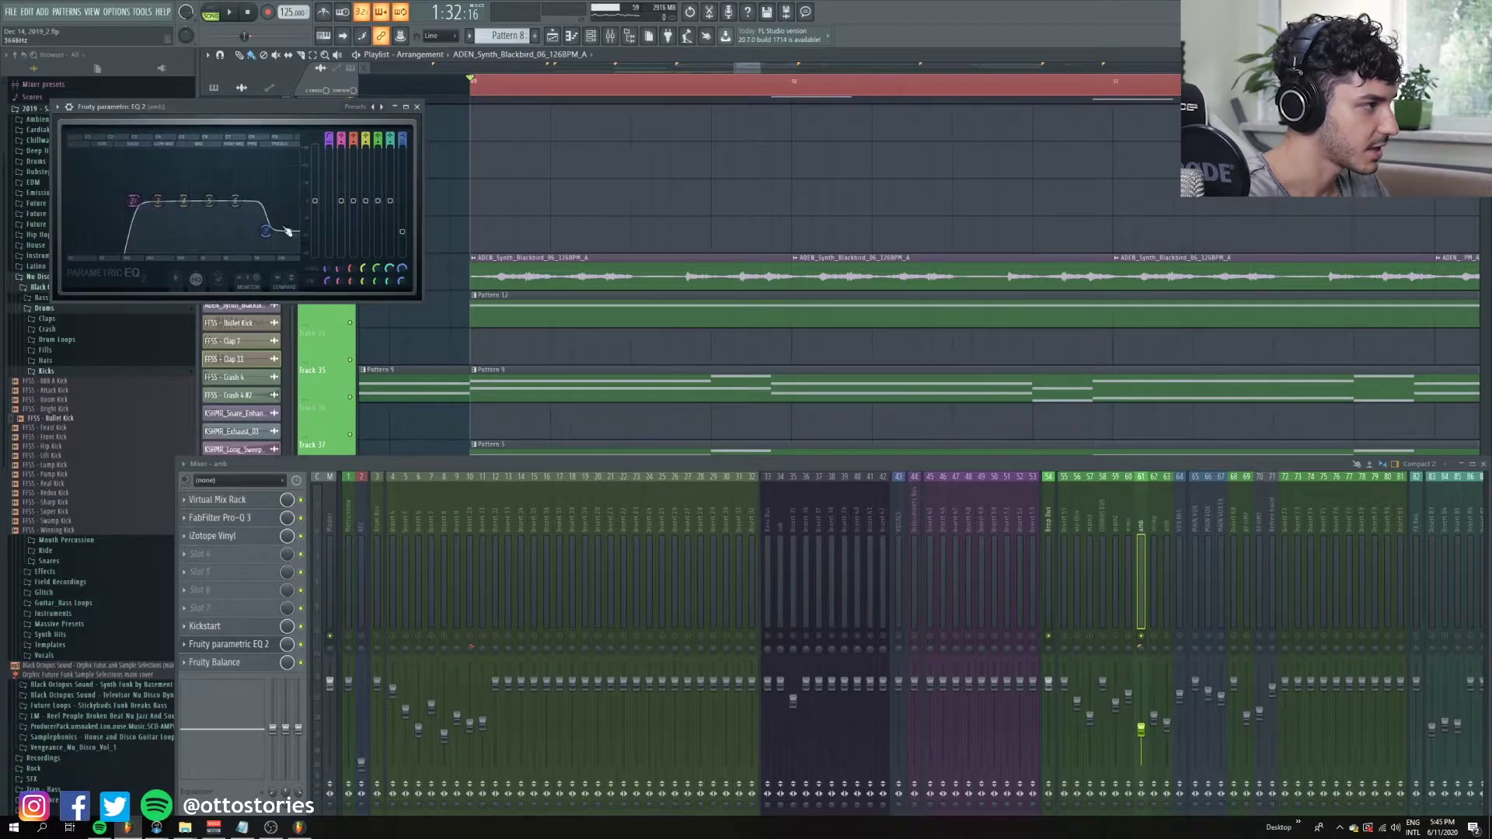
pyautogui.click(227, 662)
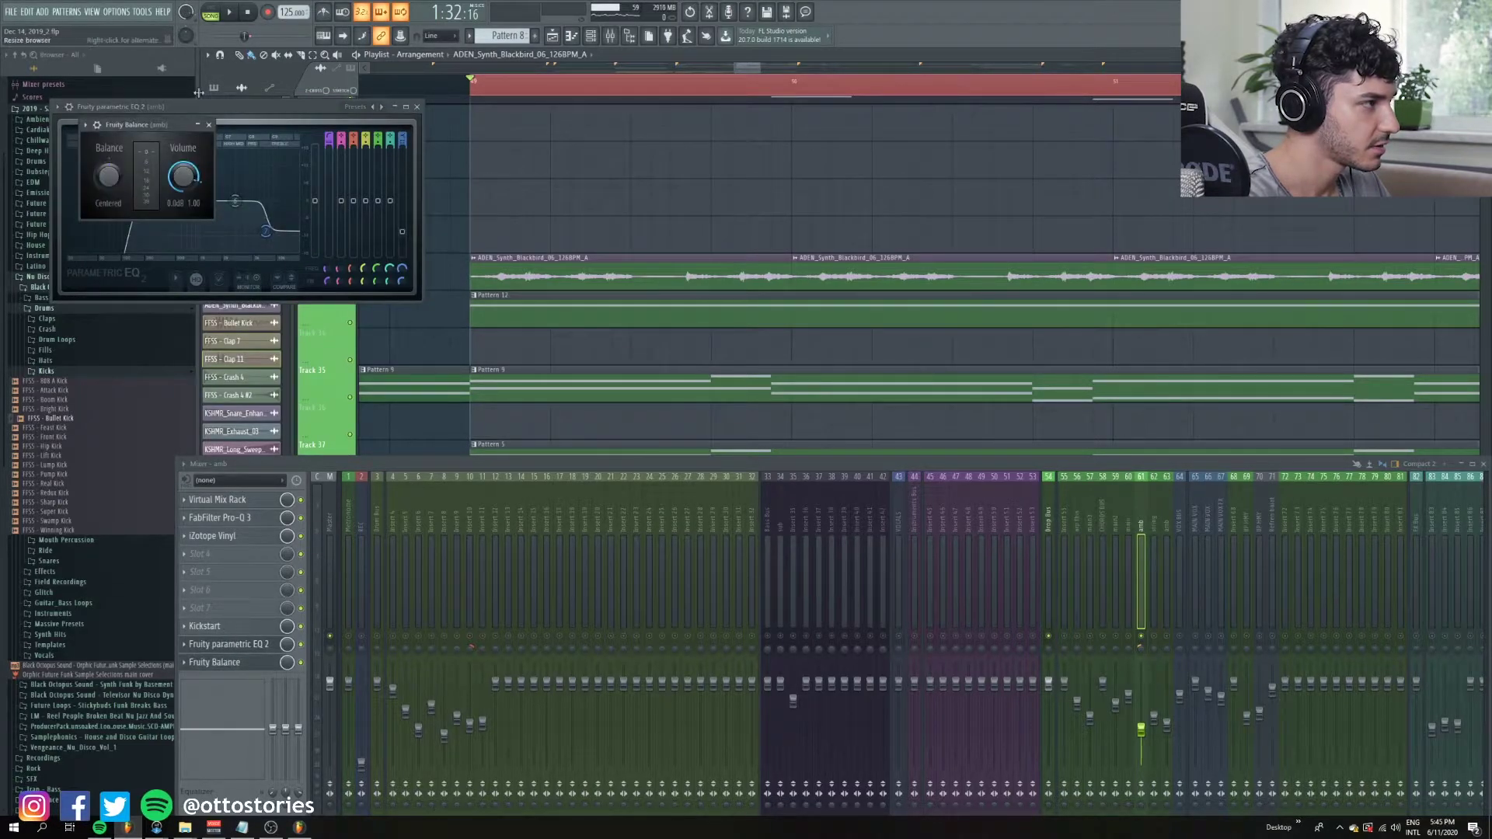
pyautogui.click(208, 124)
pyautogui.click(416, 107)
# Play the drop with all mixer tracks active and look across the mixer's bass, chord and FX tracks.
pyautogui.press('space')
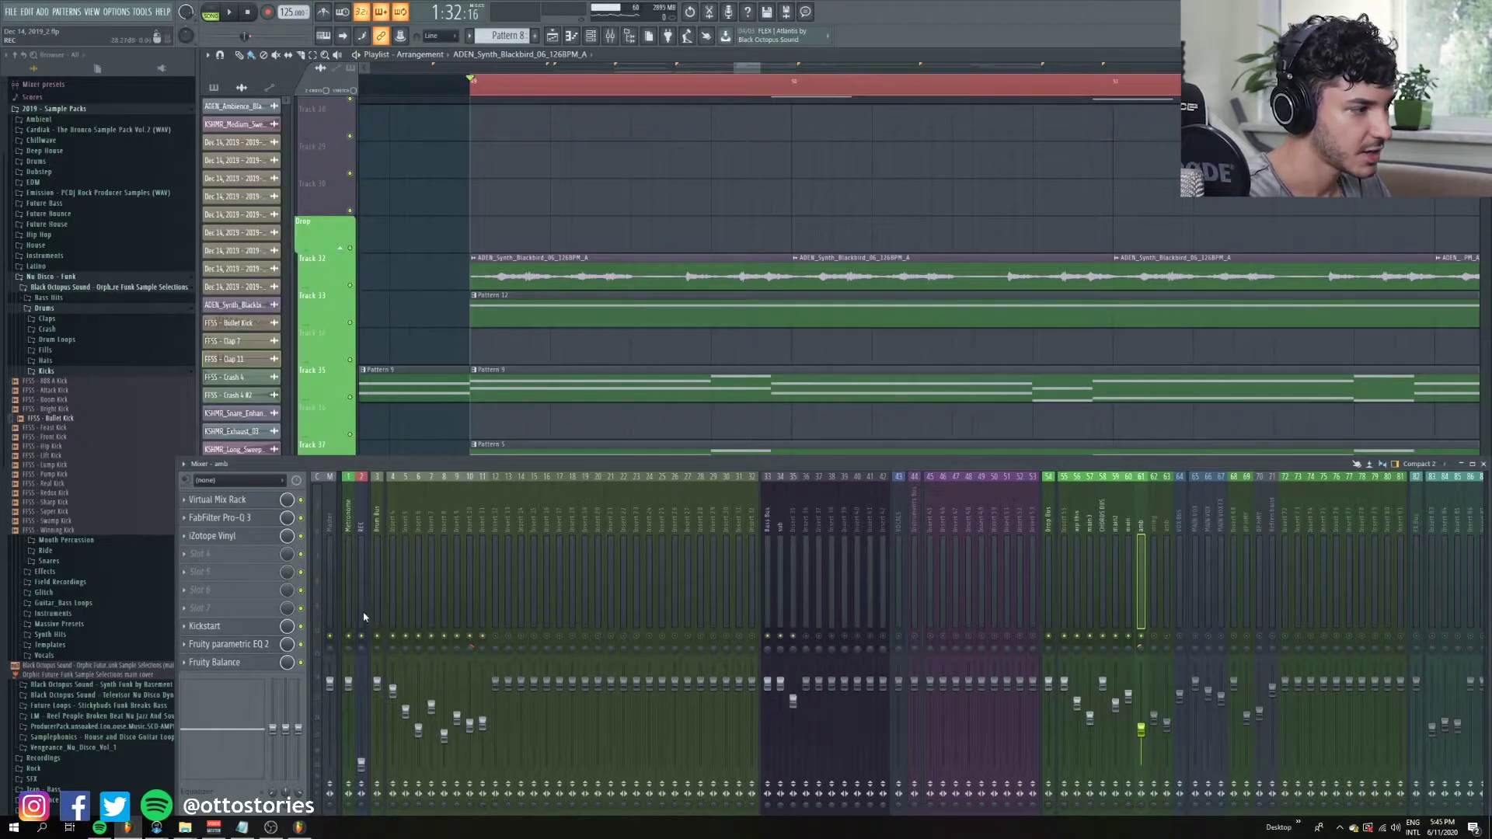
pyautogui.press('space')
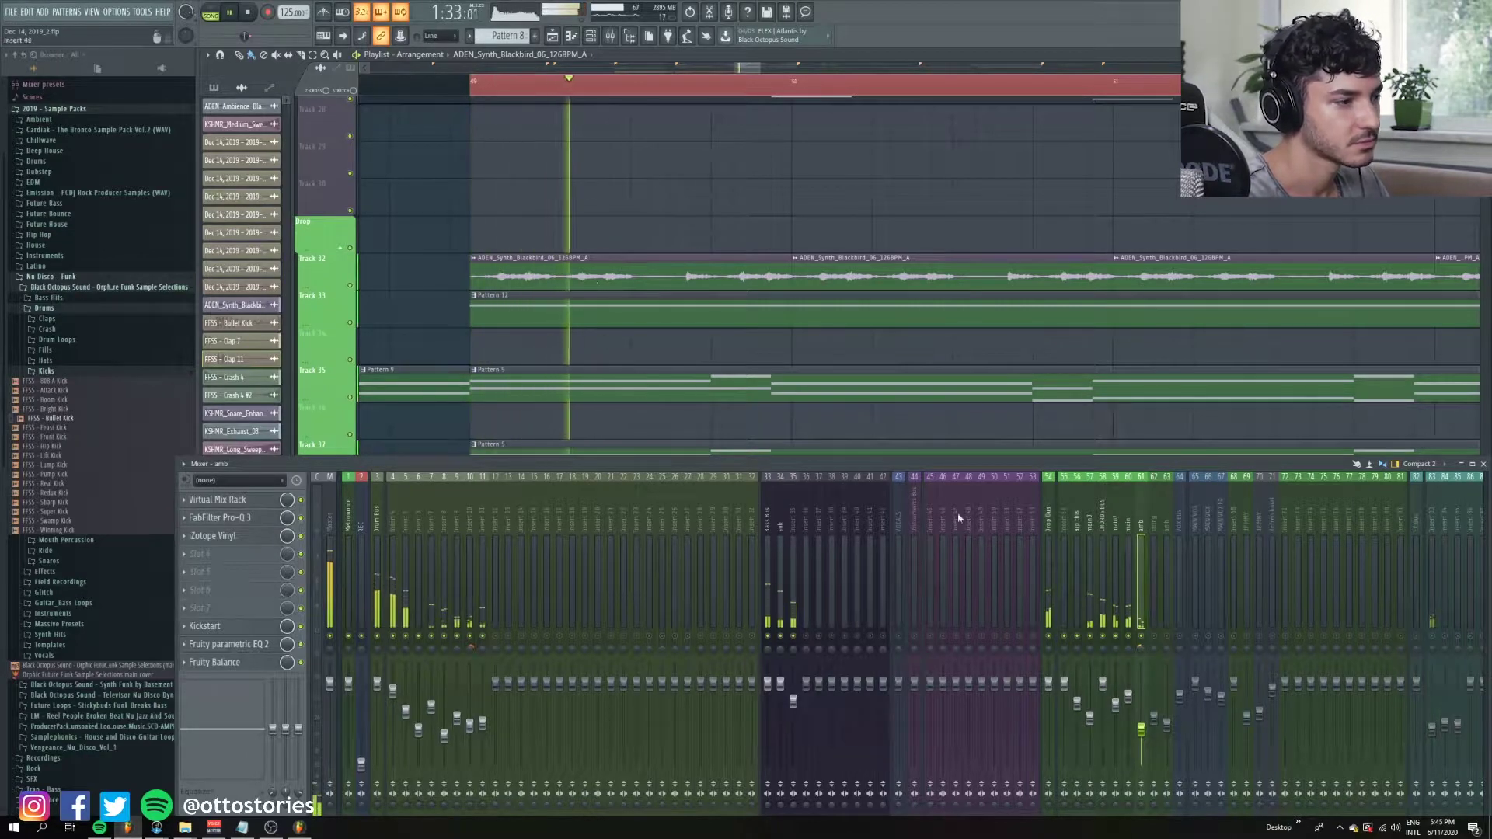
pyautogui.hscroll(3, 510, 583)
pyautogui.hscroll(6, 696, 568)
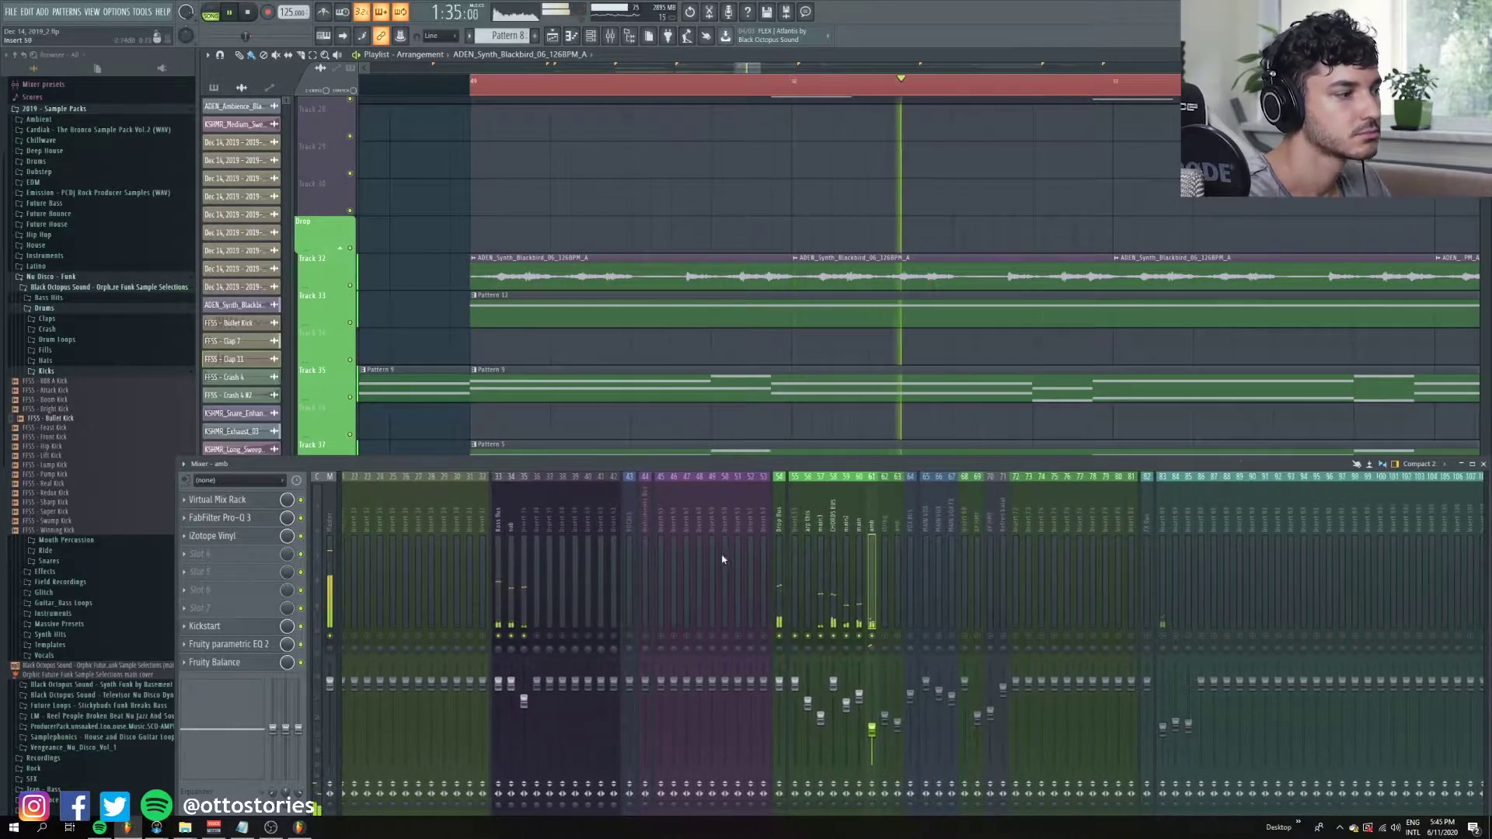
pyautogui.hscroll(-9, 816, 576)
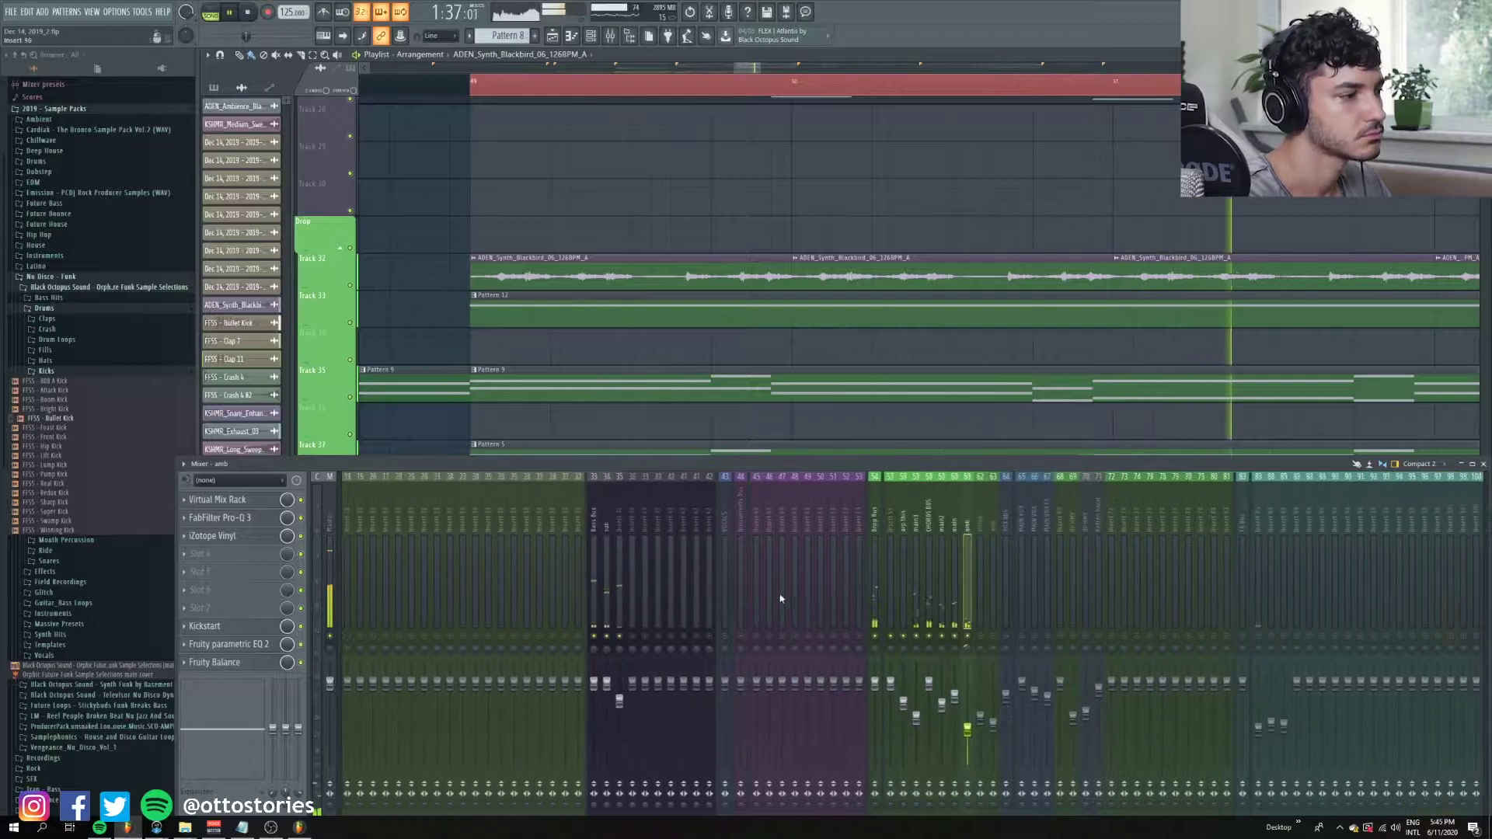
pyautogui.hscroll(10, 849, 587)
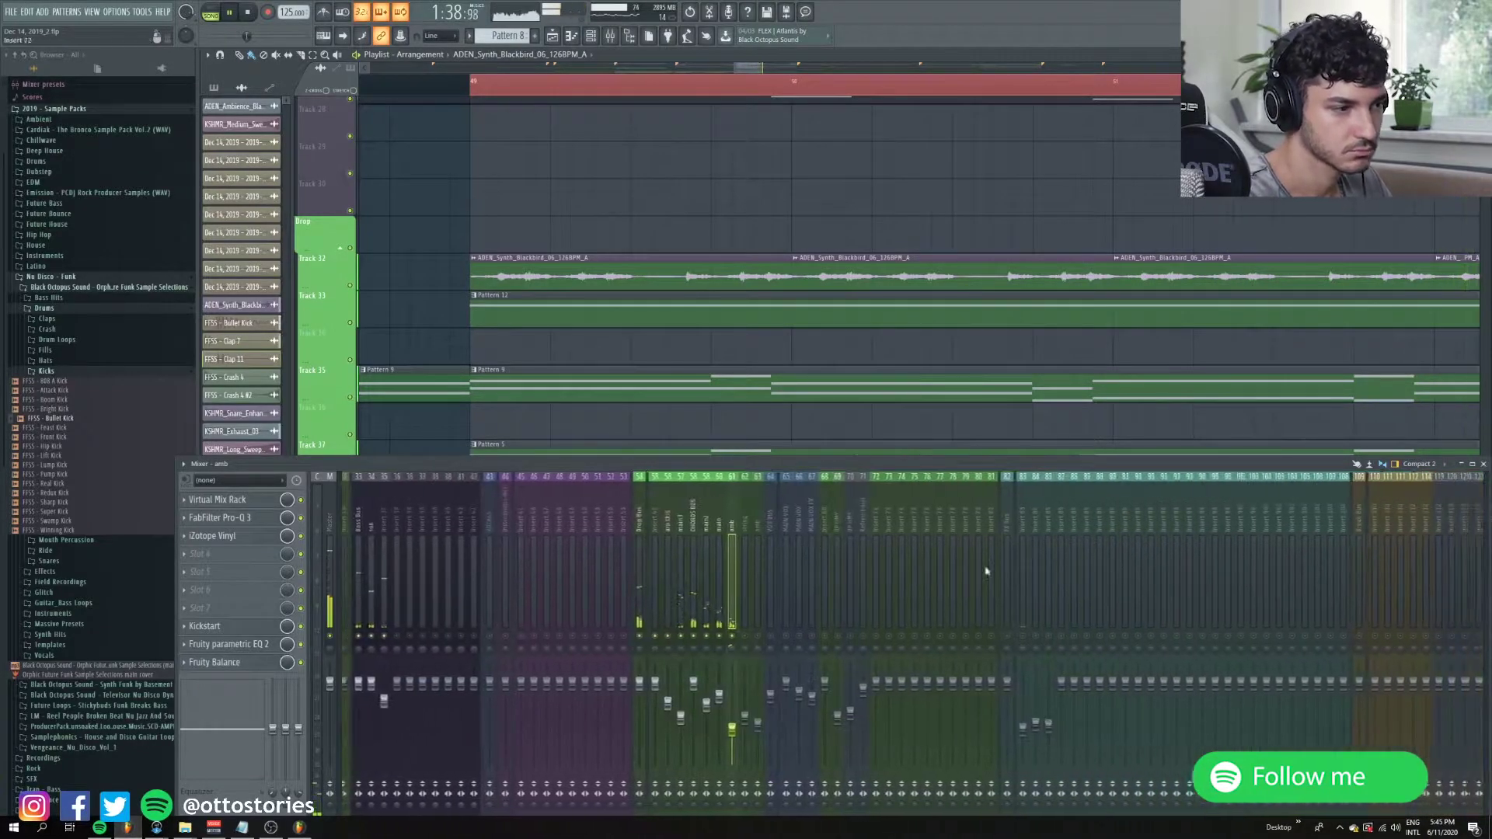
# Audition the KSHMR_Exhaust_03 clip on Track 11 in solo and within the full mix.
pyautogui.scroll(8, 786, 244)
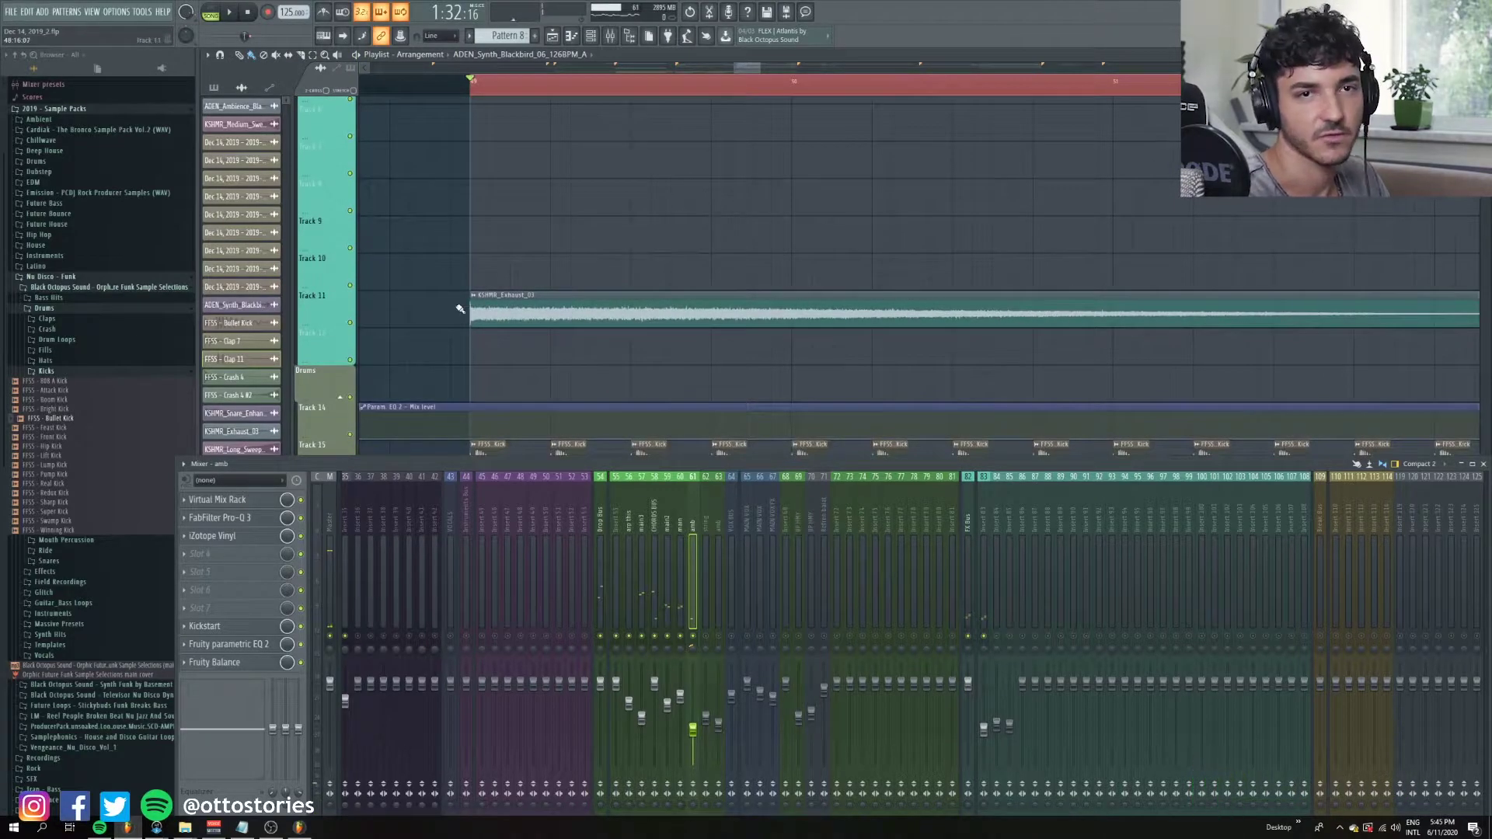
pyautogui.click(671, 293)
pyautogui.press('space')
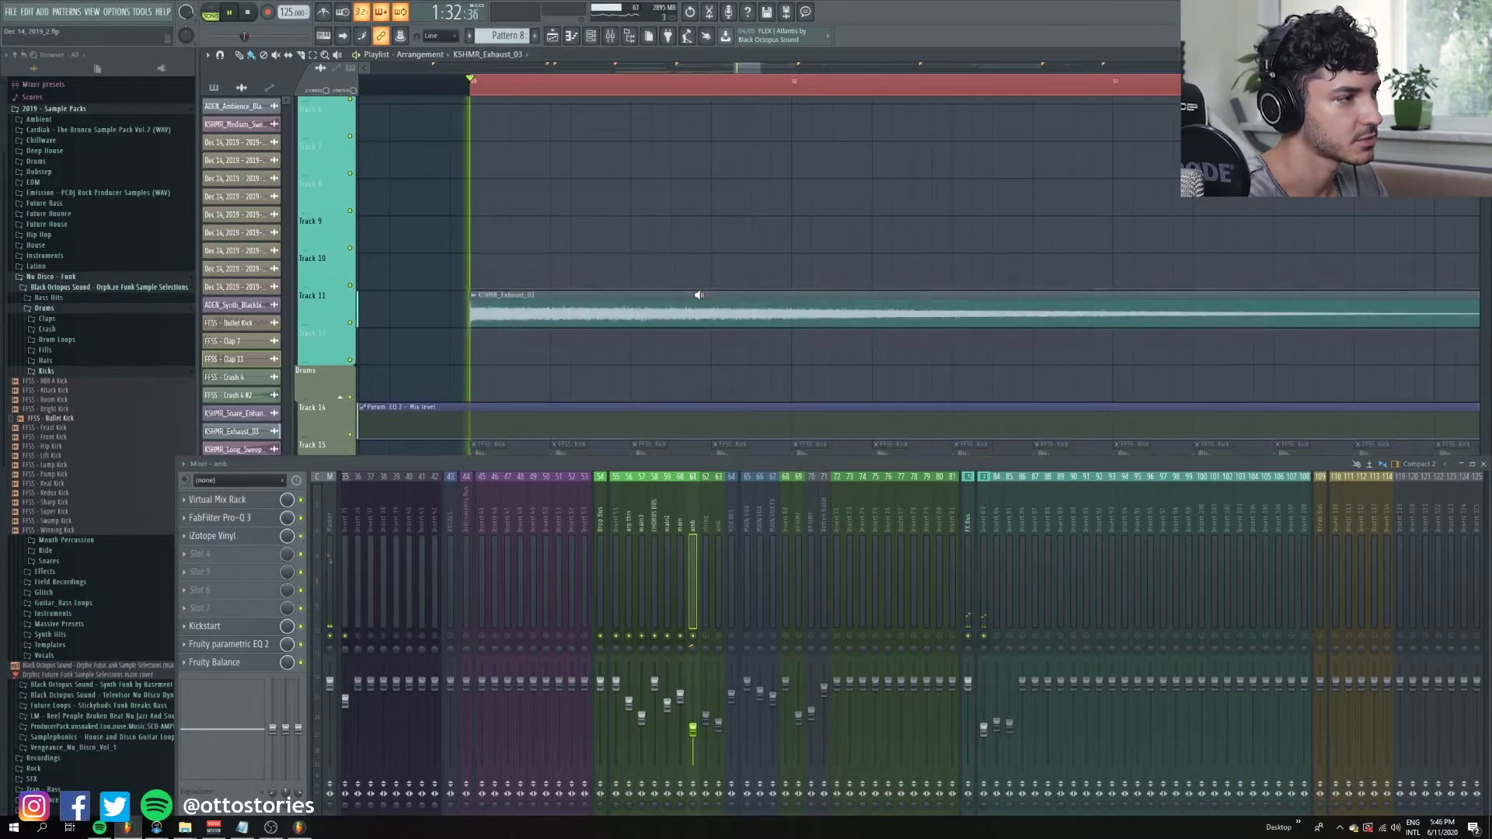
pyautogui.press('space')
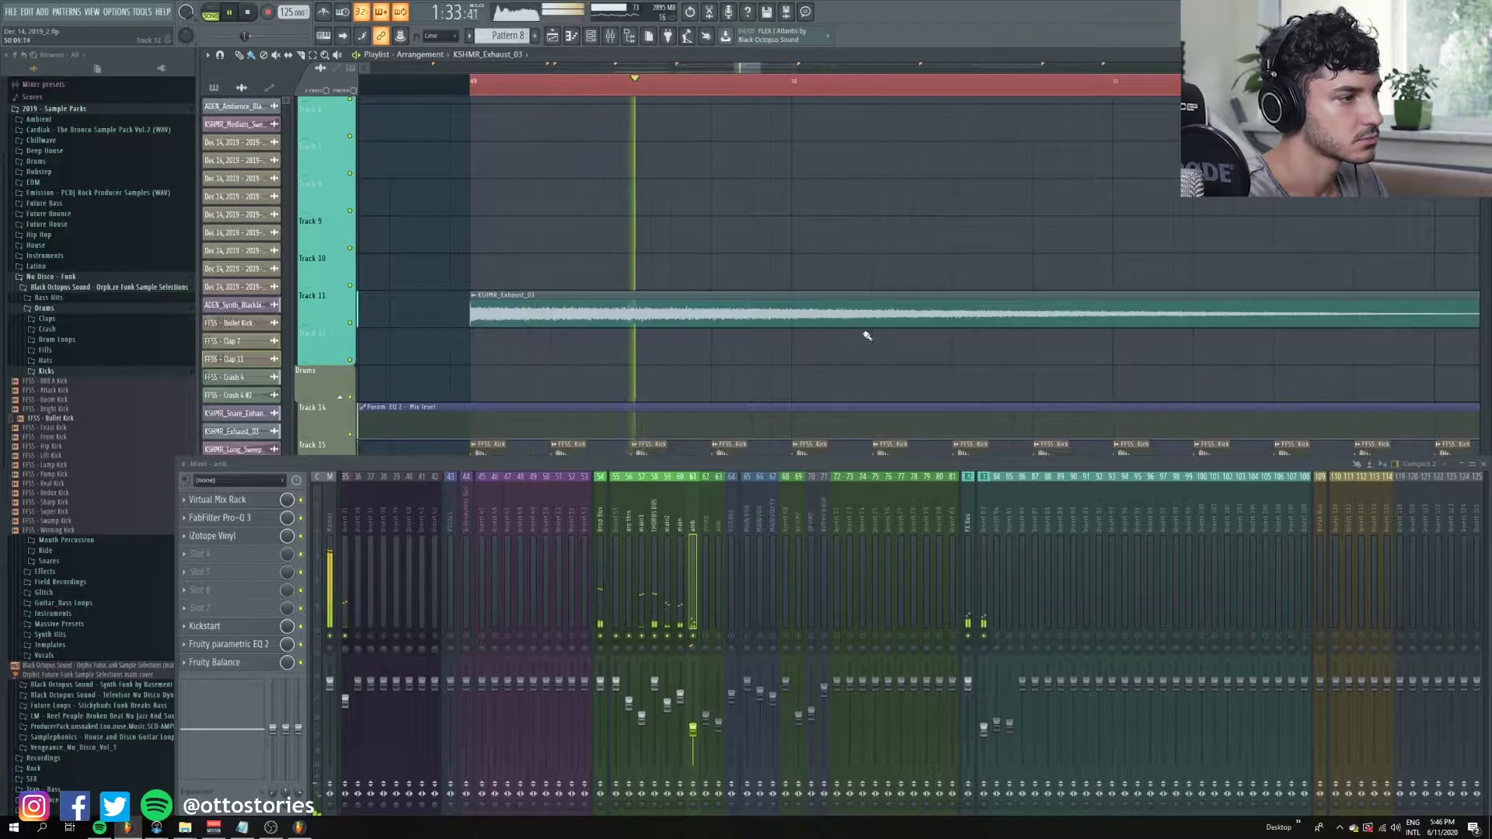
# Examine the FX and drum tracks during playback, up to the sweep clip on Track 9 at the drop's end.
pyautogui.scroll(-8, 866, 335)
pyautogui.scroll(-4, 865, 331)
pyautogui.scroll(7, 925, 293)
pyautogui.scroll(-4, 926, 293)
pyautogui.scroll(2, 1099, 252)
pyautogui.scroll(5, 1034, 241)
pyautogui.press('space')
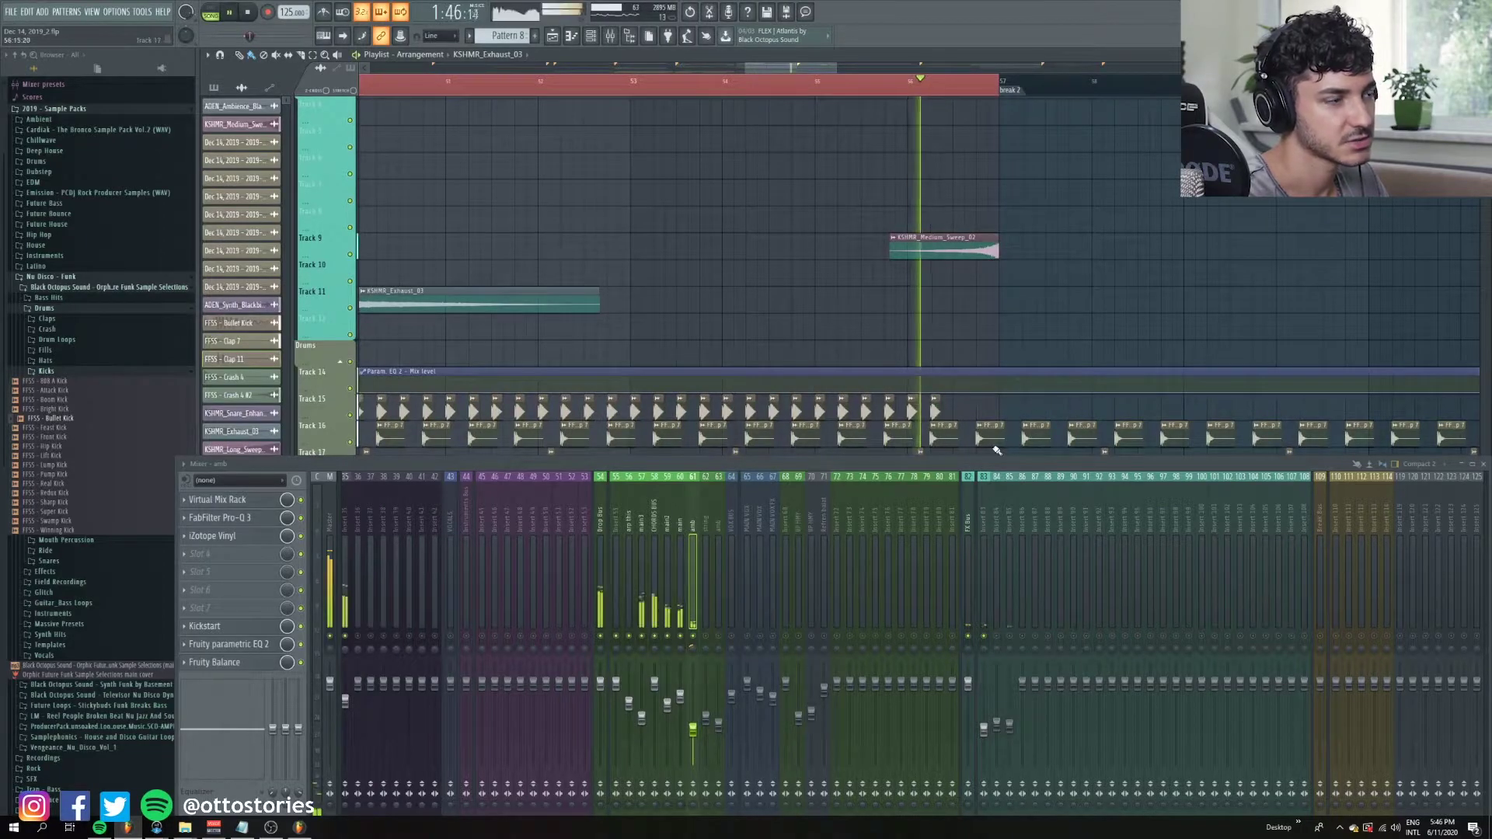
# Replay the drop and look through its bass and chord clips down to Track 37.
pyautogui.press('space')
pyautogui.scroll(-2, 948, 190)
pyautogui.scroll(-8, 948, 191)
pyautogui.scroll(-8, 879, 257)
pyautogui.scroll(2, 840, 348)
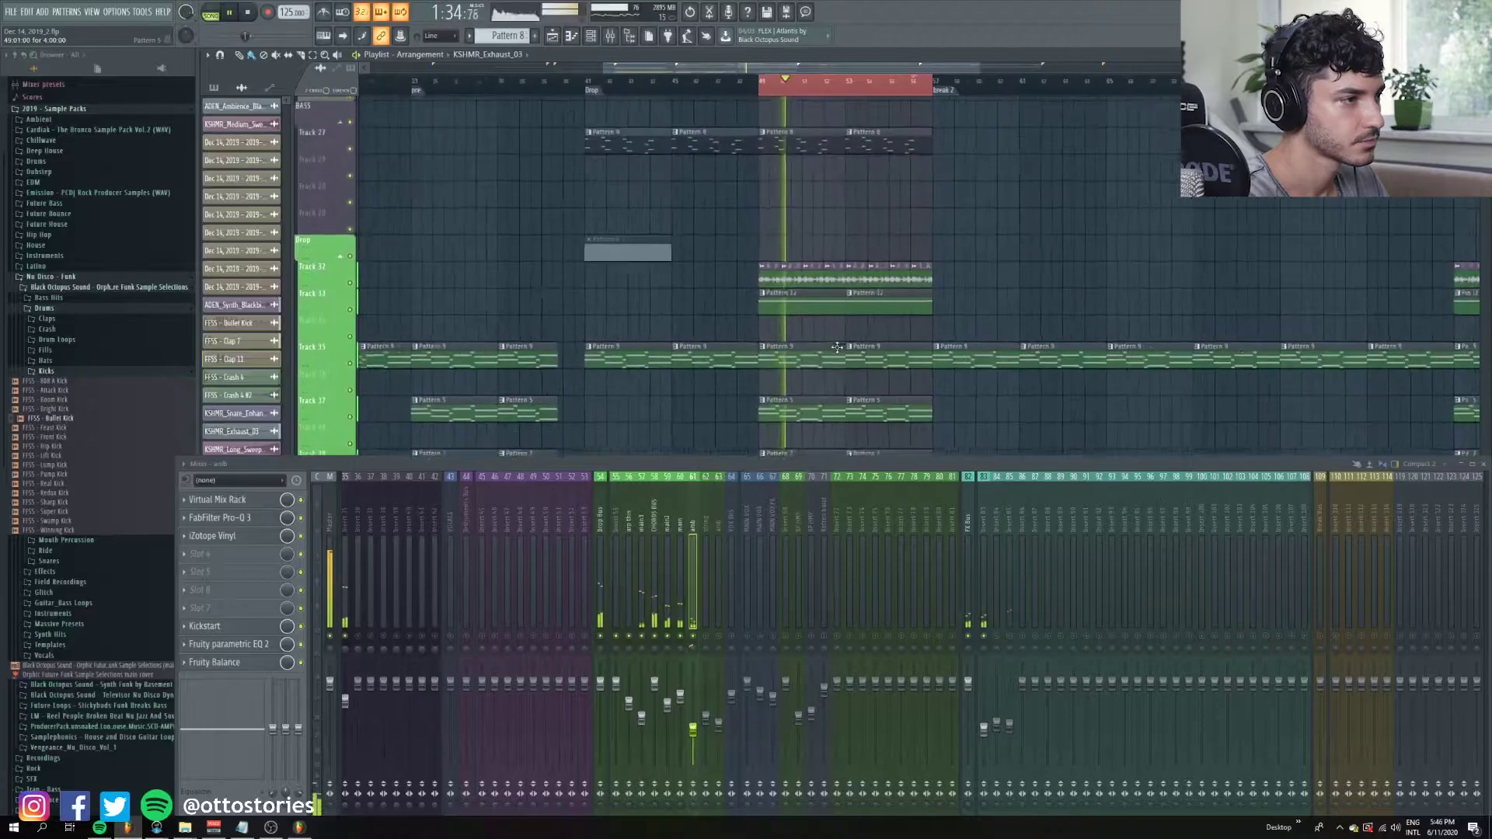
pyautogui.scroll(-3, 837, 347)
pyautogui.scroll(5, 837, 346)
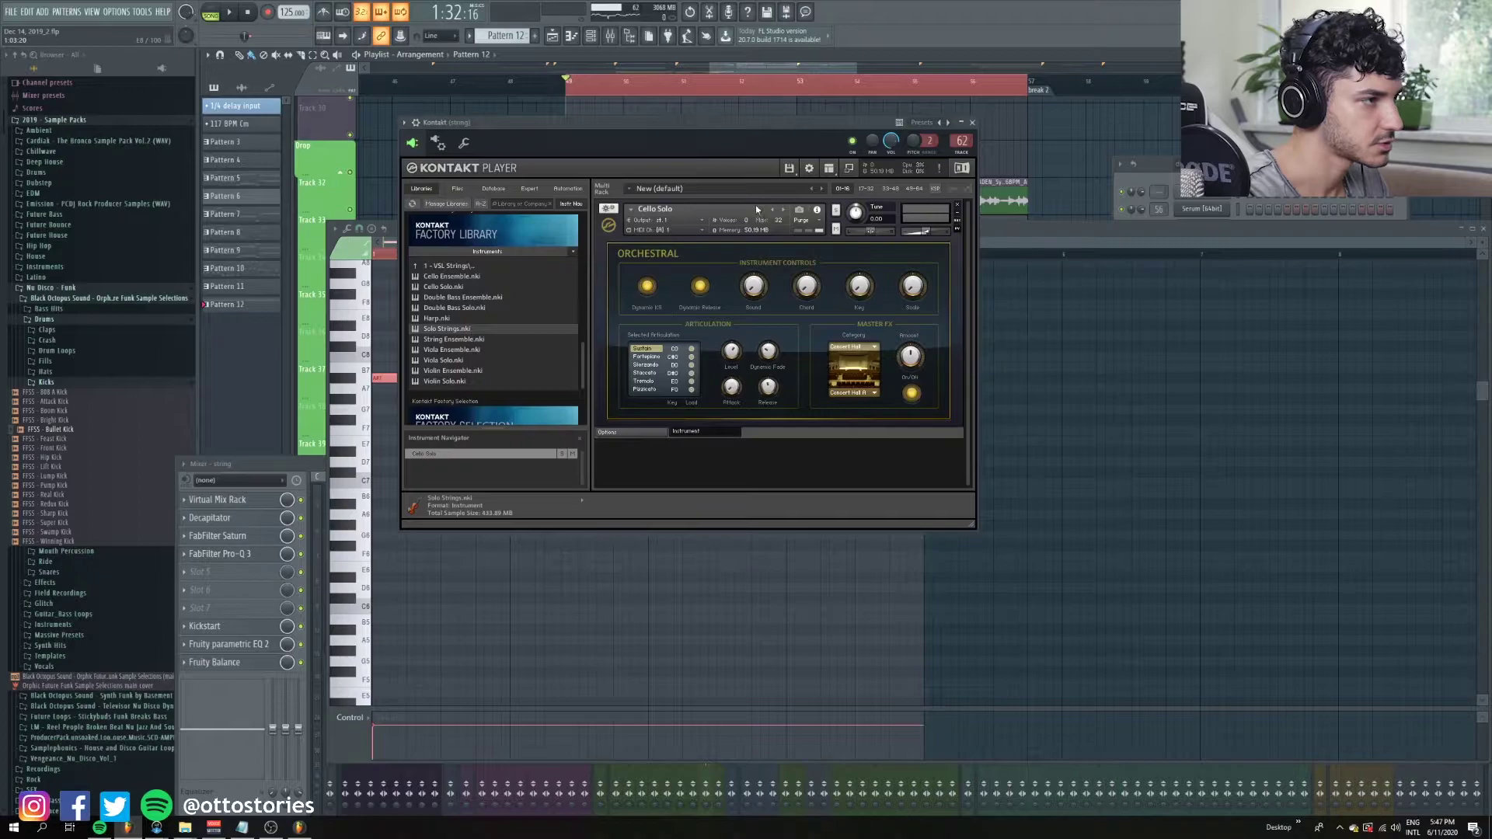
# Play Pattern 12's sustained note with Kontakt's Solo Strings and close the piano roll and Kontakt windows.
pyautogui.click(1126, 349)
pyautogui.press('space')
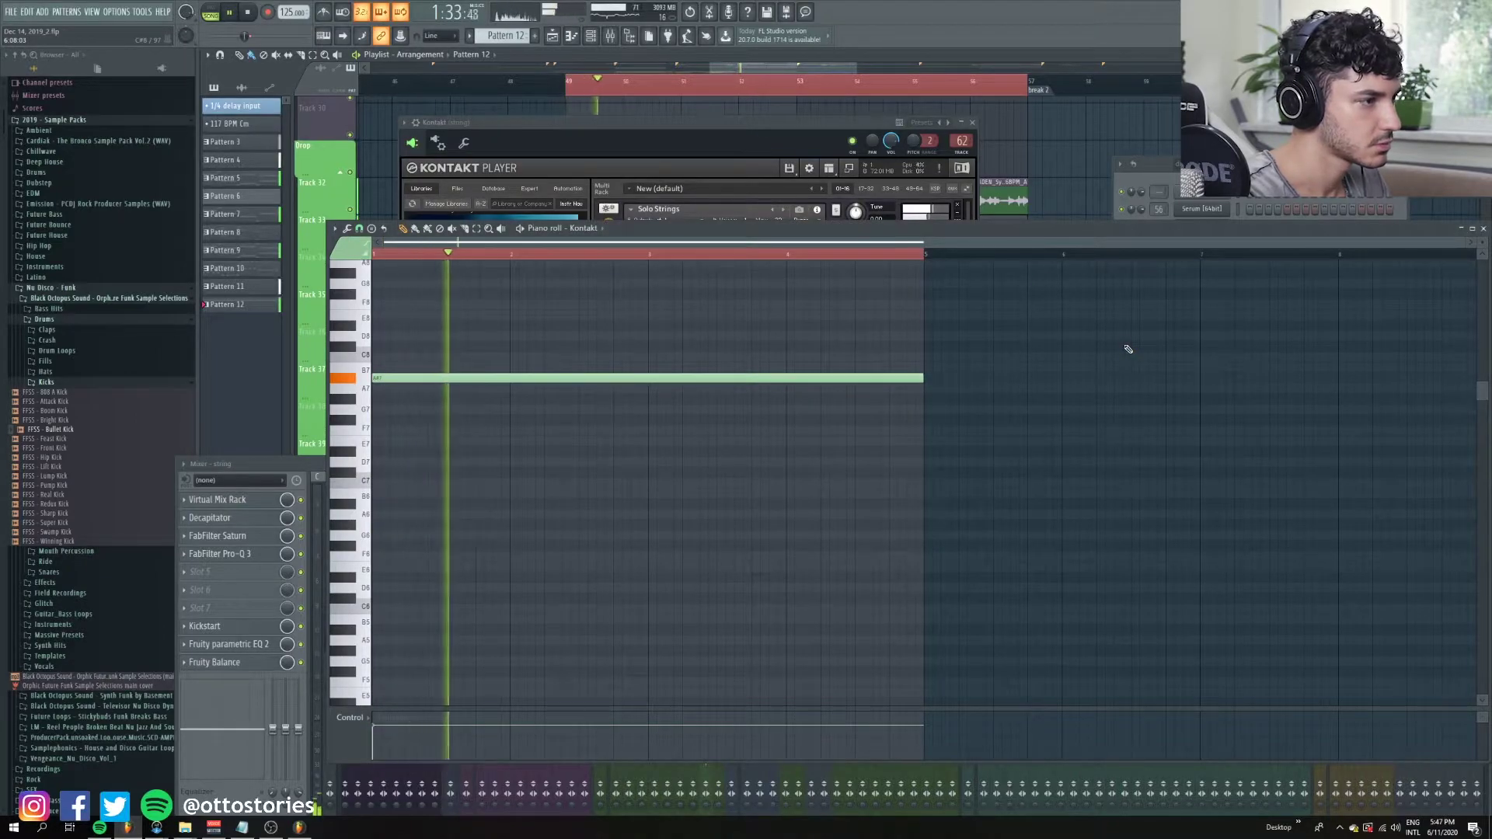
pyautogui.press('F7')
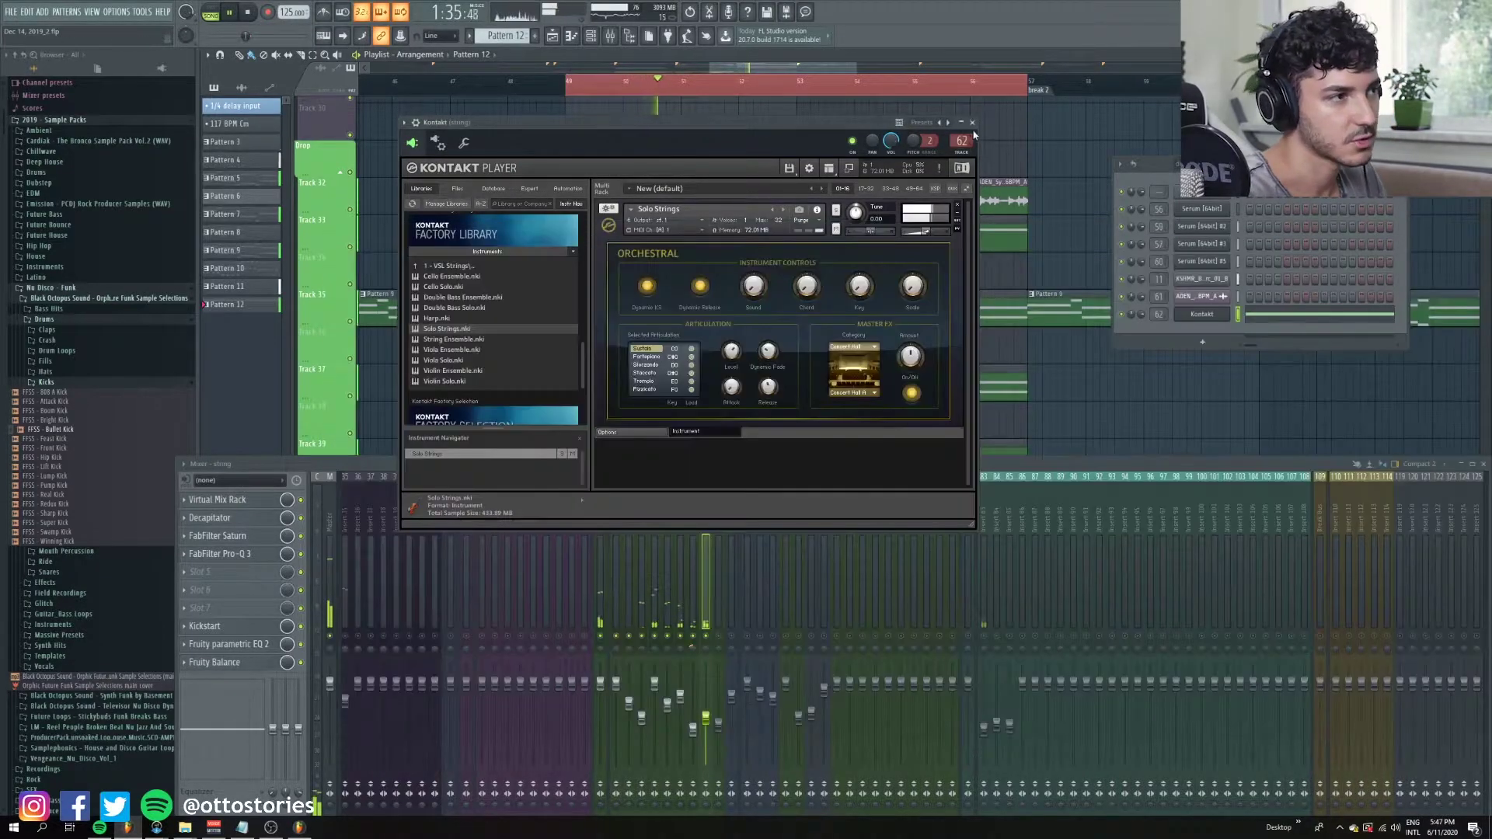
pyautogui.click(974, 123)
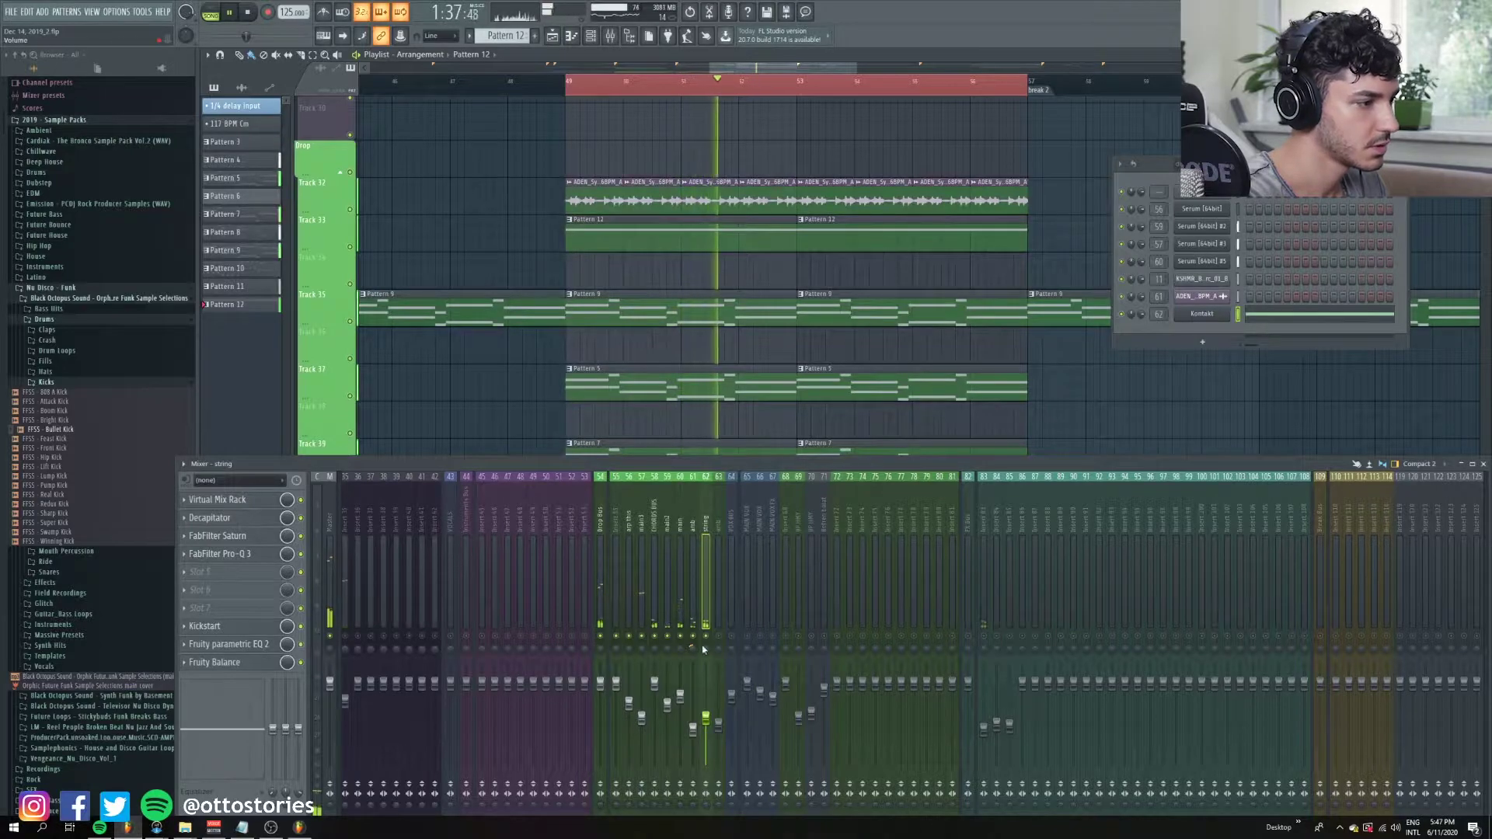
# Inspect the string mixer track's Decapitator, FabFilter Saturn and FabFilter Pro-Q 3 effects and close their windows.
pyautogui.click(254, 663)
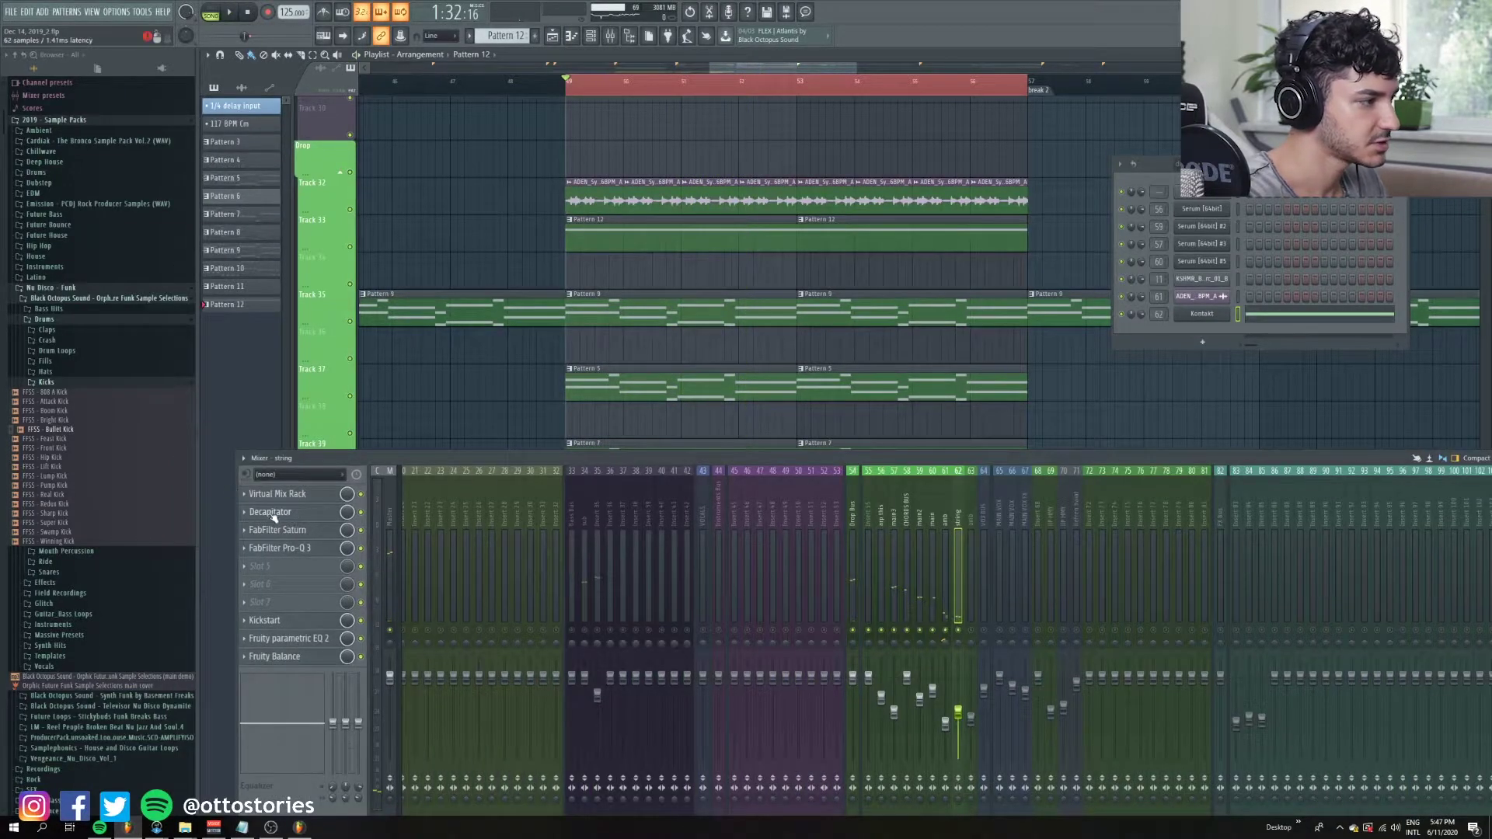
pyautogui.click(286, 513)
pyautogui.click(298, 531)
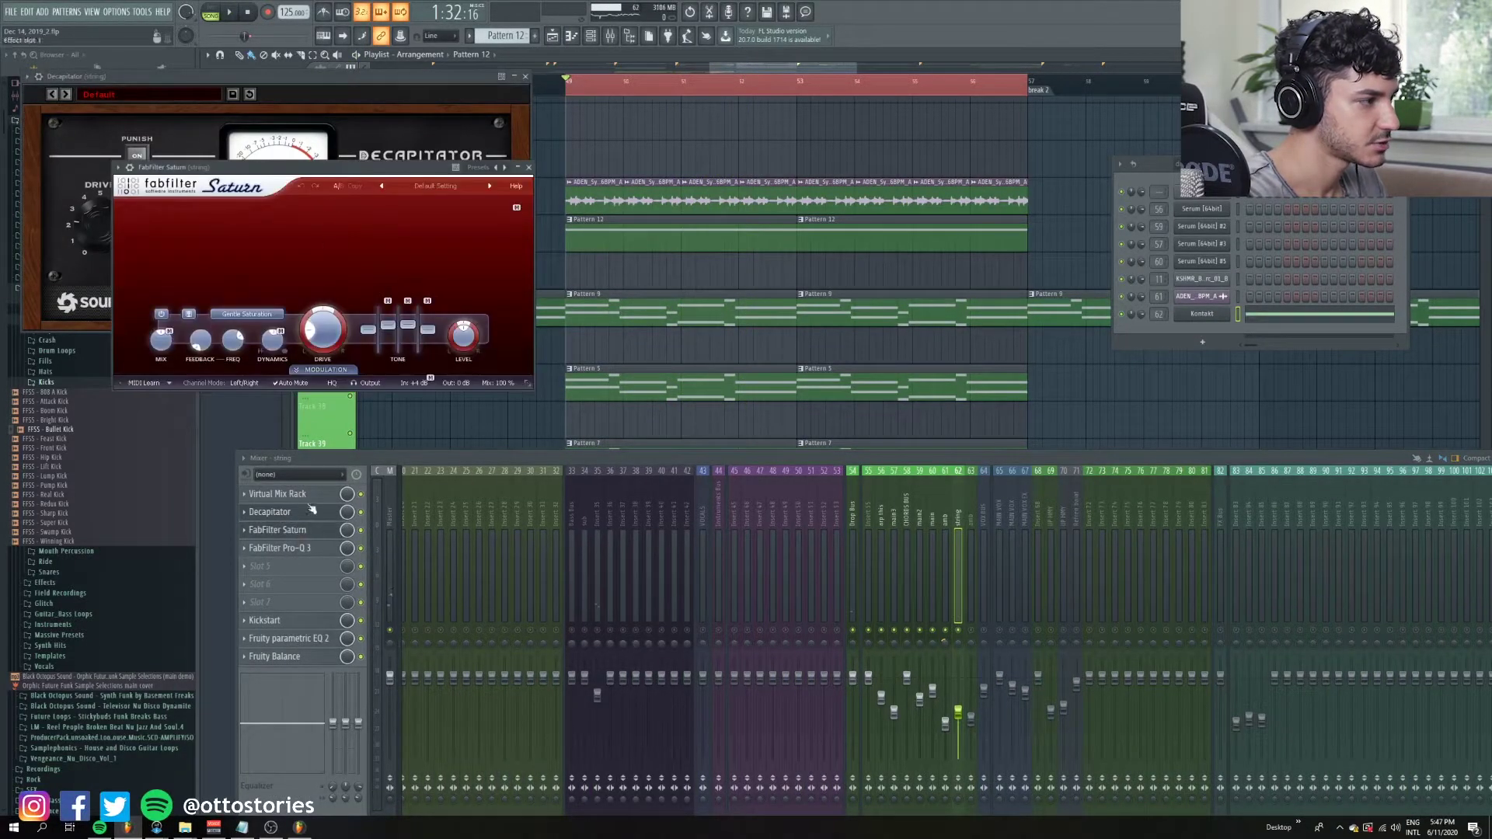
pyautogui.click(303, 548)
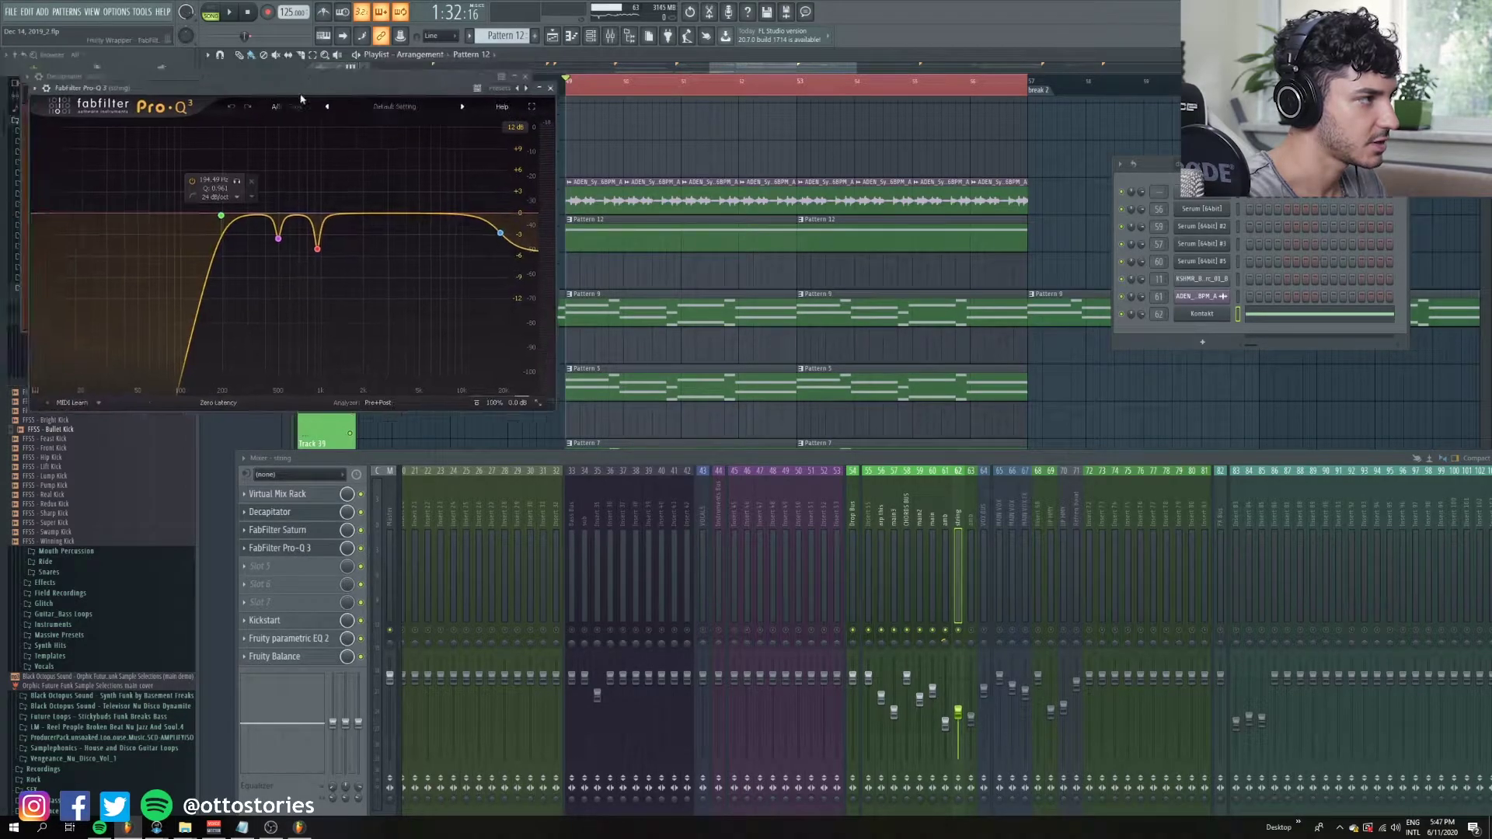
pyautogui.press('Escape')
pyautogui.press('Escape')
pyautogui.press('Escape')
pyautogui.press('Escape')
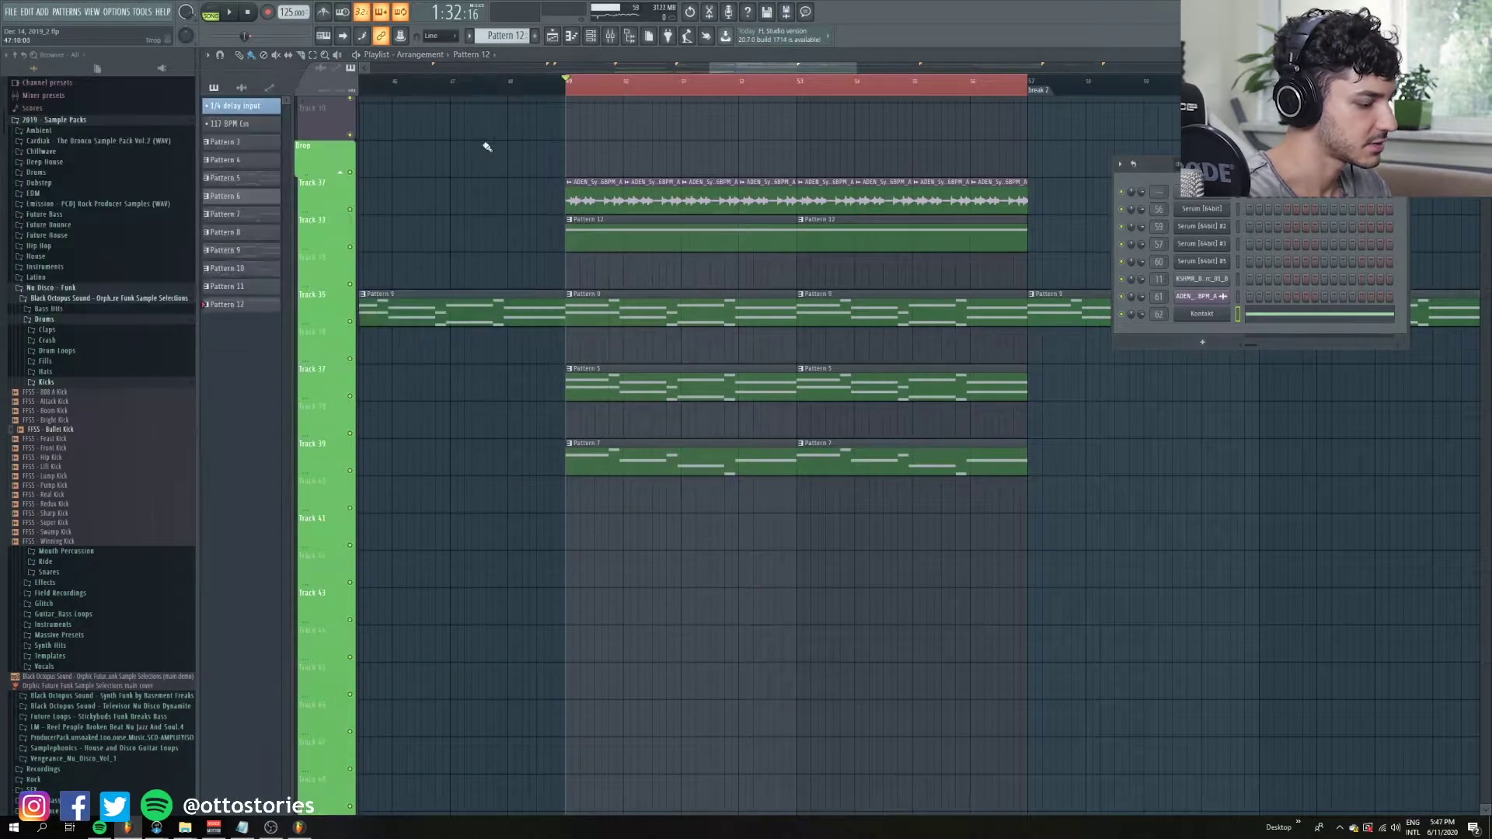
# Reopen the mixer and inspect the string track's Kickstart, Fruity parametric EQ 2 and Fruity Balance effects.
pyautogui.press('F9')
pyautogui.click(295, 620)
pyautogui.press('Escape')
pyautogui.click(300, 639)
pyautogui.press('Escape')
pyautogui.click(294, 657)
pyautogui.press('Escape')
pyautogui.click(291, 656)
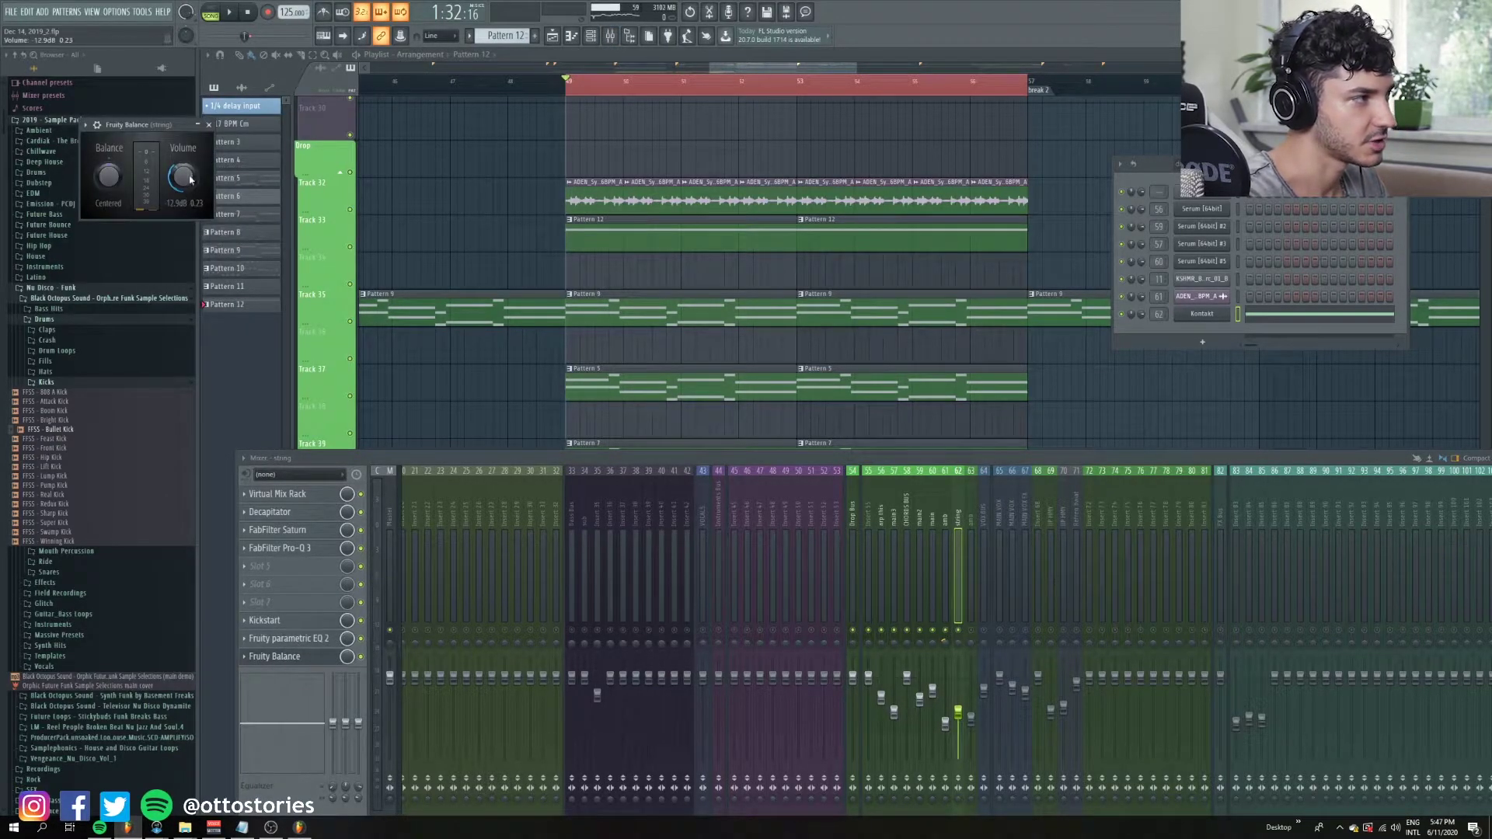
pyautogui.click(208, 125)
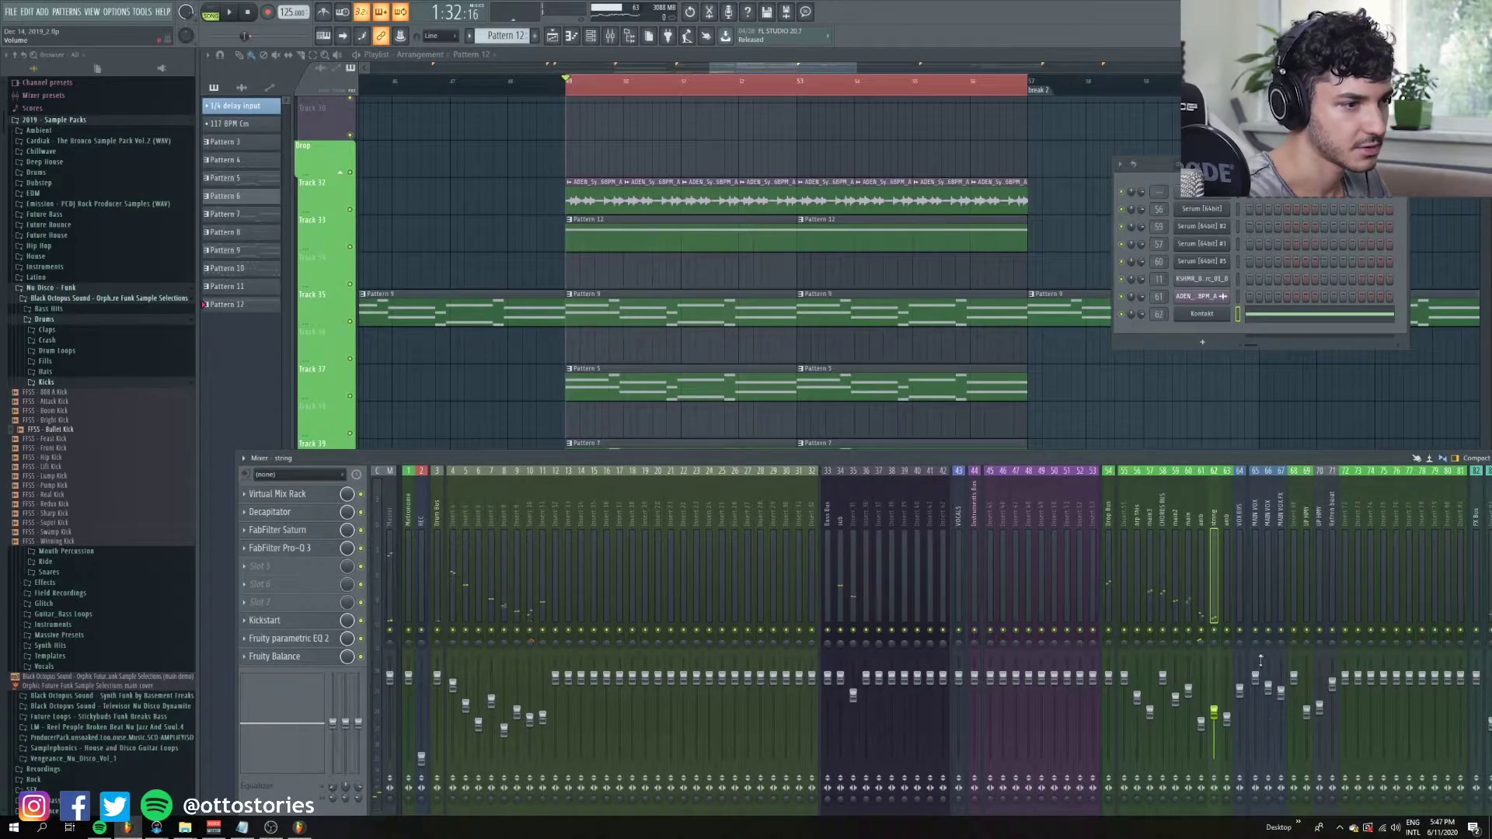
# Play the full drop, look over its chord and string clips, and hide the mixer.
pyautogui.press('space')
pyautogui.scroll(-5, 949, 300)
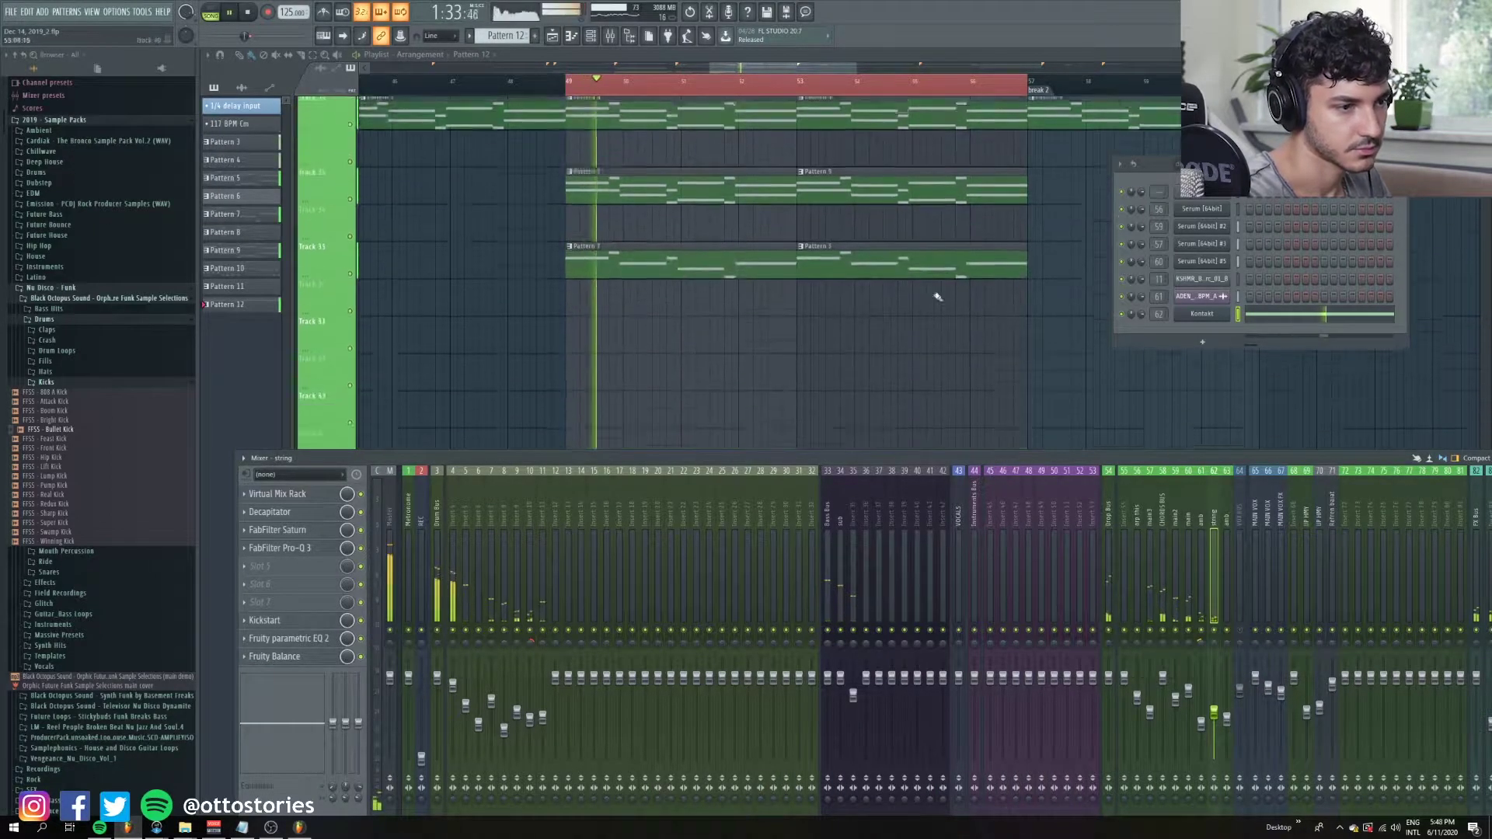
pyautogui.keyDown('ctrl'); pyautogui.scroll(-2, 877, 275); pyautogui.keyUp('ctrl')
pyautogui.scroll(5, 877, 275)
pyautogui.keyDown('ctrl'); pyautogui.scroll(-3, 922, 330); pyautogui.keyUp('ctrl')
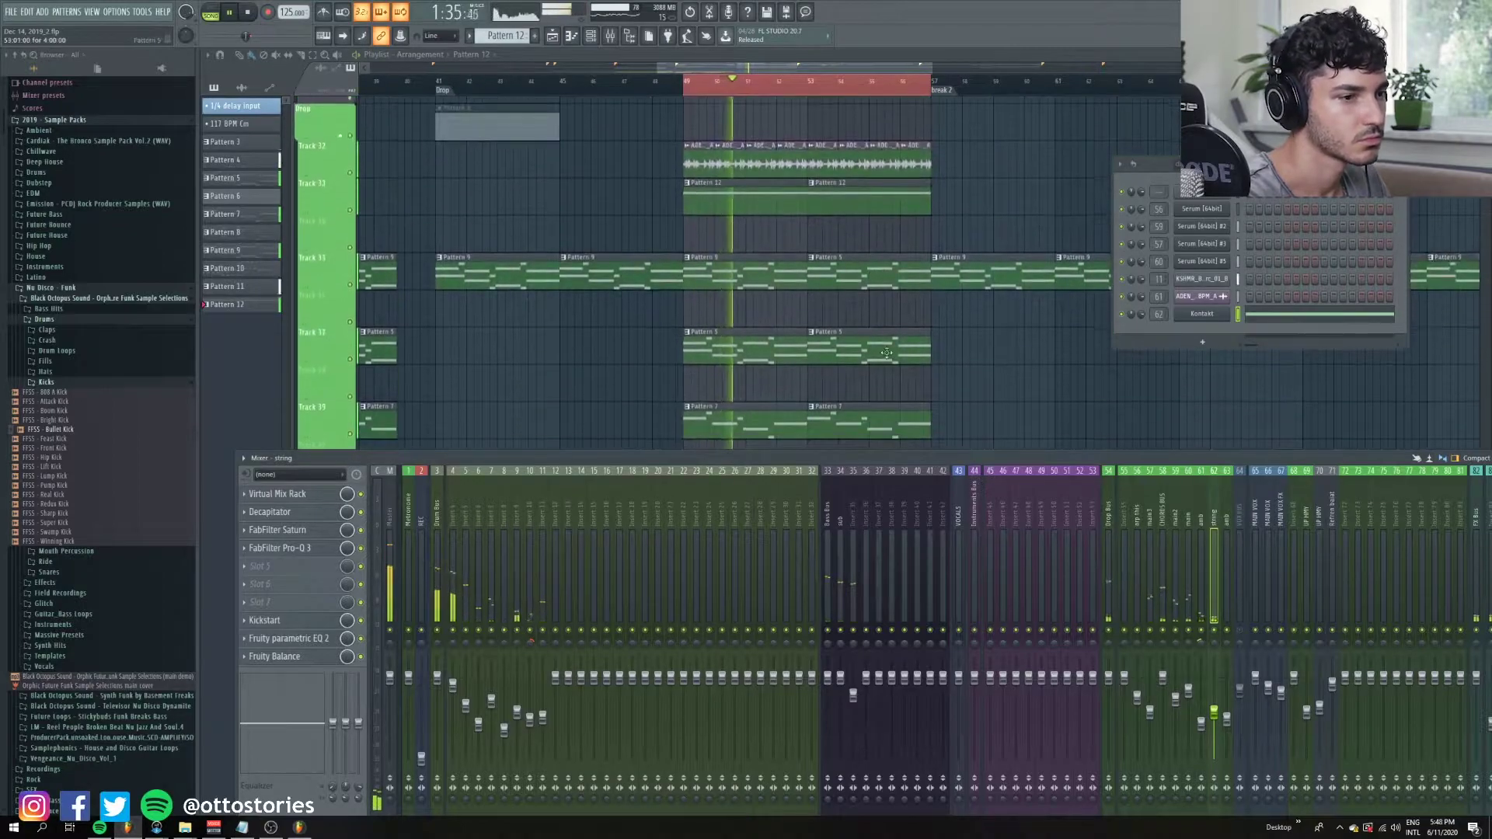
pyautogui.press('F6')
pyautogui.scroll(1, 1026, 316)
pyautogui.keyDown('ctrl'); pyautogui.scroll(2, 1026, 316); pyautogui.keyUp('ctrl')
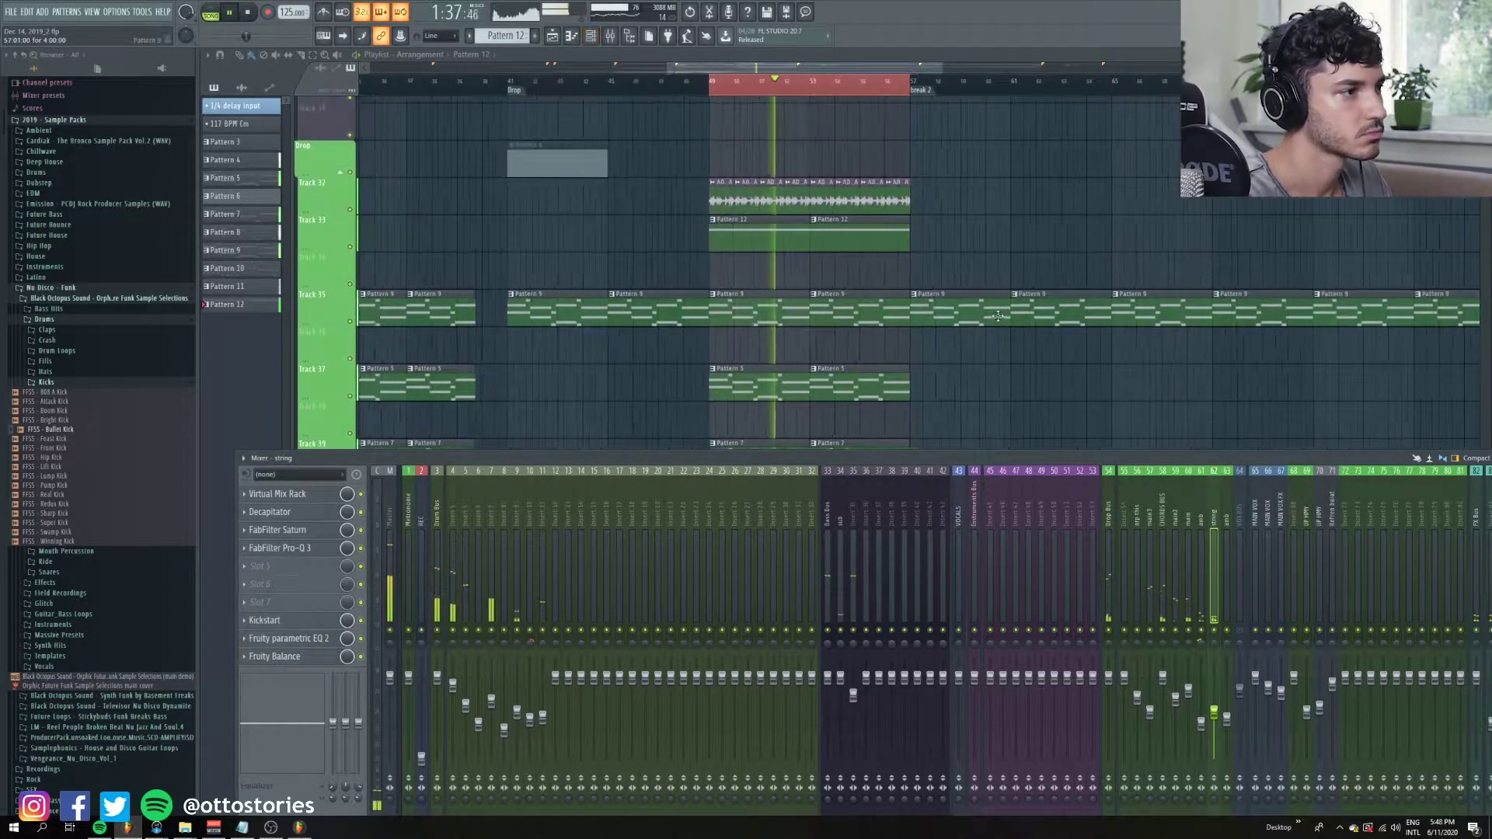
pyautogui.scroll(-6, 845, 283)
pyautogui.press('F9')
pyautogui.scroll(15, 786, 445)
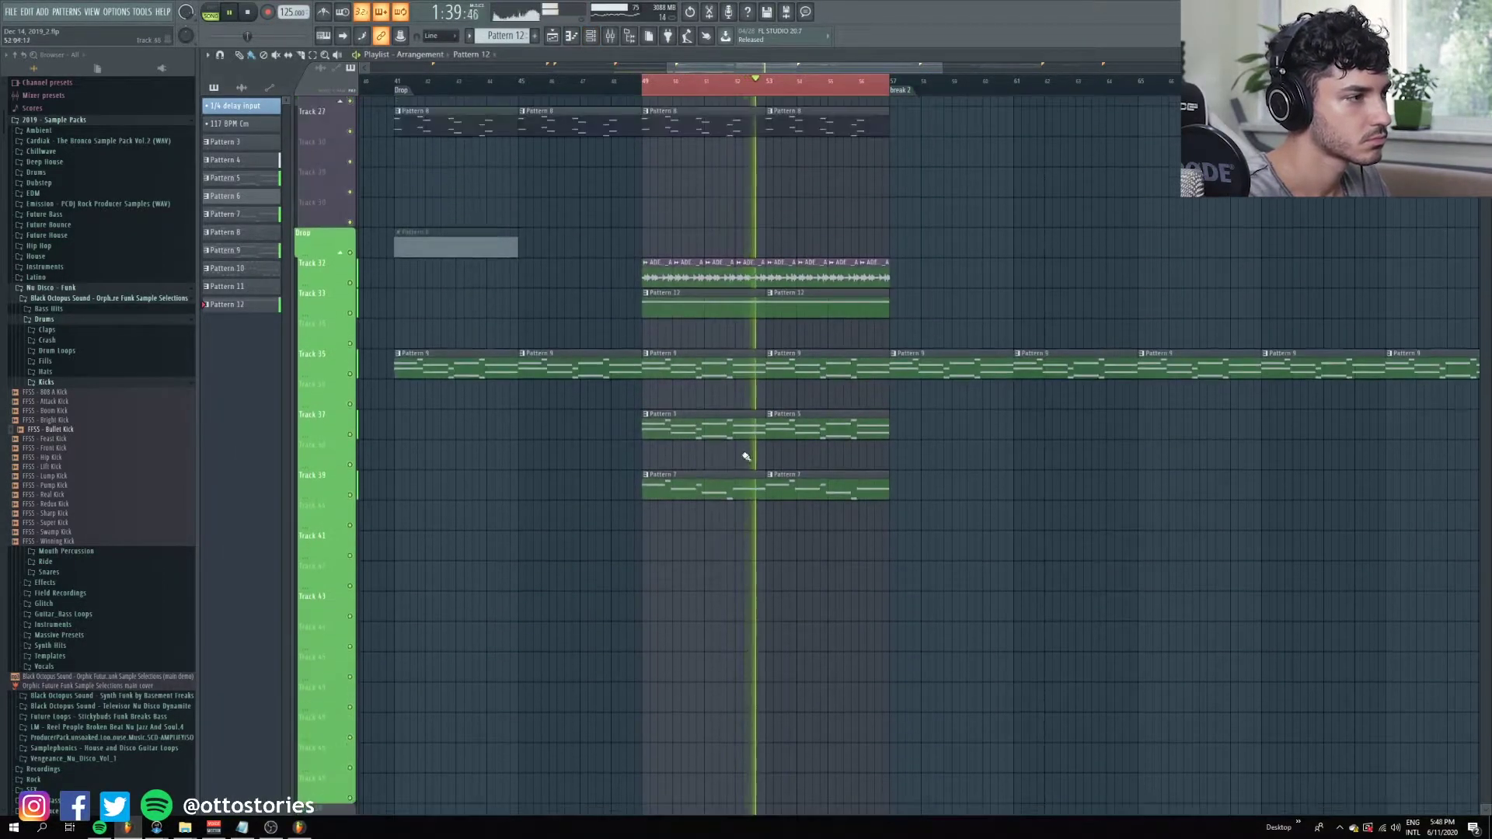
# Select the section leading into the drop and examine its chord and melody clips on Tracks 35 to 43.
pyautogui.scroll(7, 828, 444)
pyautogui.scroll(-3, 832, 446)
pyautogui.keyDown('ctrl'); pyautogui.scroll(-3, 797, 389); pyautogui.keyUp('ctrl')
pyautogui.scroll(-3, 796, 389)
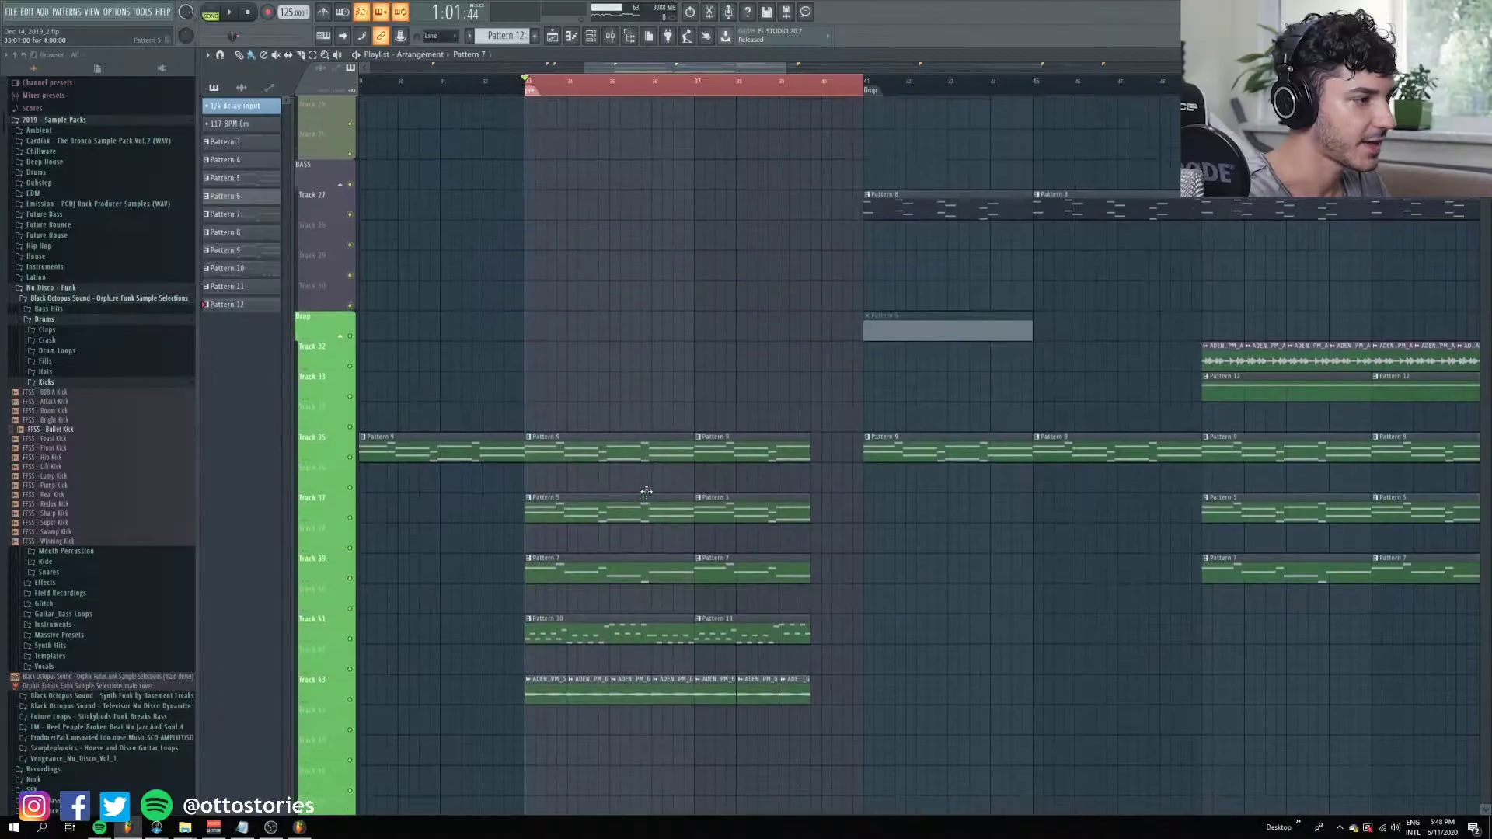
pyautogui.scroll(6, 633, 357)
pyautogui.scroll(5, 633, 357)
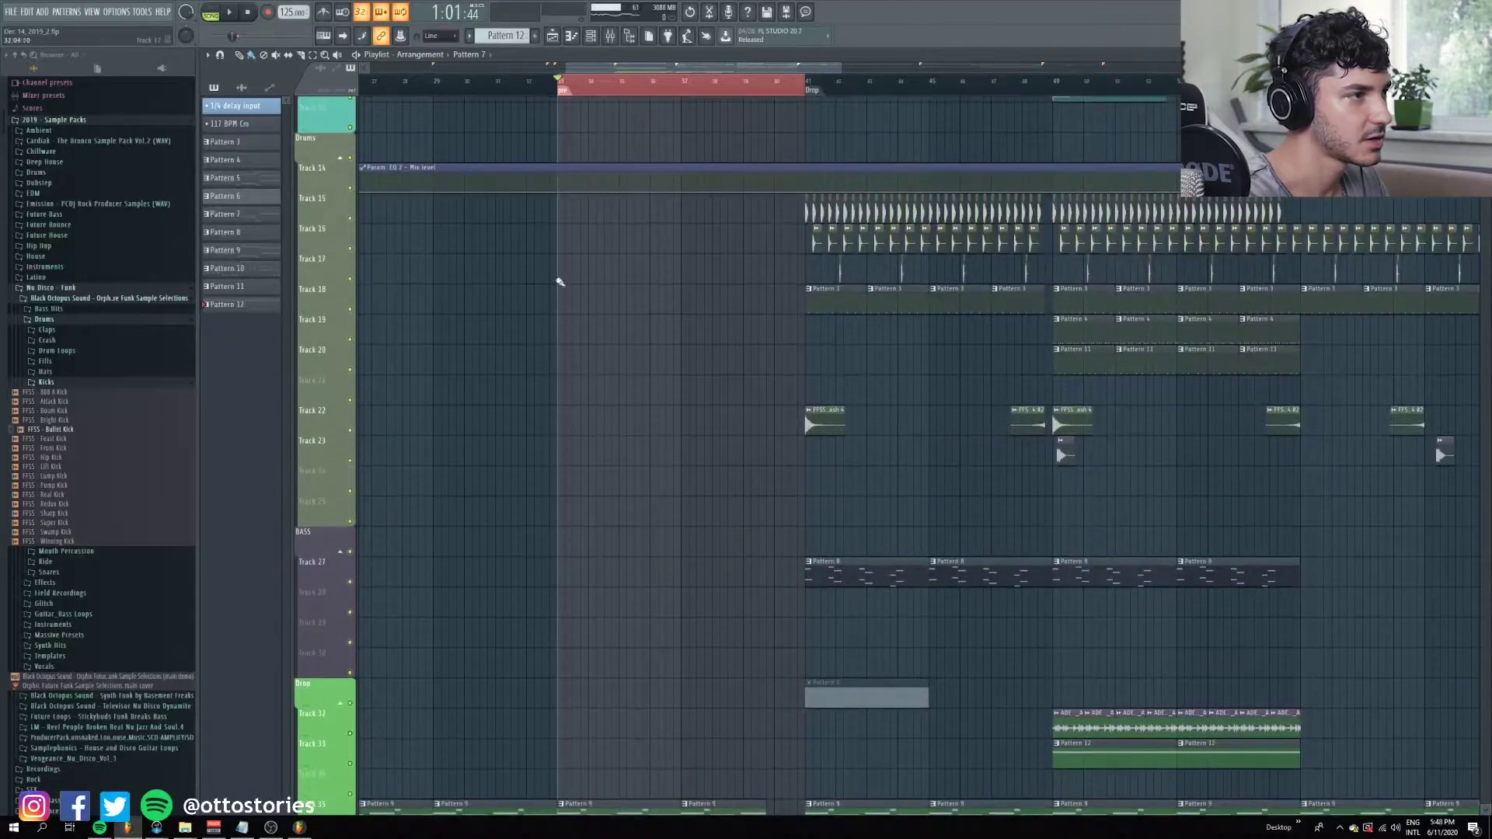
pyautogui.scroll(-10, 656, 600)
pyautogui.keyDown('ctrl'); pyautogui.scroll(2, 643, 586); pyautogui.keyUp('ctrl')
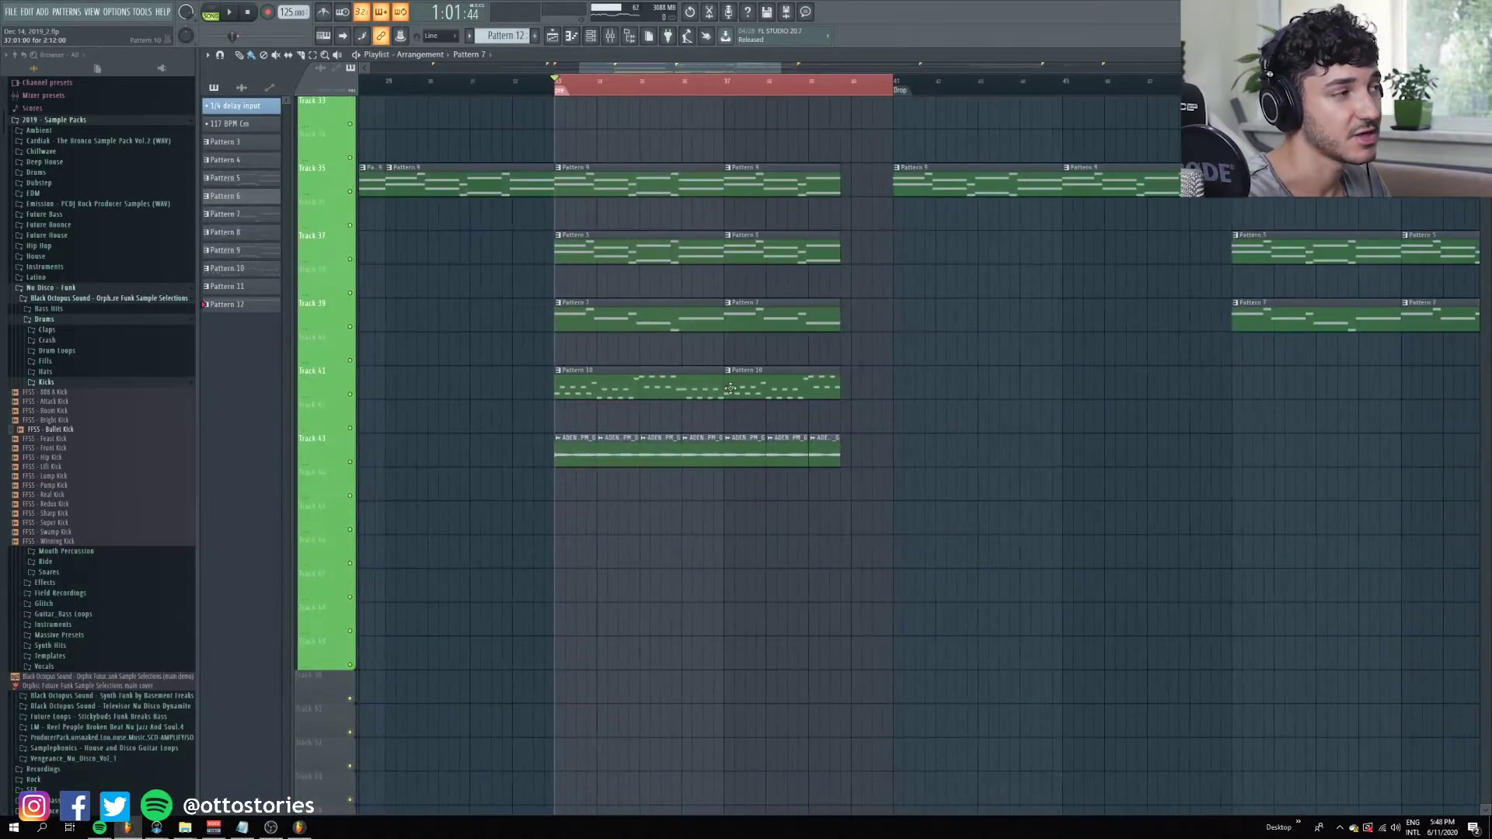
# Play the arpeggio Pattern 10 on Track 41, examine its notes and Serum pluck preset, and close its windows.
pyautogui.keyDown('ctrl'); pyautogui.scroll(2, 675, 391); pyautogui.keyUp('ctrl')
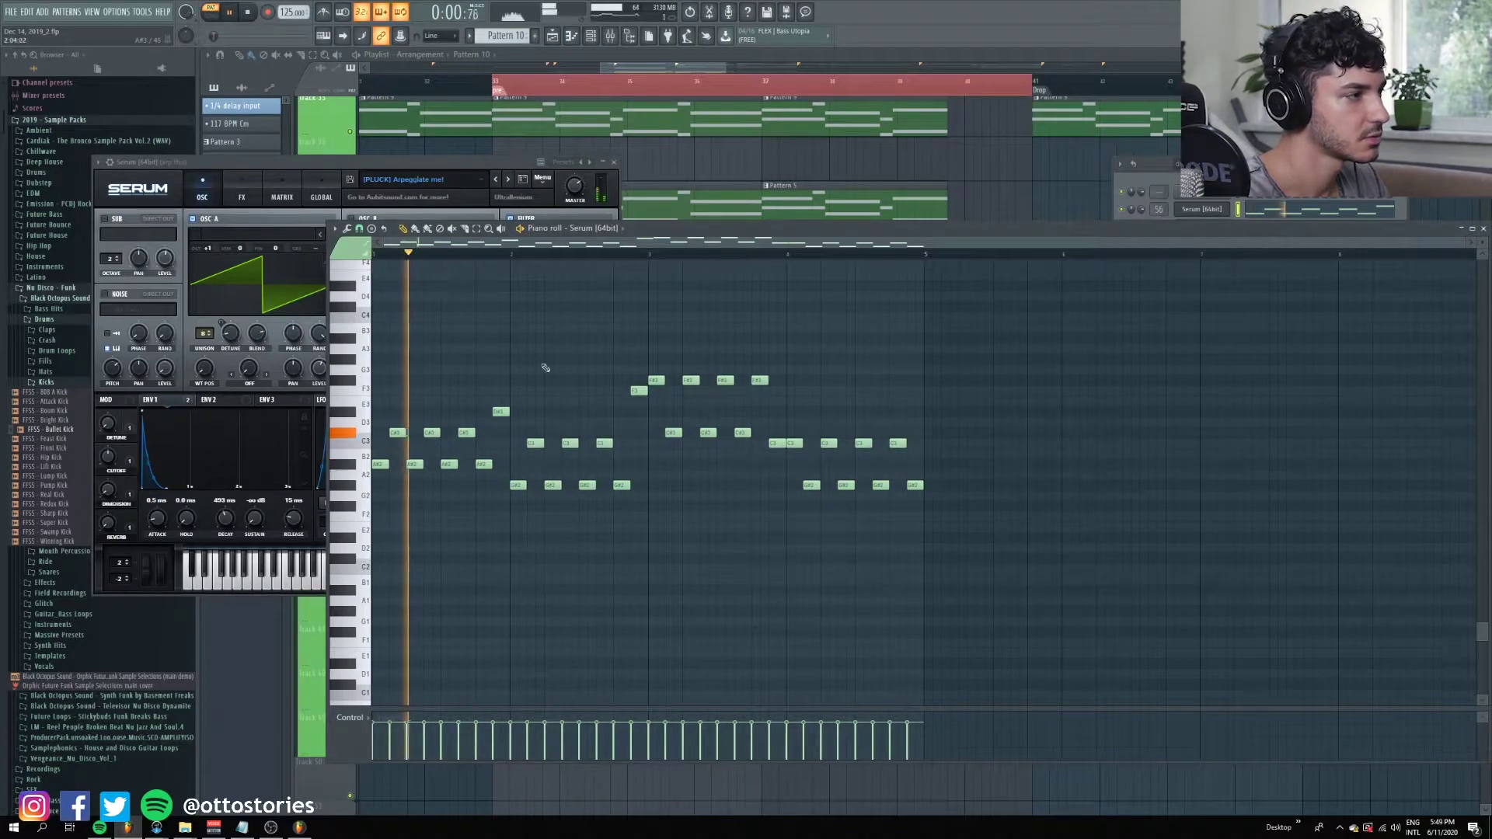
pyautogui.click(614, 163)
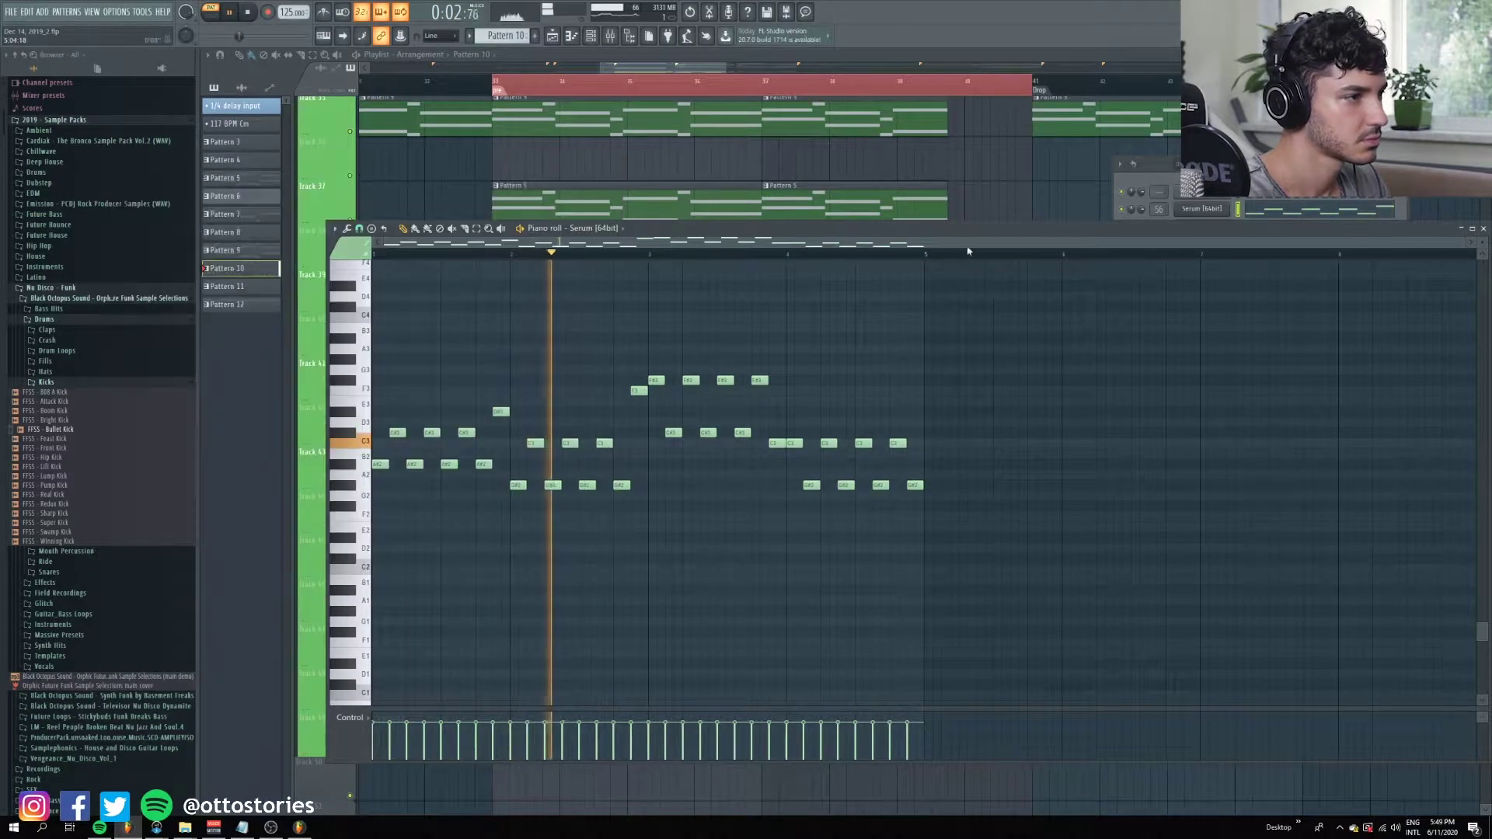
pyautogui.press('F7')
pyautogui.scroll(-4, 622, 272)
pyautogui.scroll(1, 587, 275)
pyautogui.keyDown('ctrl'); pyautogui.scroll(2, 587, 274); pyautogui.keyUp('ctrl')
pyautogui.scroll(2, 587, 274)
pyautogui.keyDown('ctrl'); pyautogui.scroll(-3, 587, 274); pyautogui.keyUp('ctrl')
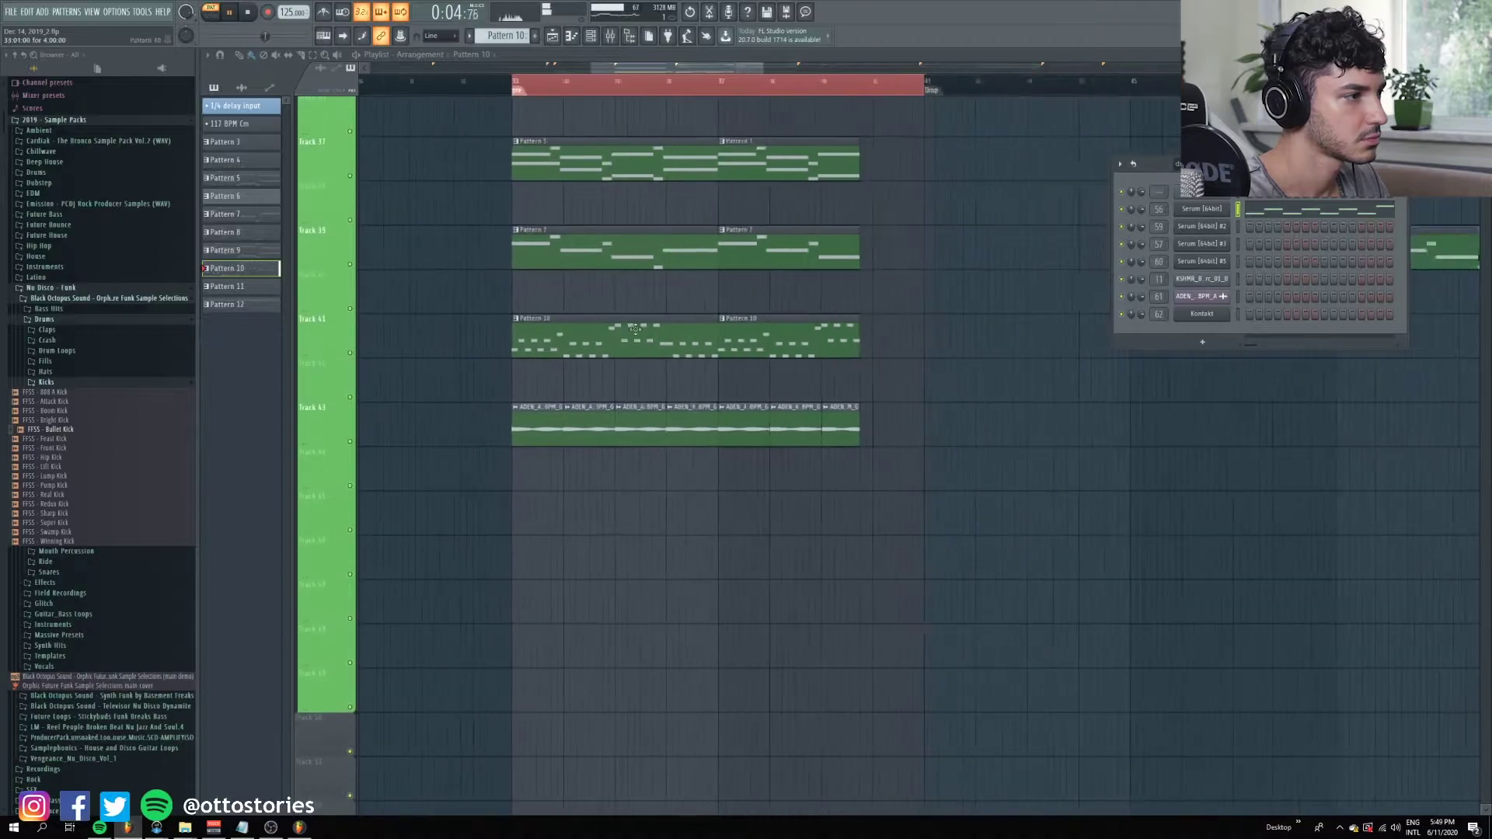
pyautogui.keyDown('ctrl'); pyautogui.scroll(1, 672, 334); pyautogui.keyUp('ctrl')
pyautogui.doubleClick(667, 337)
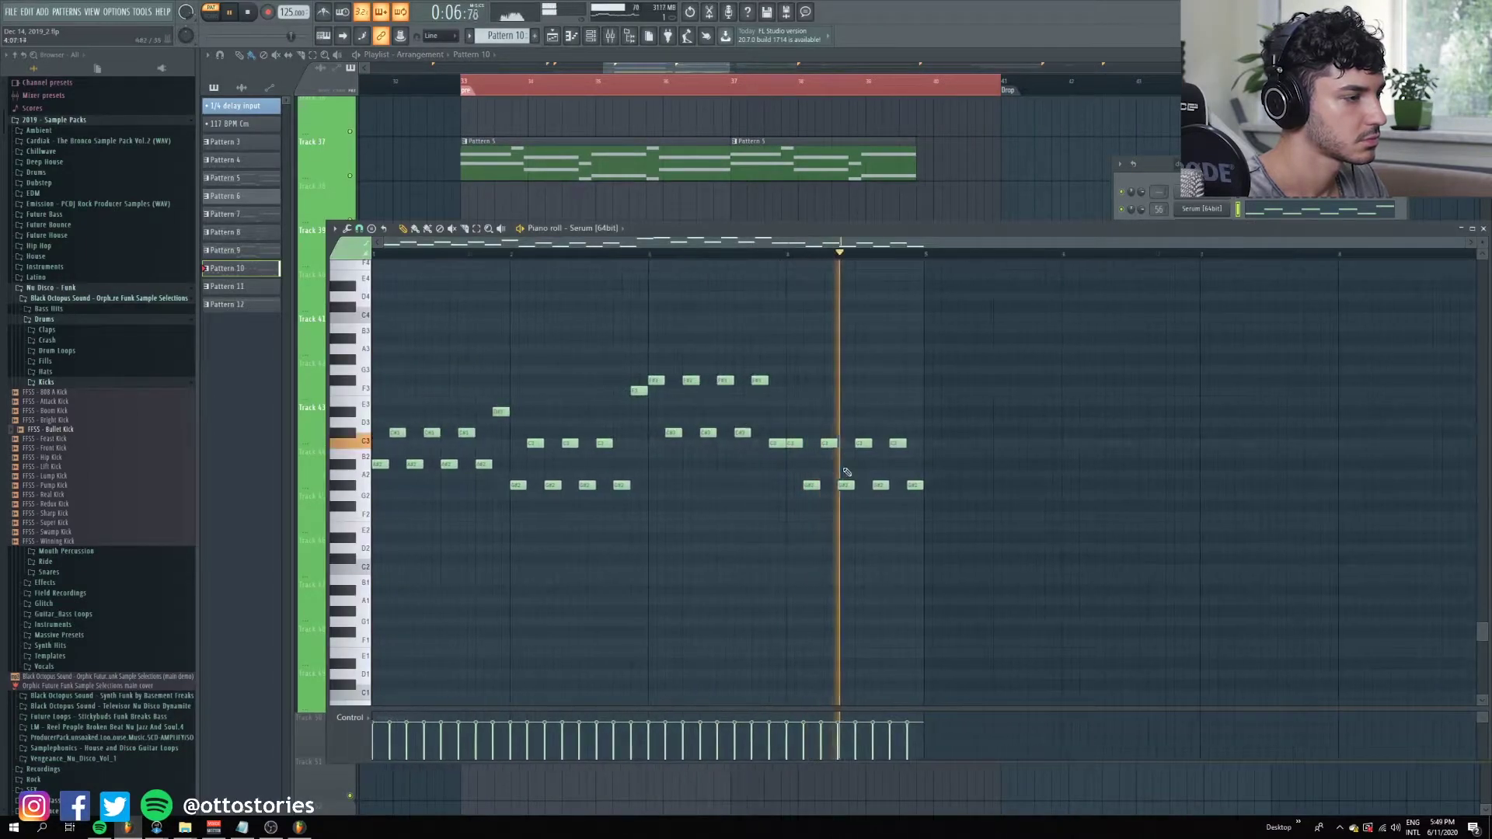
pyautogui.press('space')
pyautogui.press('F7')
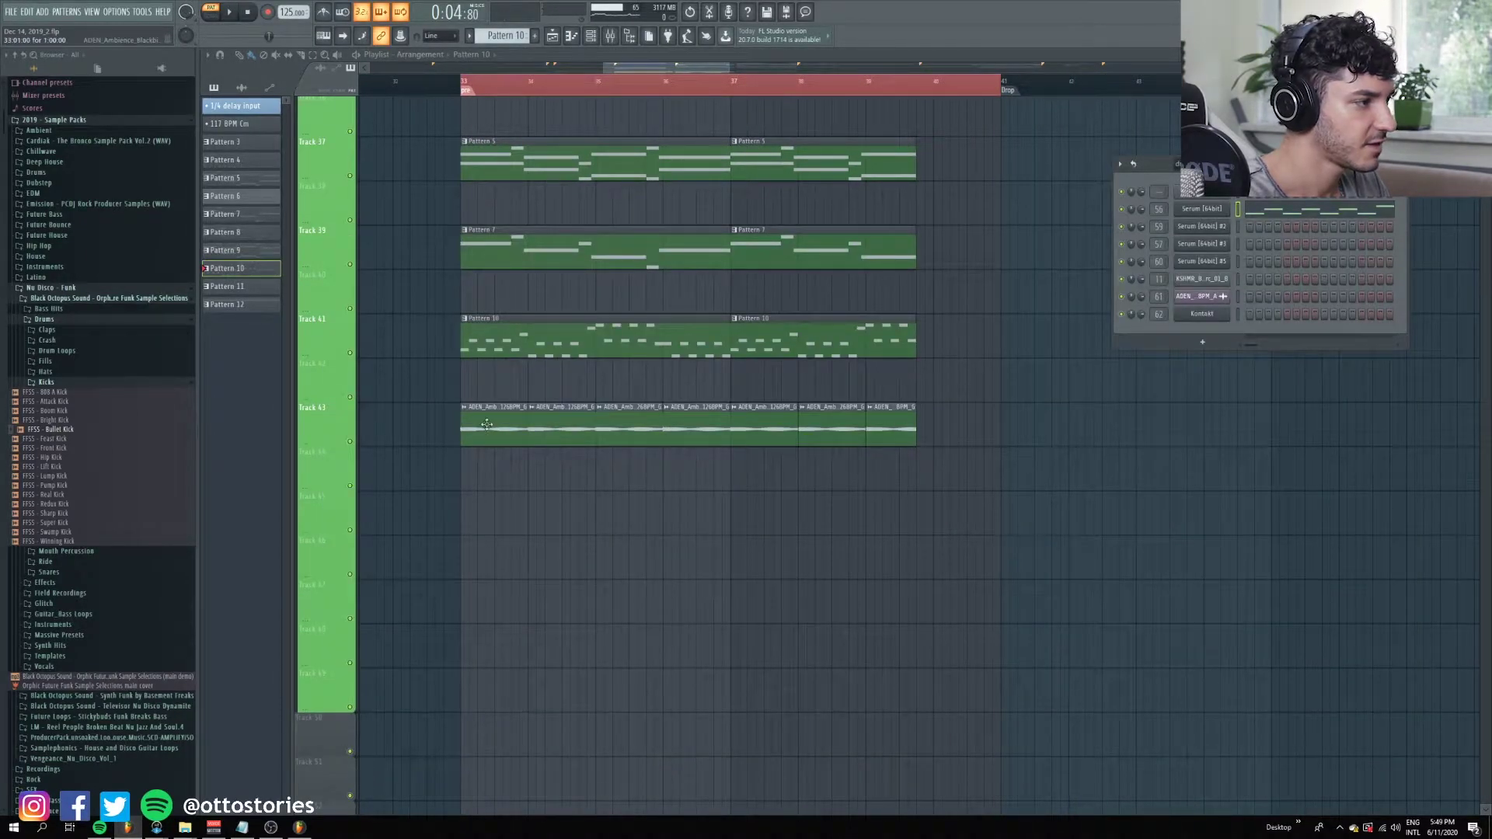
# Check the ambience sample clip on Track 43 and switch playback to song mode.
pyautogui.doubleClick(487, 425)
pyautogui.press('l')
pyautogui.press('space')
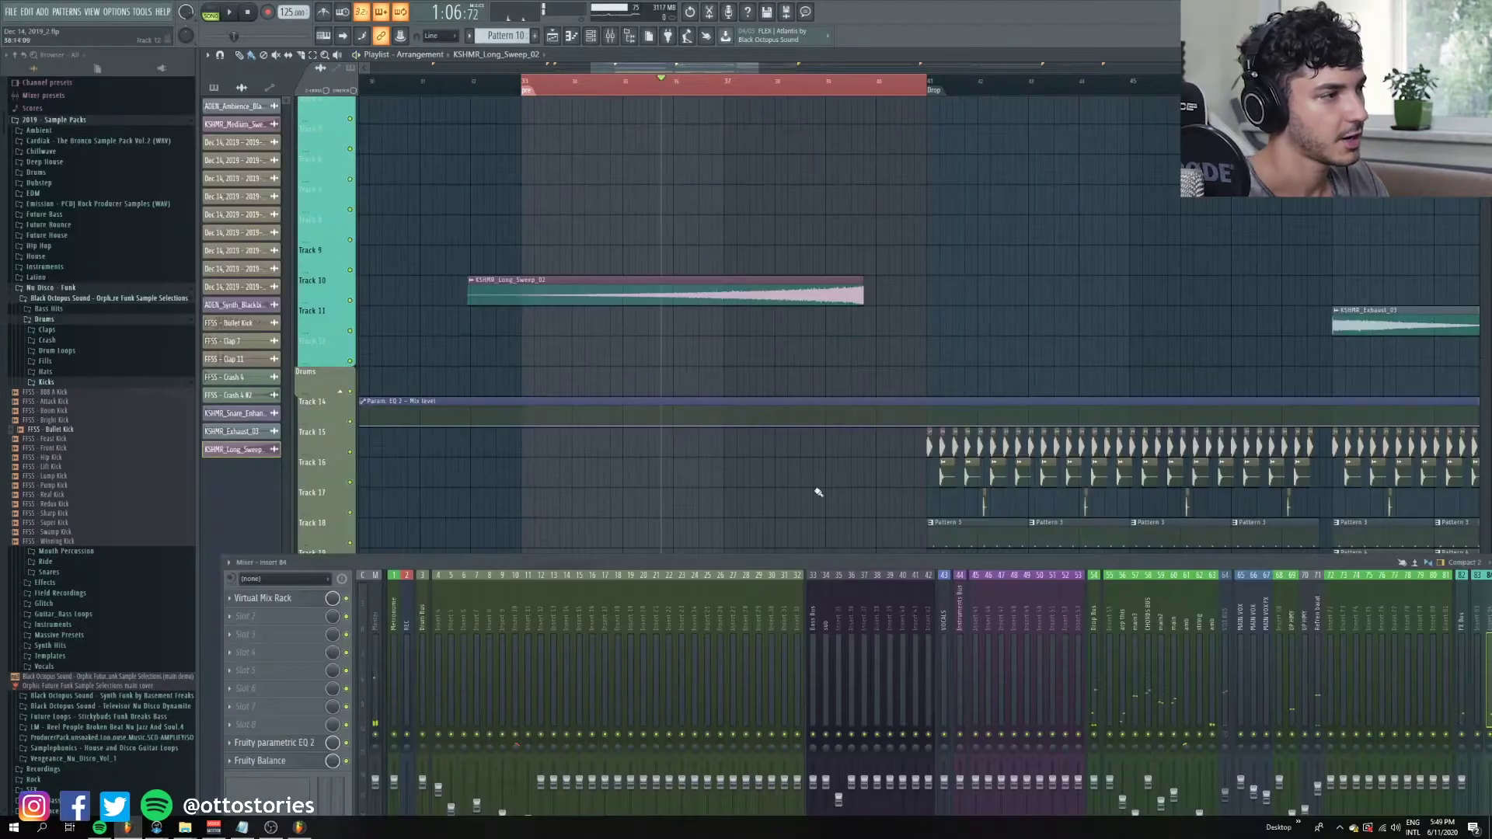
# Play the section before the drop and look over the KSHMR_Long_Sweep clip on Track 10 and the surrounding drum, bass and synth tracks.
pyautogui.scroll(4, 760, 340)
pyautogui.press('space')
pyautogui.scroll(-4, 794, 403)
pyautogui.scroll(-3, 737, 383)
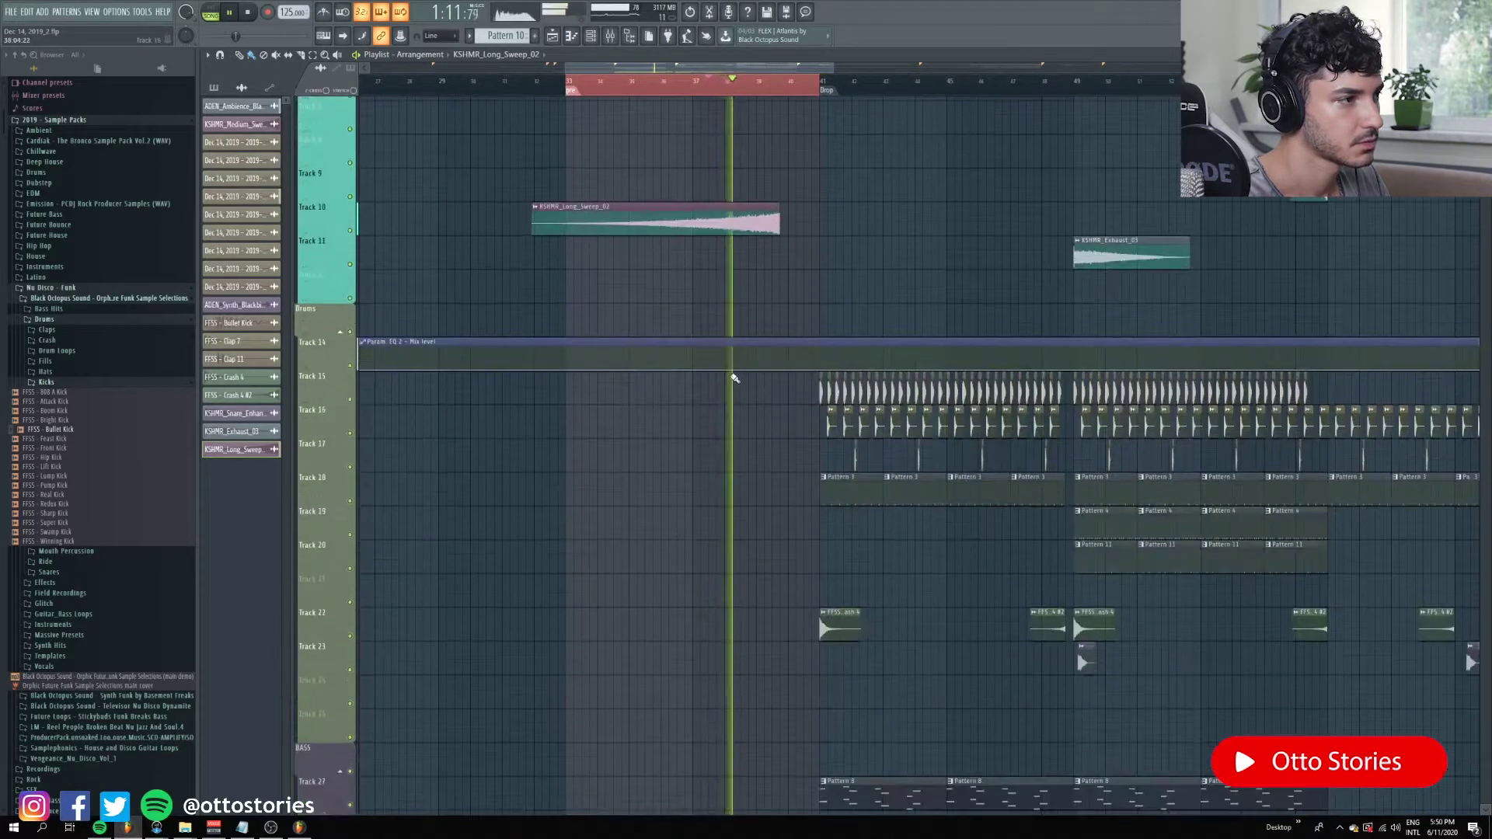
pyautogui.scroll(-5, 730, 373)
pyautogui.scroll(-3, 677, 354)
pyautogui.scroll(6, 661, 311)
pyautogui.scroll(4, 703, 358)
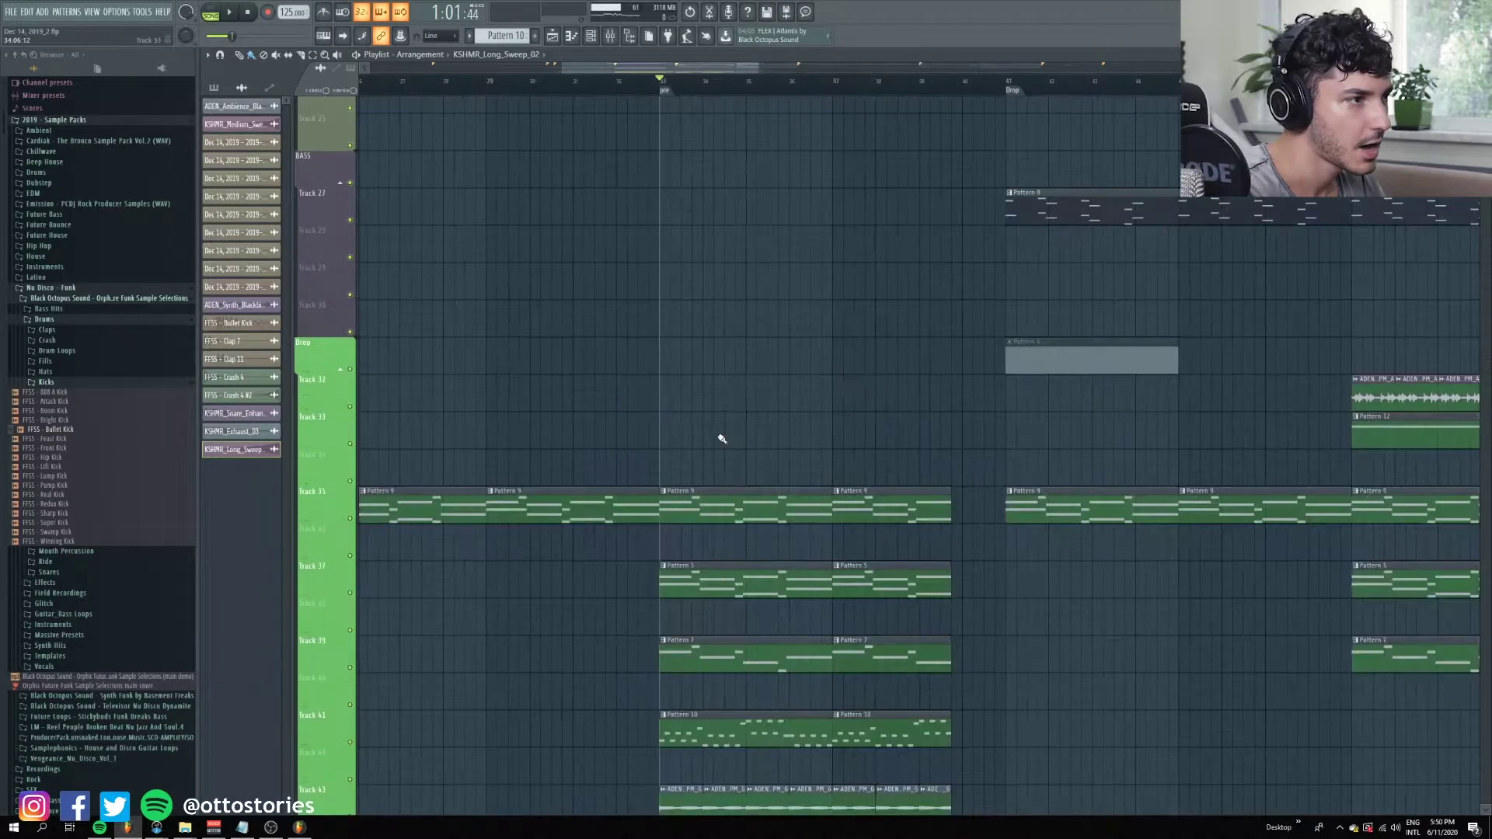
# Switch to the lyrics file in Notepad, read both verses, and return to FL Studio.
pyautogui.hotkey('alt', 'Tab')
pyautogui.hotkey('ctrl', 'a')
pyautogui.click(926, 263)
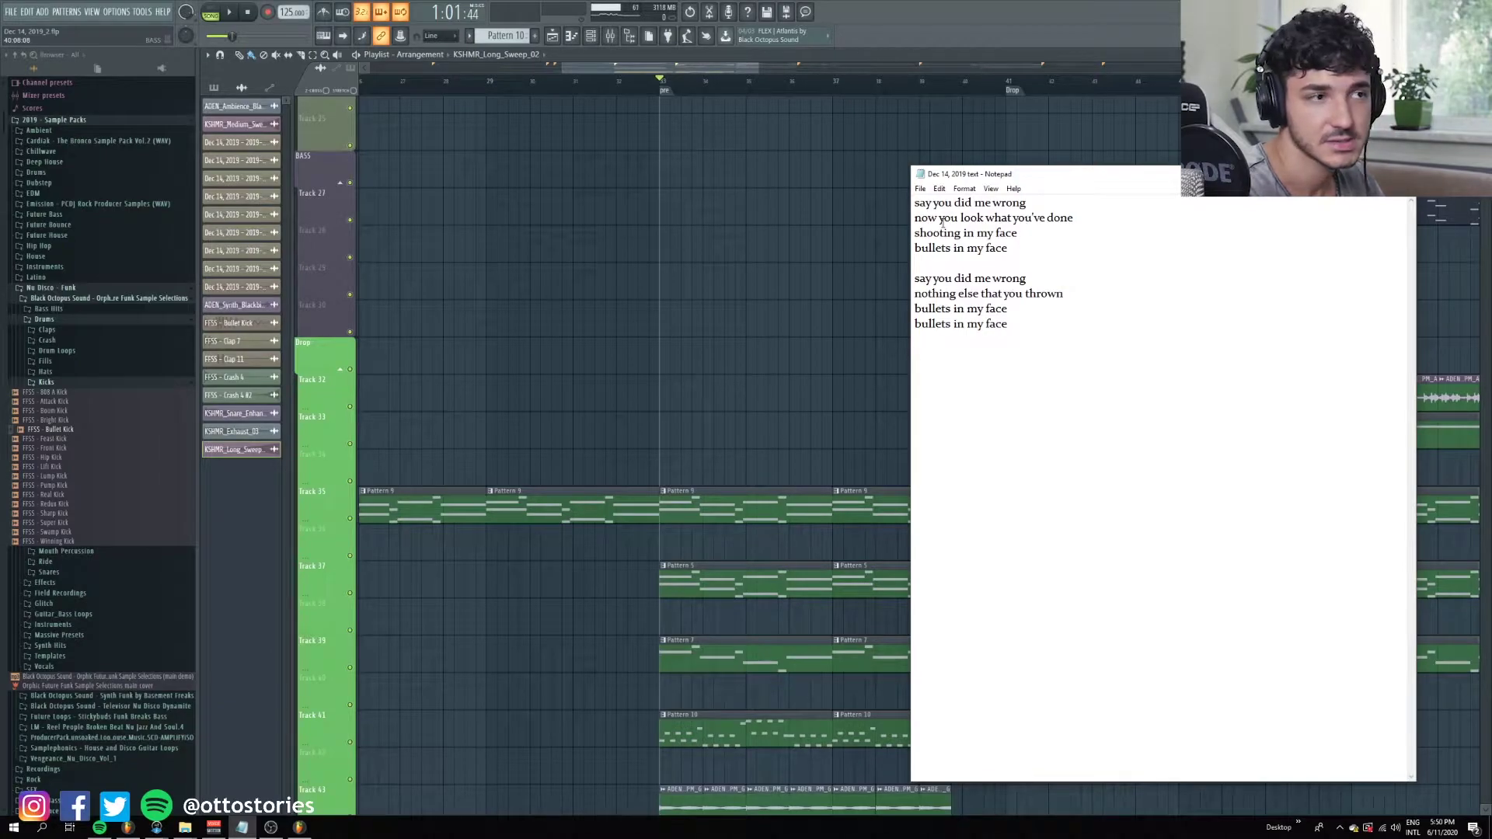
pyautogui.hotkey('alt', 'Tab')
pyautogui.scroll(-1, 697, 240)
pyautogui.hotkey('alt', 'Tab')
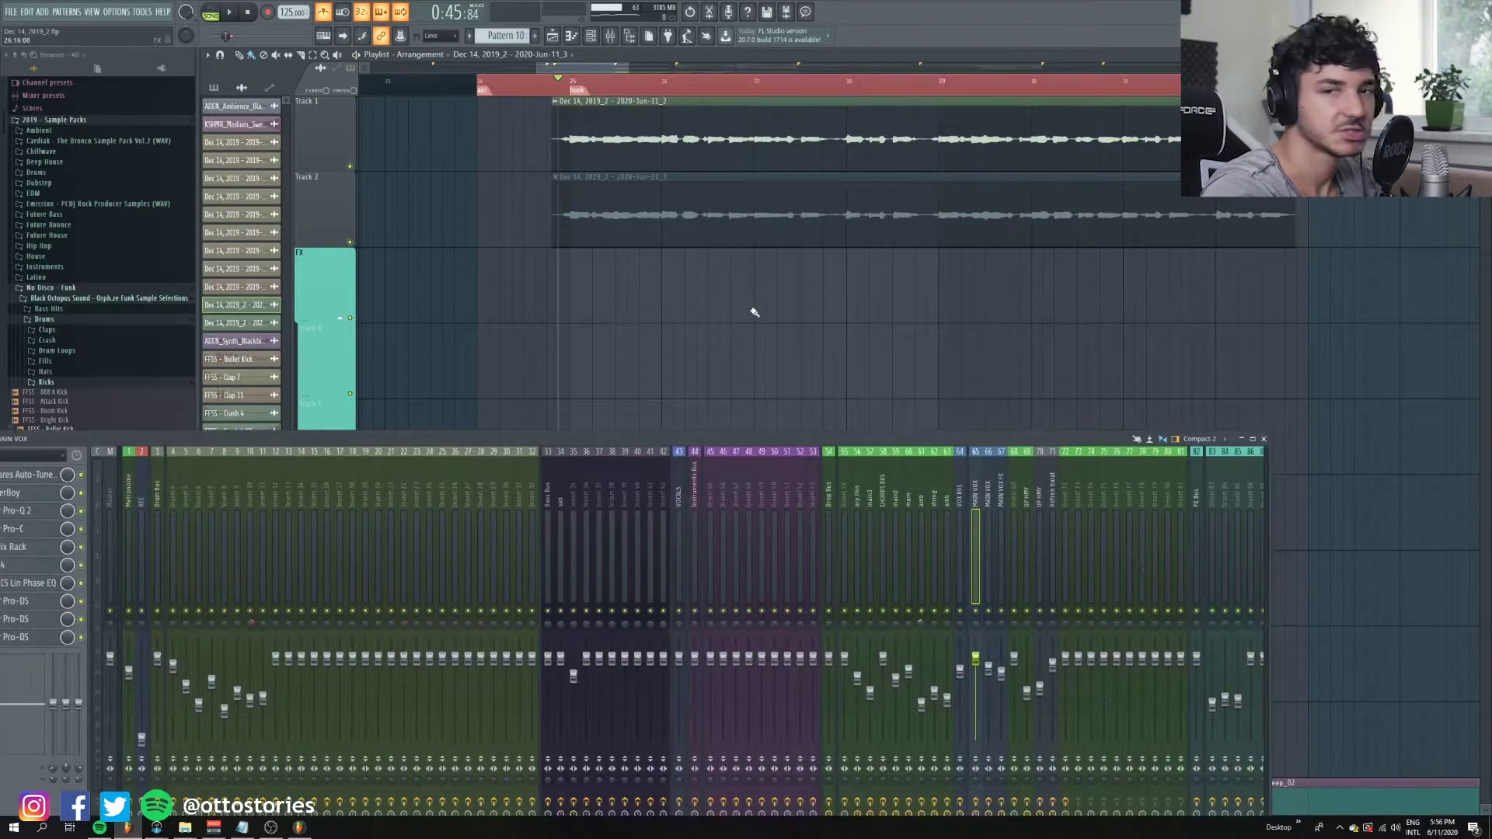
# Inspect the VOX BUS track's T-RackS Bus Comp, Brickwall Limiter, Fruity parametric EQ 2 and Kickstart effects, and close their windows.
pyautogui.scroll(2, 735, 287)
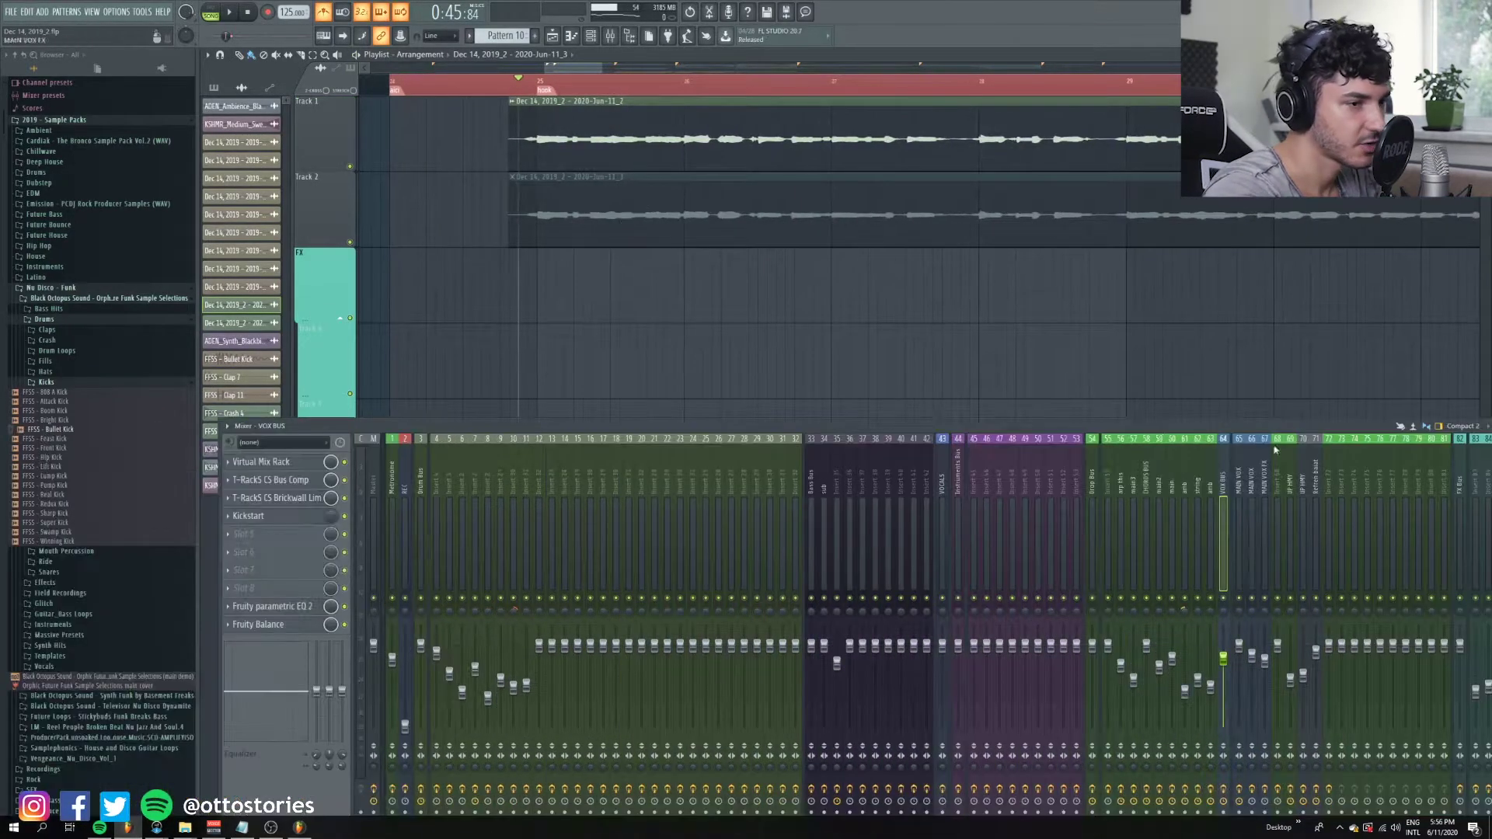
pyautogui.click(284, 481)
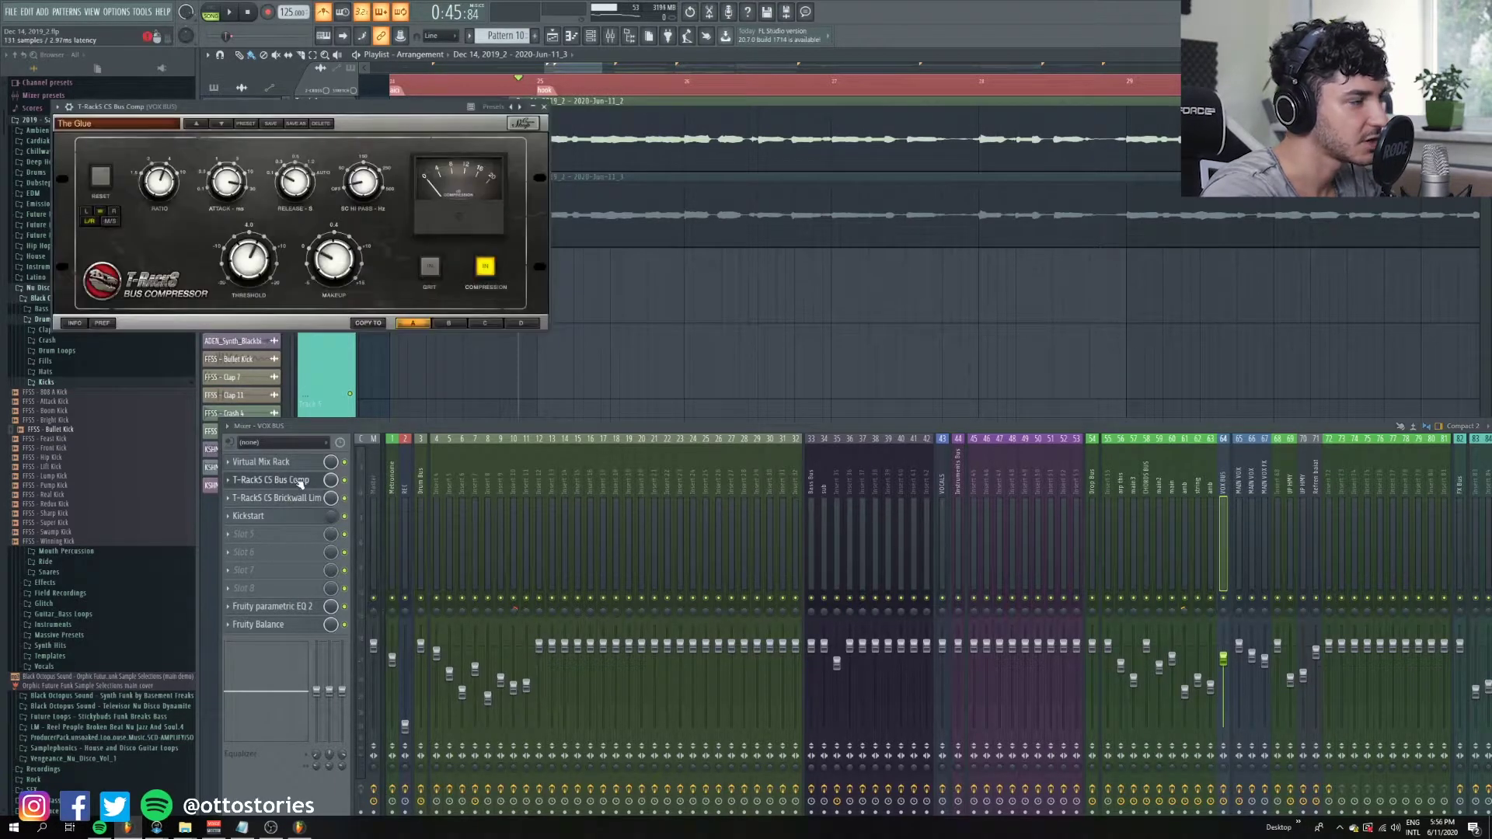
pyautogui.moveTo(189, 105); pyautogui.dragTo(285, 102)
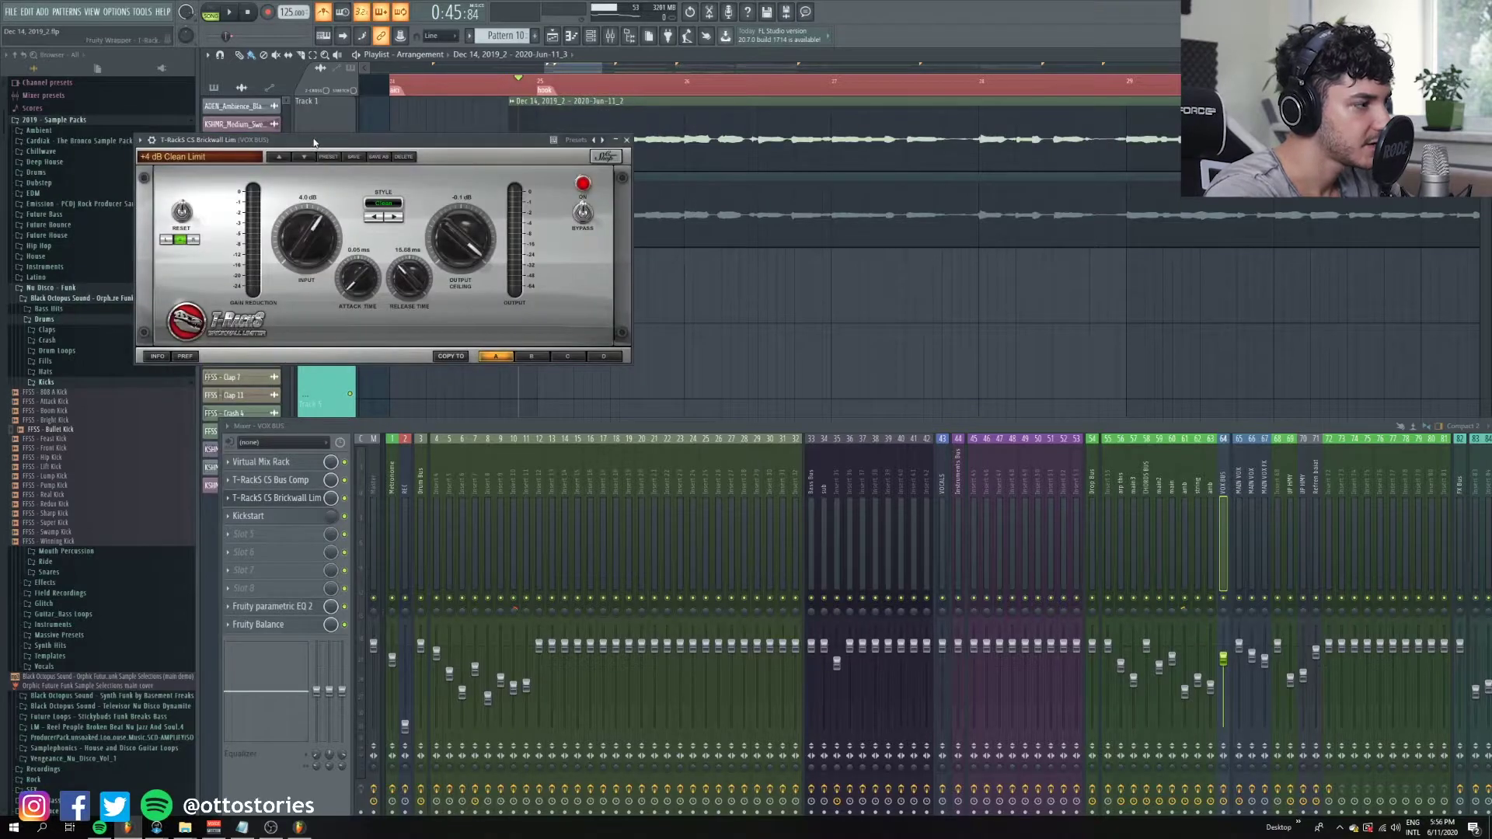
pyautogui.click(308, 498)
pyautogui.click(301, 607)
pyautogui.click(301, 607)
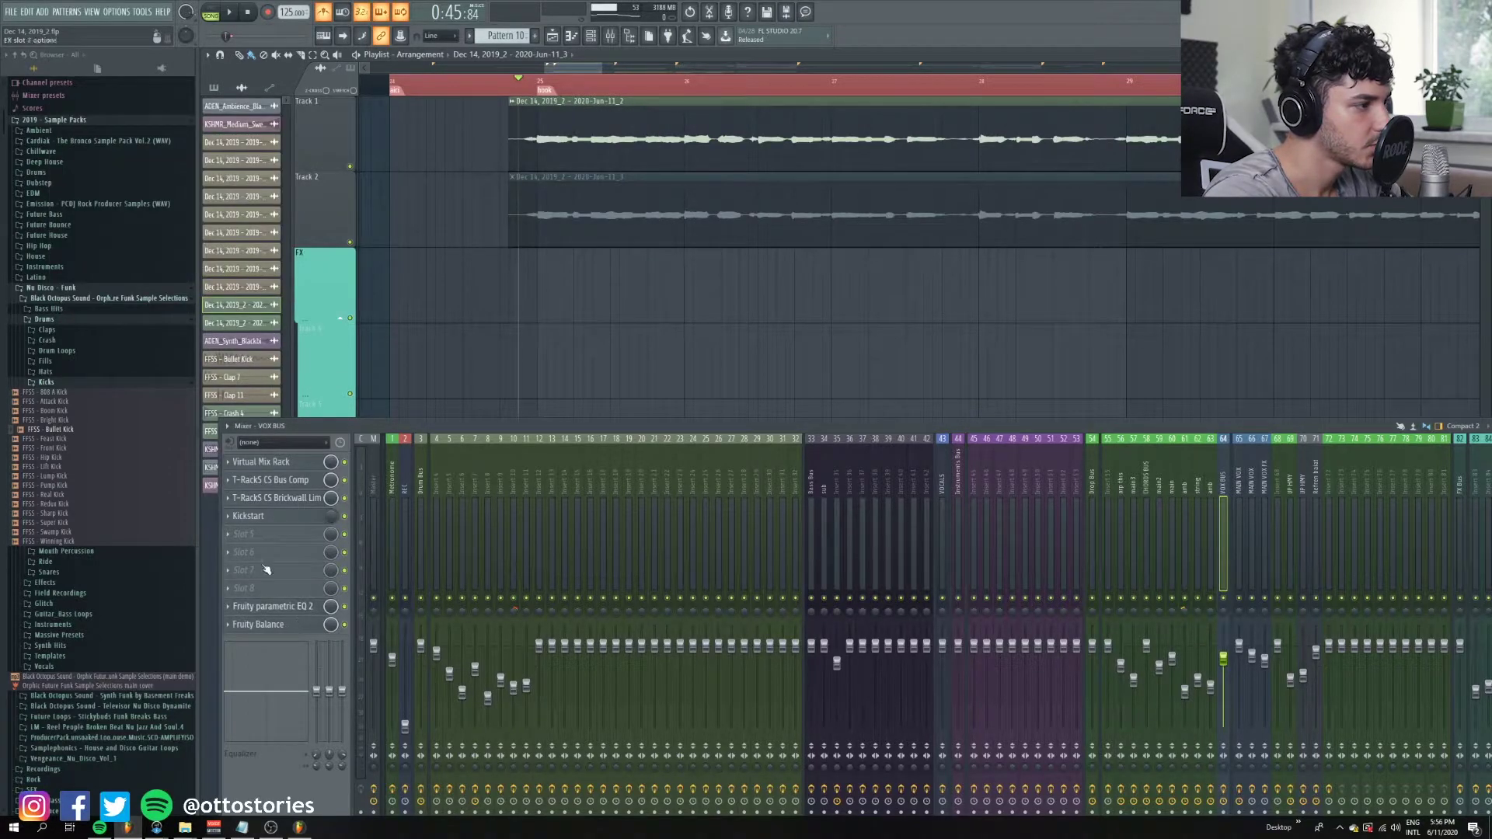
pyautogui.click(280, 517)
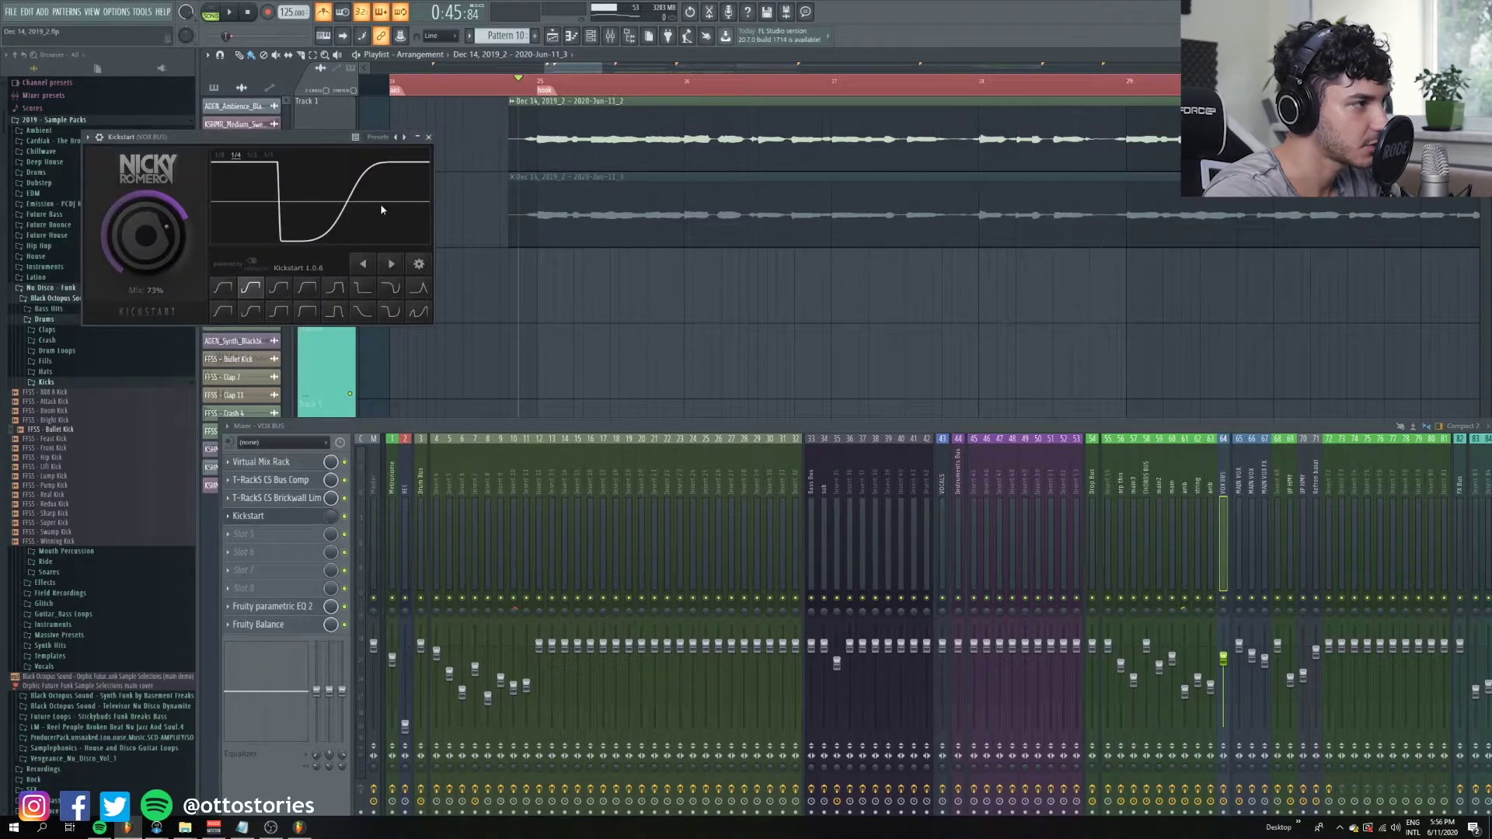
pyautogui.click(429, 136)
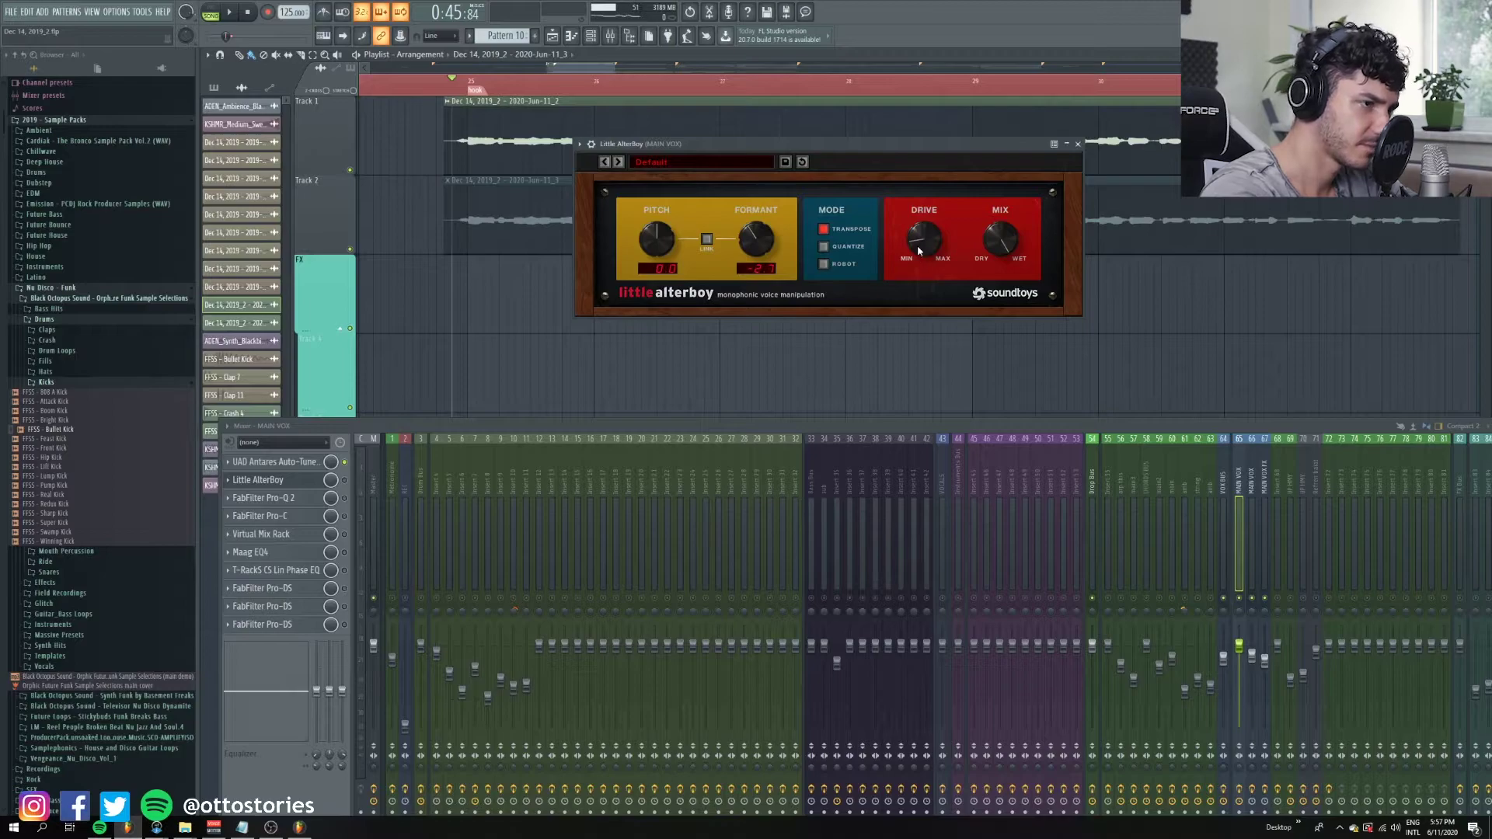
# Close Little AlterBoy and play the hook vocal with Auto-Tune and Little AlterBoy enabled on the MAIN VOX track.
pyautogui.press('Escape')
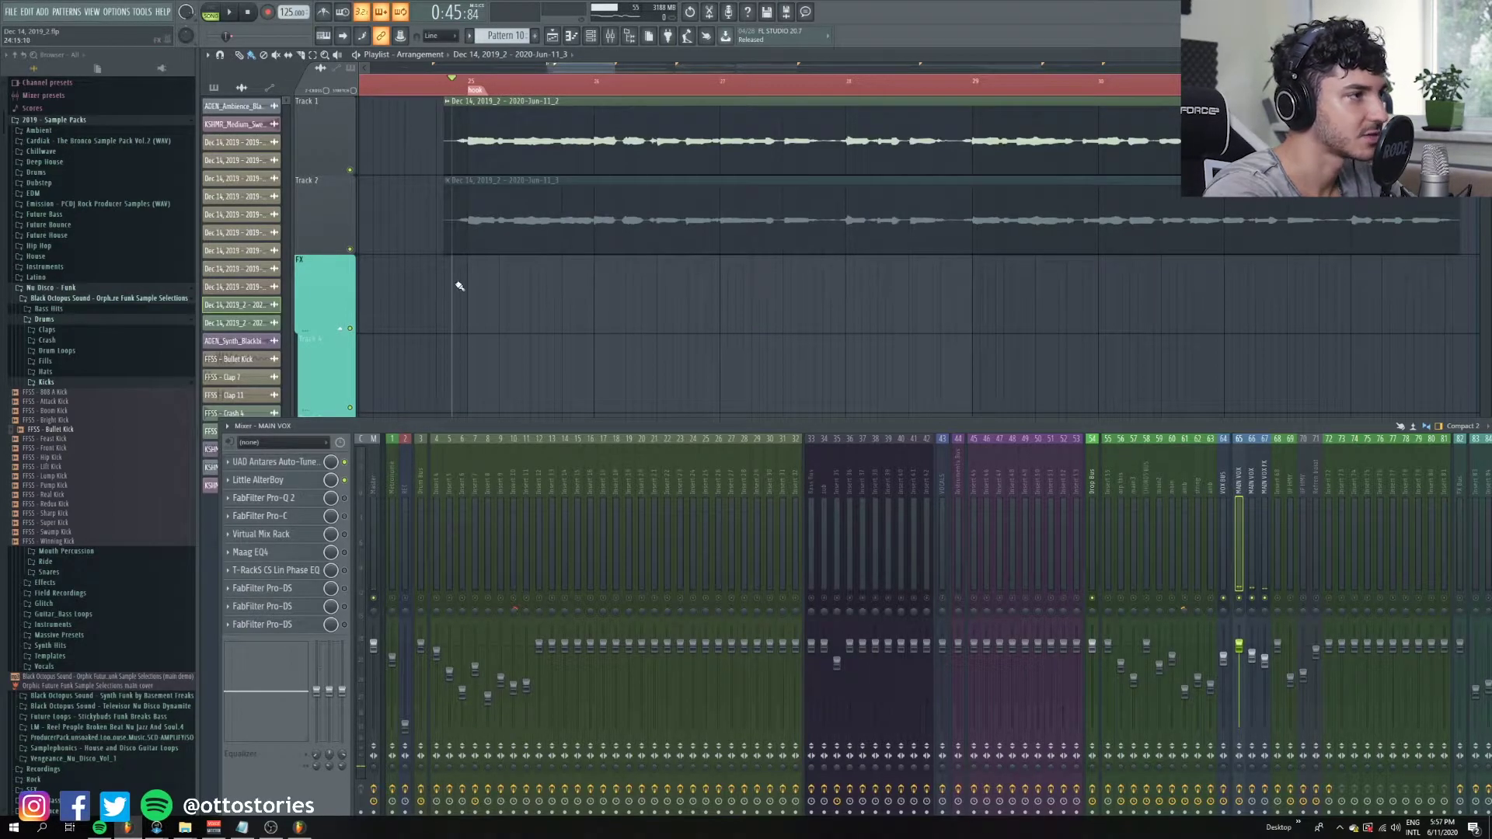
pyautogui.press('space')
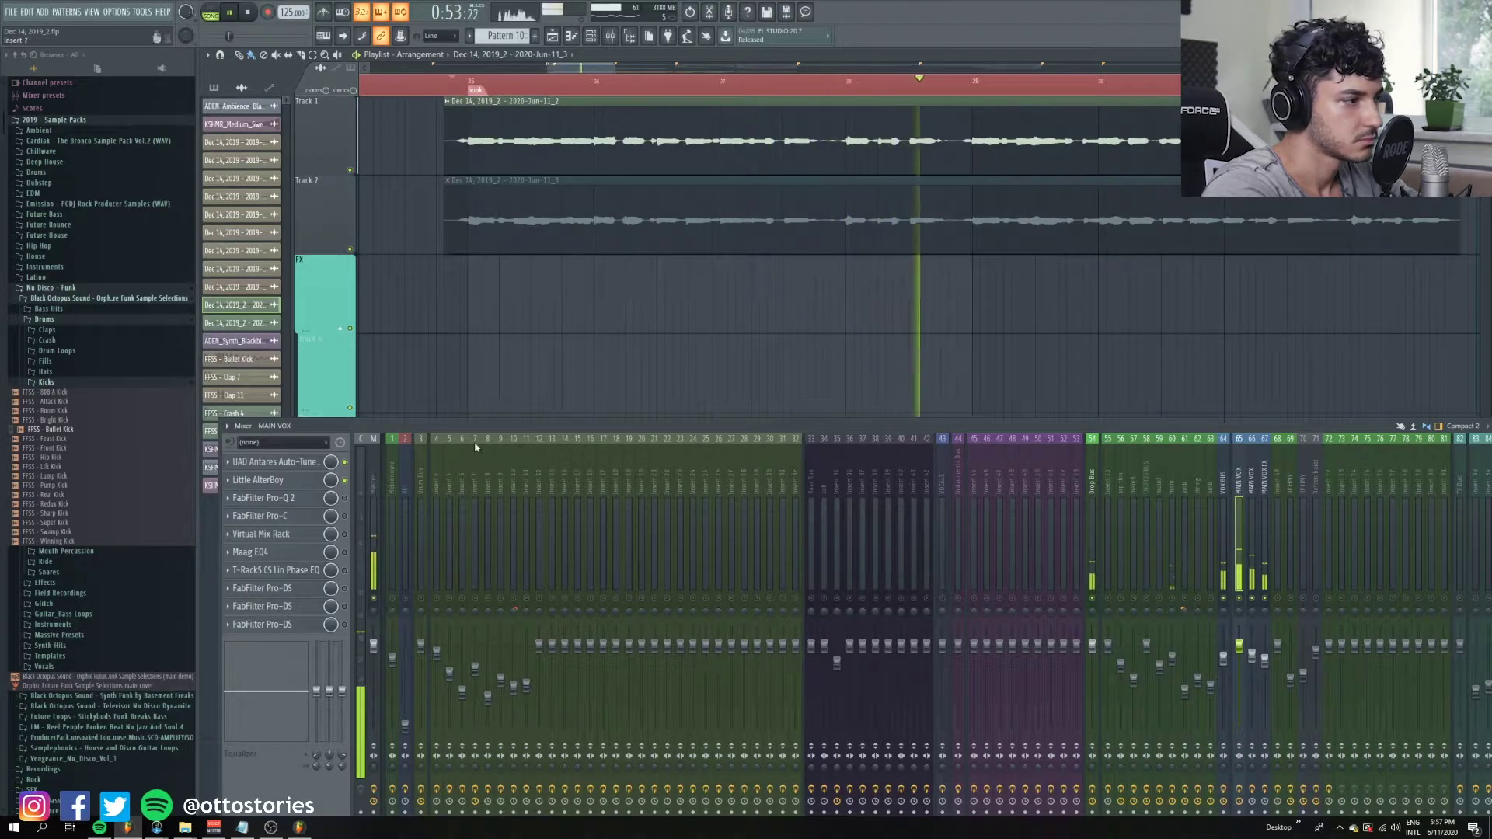
pyautogui.press('space')
# Inspect and re-enable the MAIN VOX track's Pro-Q 2, Pro-C, Maag EQ4 and T-RackS Lin Phase EQ, and lay out its Pro-DS windows.
pyautogui.click(268, 498)
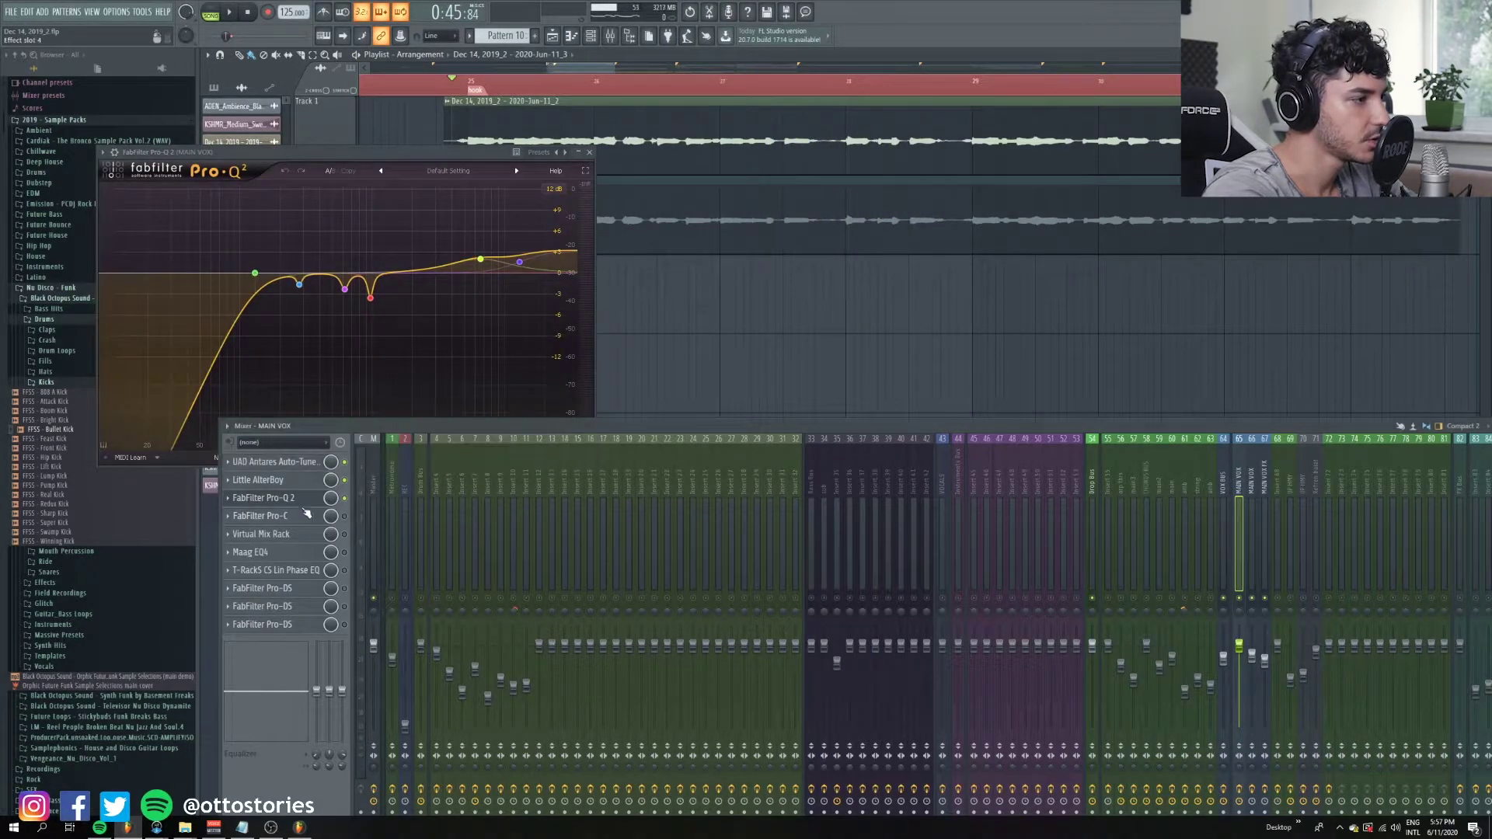
pyautogui.click(342, 516)
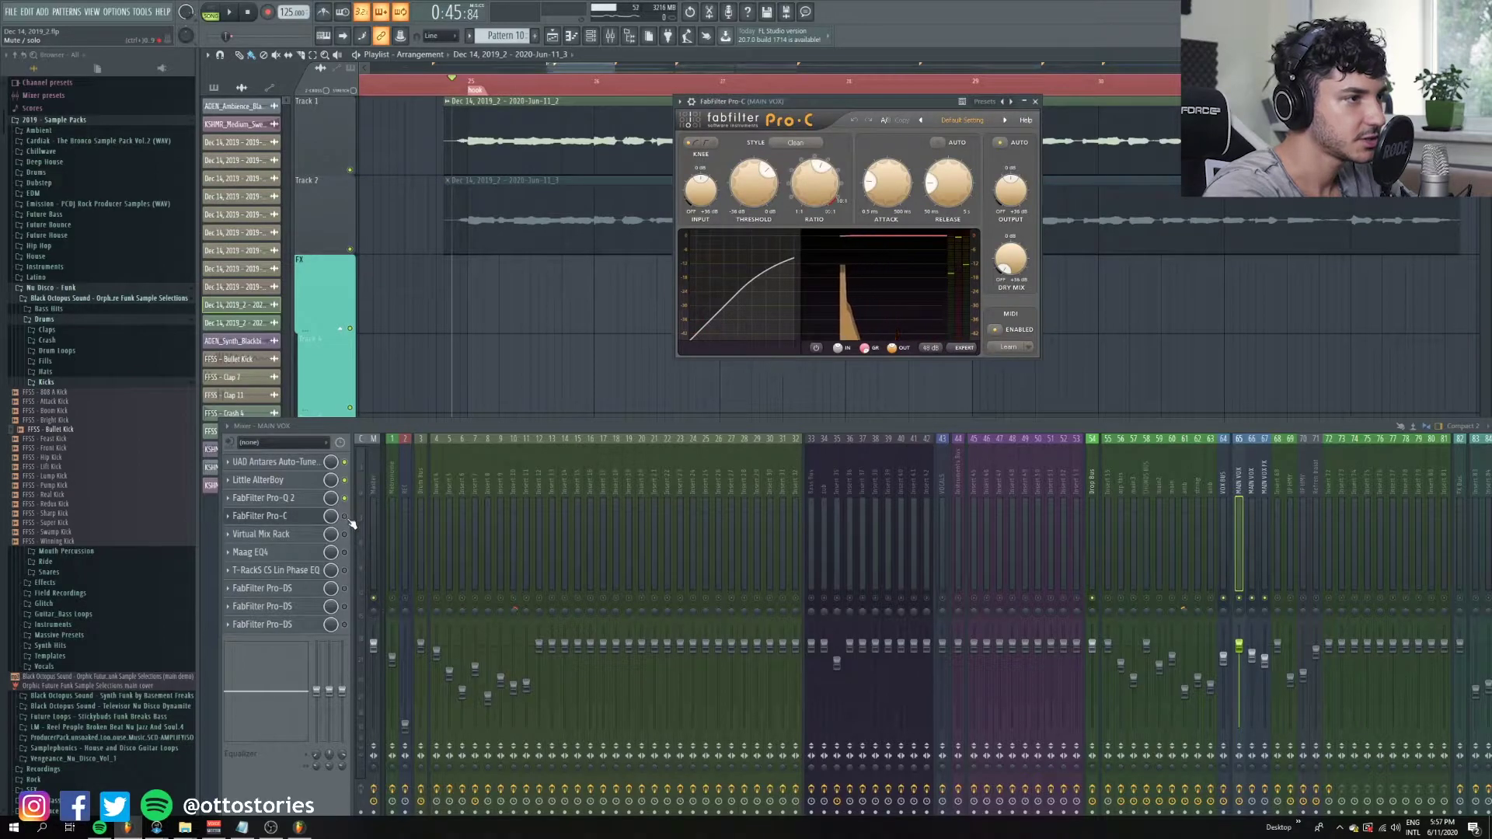
pyautogui.click(345, 516)
pyautogui.click(281, 553)
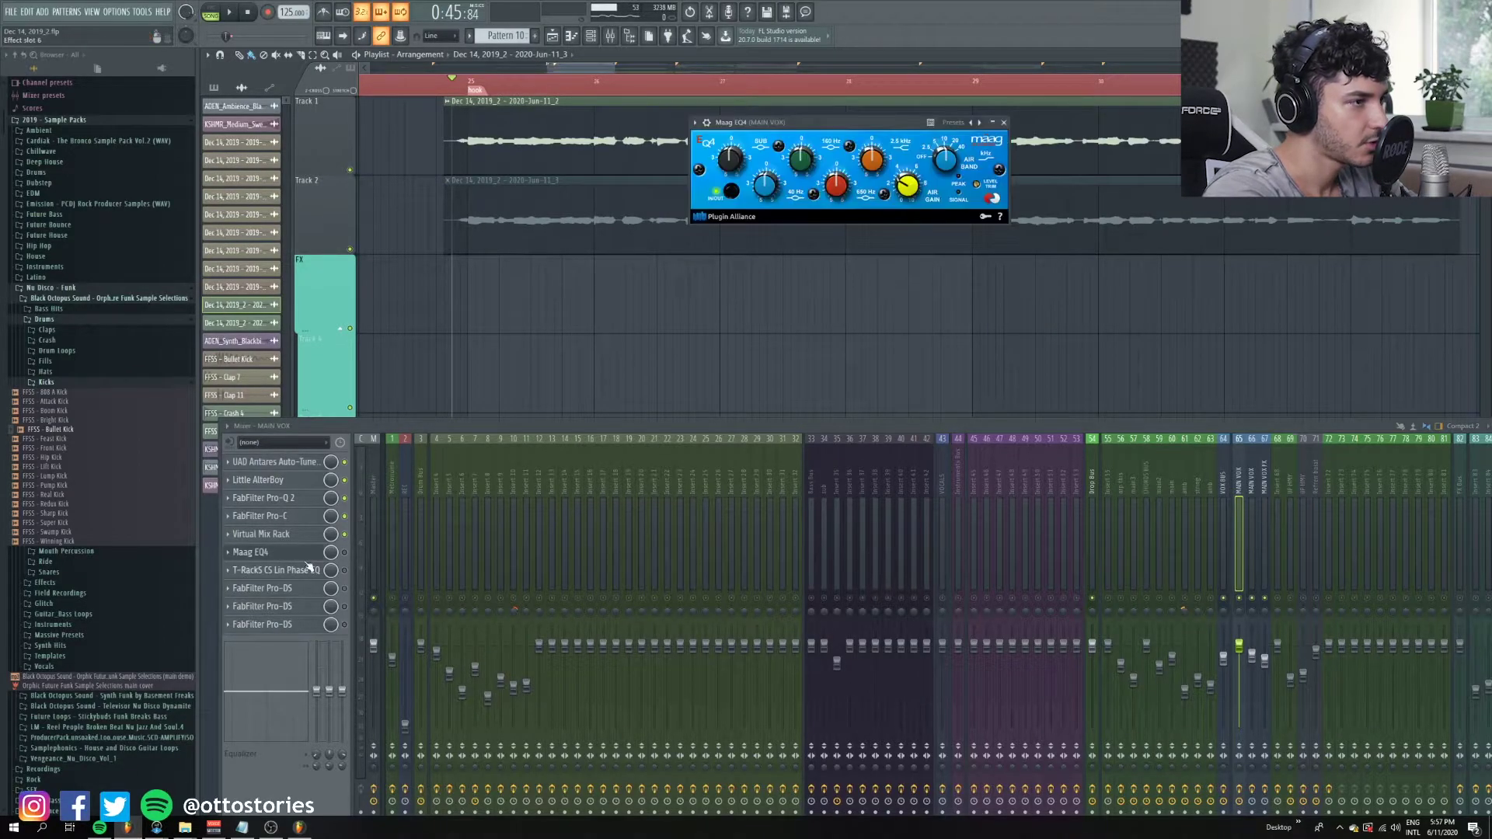
pyautogui.click(276, 570)
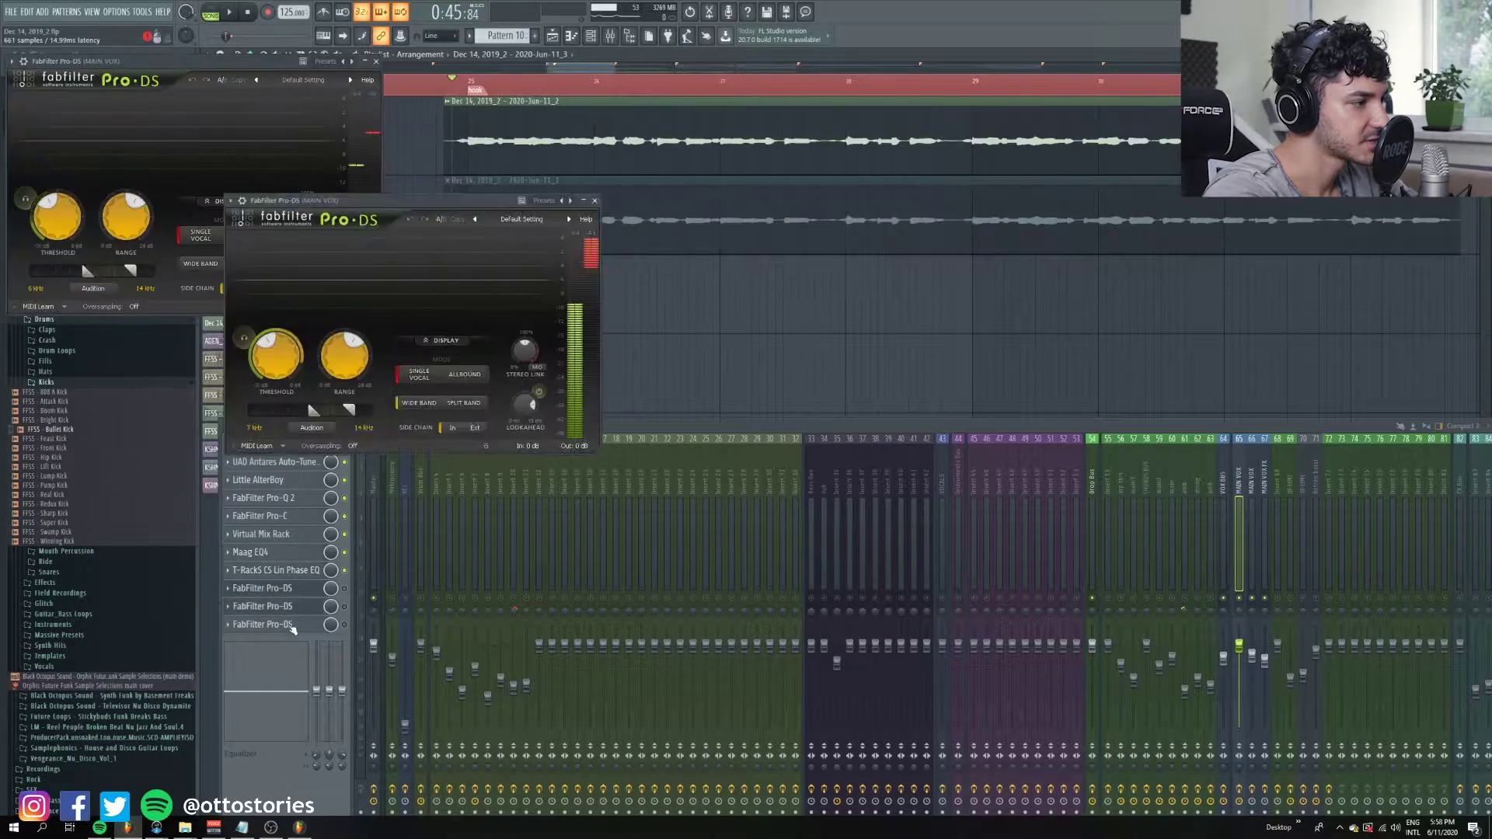
pyautogui.moveTo(326, 123); pyautogui.dragTo(904, 187)
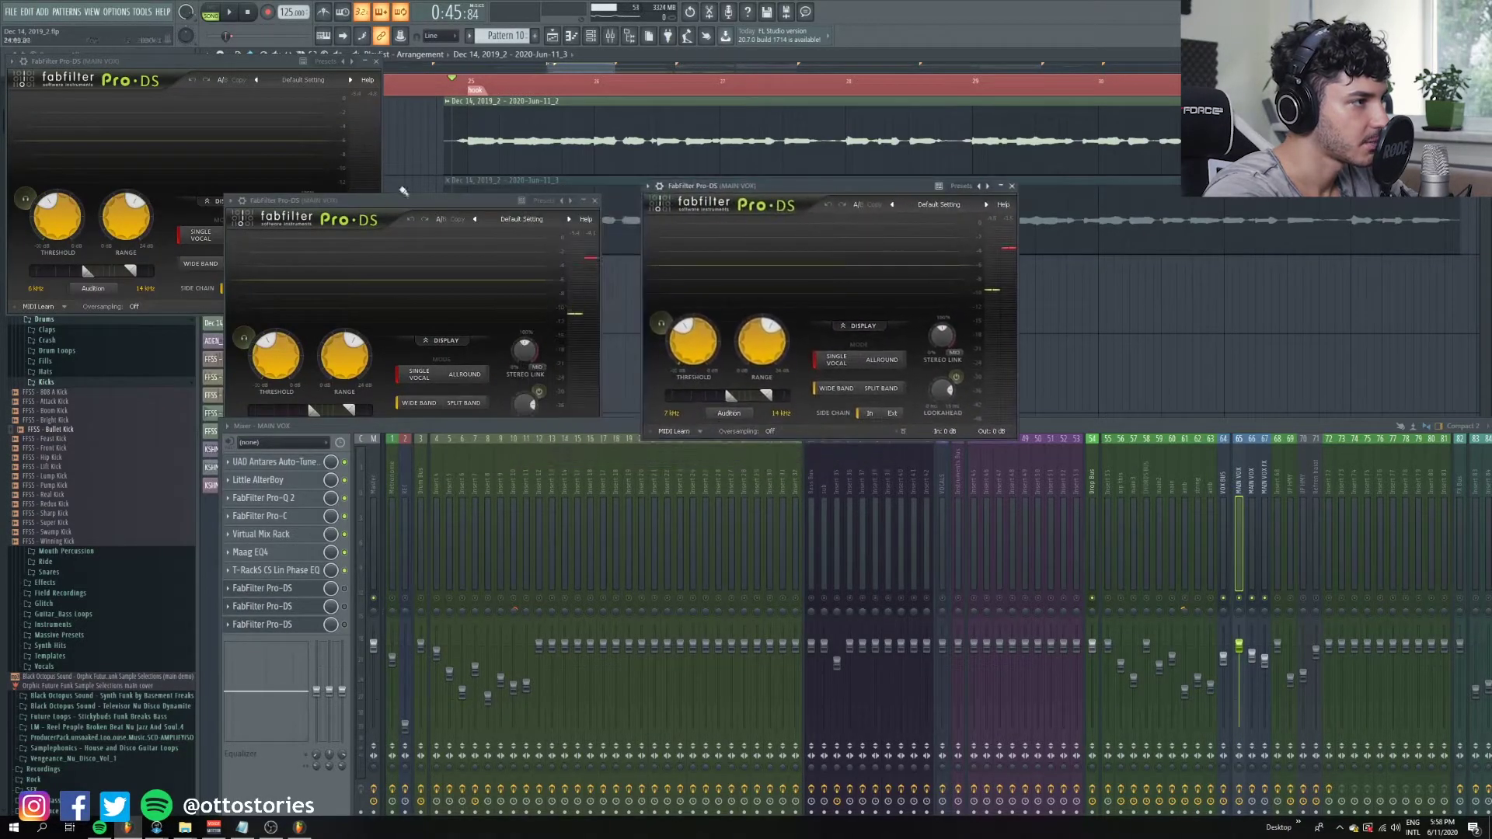
pyautogui.moveTo(392, 206); pyautogui.dragTo(411, 216)
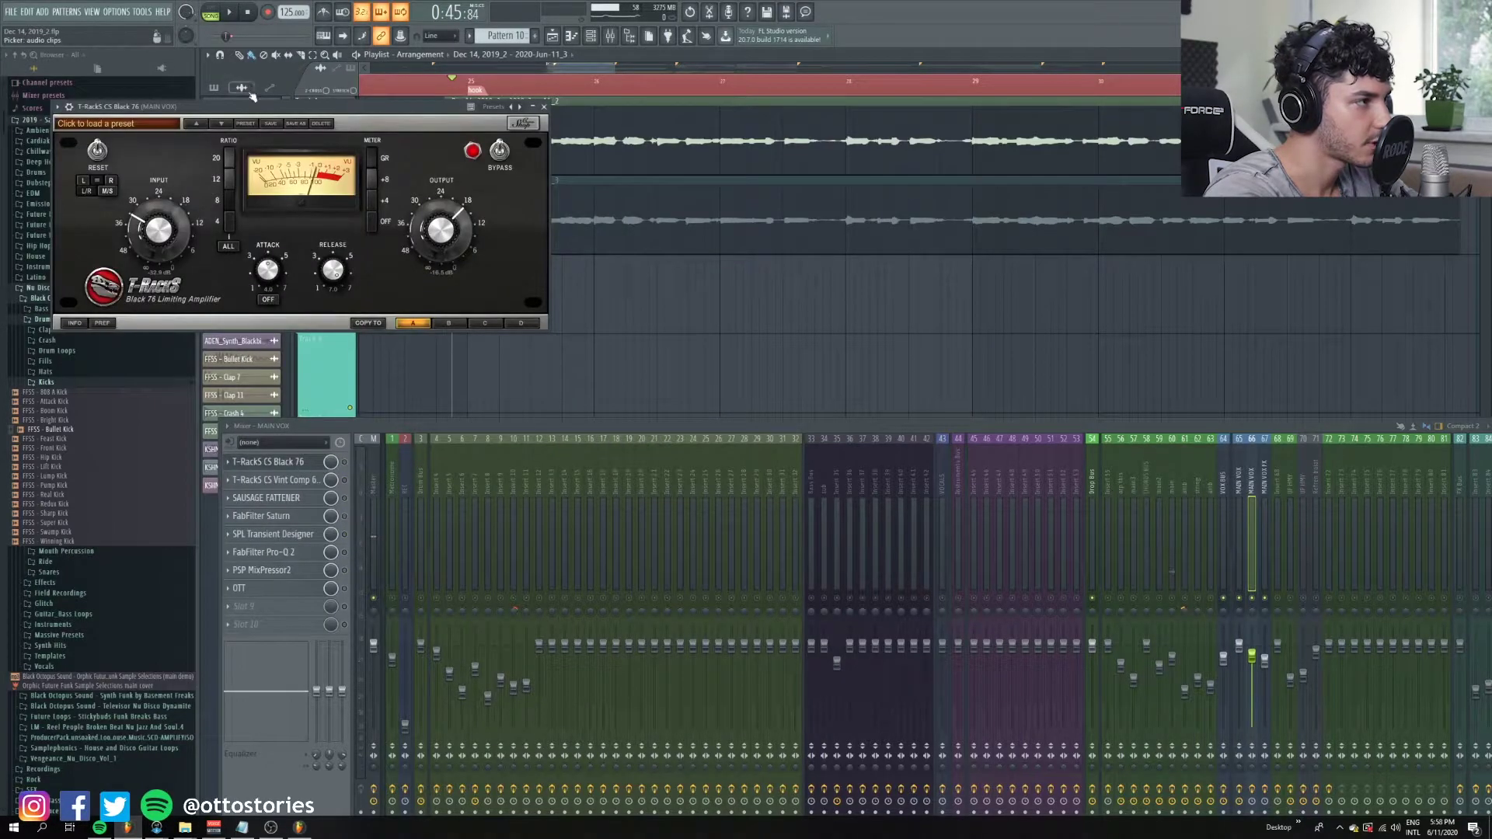
# Inspect the second MAIN VOX track's T-RackS Black 76, Vint Comp, Sausage Fattener, FabFilter Saturn and SPL Transient Designer.
pyautogui.moveTo(252, 105); pyautogui.dragTo(439, 122)
pyautogui.click(276, 479)
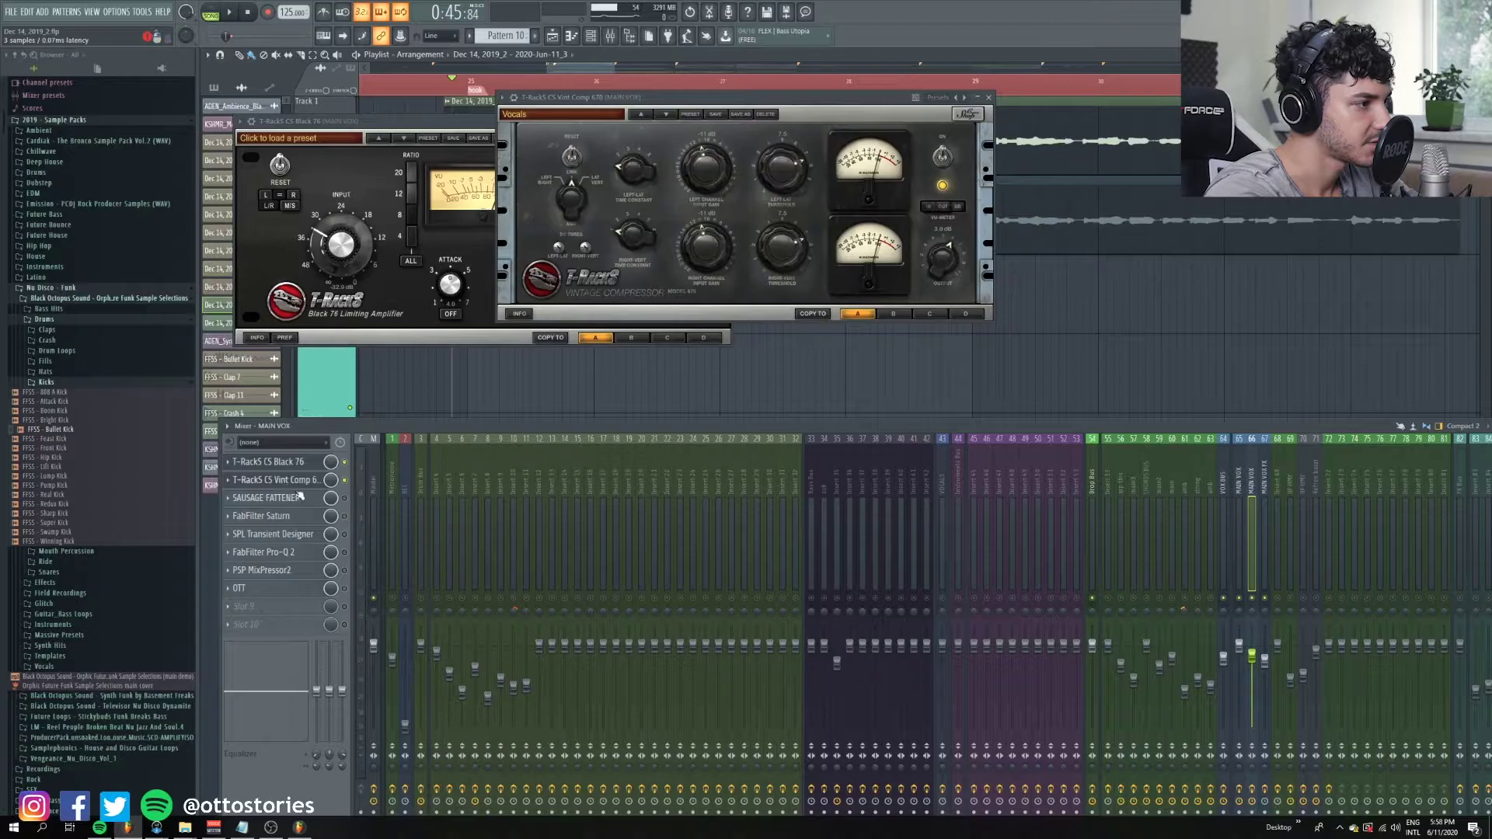
pyautogui.click(297, 496)
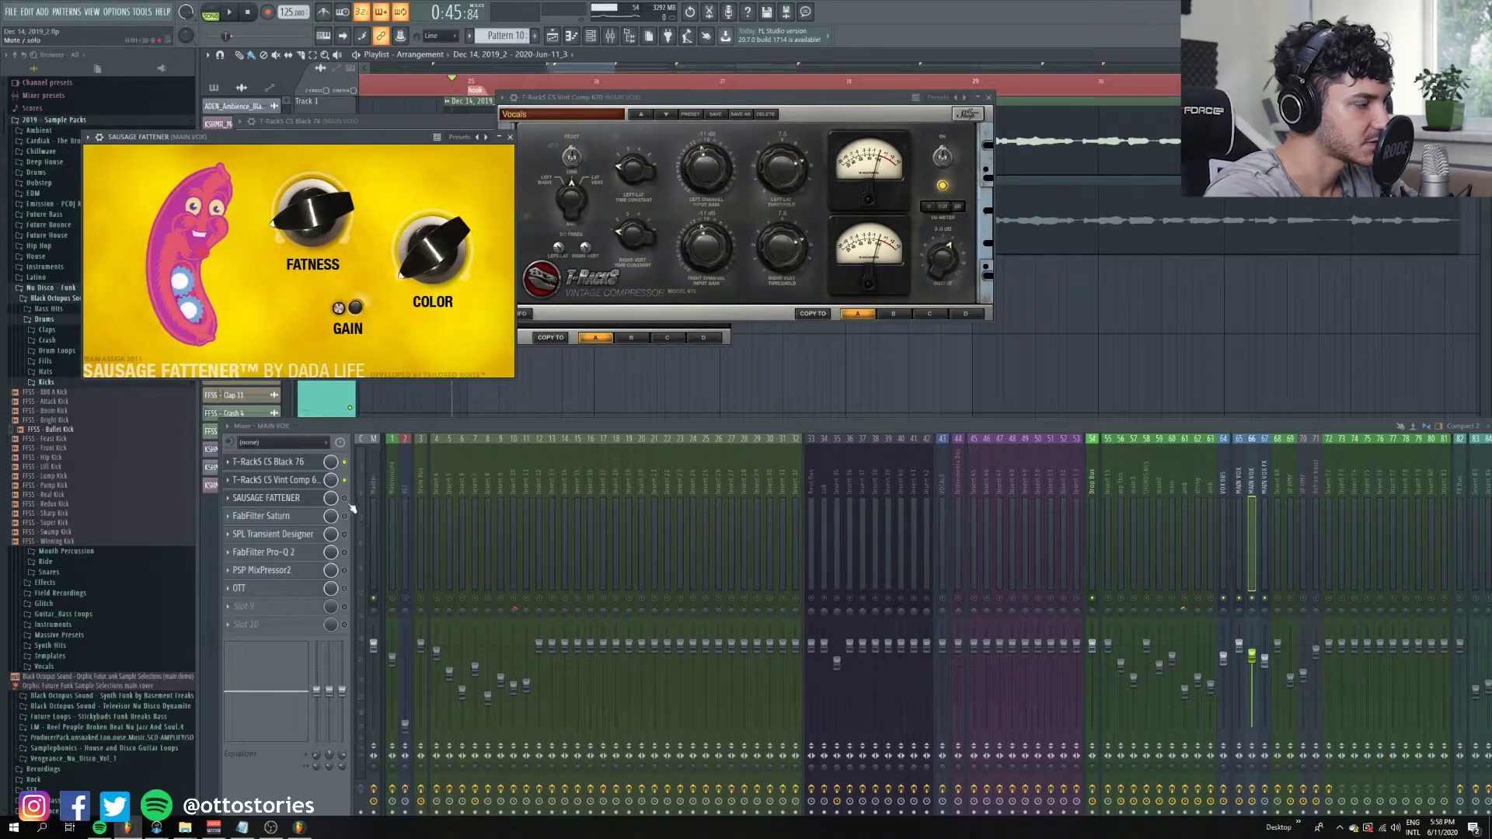
pyautogui.click(315, 516)
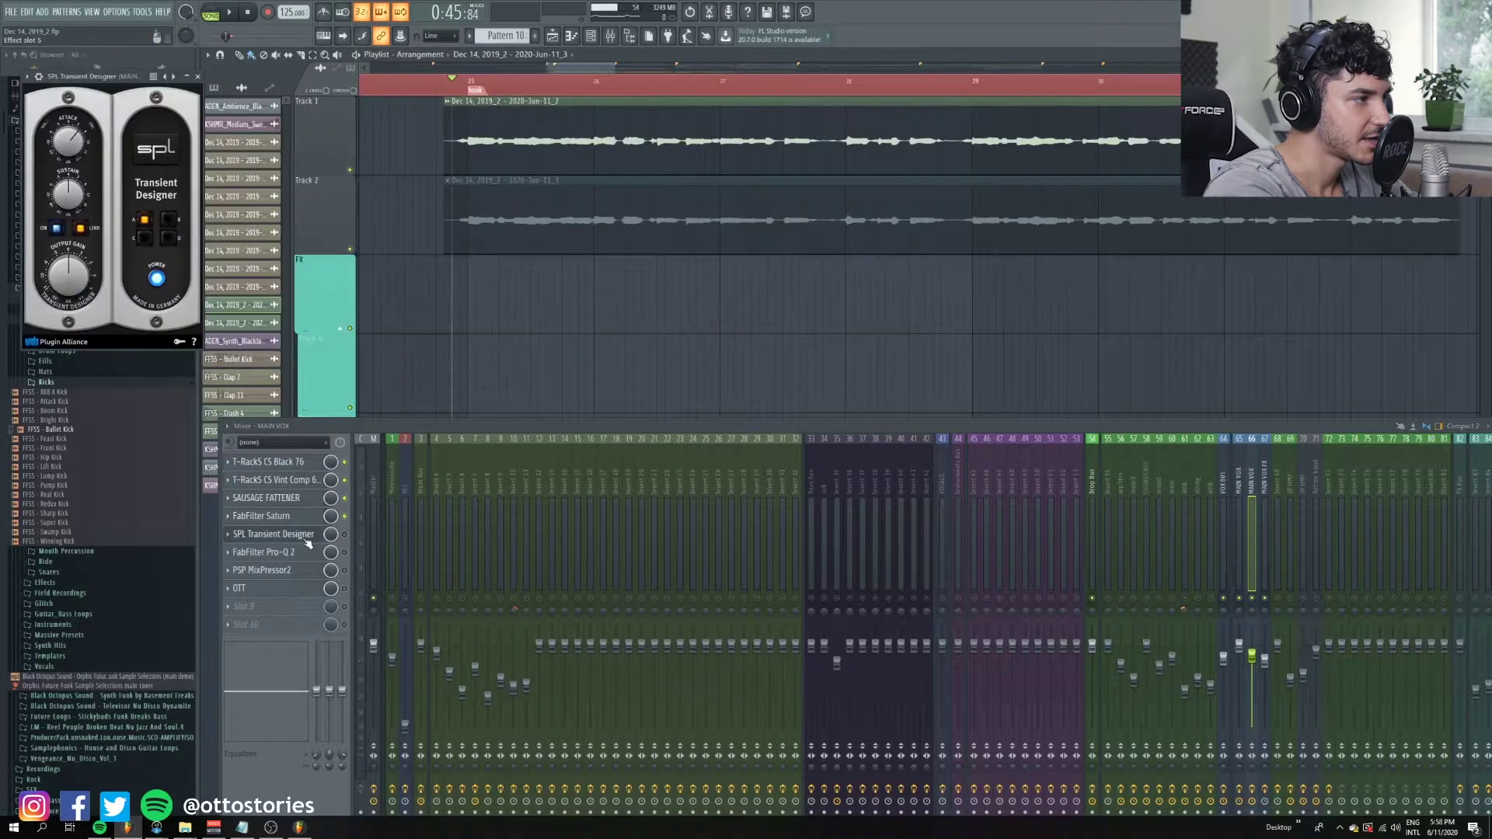
pyautogui.click(306, 537)
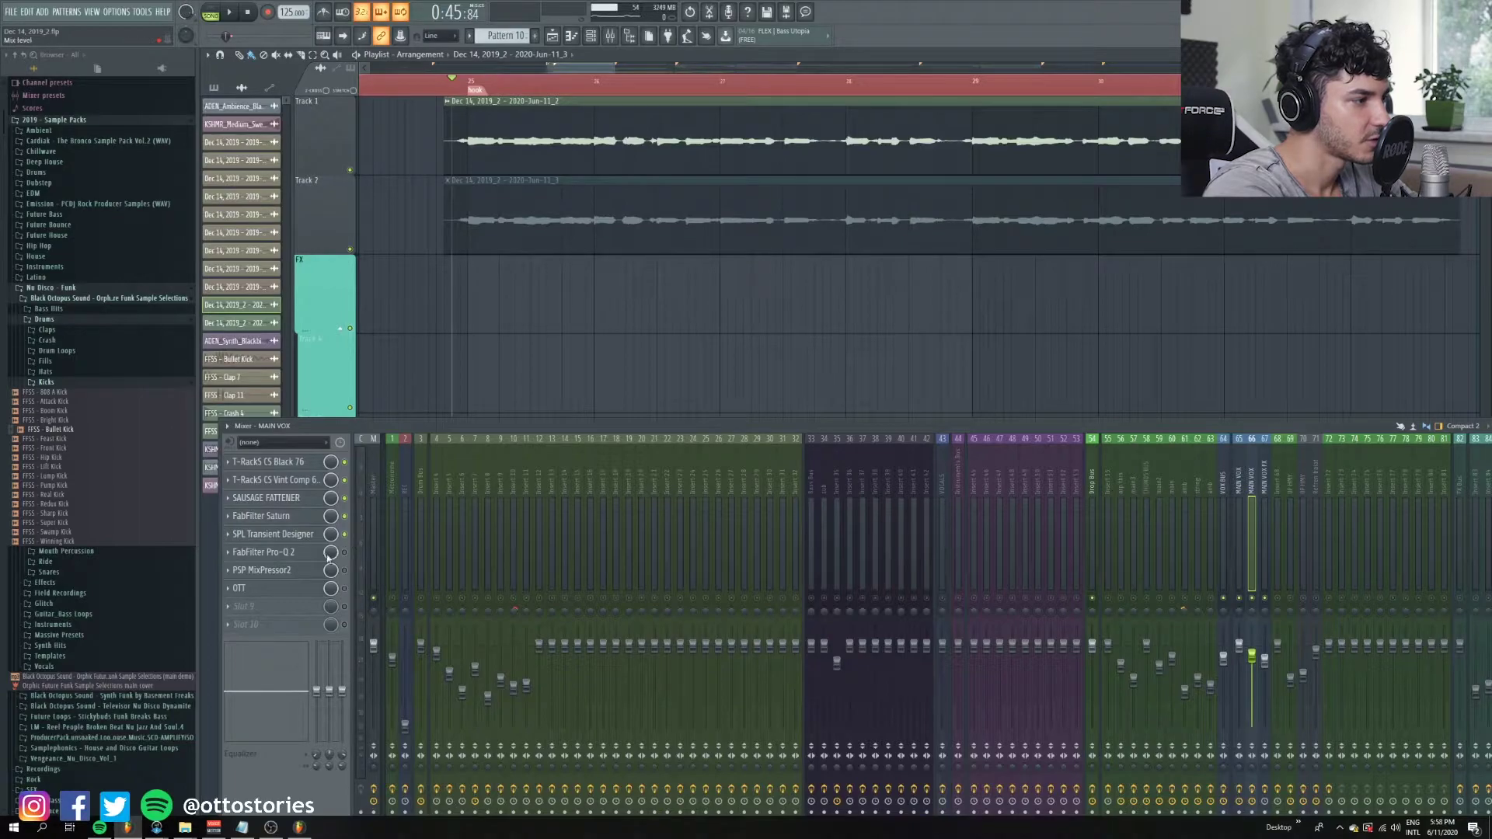
# Inspect the second MAIN VOX track's FabFilter Pro-Q 2, PSP MixPressor2 and OTT effects.
pyautogui.click(295, 553)
pyautogui.click(294, 552)
pyautogui.click(292, 570)
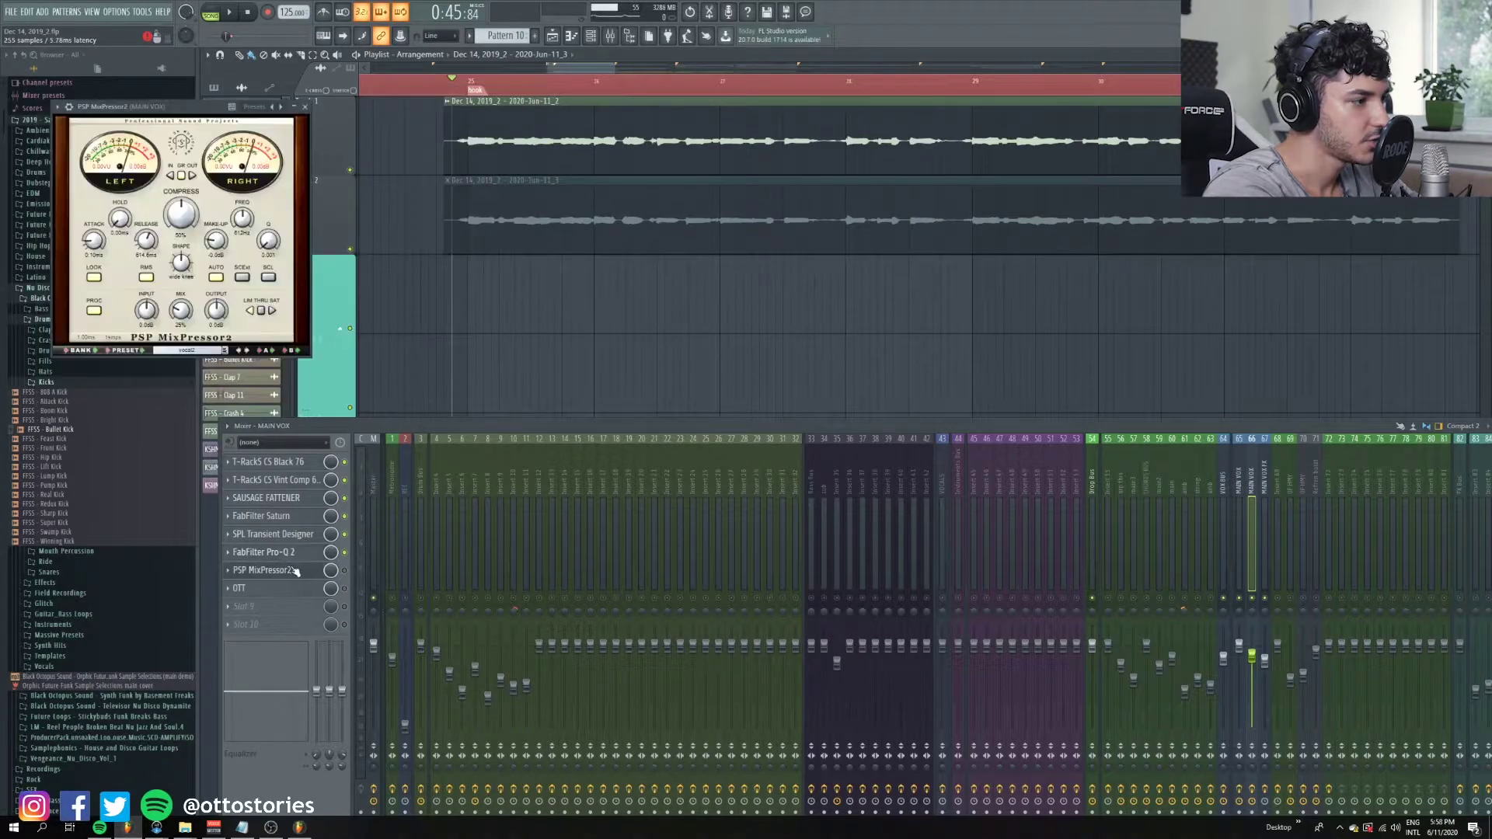
pyautogui.click(238, 589)
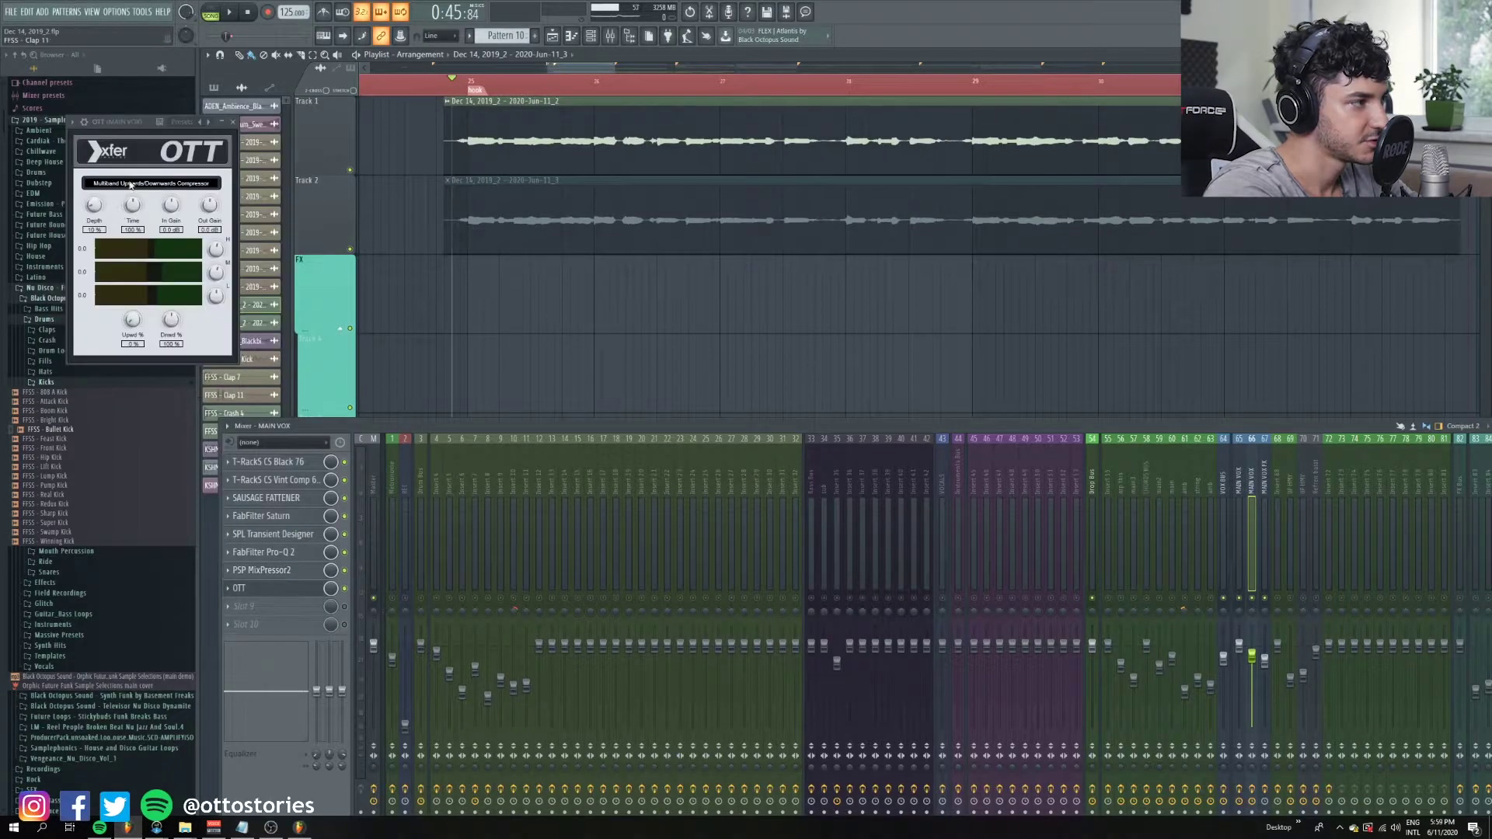
pyautogui.moveTo(140, 122); pyautogui.dragTo(285, 142)
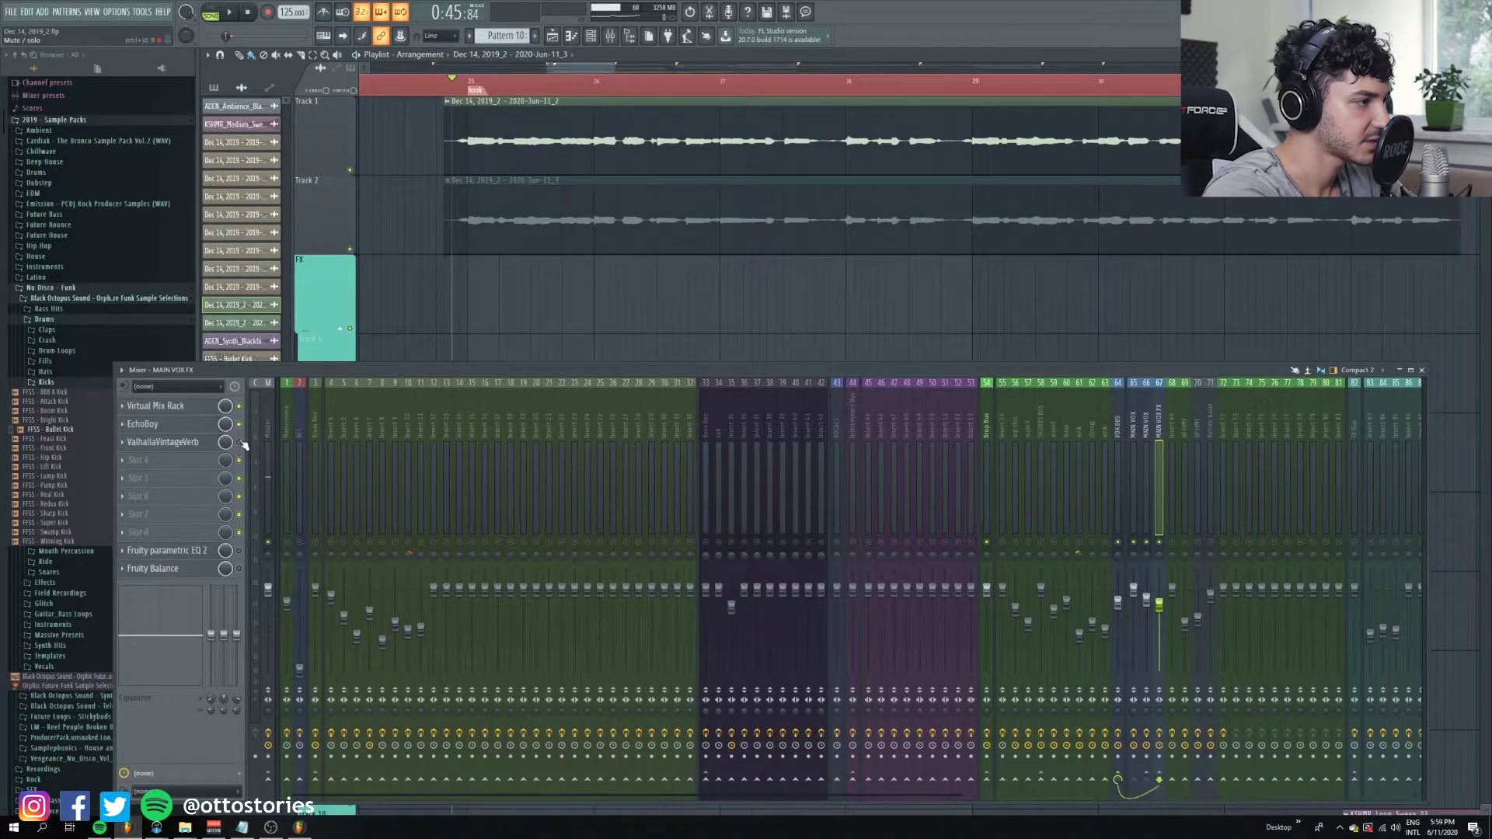
# Inspect the MAIN VOX FX track's EchoBoy, ValhallaVintageVerb and Fruity parametric EQ 2, and start playing the hook vocal.
pyautogui.click(175, 426)
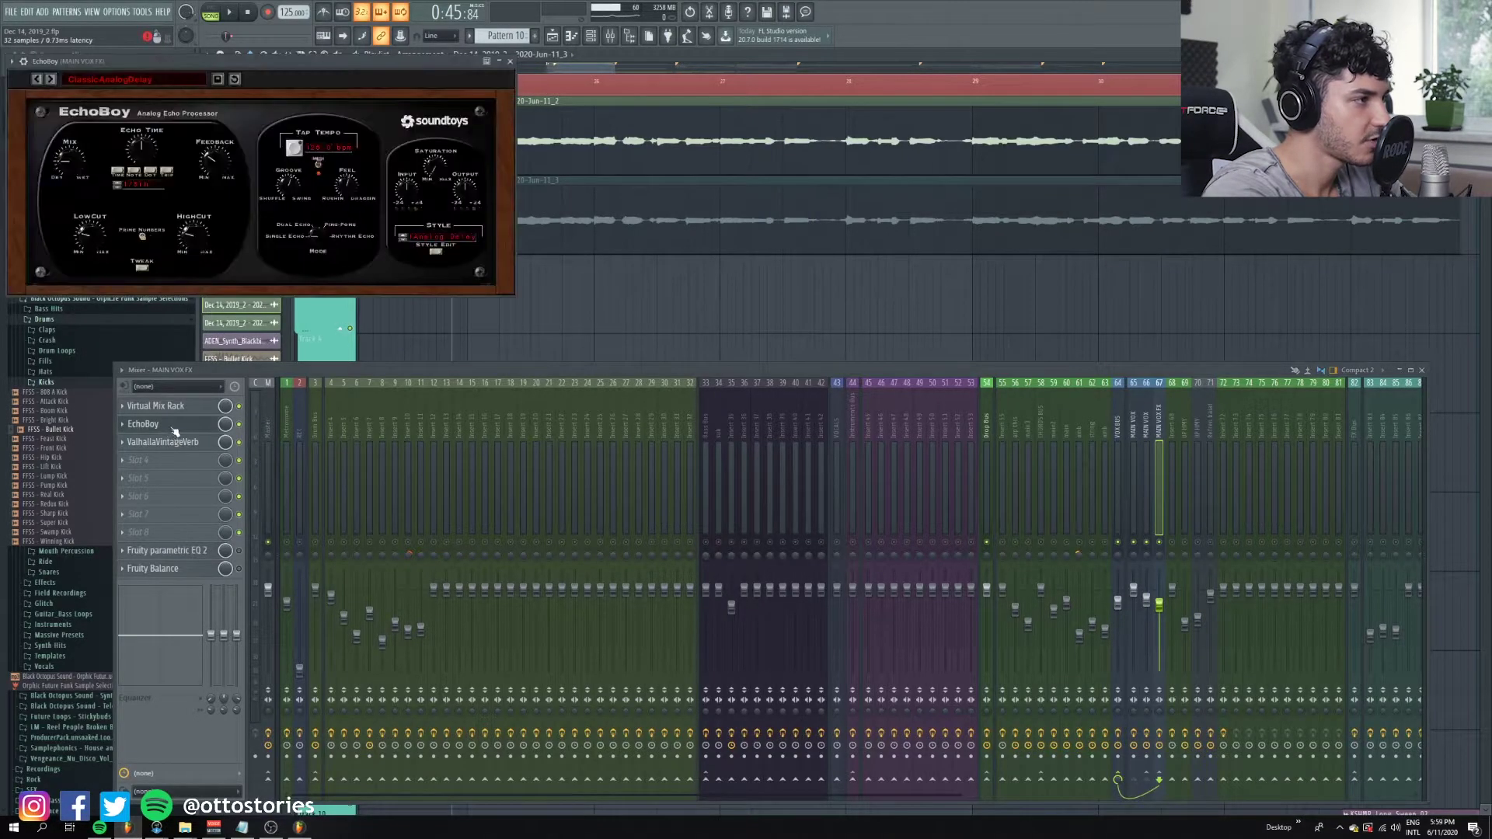
pyautogui.click(176, 426)
pyautogui.click(175, 442)
pyautogui.click(179, 443)
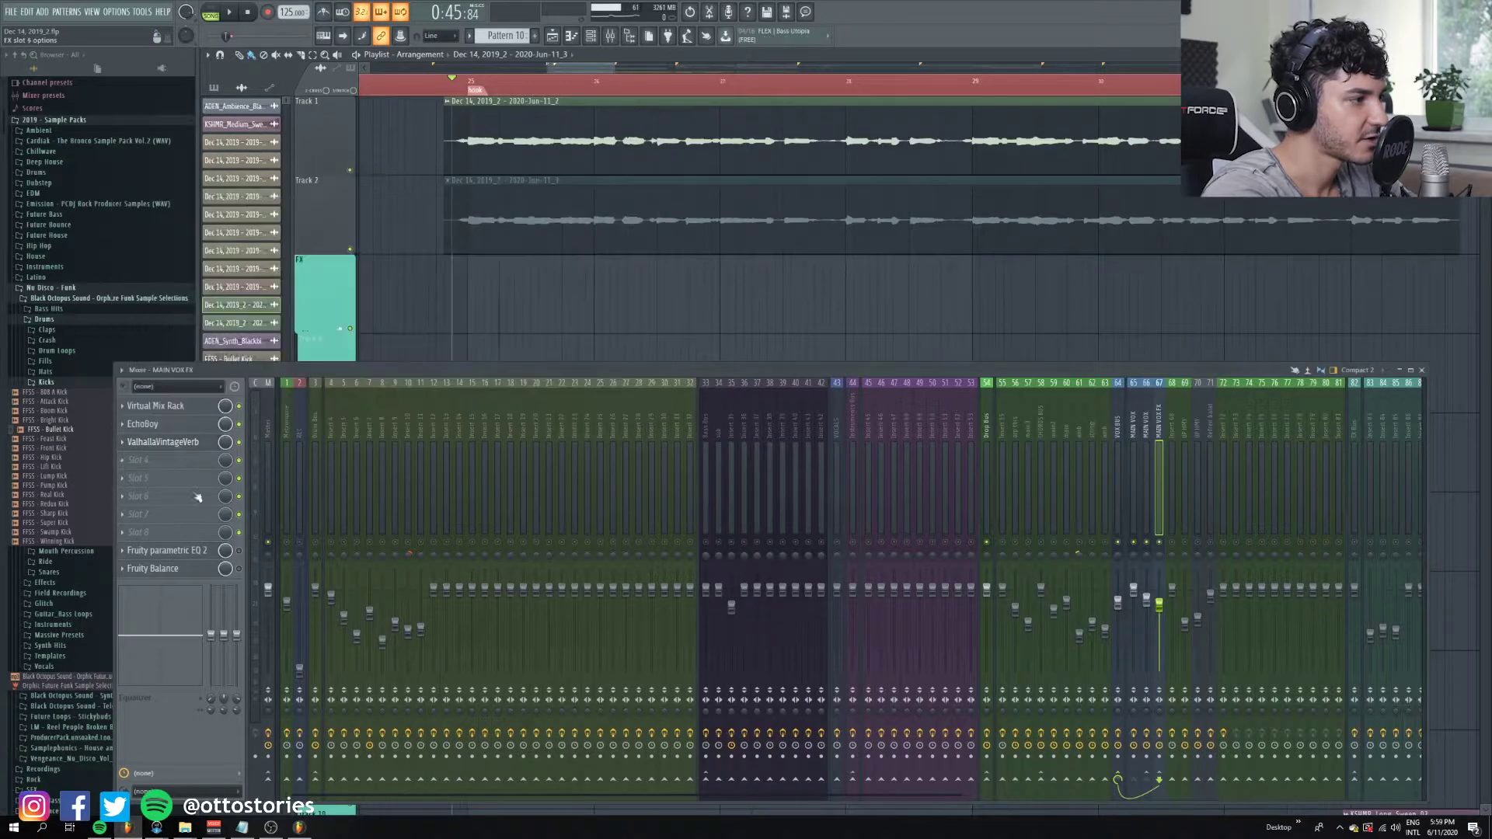
pyautogui.click(191, 551)
pyautogui.press('space')
pyautogui.click(191, 551)
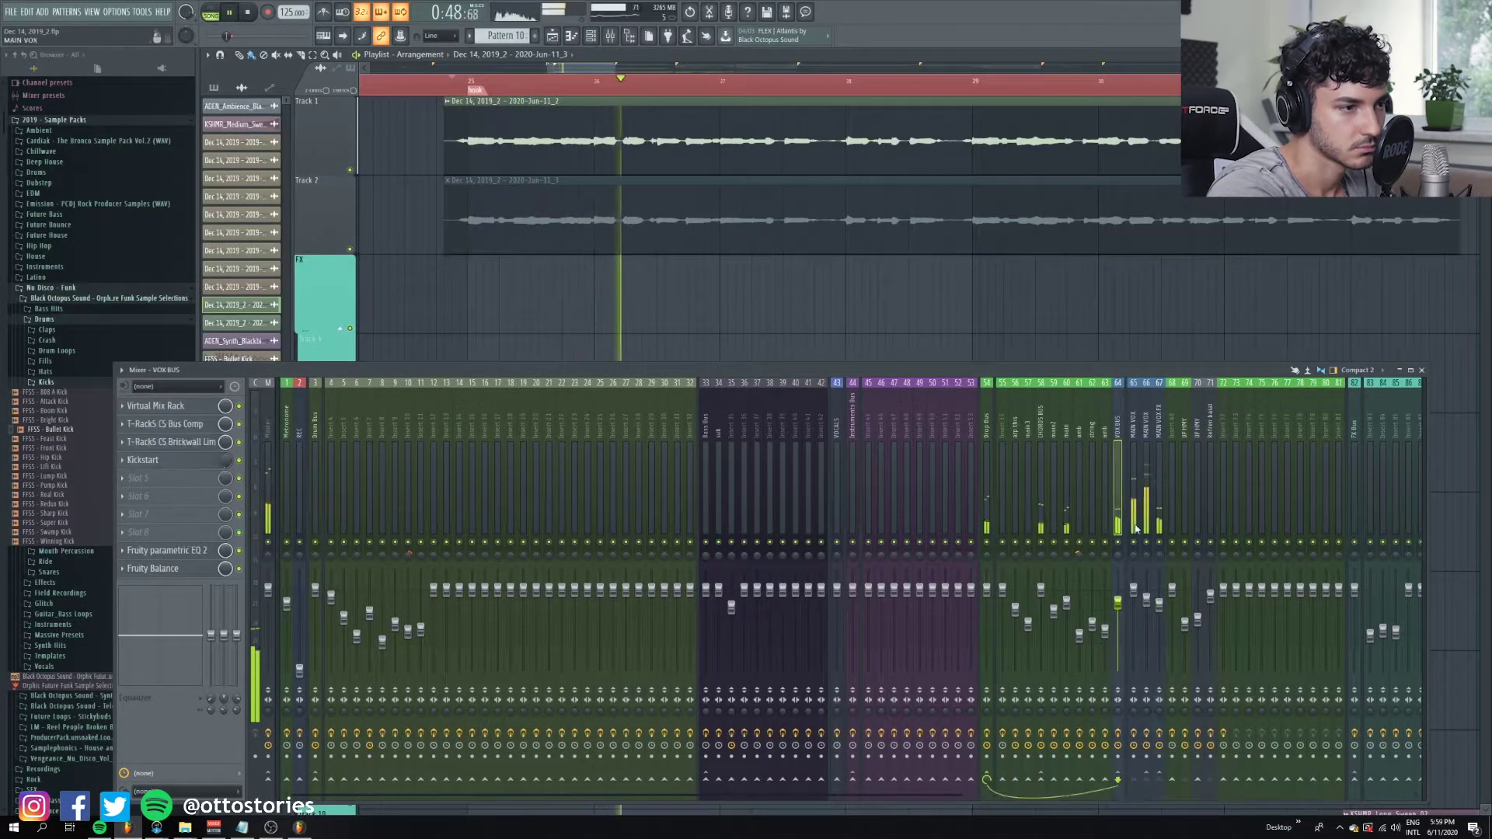
# Audition the hook vocal while checking the MAIN VOX mixer tracks and the recorded clips on Tracks 1 and 2.
pyautogui.click(1148, 549)
pyautogui.click(1138, 644)
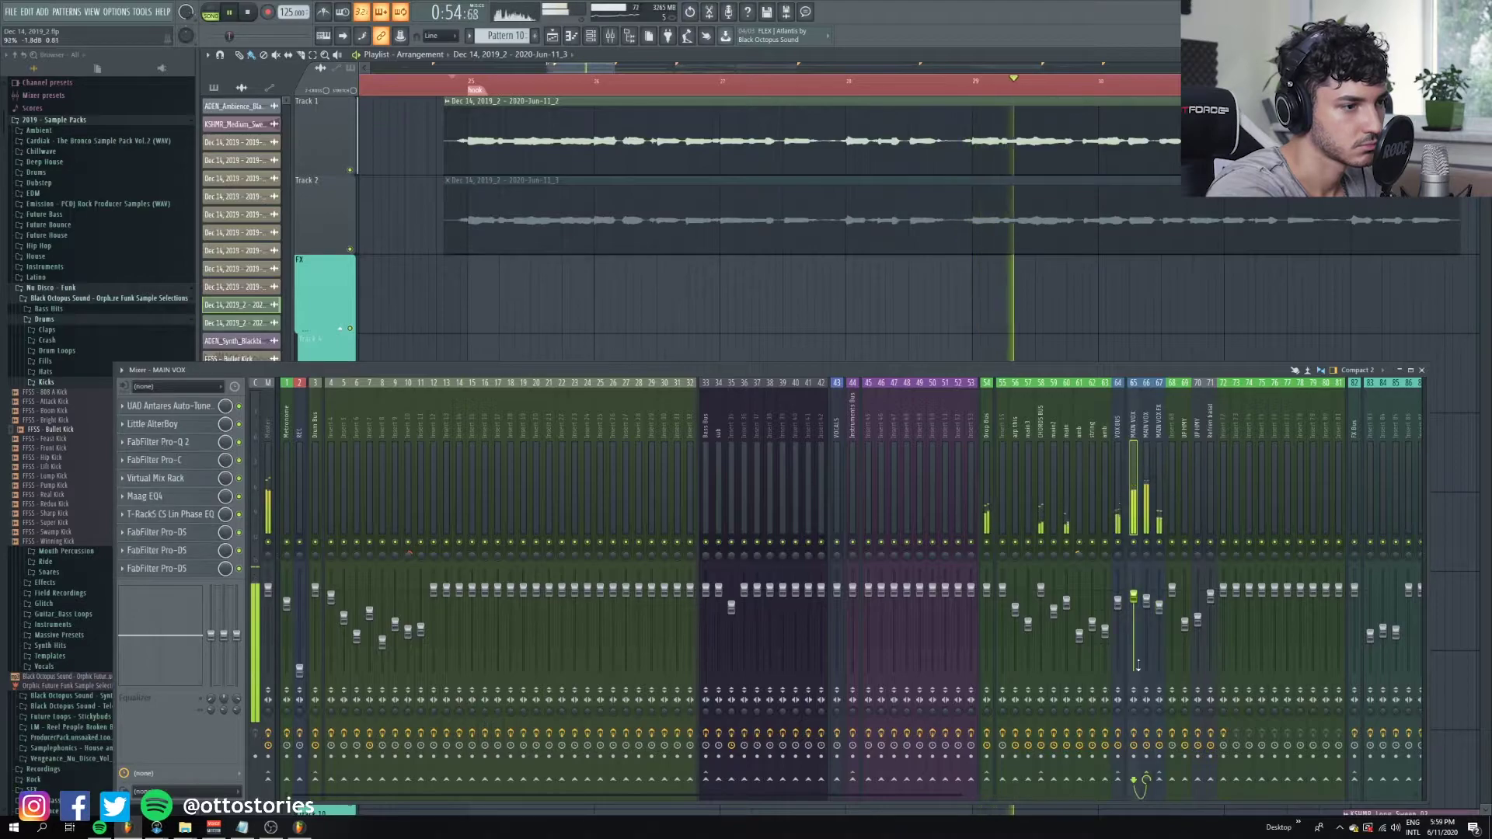
pyautogui.keyDown('ctrl'); pyautogui.scroll(-4, 820, 217); pyautogui.keyUp('ctrl')
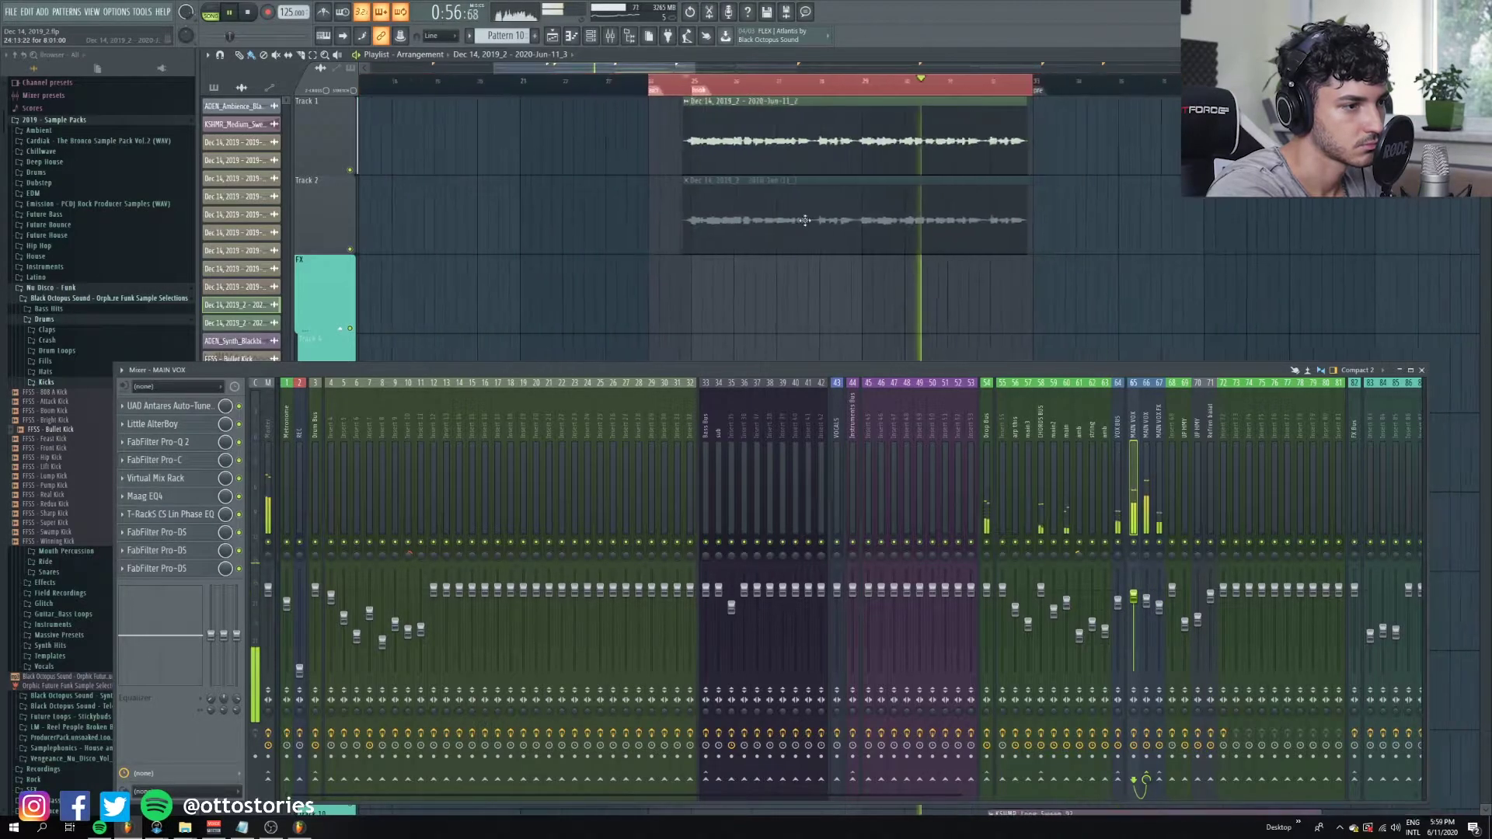
pyautogui.keyDown('ctrl'); pyautogui.scroll(3, 840, 256); pyautogui.keyUp('ctrl')
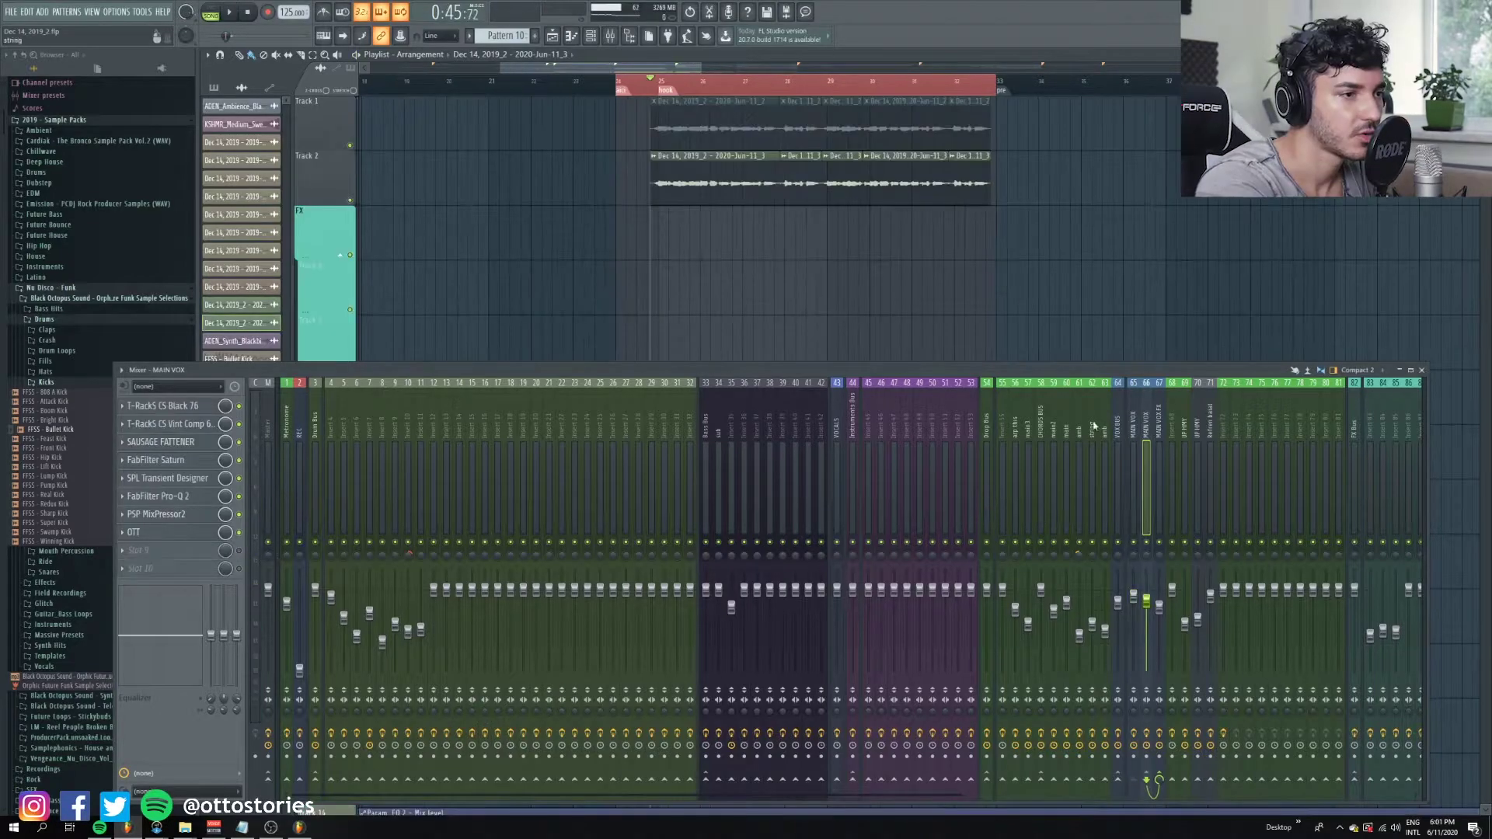
pyautogui.click(1143, 415)
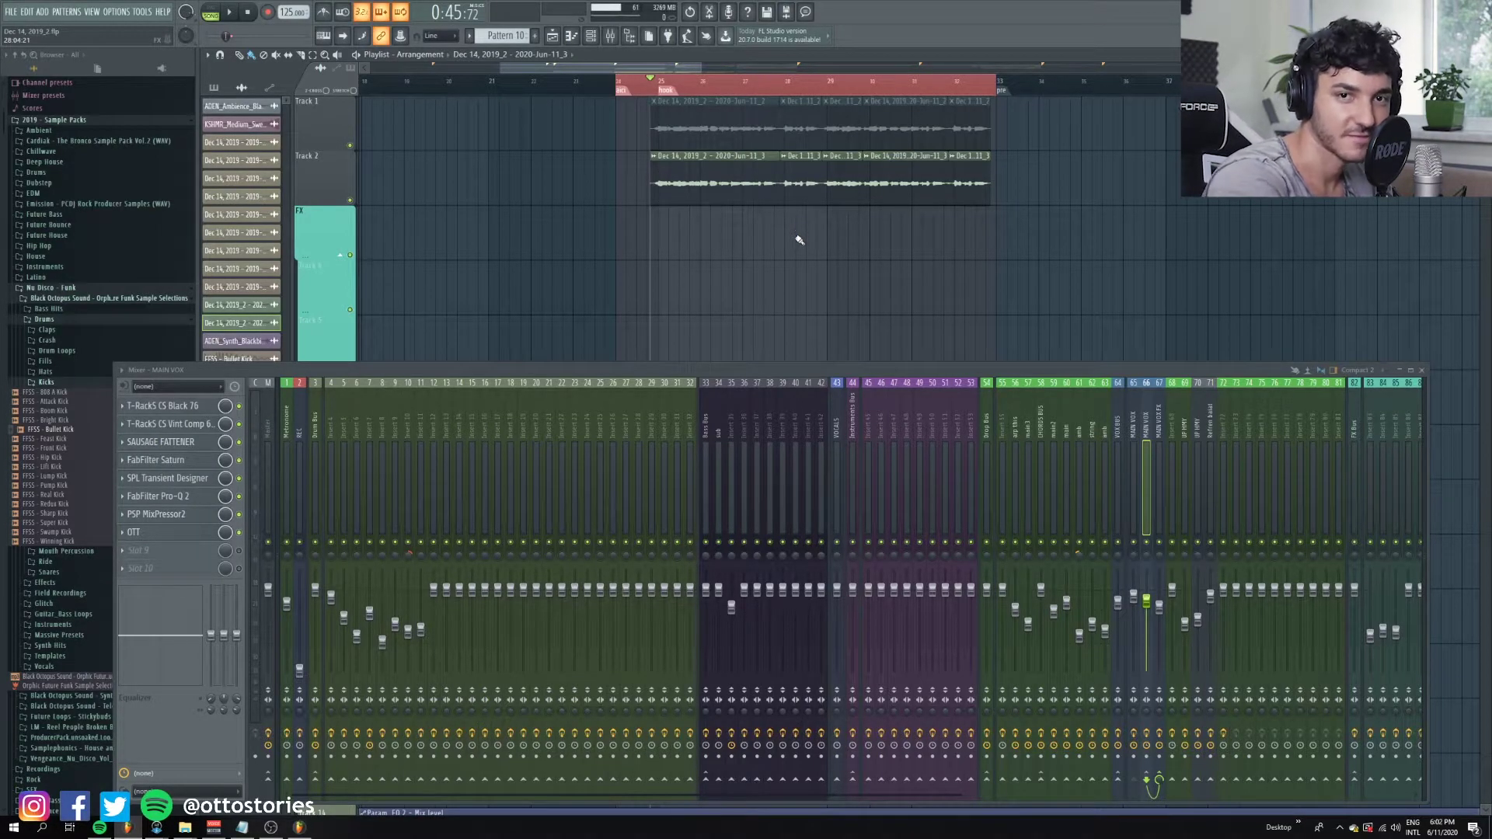
# Hide the mixer and review the Vocals group's Verse, Verse Trim and Chorus clips, including Tracks 49 and 51.
pyautogui.scroll(-1, 796, 270)
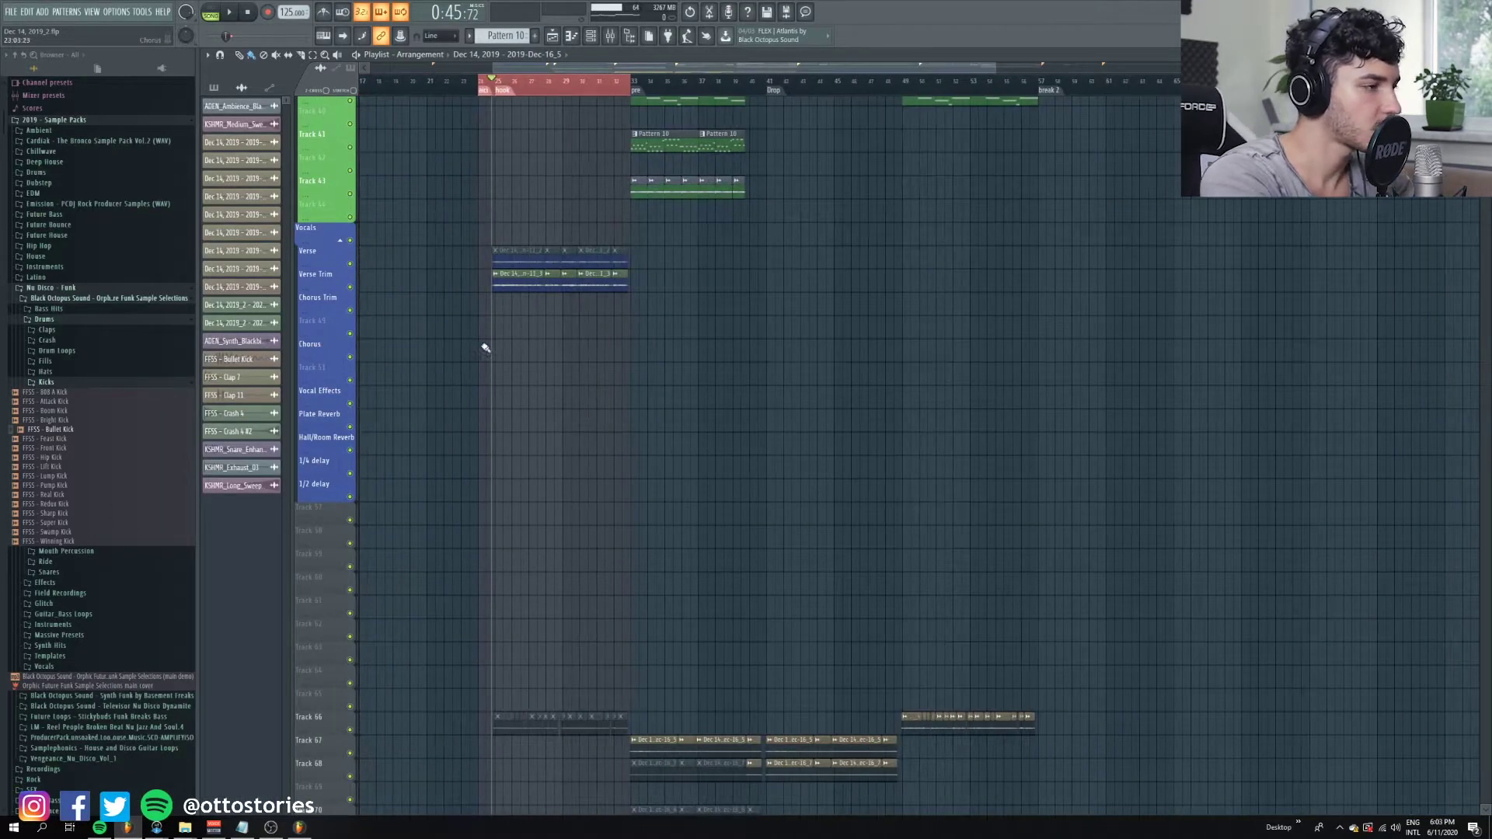
pyautogui.press('F9')
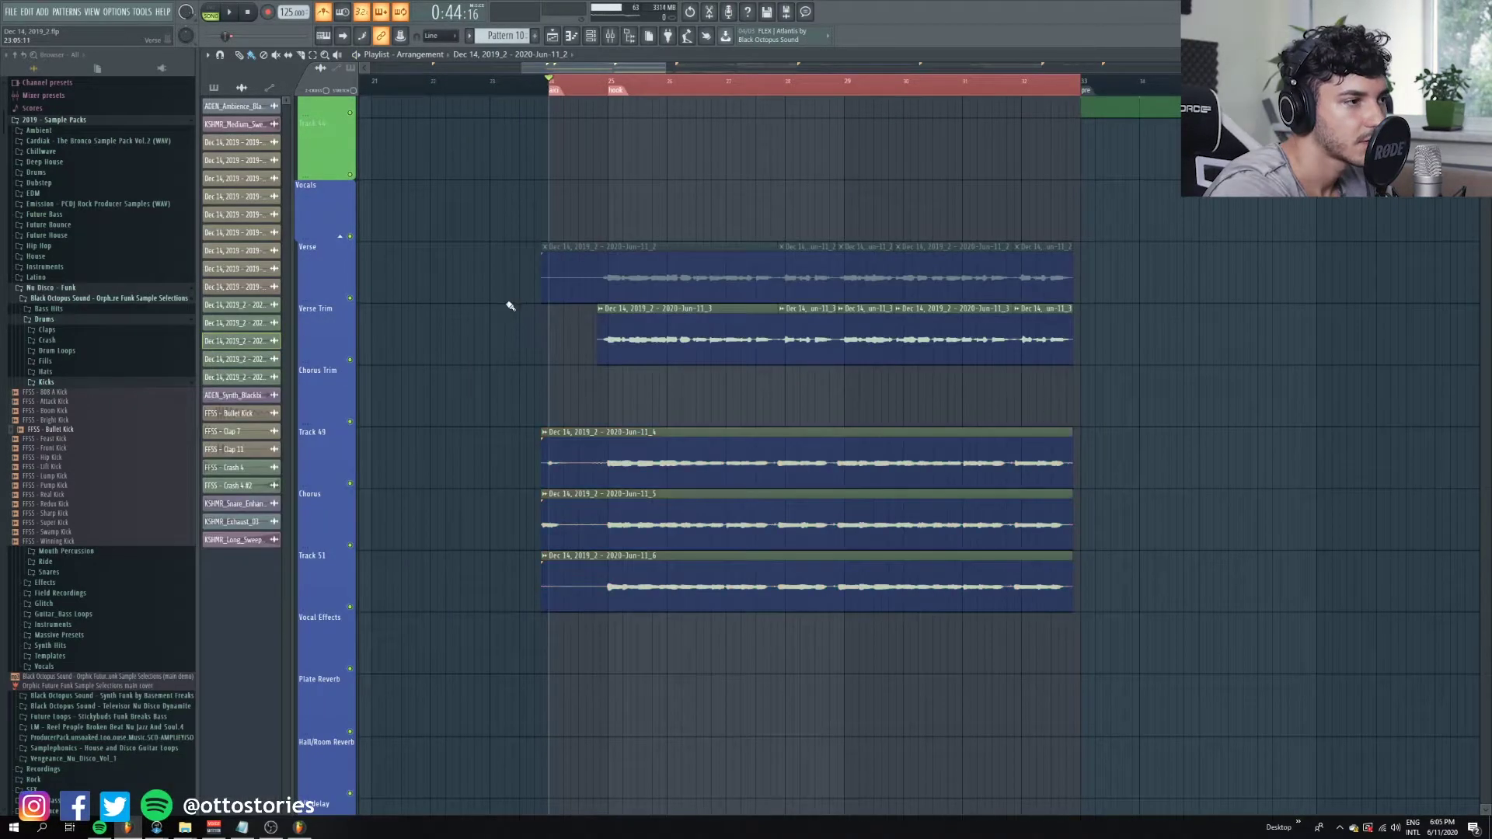
pyautogui.scroll(-3, 598, 373)
pyautogui.scroll(-1, 650, 407)
pyautogui.moveTo(583, 375); pyautogui.dragTo(631, 533)
pyautogui.moveTo(643, 450); pyautogui.dragTo(843, 456)
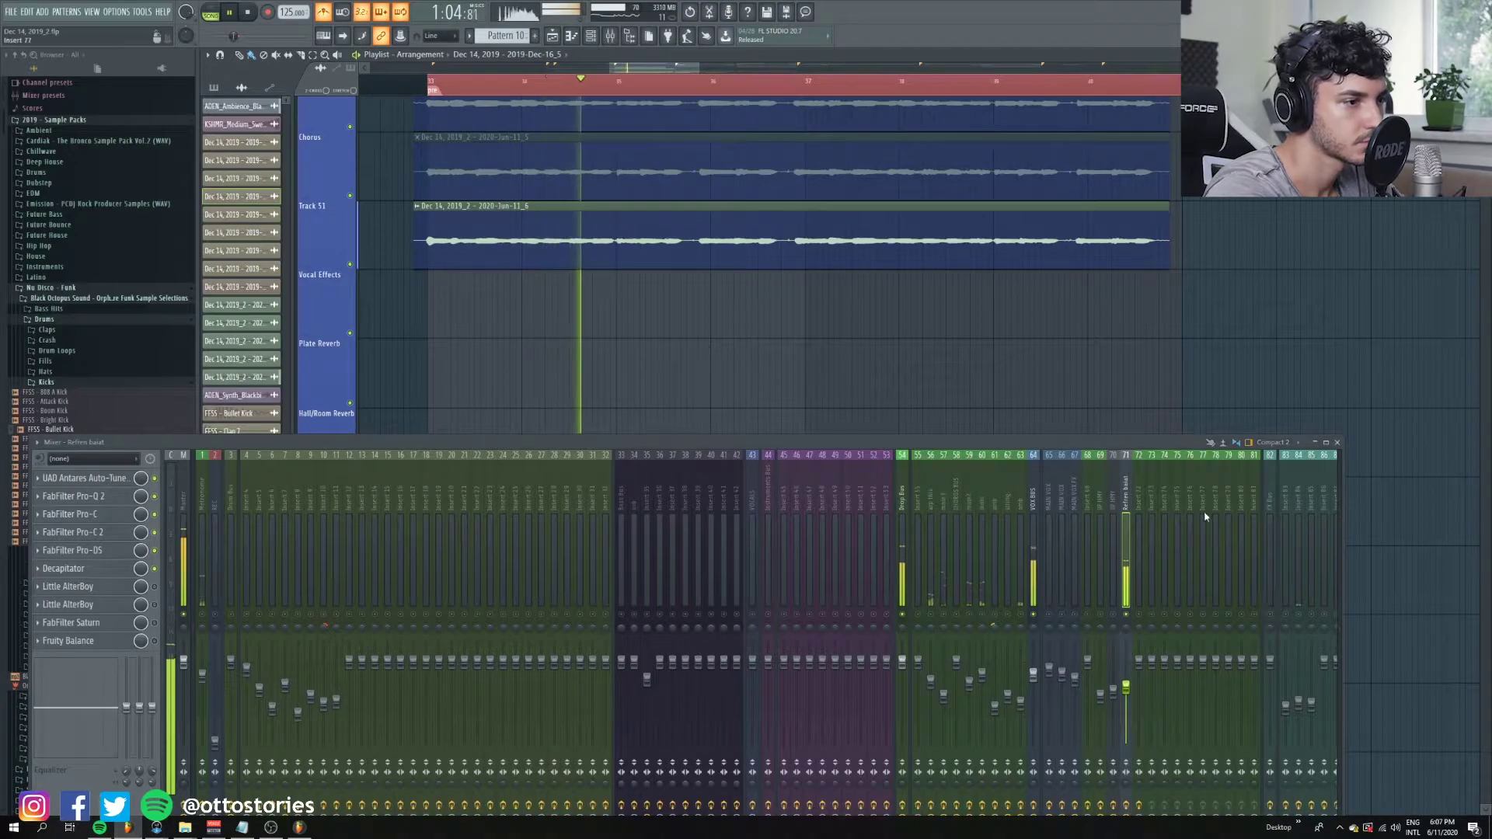
# Stop playback of the pre-drop vocal on Track 51 and save the project.
pyautogui.press('space')
pyautogui.scroll(3, 489, 267)
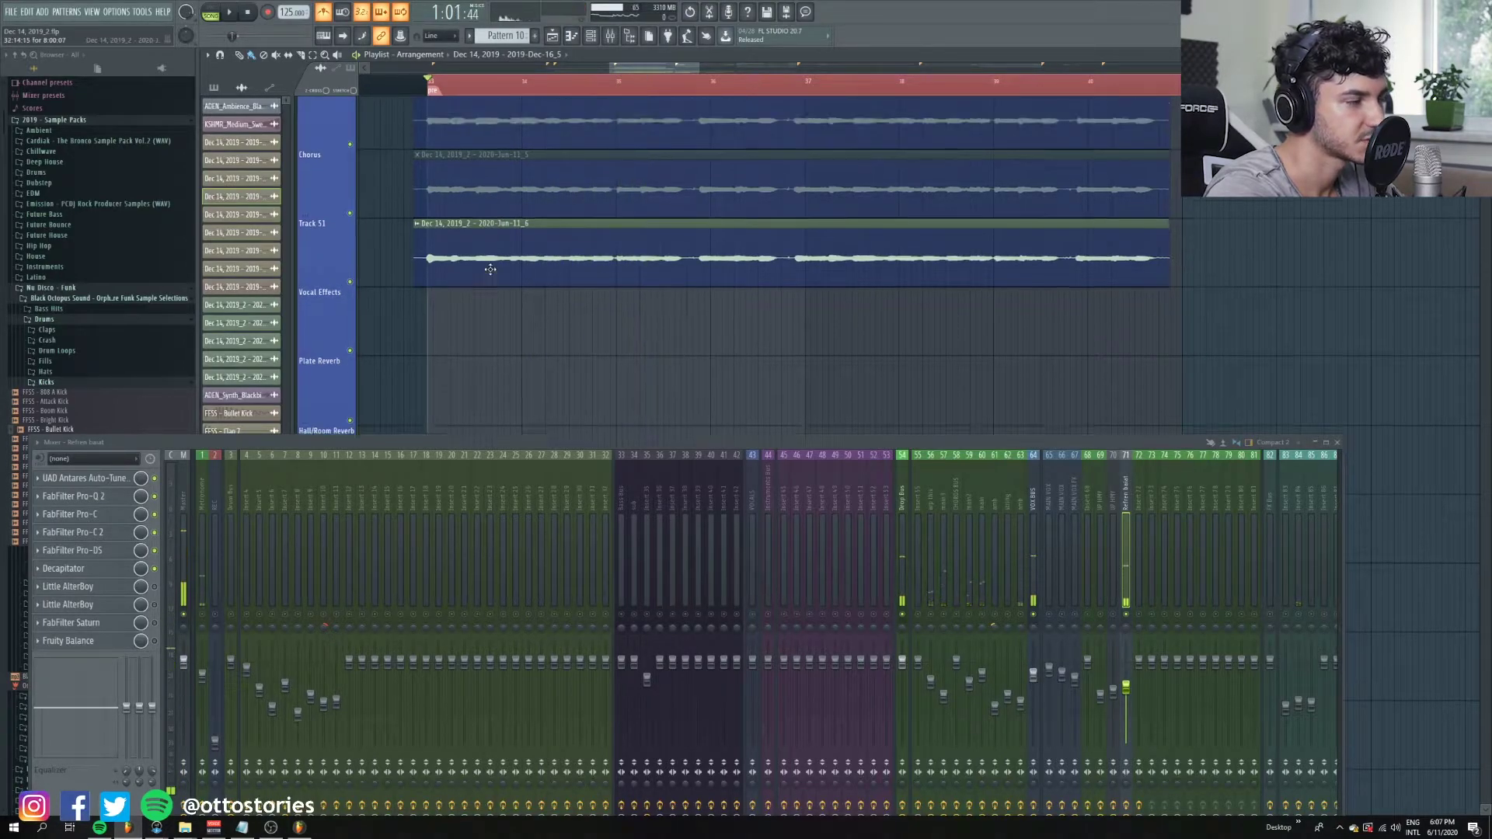
pyautogui.scroll(-3, 482, 266)
pyautogui.hotkey('ctrl', 's')
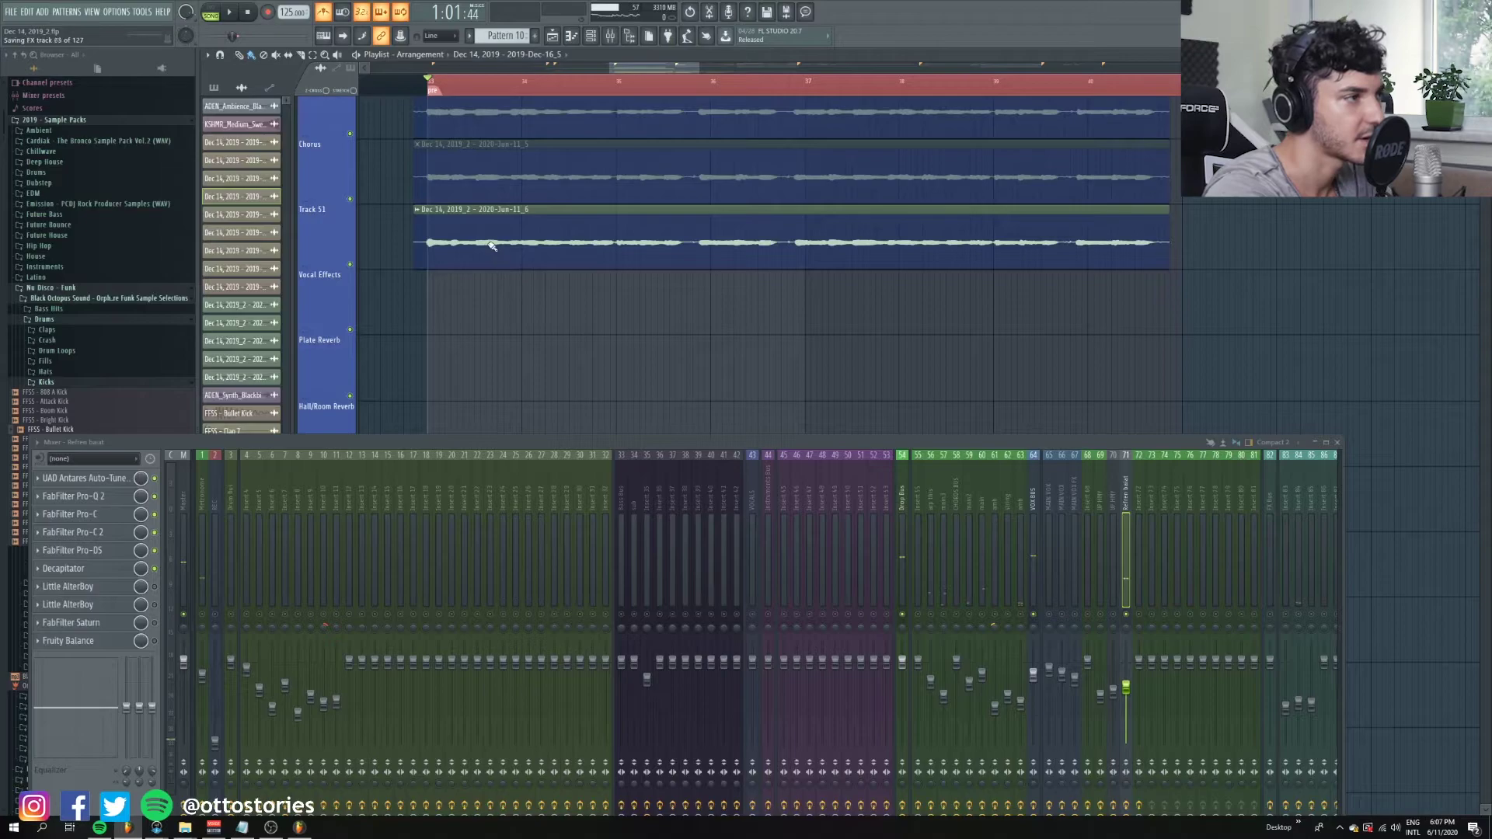
pyautogui.scroll(-2, 491, 246)
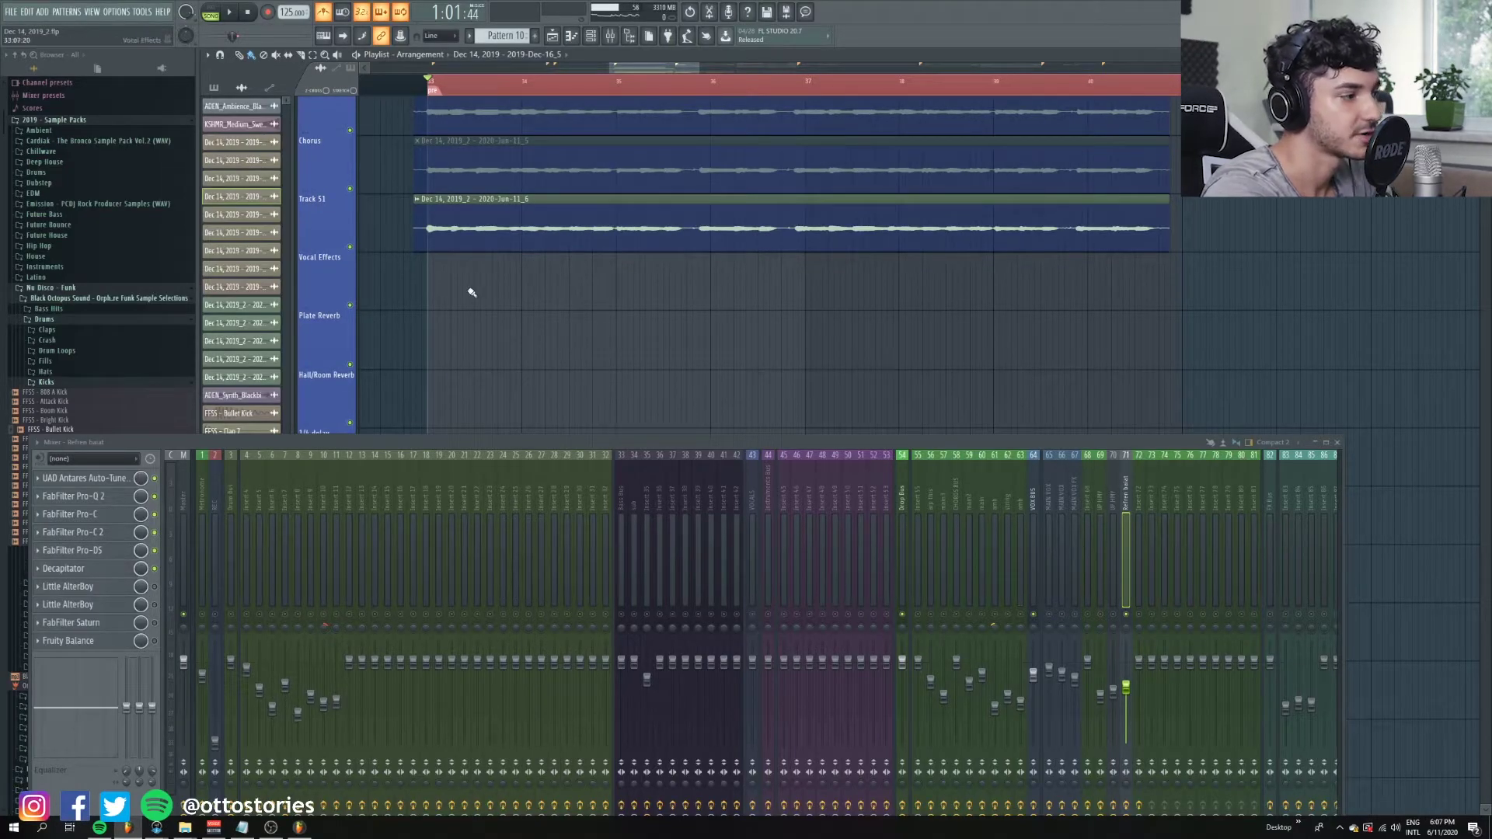
# Inspect the pitch, formant and mix settings of the vocal track's first Little AlterBoy, then close it.
pyautogui.click(102, 589)
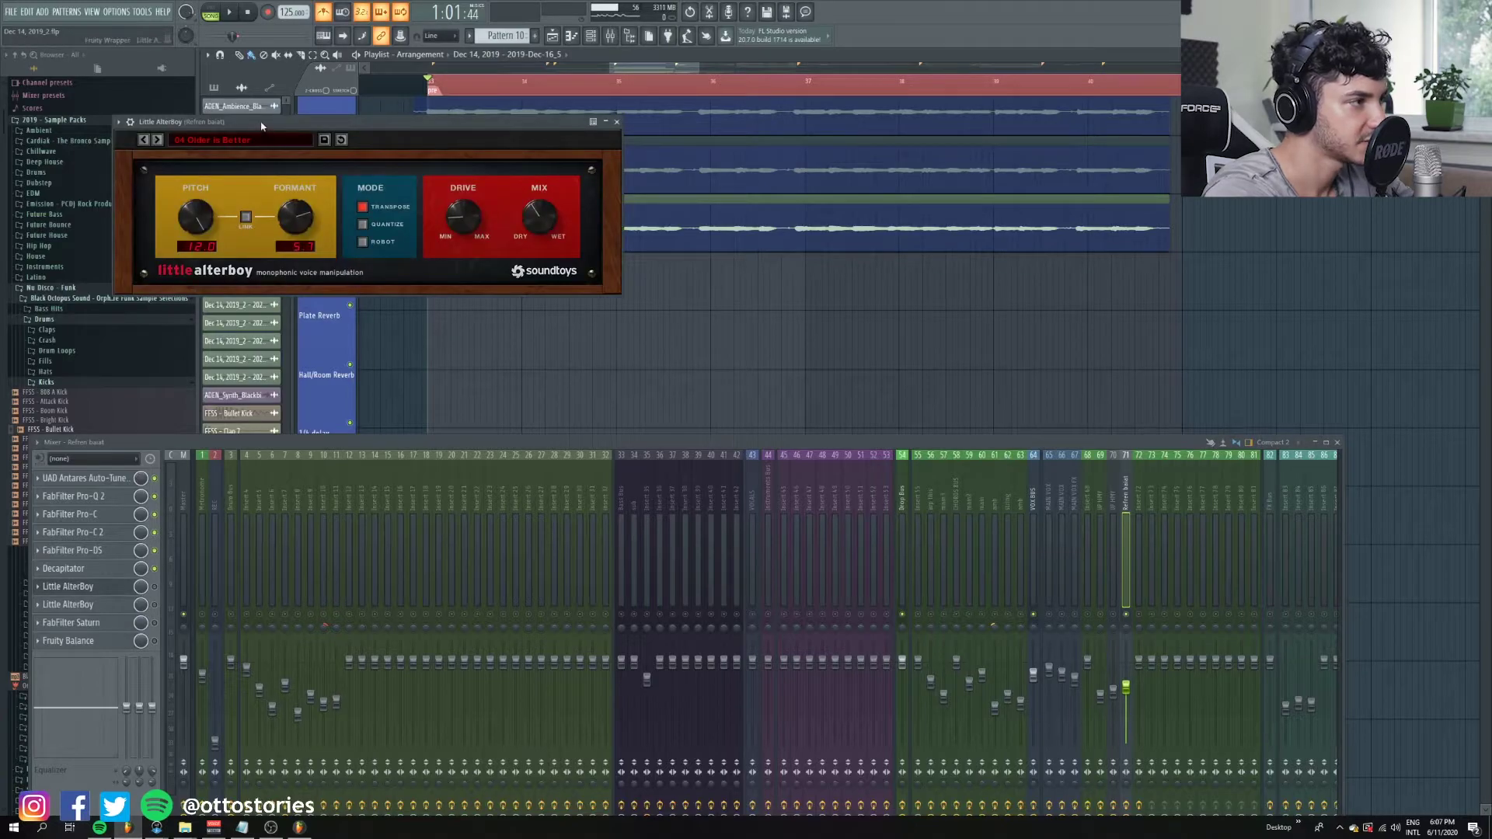
pyautogui.moveTo(262, 126); pyautogui.dragTo(290, 144)
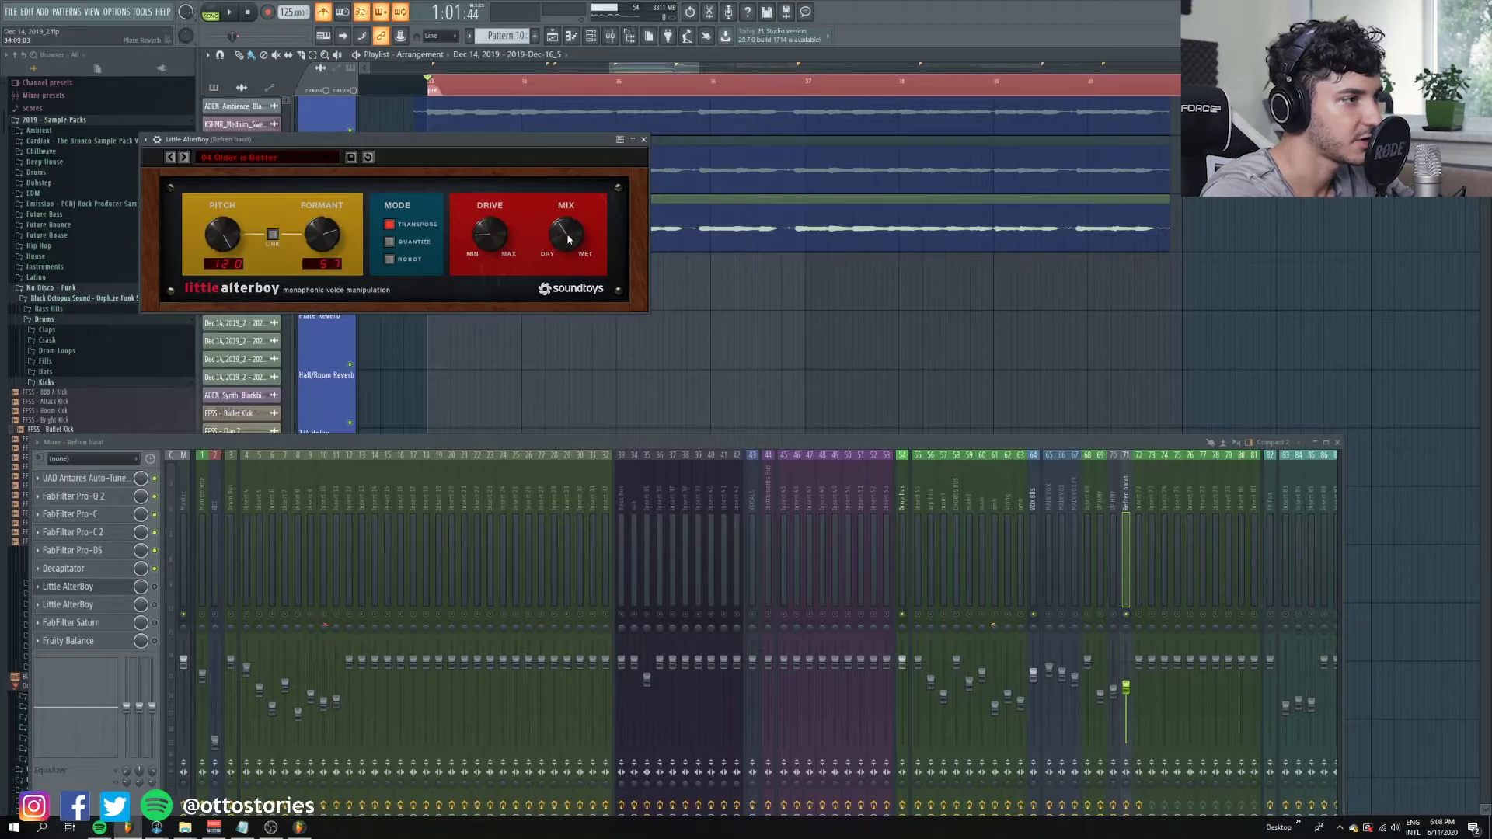
pyautogui.press('Escape')
# Play the Track 51 vocal without the first Little AlterBoy, enable the effect and play the vocal again.
pyautogui.press('space')
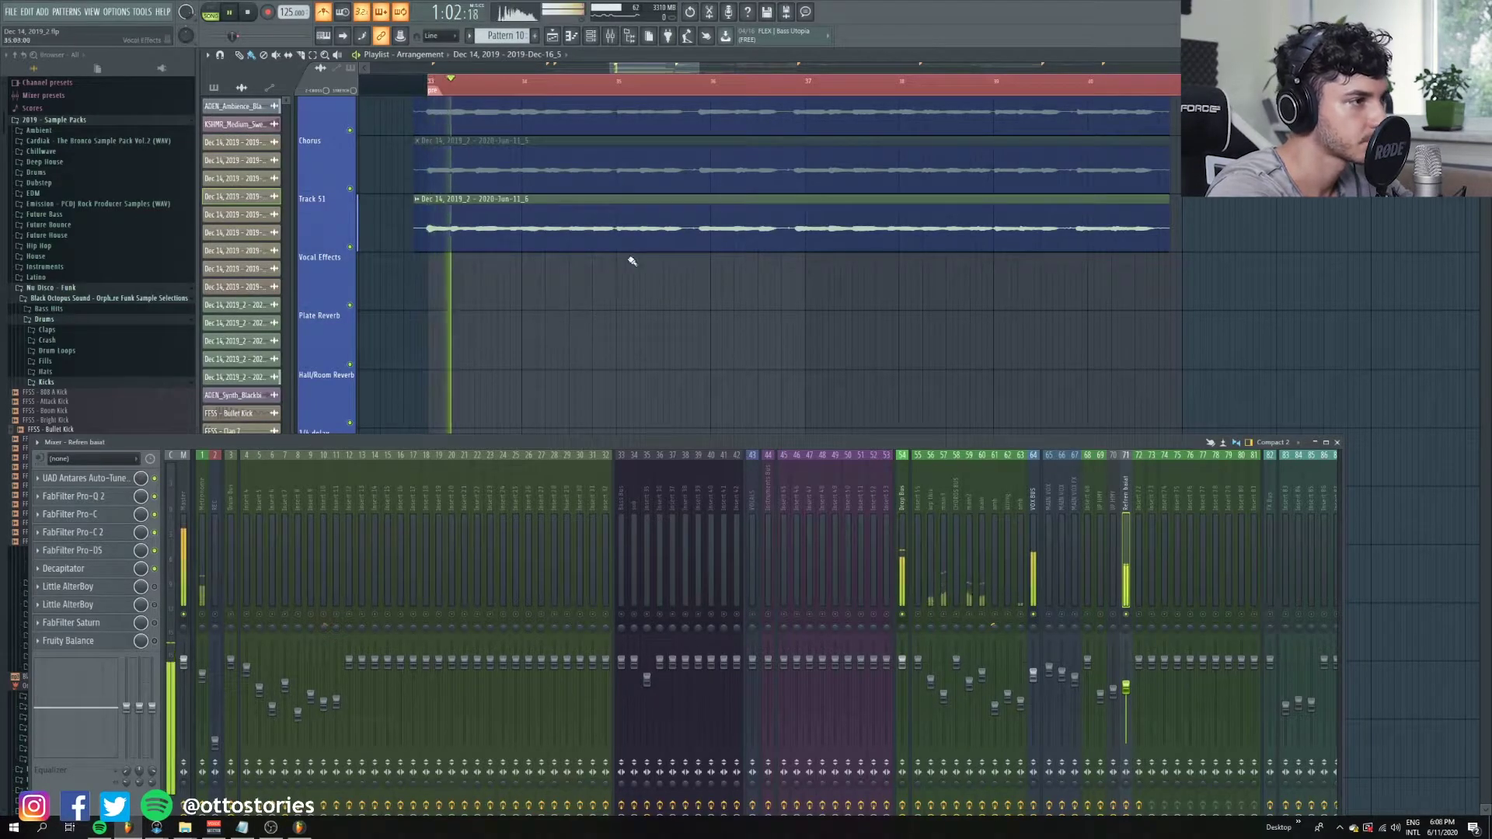
pyautogui.press('space')
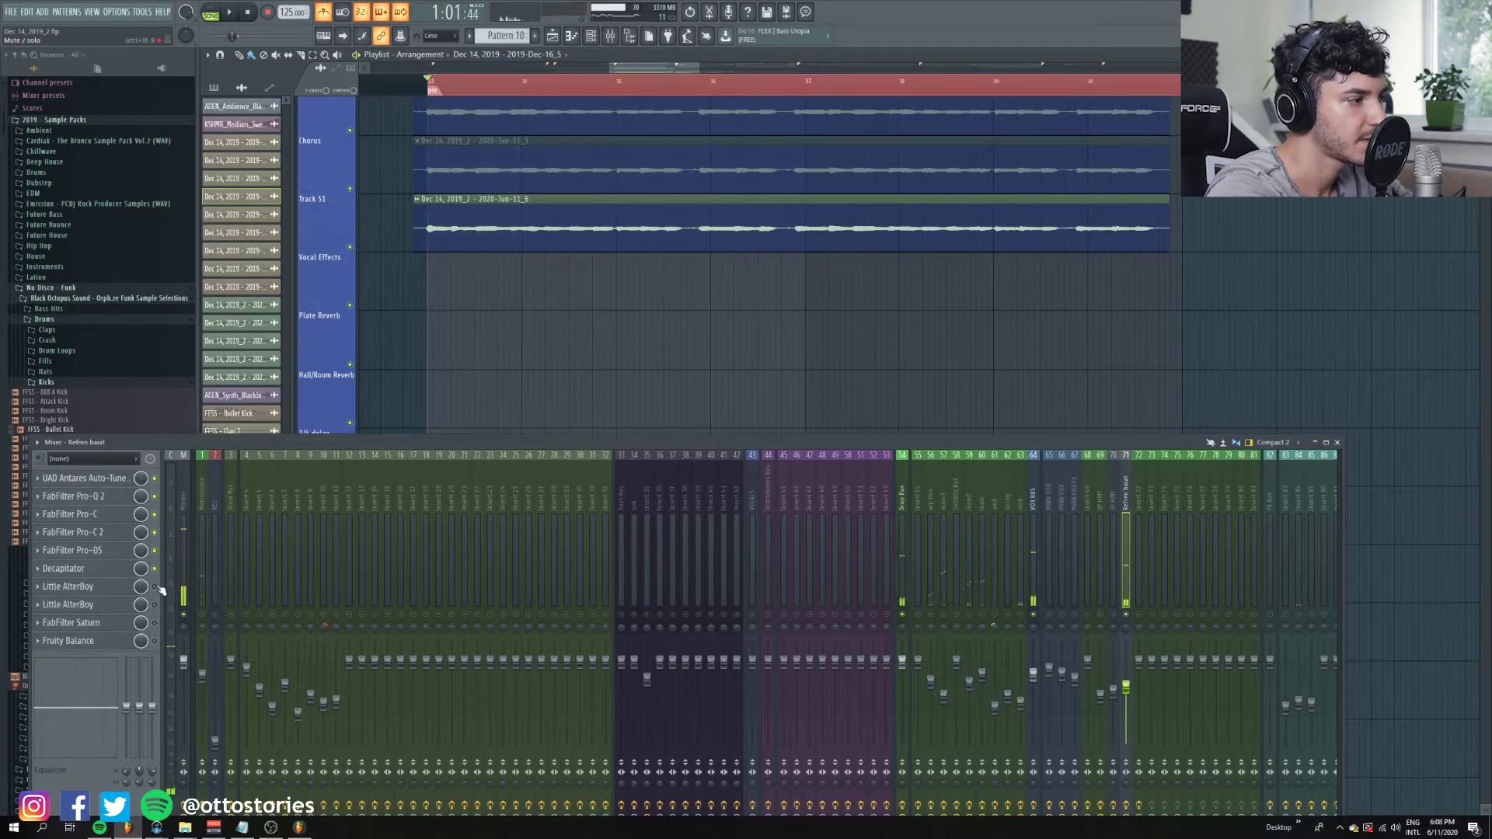
pyautogui.press('space')
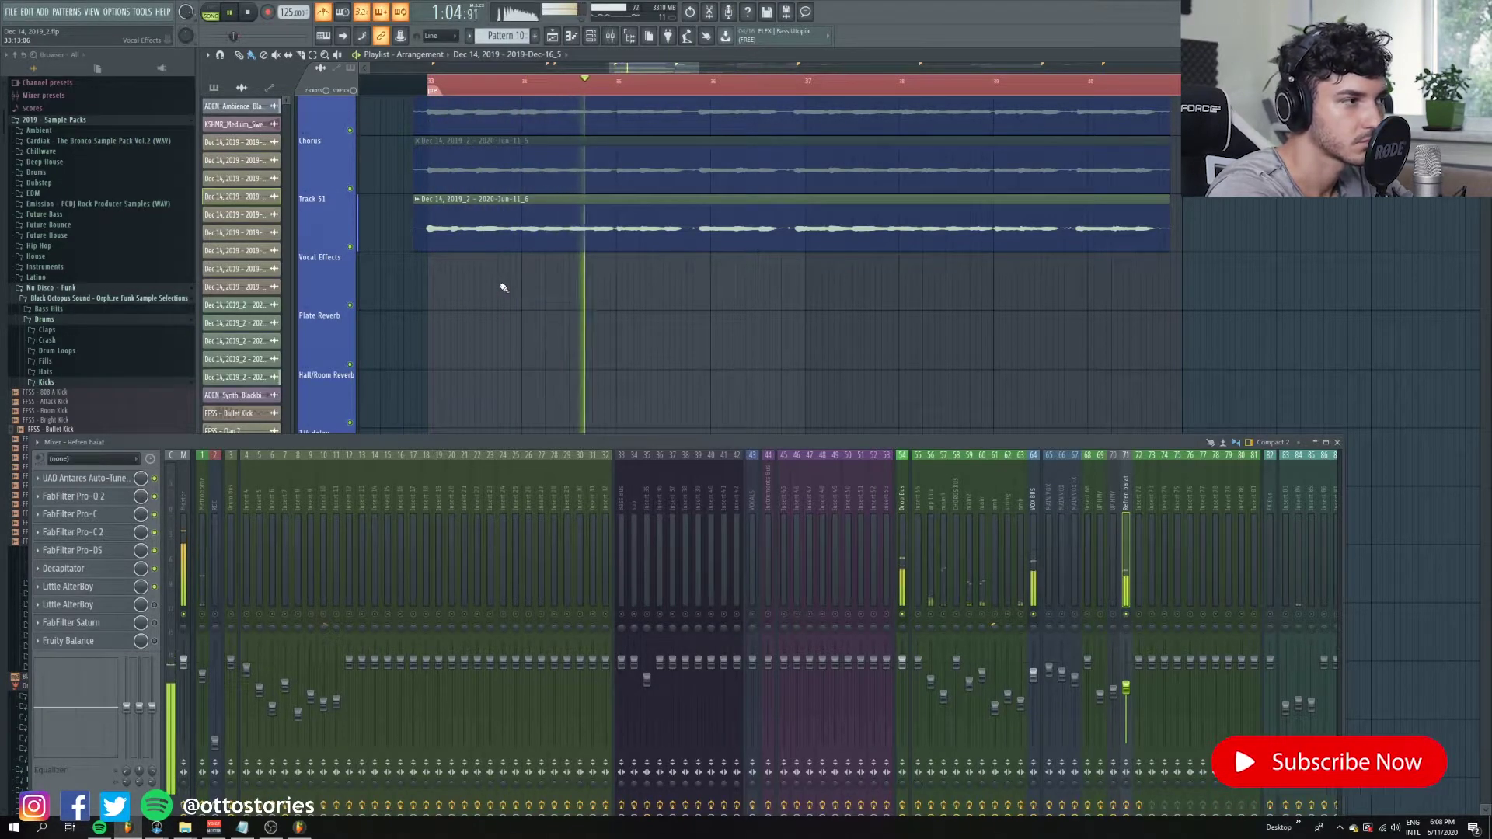
pyautogui.press('space')
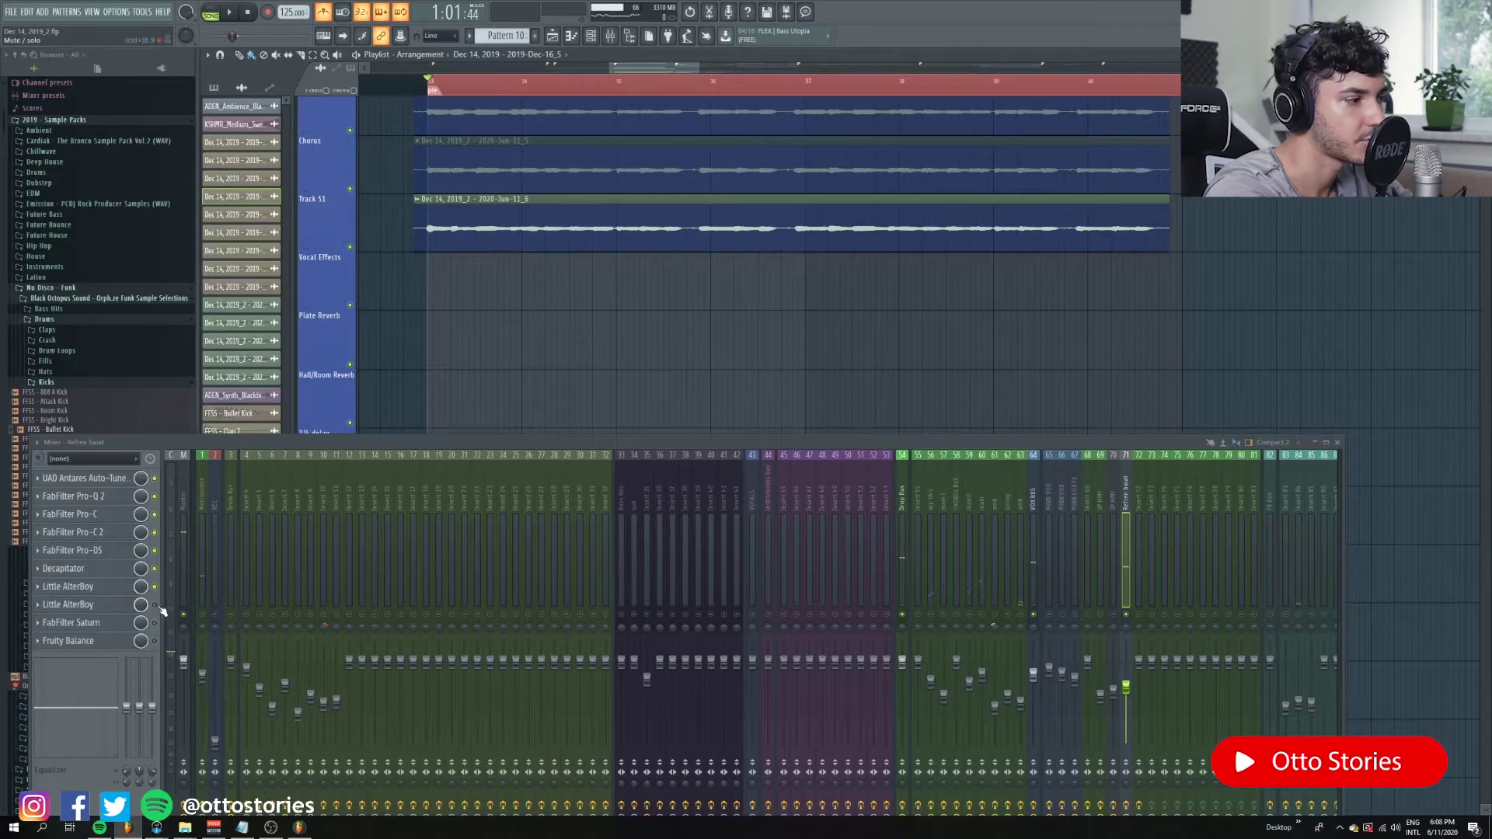
# Enable and inspect the second Little AlterBoy, FabFilter Saturn and Fruity Balance, and play the vocal through the full chain.
pyautogui.click(86, 606)
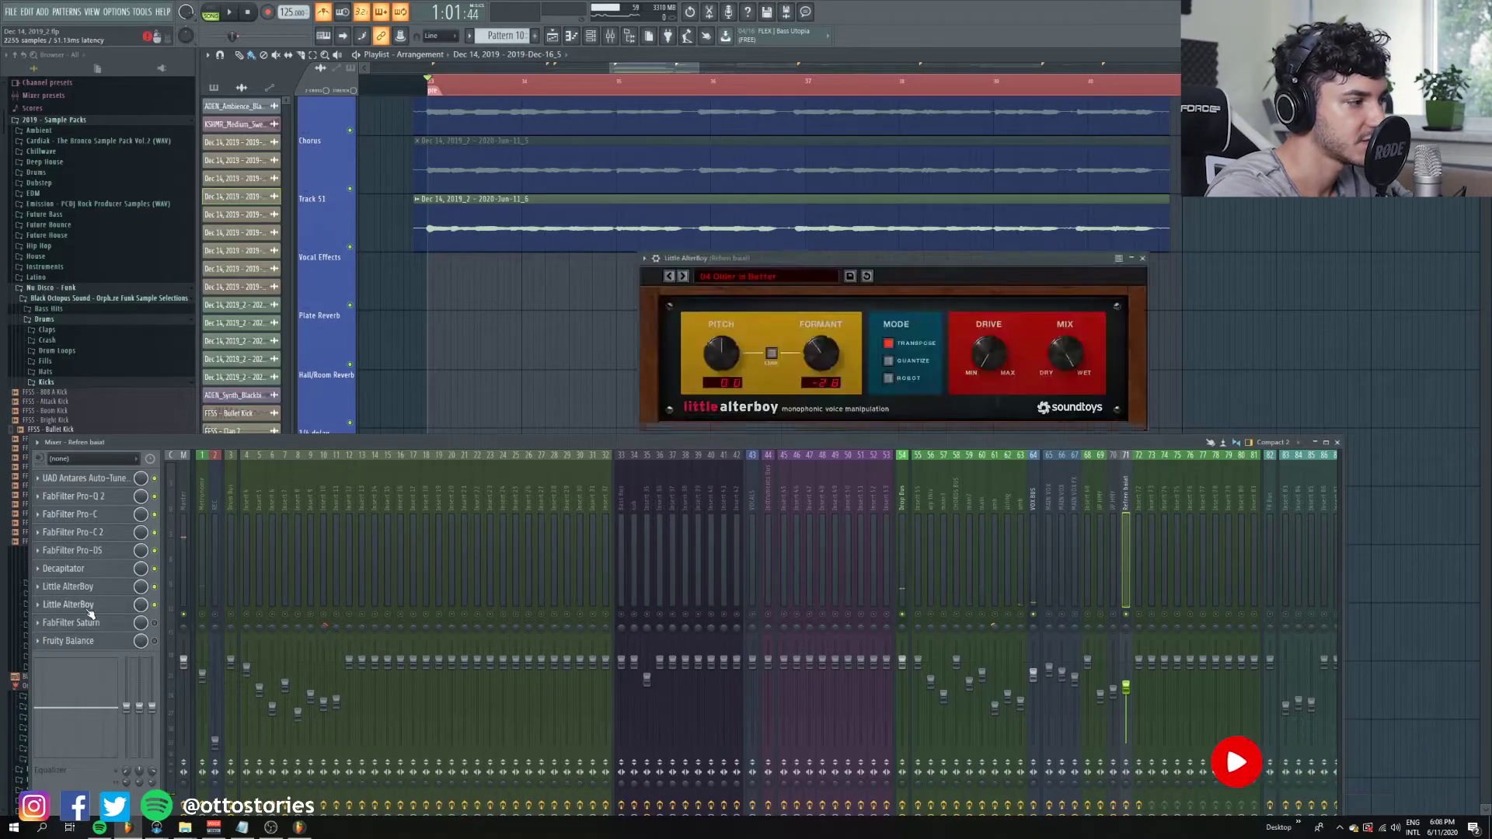
pyautogui.moveTo(817, 259); pyautogui.dragTo(711, 243)
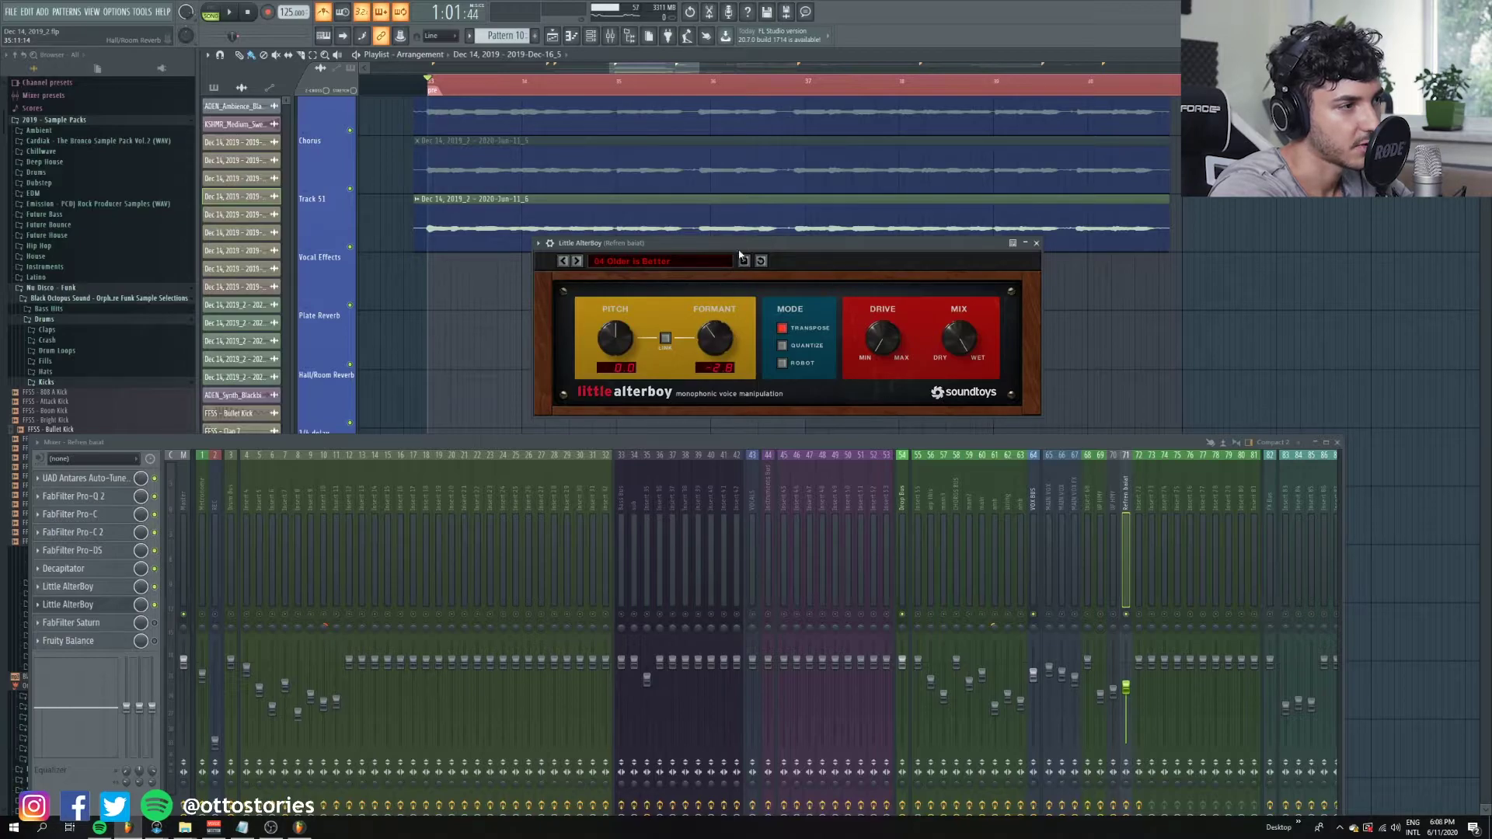
pyautogui.click(108, 624)
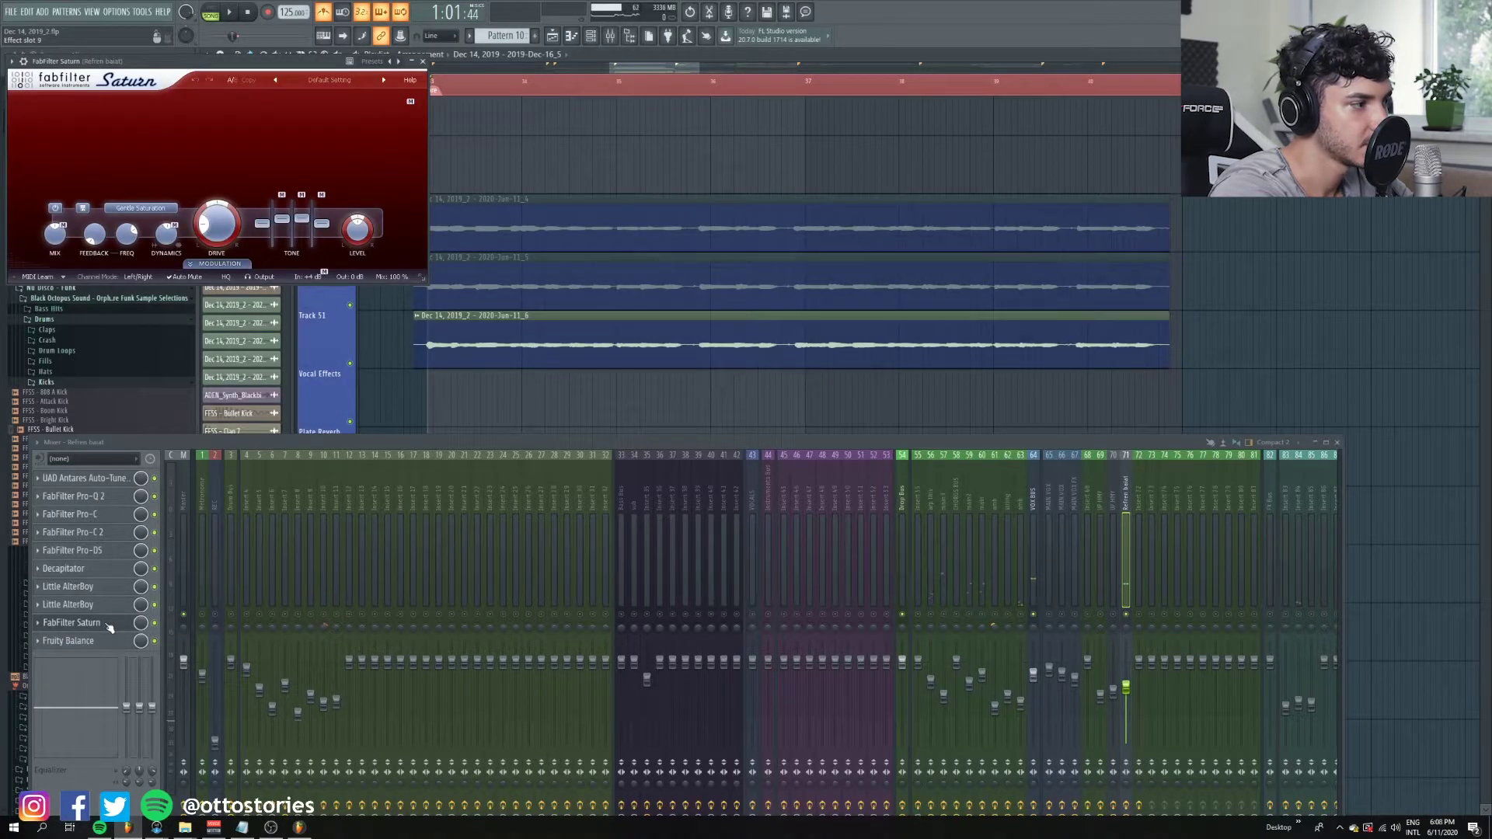
pyautogui.click(109, 625)
pyautogui.click(106, 640)
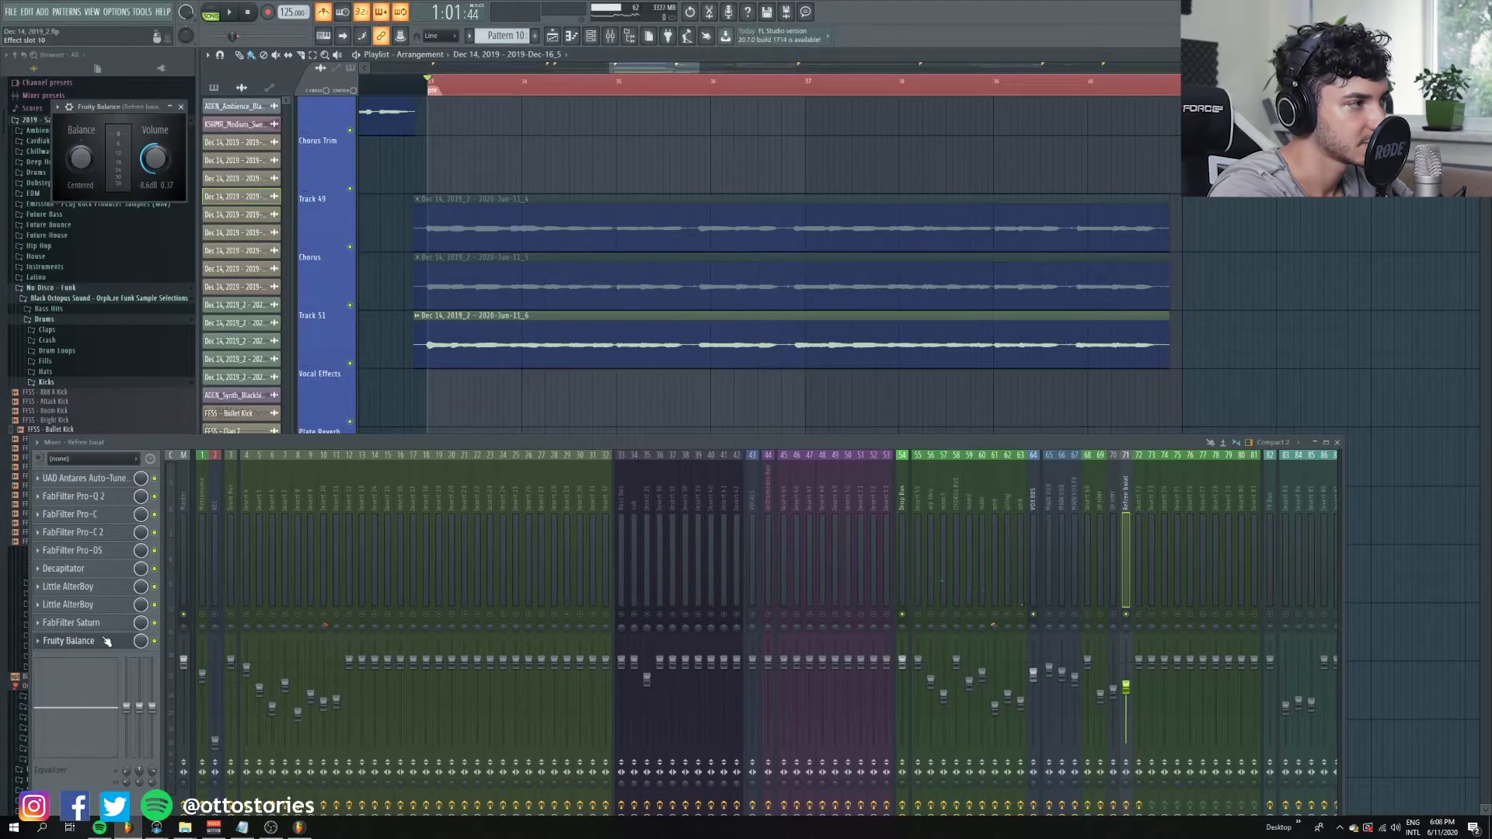
pyautogui.click(181, 106)
pyautogui.press('space')
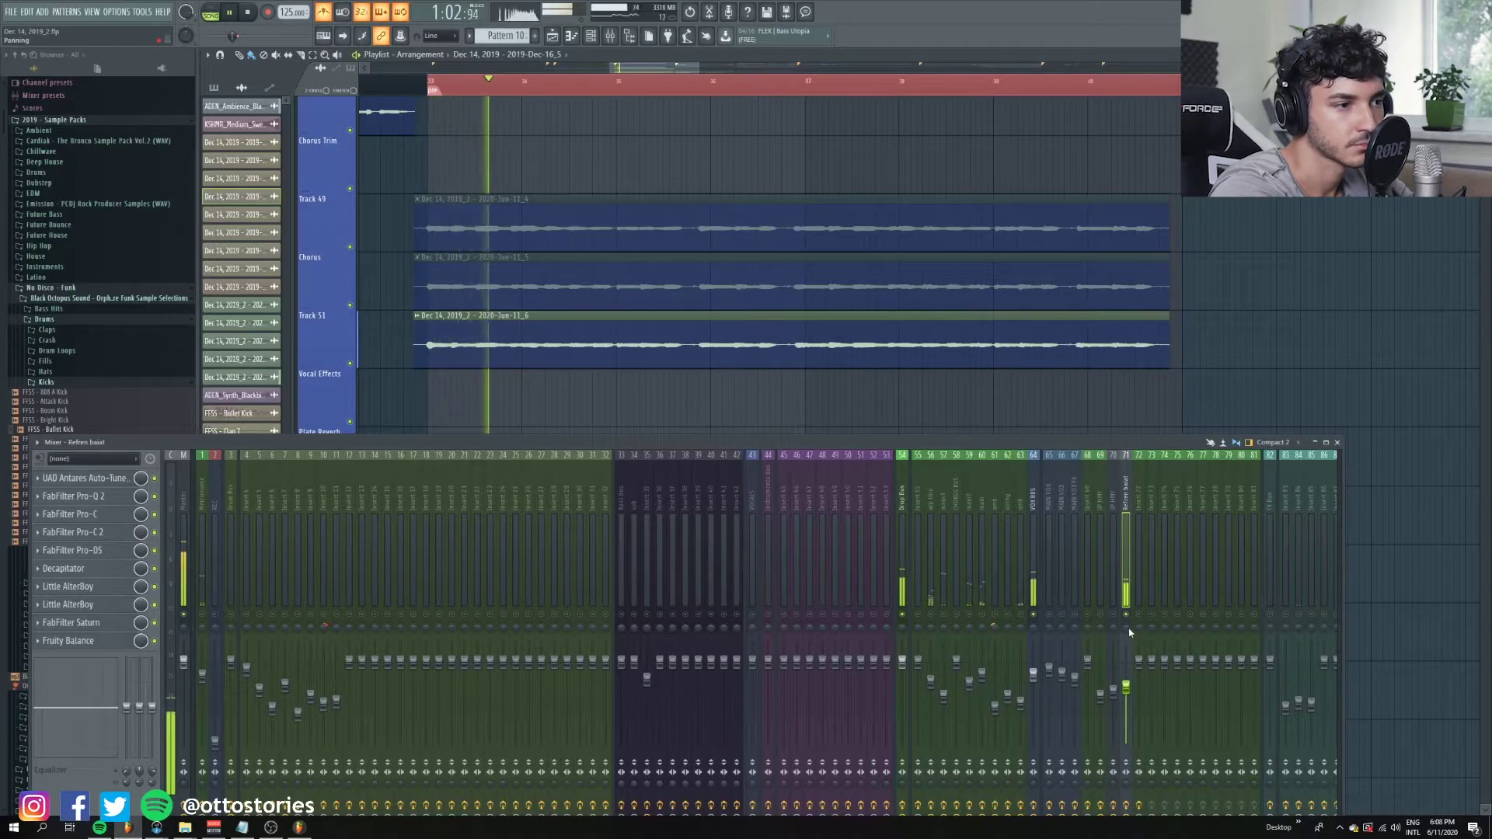
pyautogui.moveTo(1115, 445); pyautogui.dragTo(1117, 398)
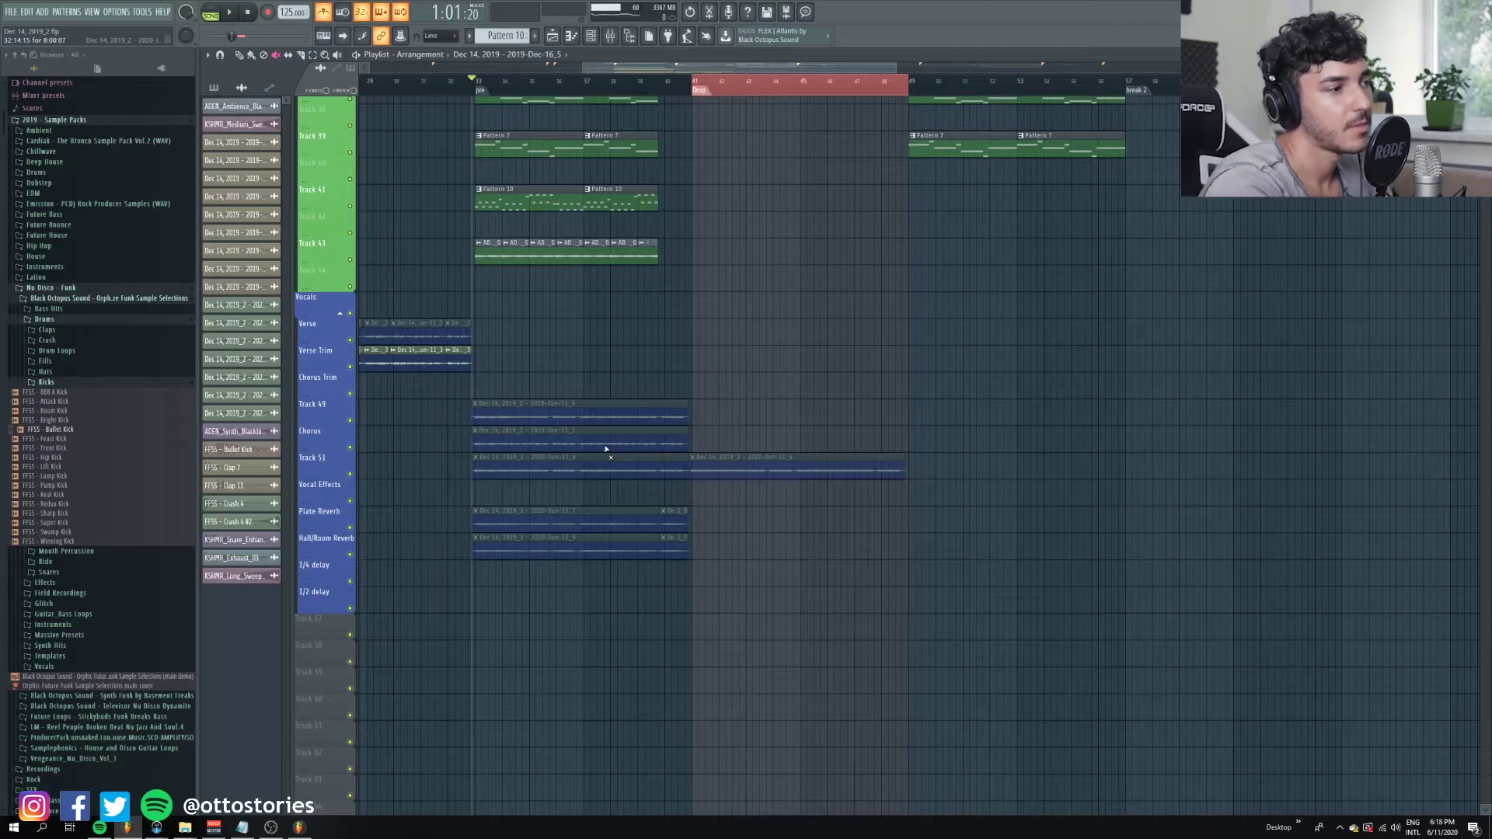
# Locate the vocal layers on Tracks 66 to 75 and unmute the pre-drop clips on Track 67.
pyautogui.scroll(1, 591, 458)
pyautogui.scroll(2, 558, 469)
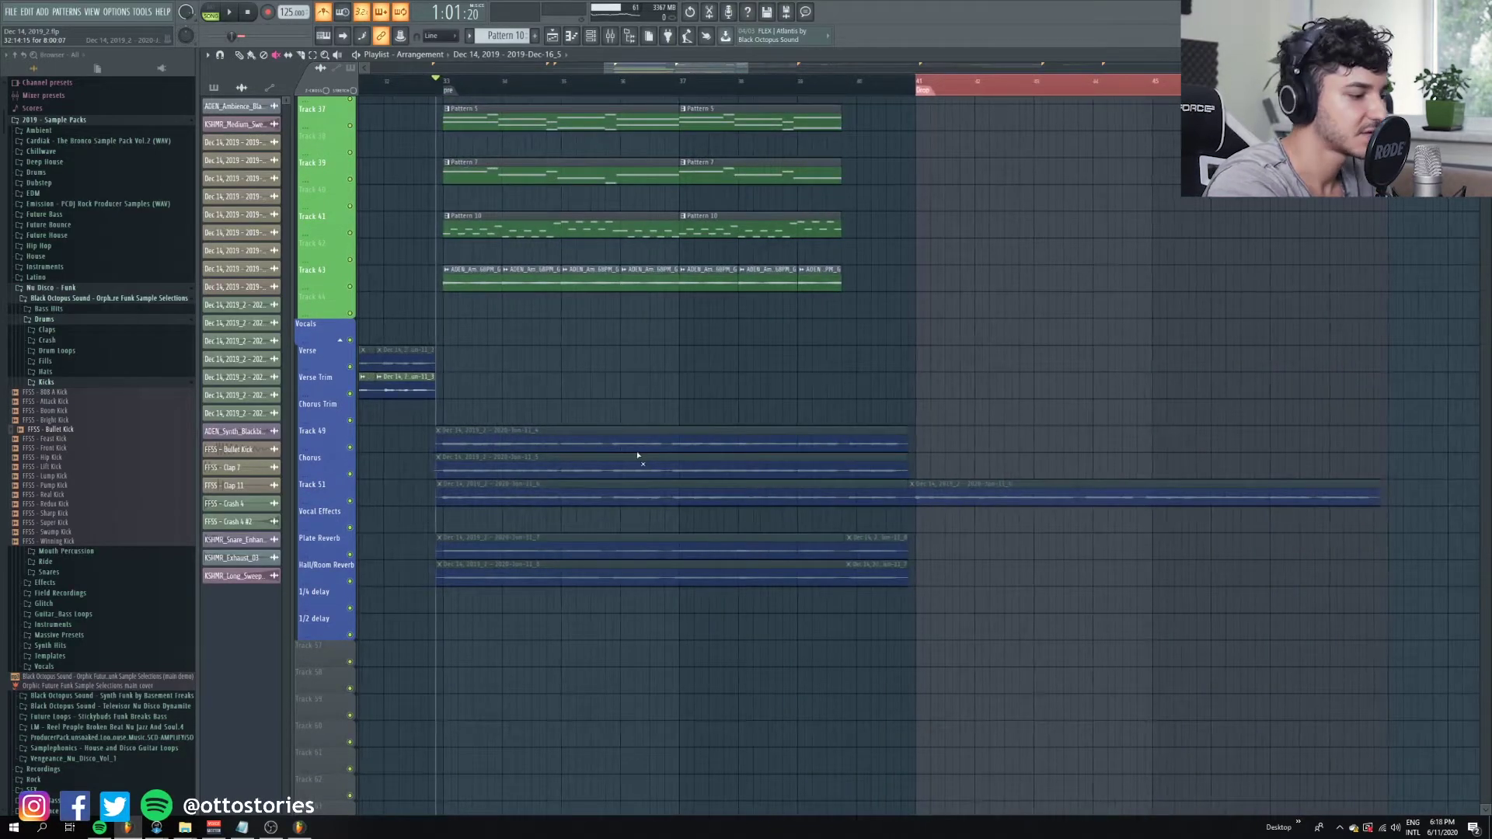
pyautogui.scroll(-10, 645, 459)
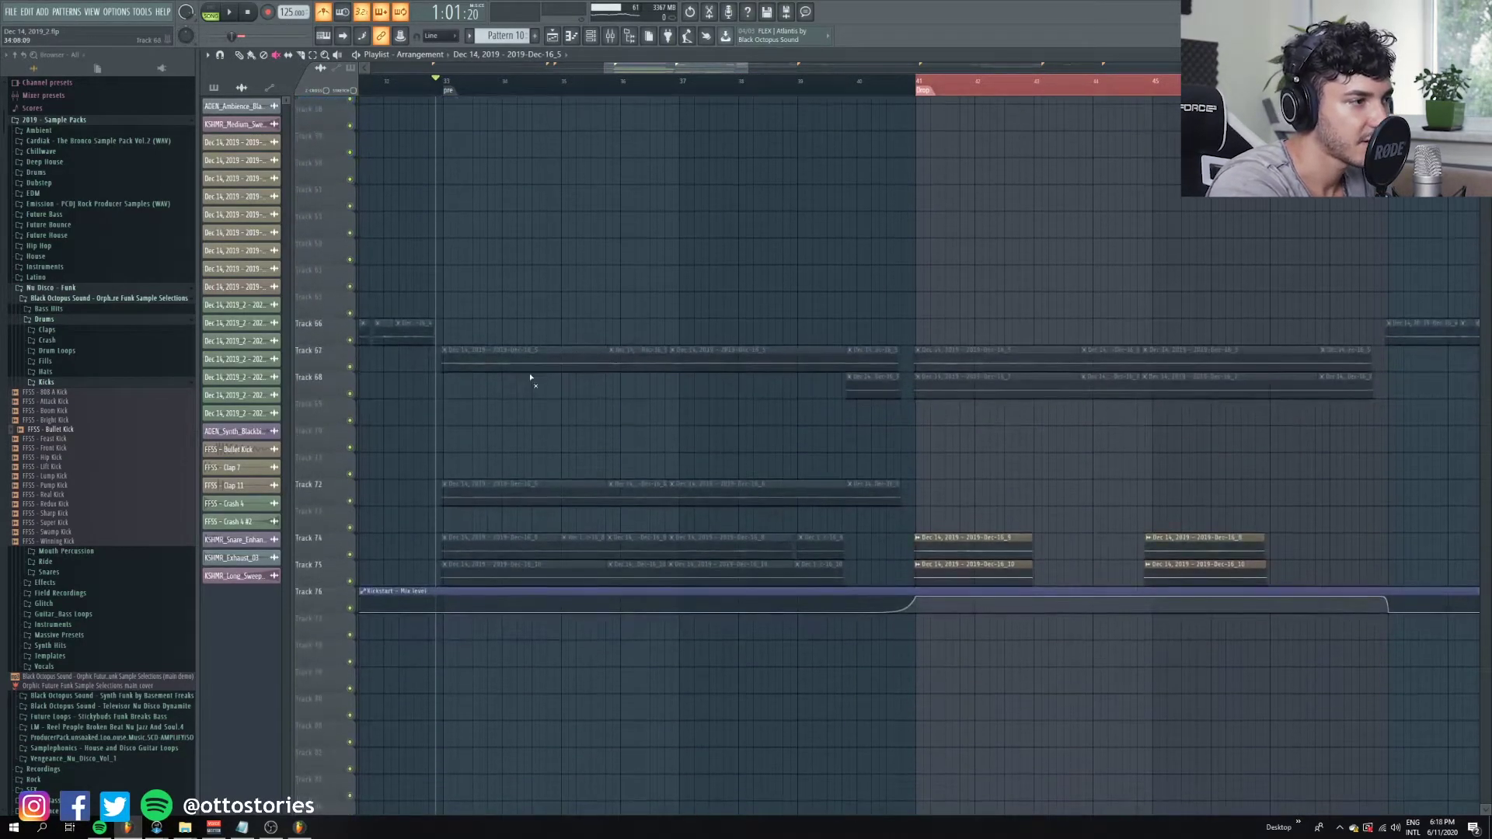
pyautogui.scroll(5, 556, 409)
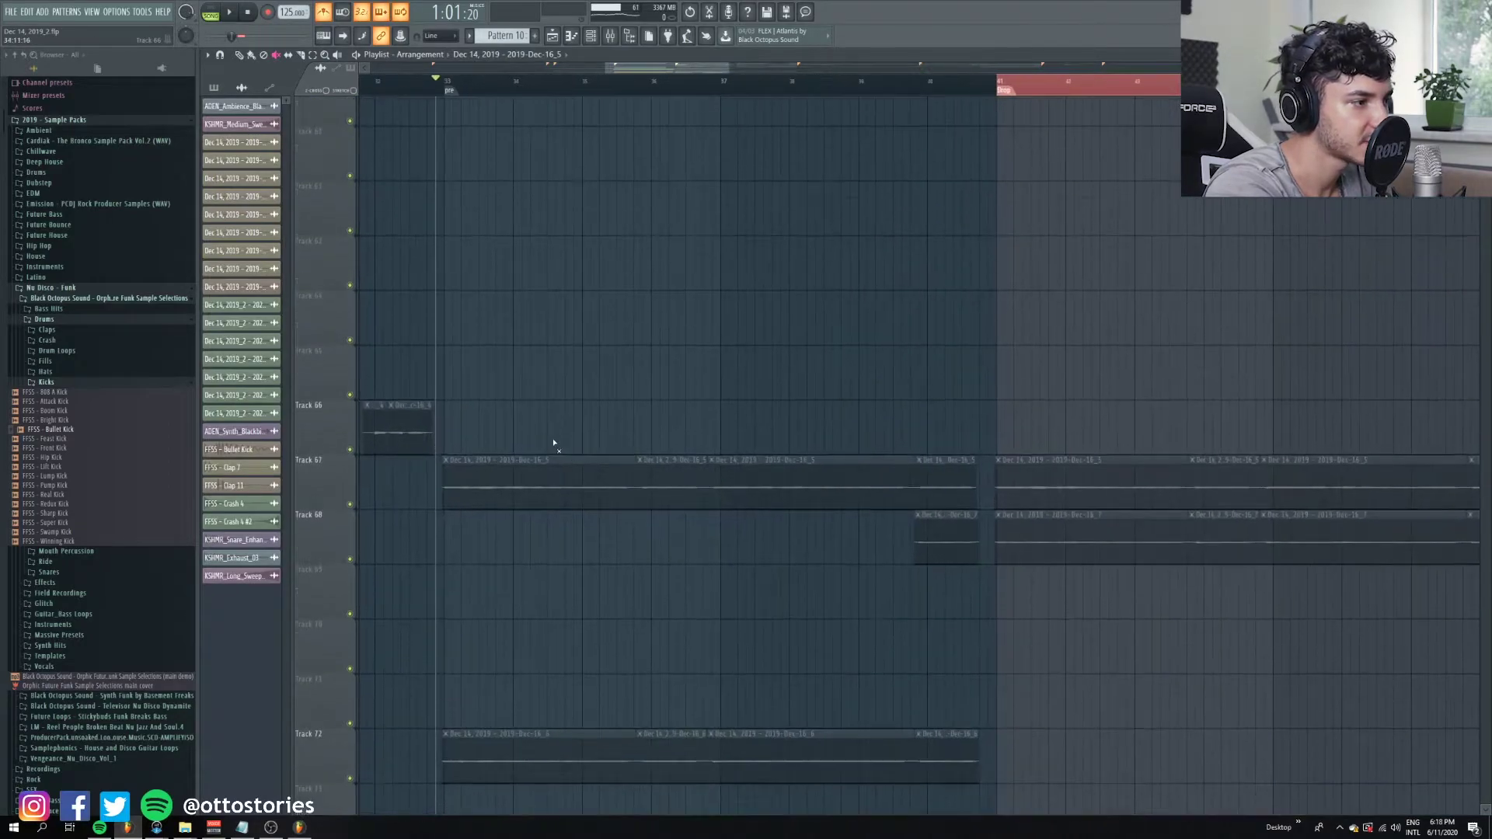
pyautogui.scroll(-1, 577, 471)
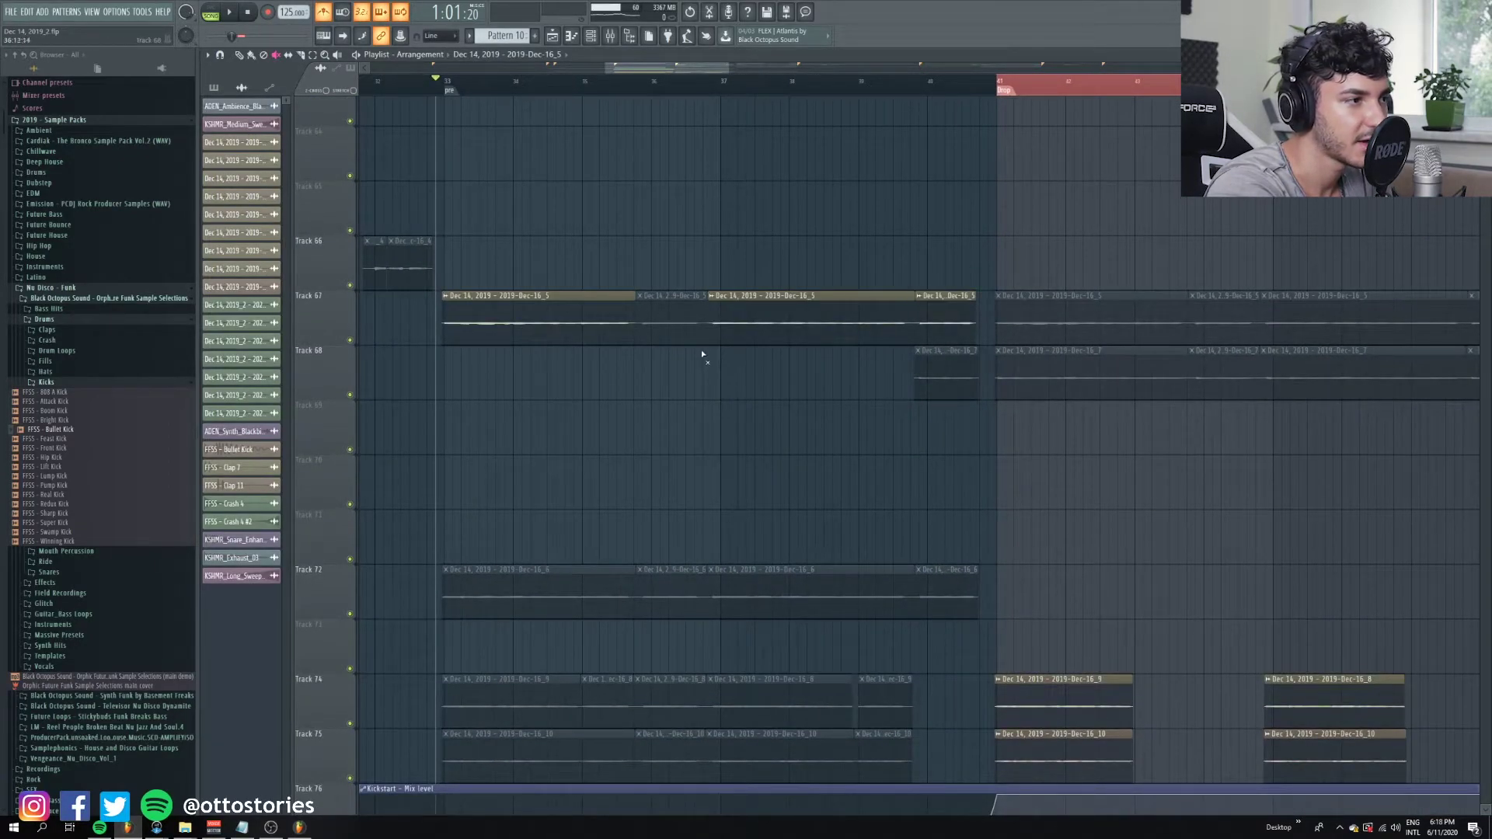
pyautogui.scroll(-3, 437, 409)
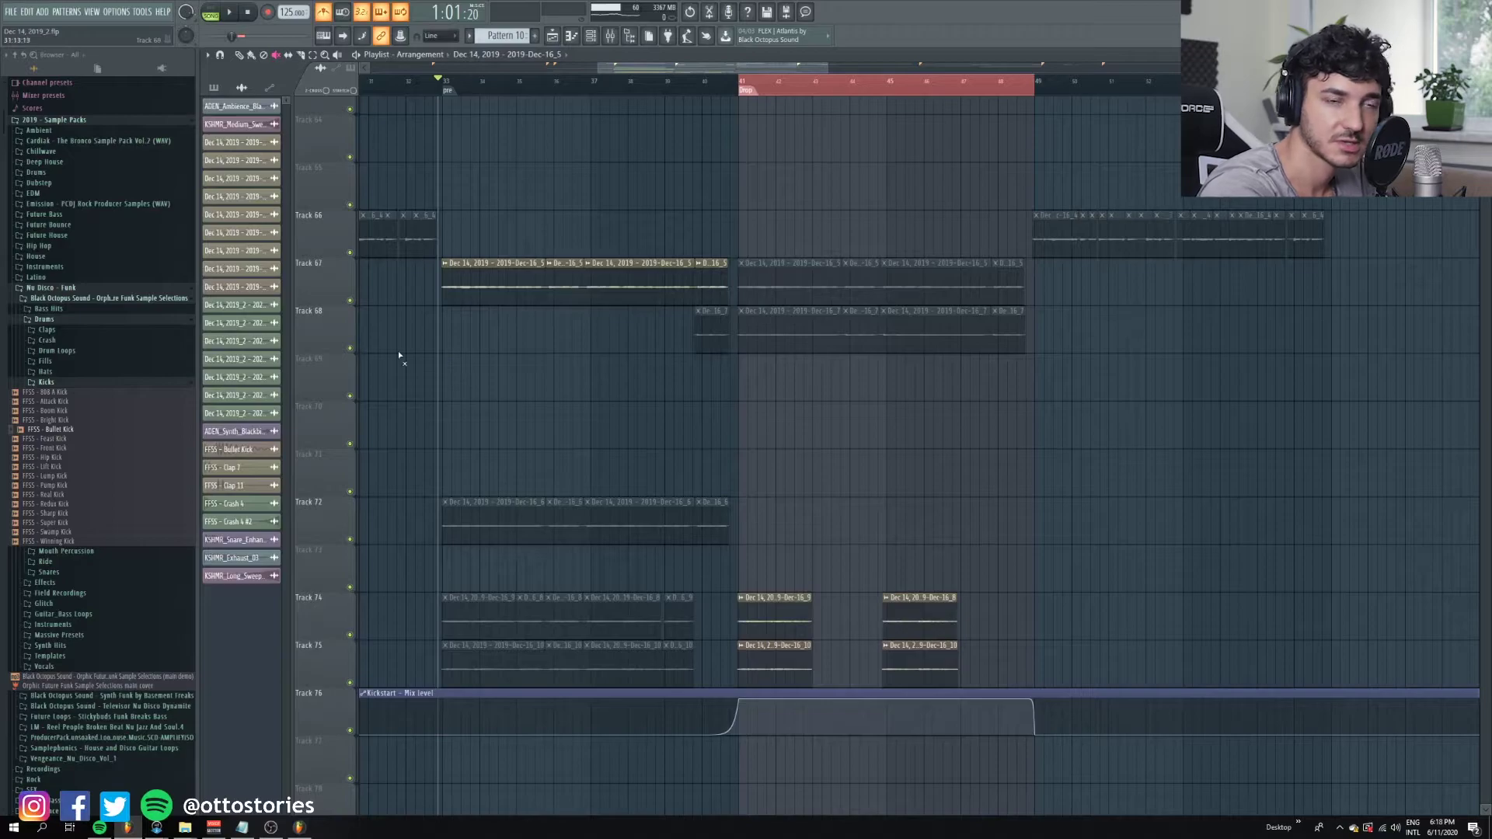
# Audition the first pre-drop vocal clip on Track 67 in solo.
pyautogui.scroll(3, 436, 295)
pyautogui.press('space')
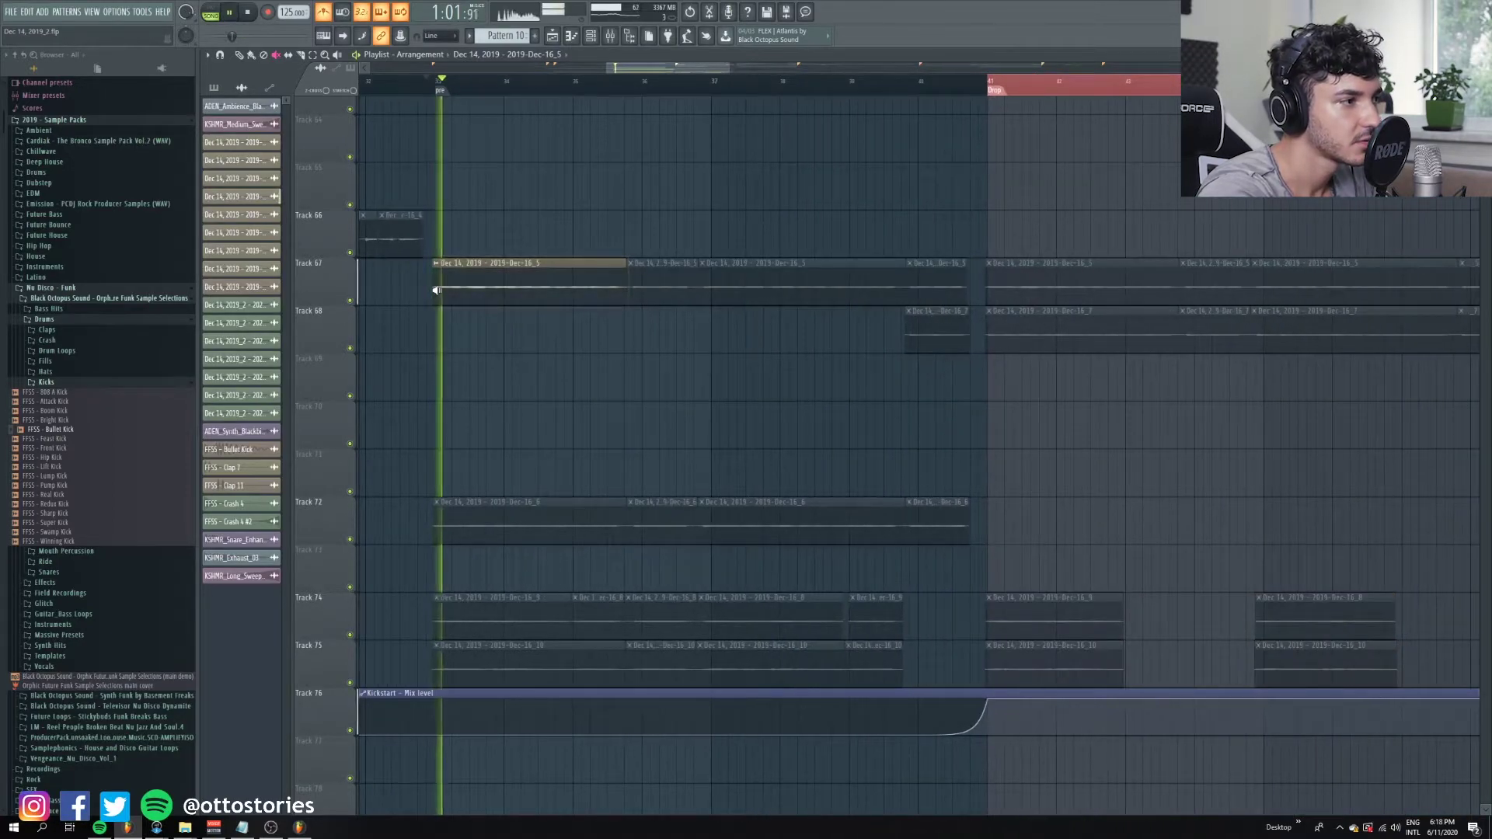
pyautogui.press('space')
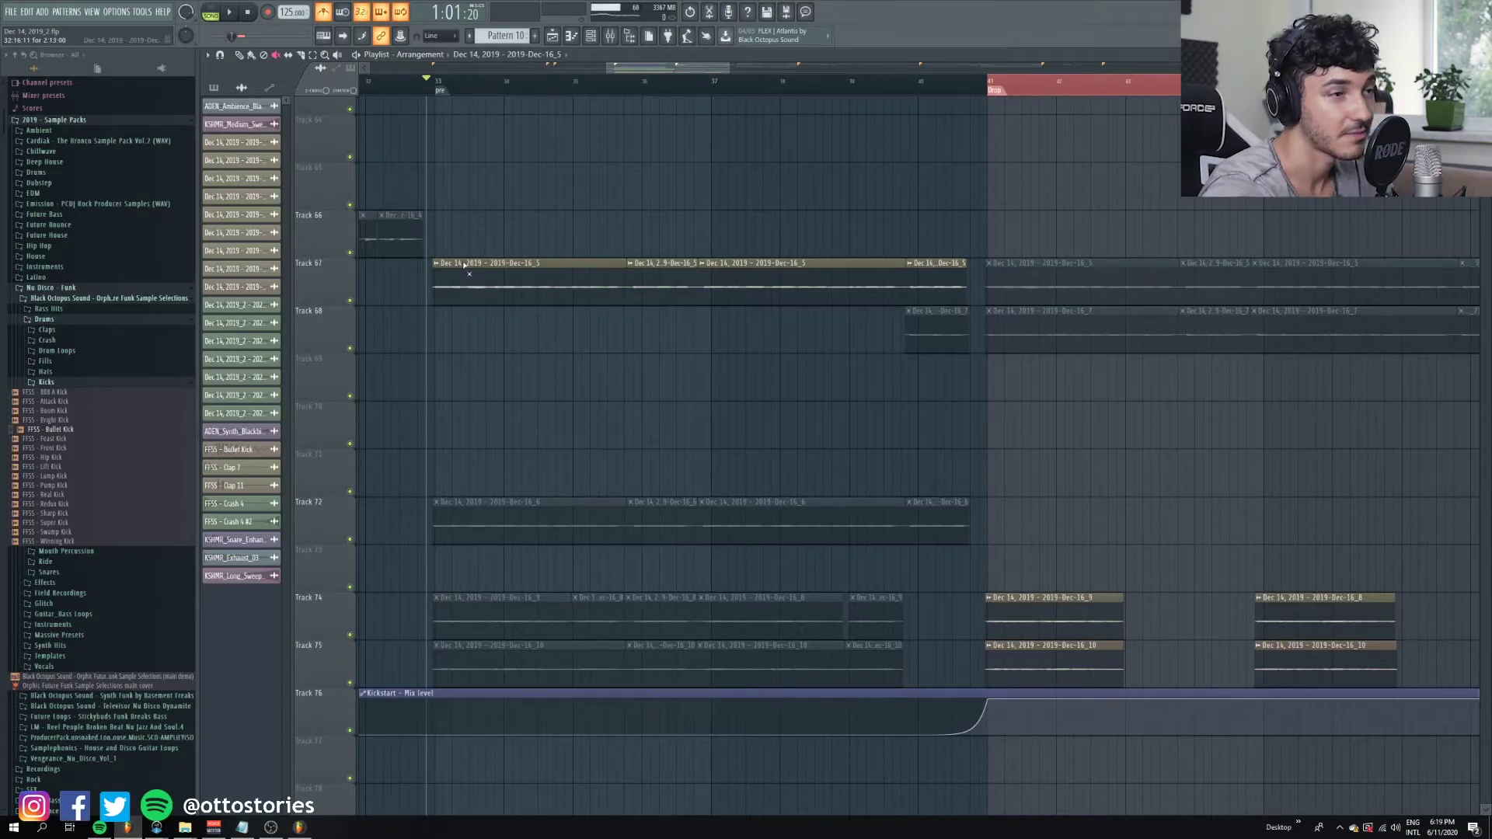
# Unmute the drop section's vocal clips on Tracks 67 and 68.
pyautogui.scroll(-3, 521, 329)
pyautogui.scroll(-2, 539, 388)
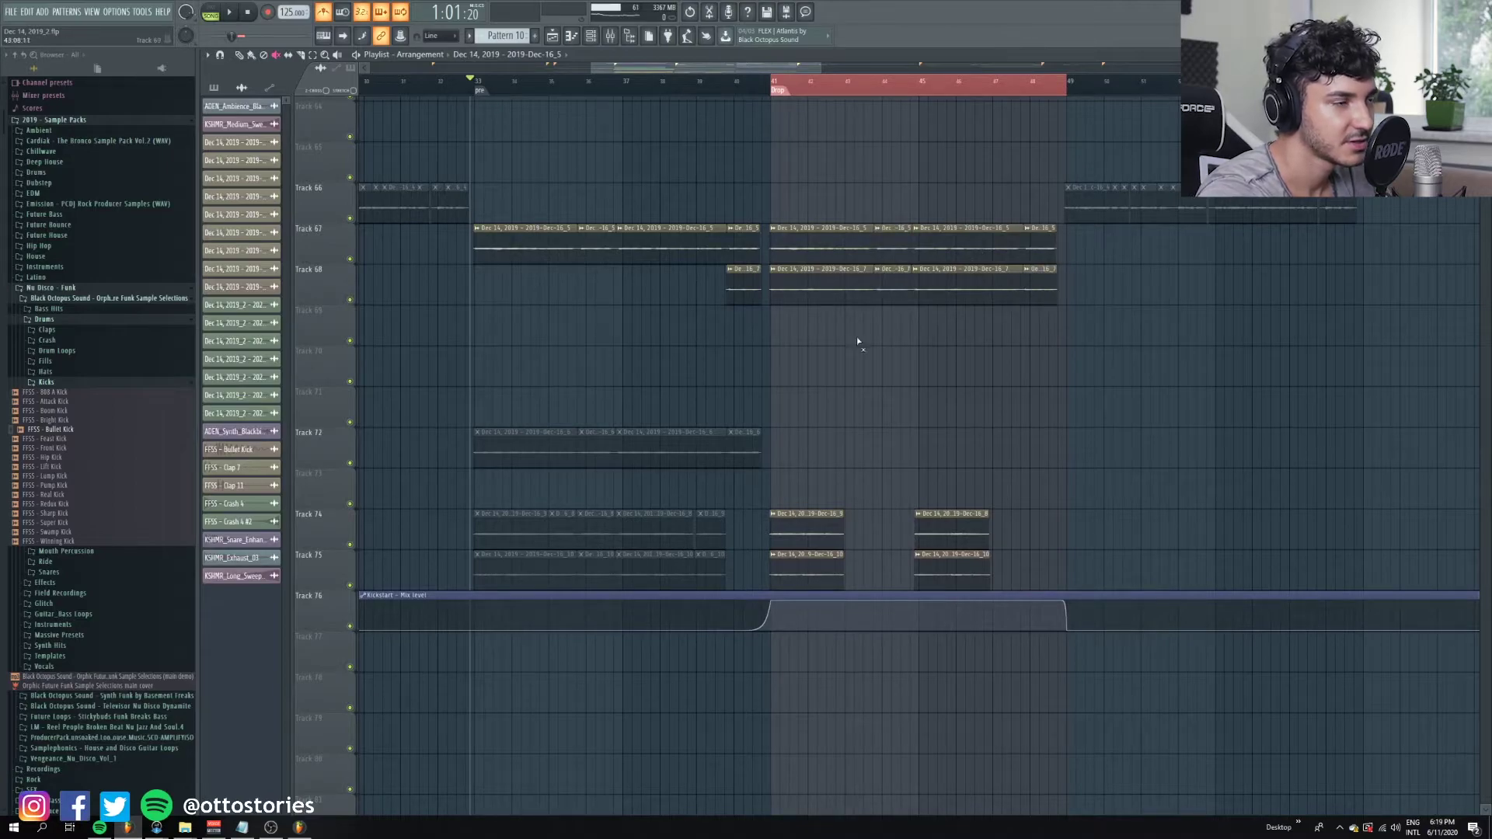
pyautogui.scroll(-2, 847, 337)
# Audition the first drop vocal clips on Tracks 67, 68, 74 and 75 one at a time in solo.
pyautogui.click(785, 279)
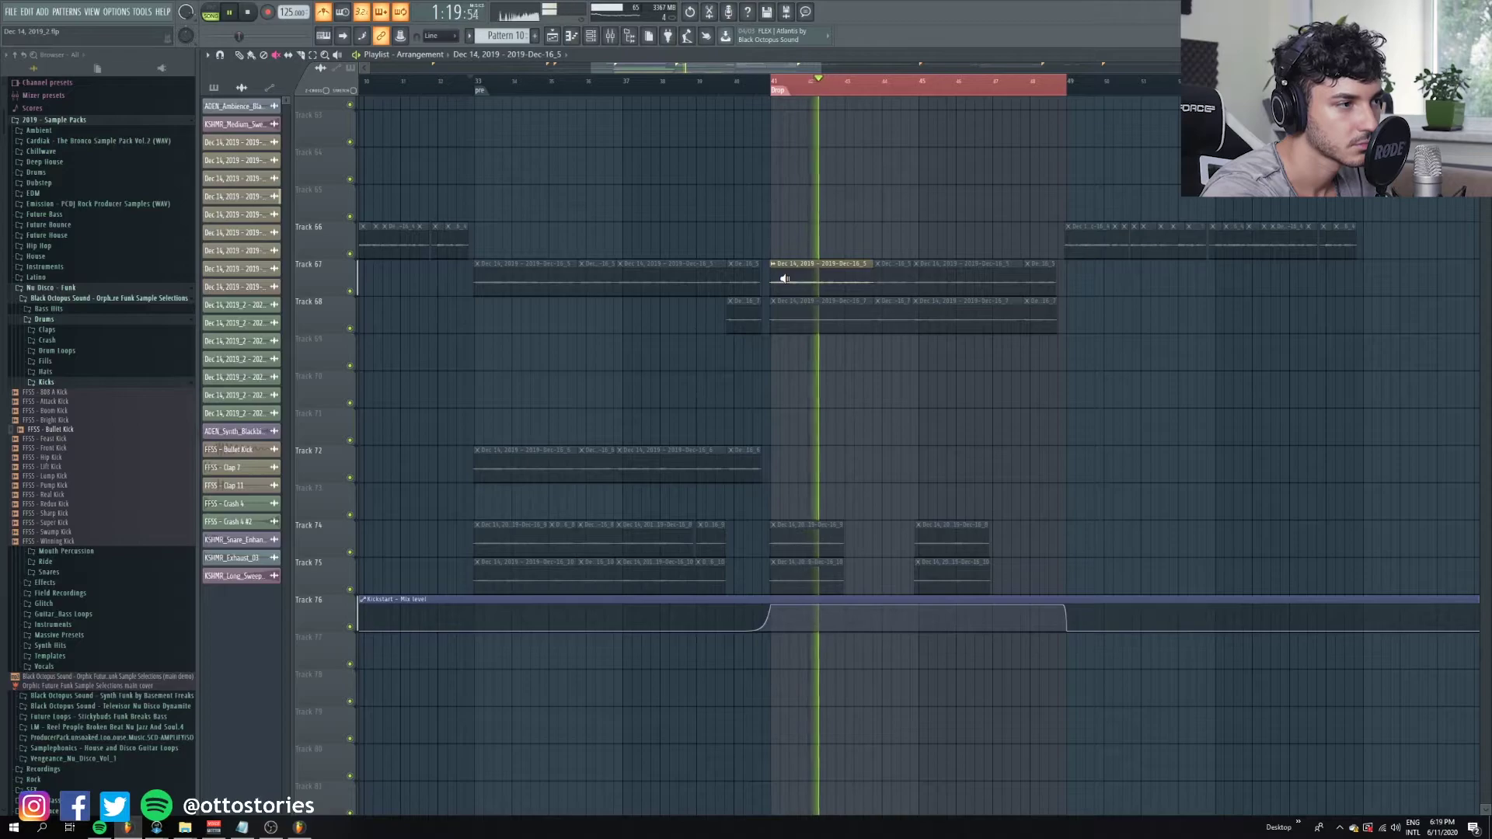
pyautogui.click(773, 323)
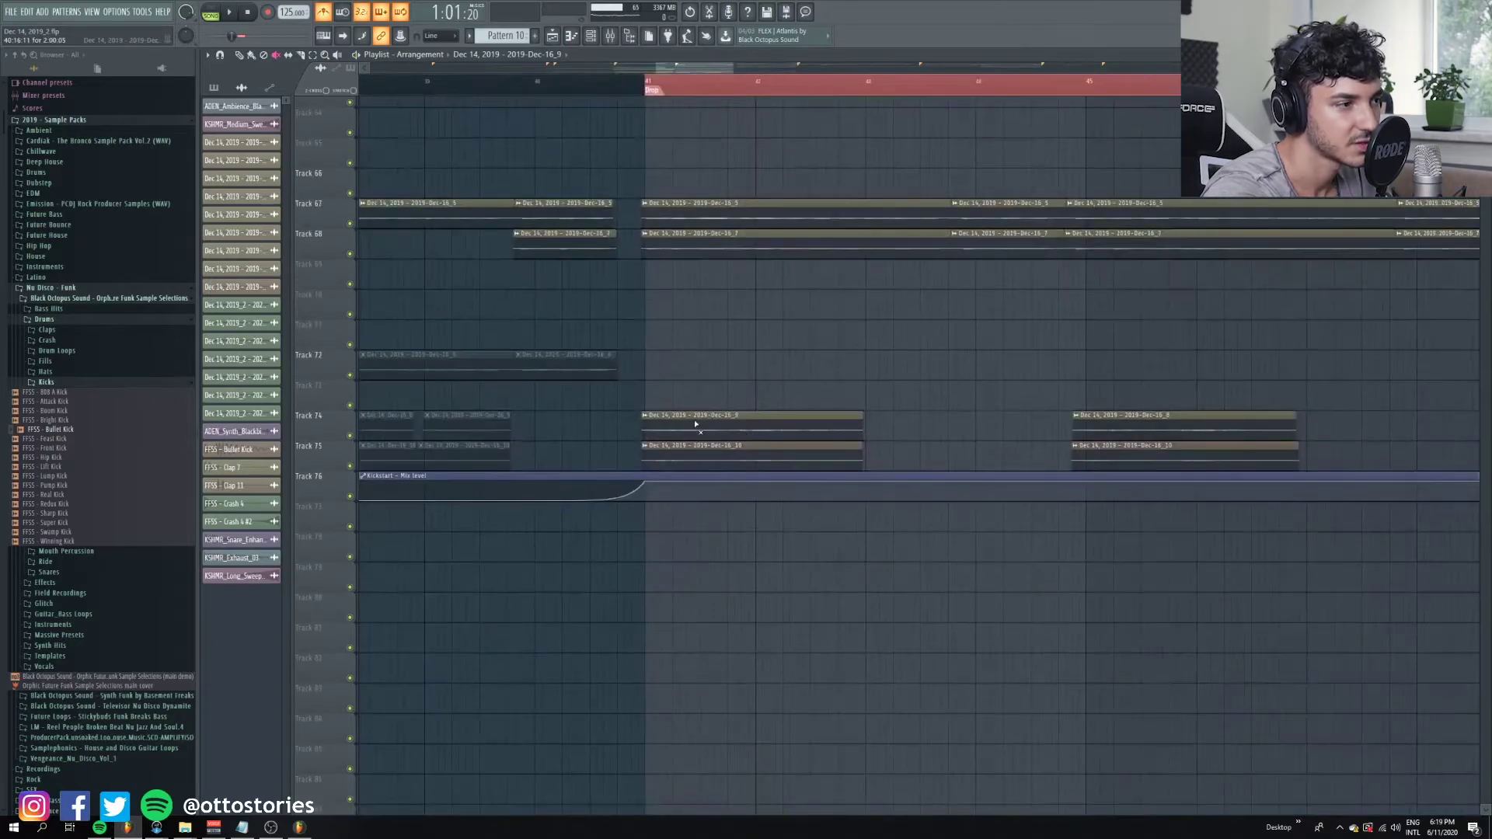
pyautogui.click(696, 423)
pyautogui.click(701, 469)
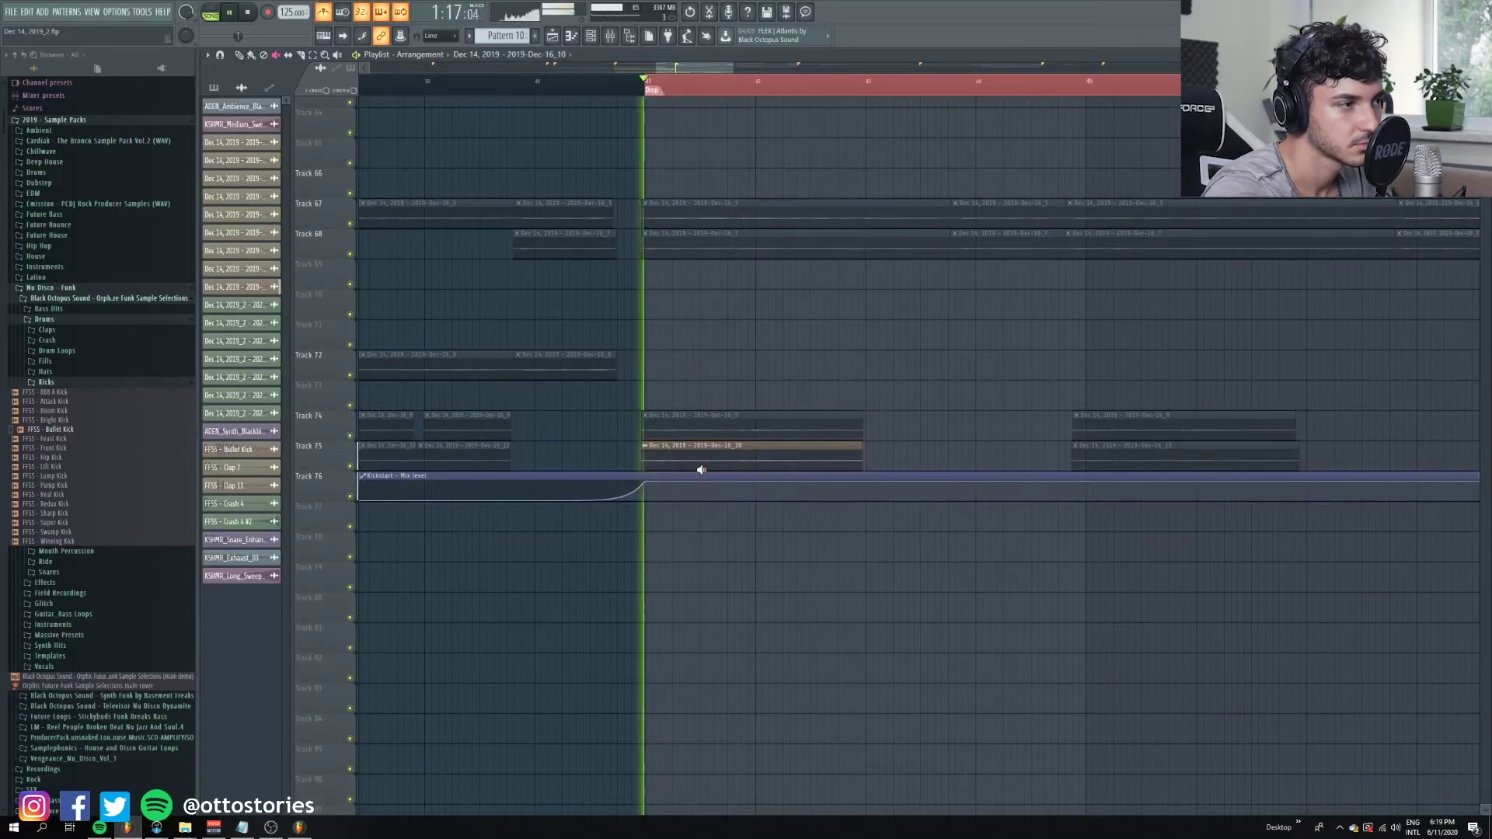
# Show the mixer, unmute the vocal mixer tracks 69 to 71 and play the drop with all vocal layers.
pyautogui.scroll(-2, 702, 156)
pyautogui.scroll(1, 700, 113)
pyautogui.press('F9')
pyautogui.click(1212, 632)
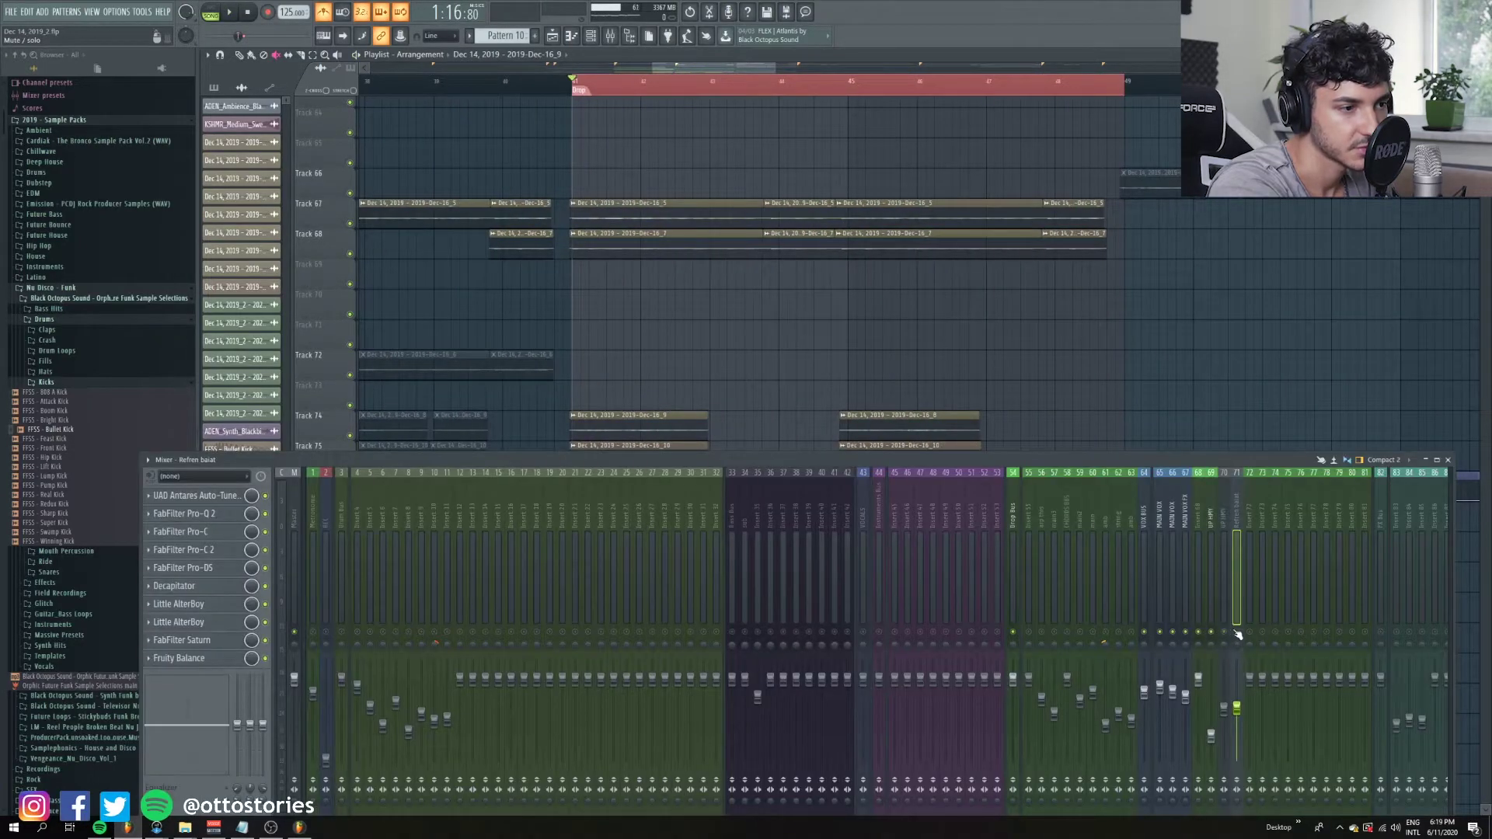
pyautogui.press('space')
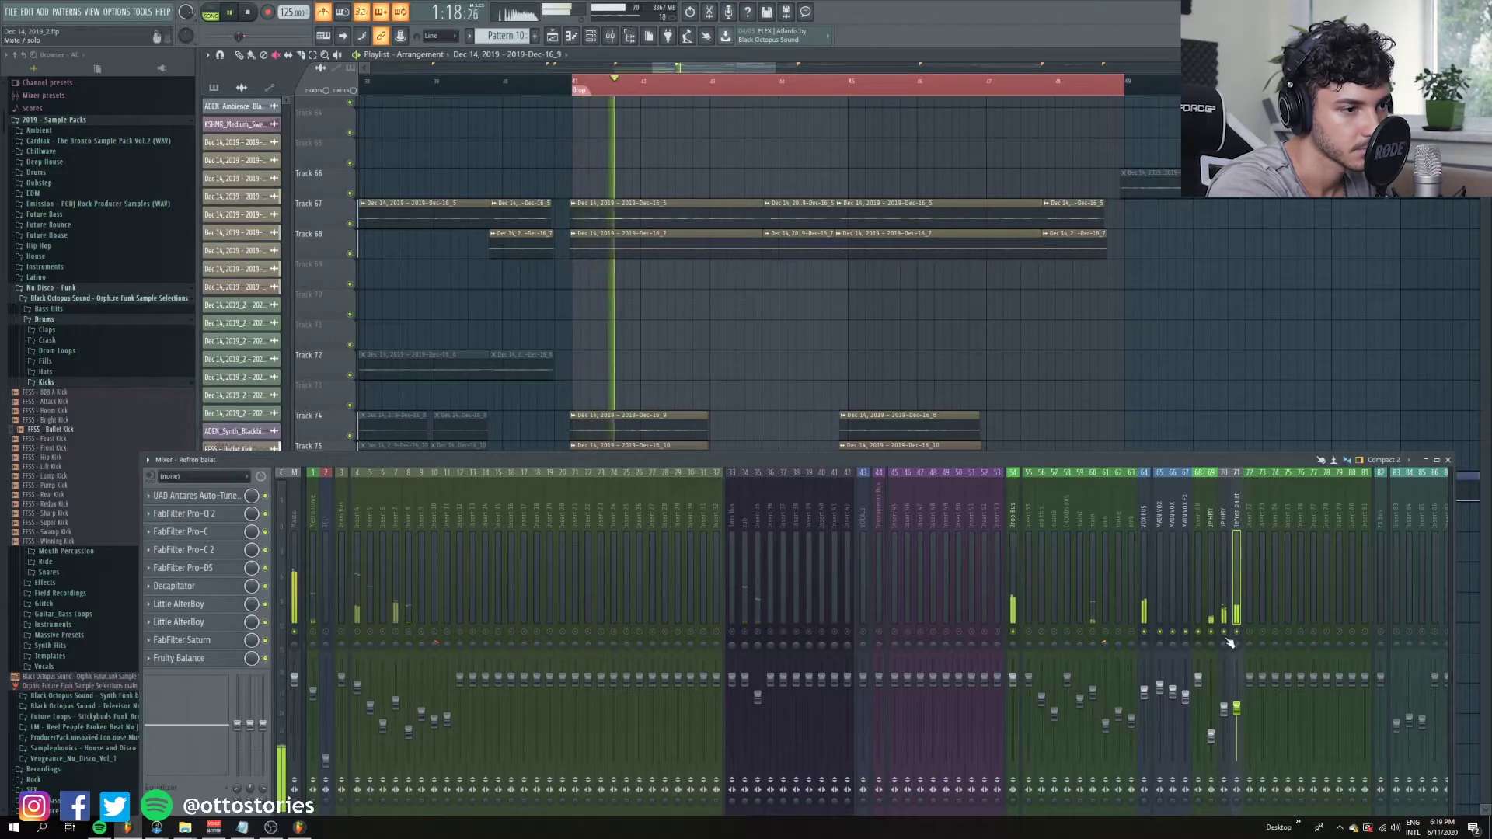
# Rebalance the harmony vocal faders on mixer tracks 69 and 70 while the drop plays, and turn off the metronome.
pyautogui.moveTo(1225, 713); pyautogui.dragTo(1224, 736)
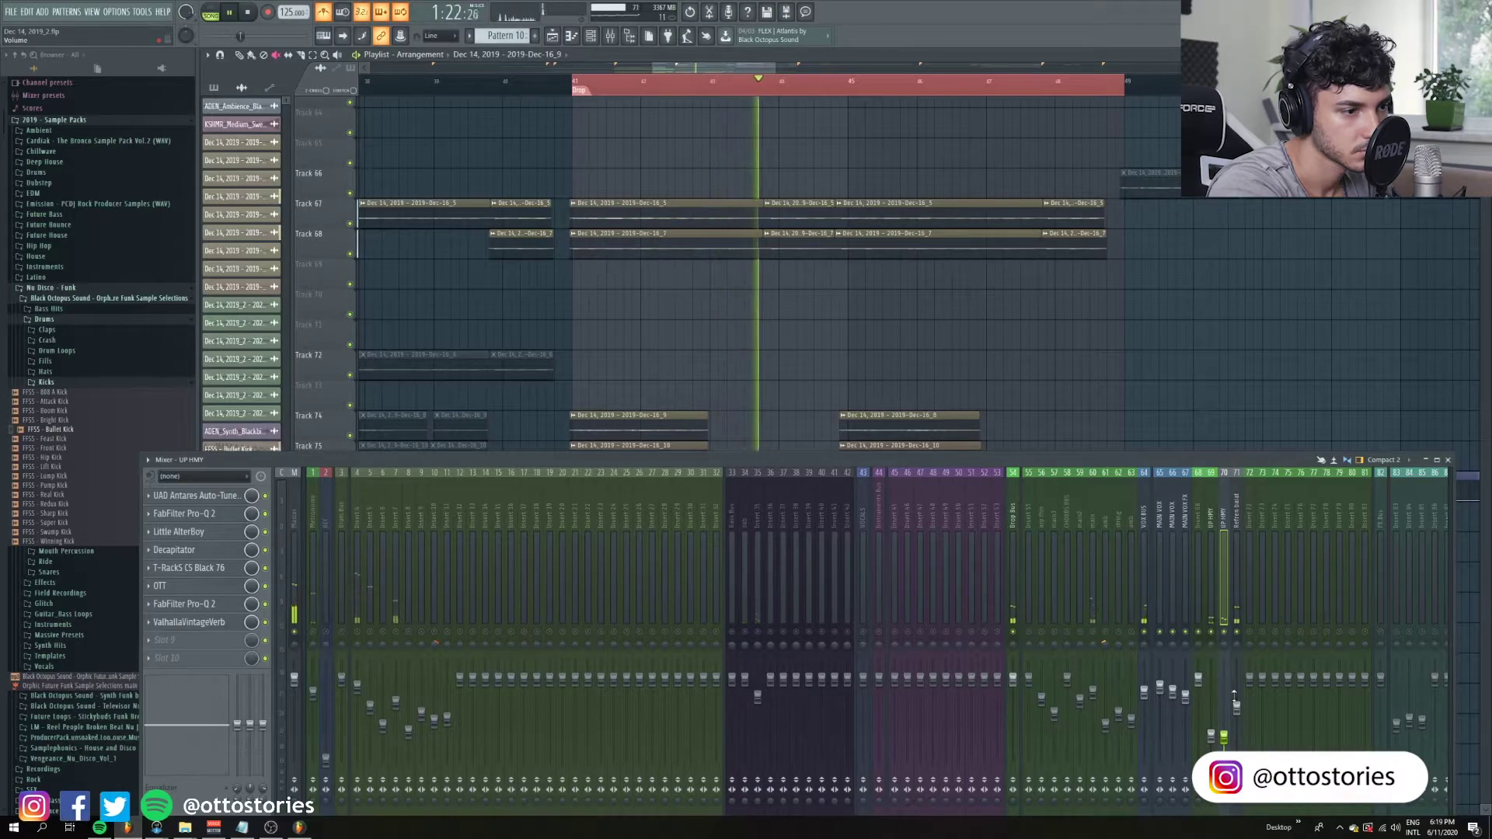
pyautogui.press('space')
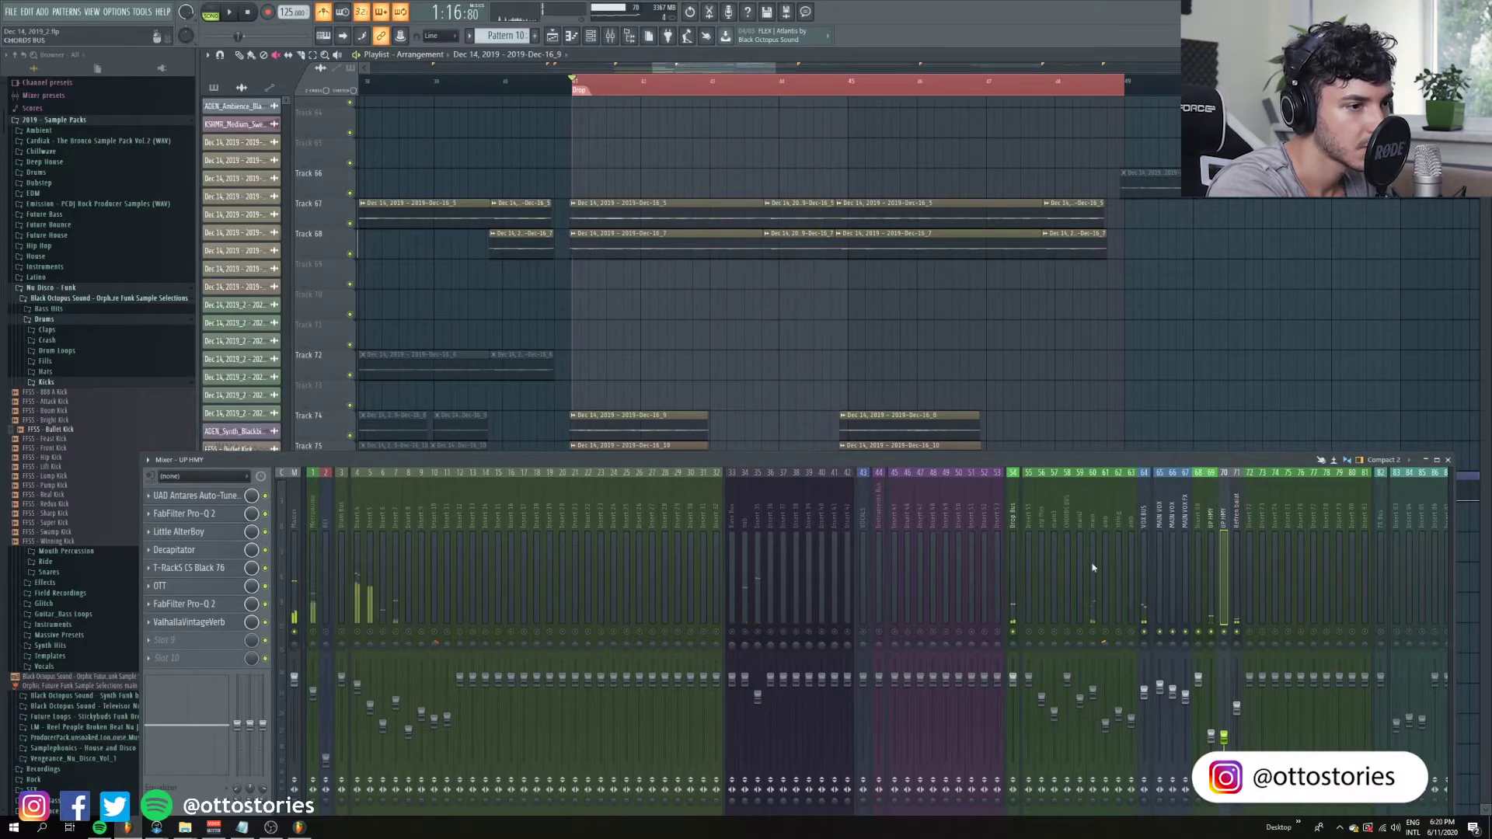
pyautogui.press('space')
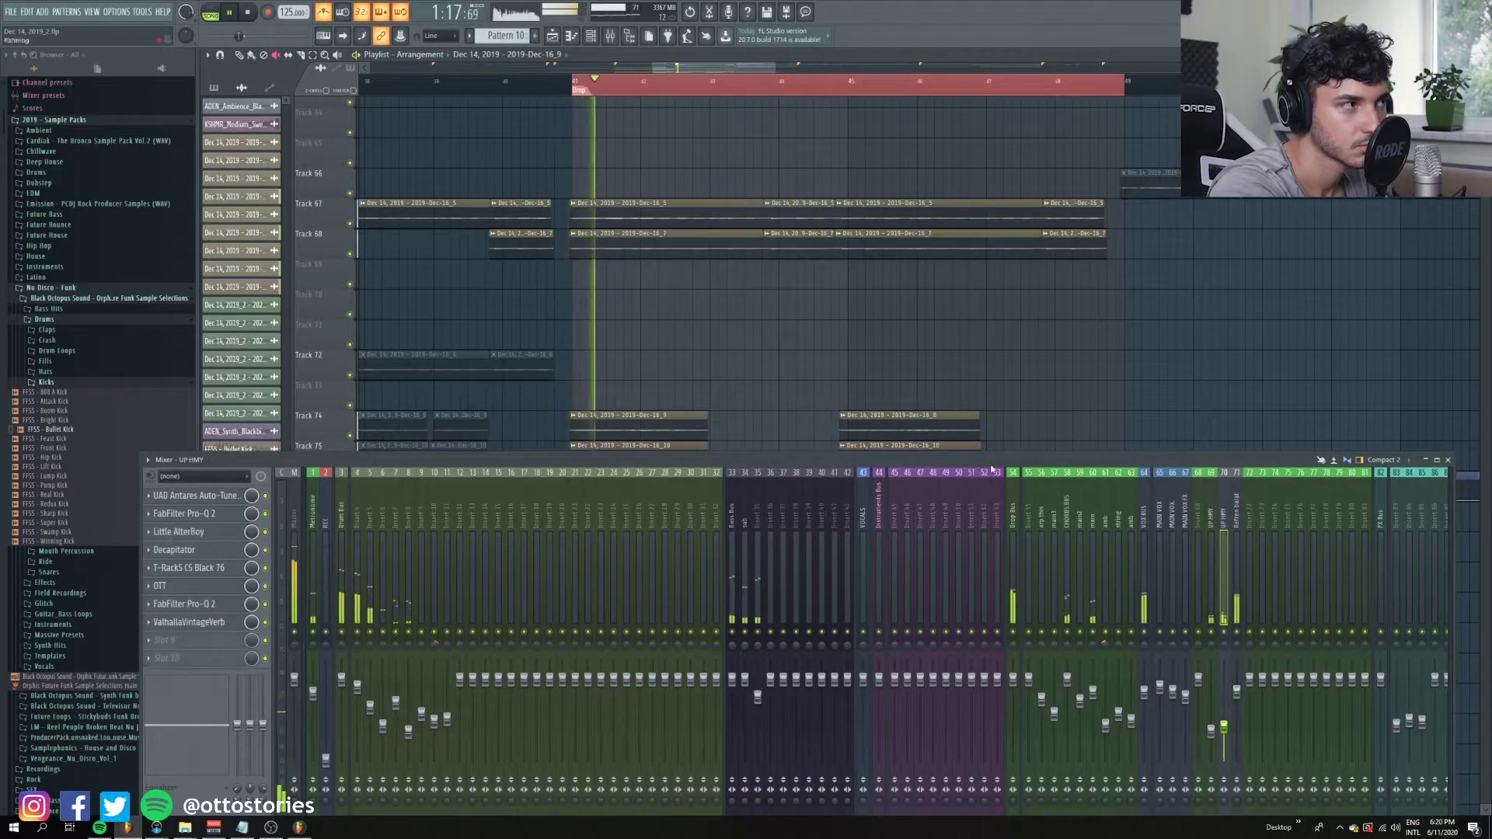
pyautogui.click(328, 12)
pyautogui.moveTo(1225, 728)
pyautogui.mouseDown()
pyautogui.moveTo(1227, 697)
pyautogui.moveTo(1218, 713)
pyautogui.mouseUp()
pyautogui.click(1213, 713)
pyautogui.scroll(-5, 772, 244)
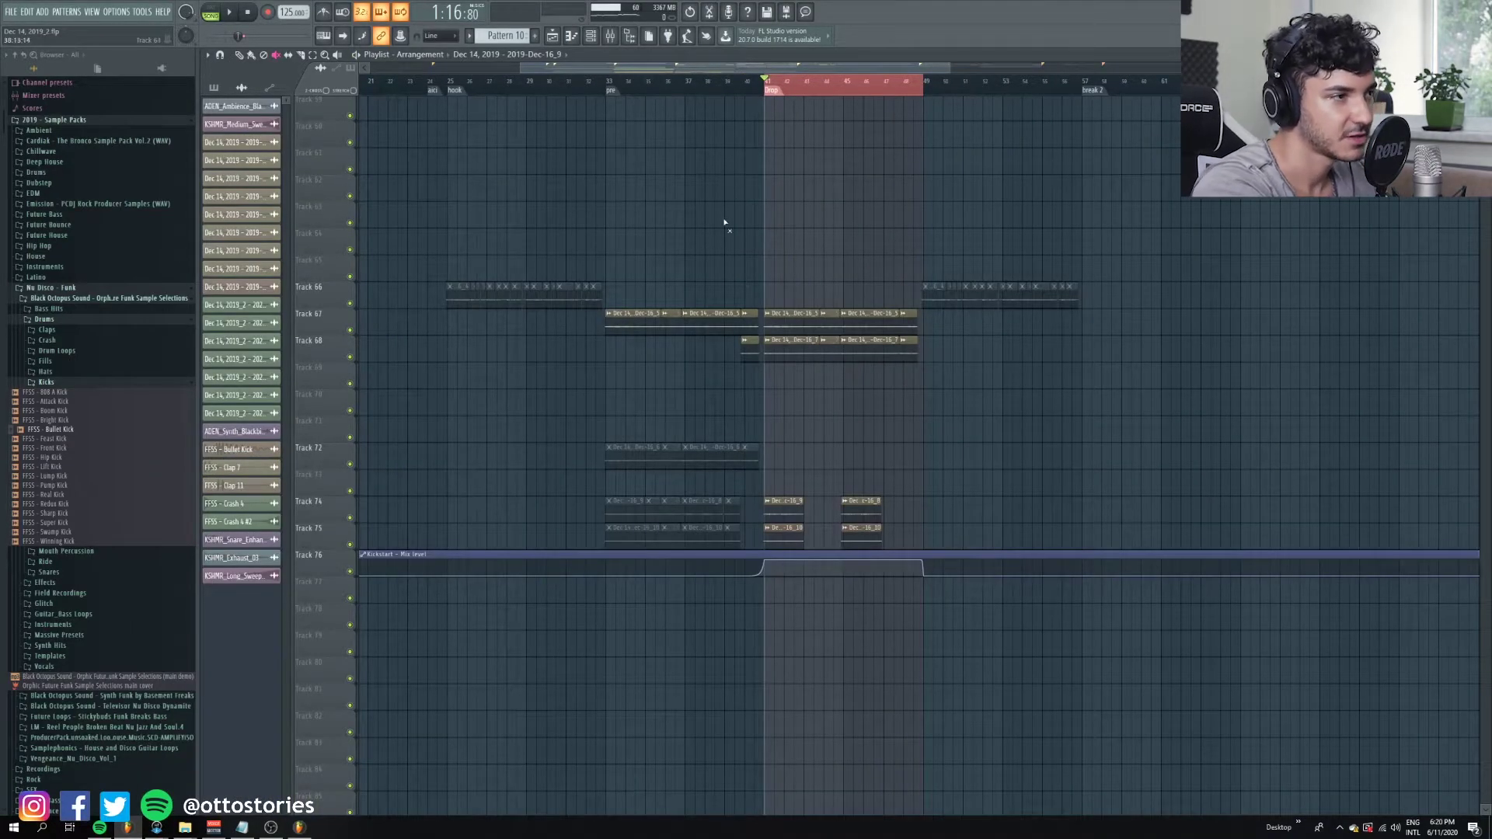
# Unmute the hook section's vocal clips on Track 66 and play the arrangement from the hook marker.
pyautogui.click(451, 90)
pyautogui.scroll(10, 522, 243)
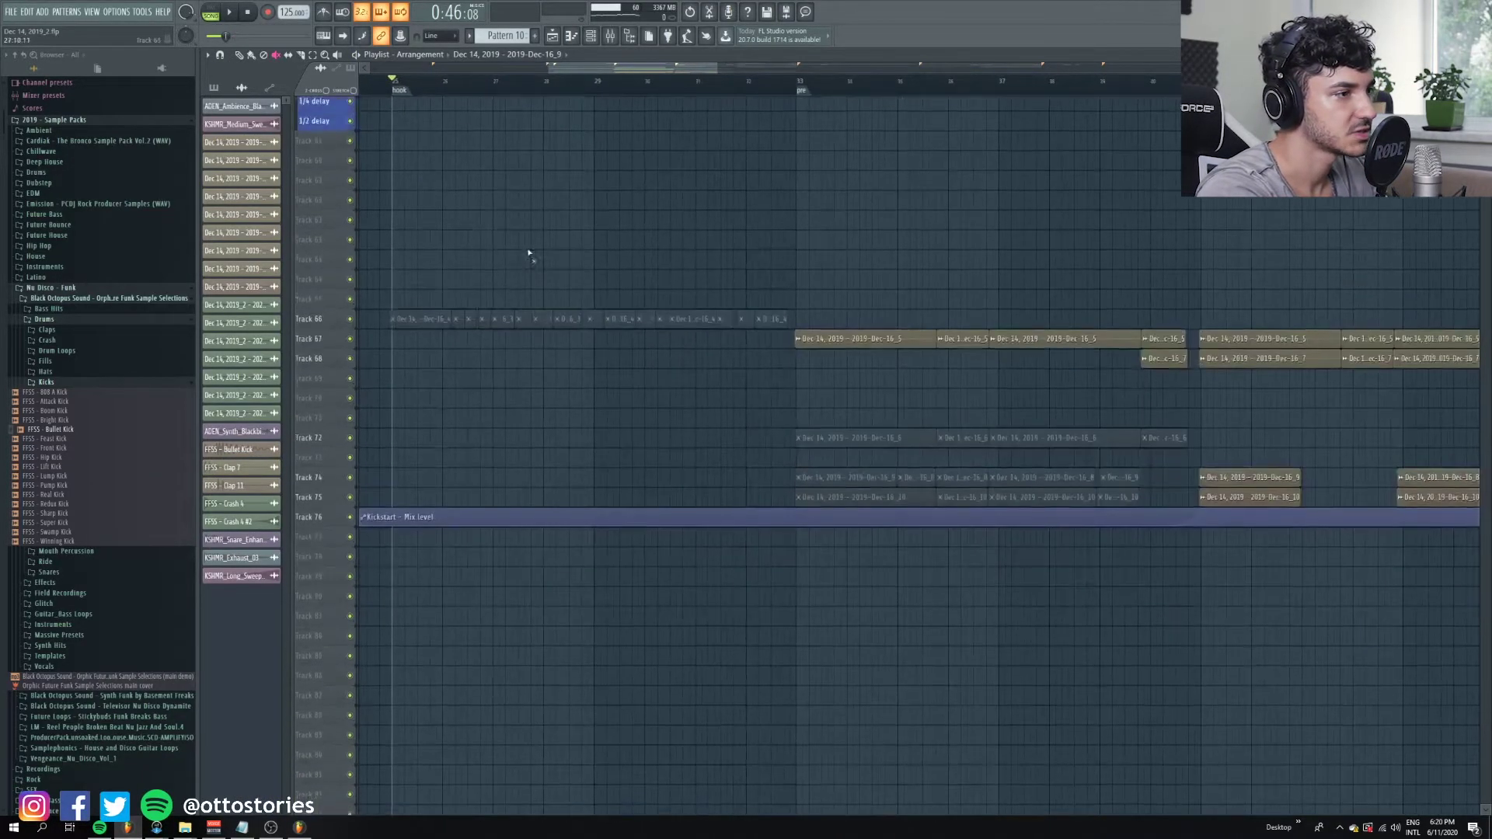
pyautogui.moveTo(557, 362); pyautogui.dragTo(687, 362)
pyautogui.scroll(4, 663, 373)
pyautogui.scroll(10, 579, 230)
pyautogui.scroll(-5, 579, 233)
pyautogui.press('space')
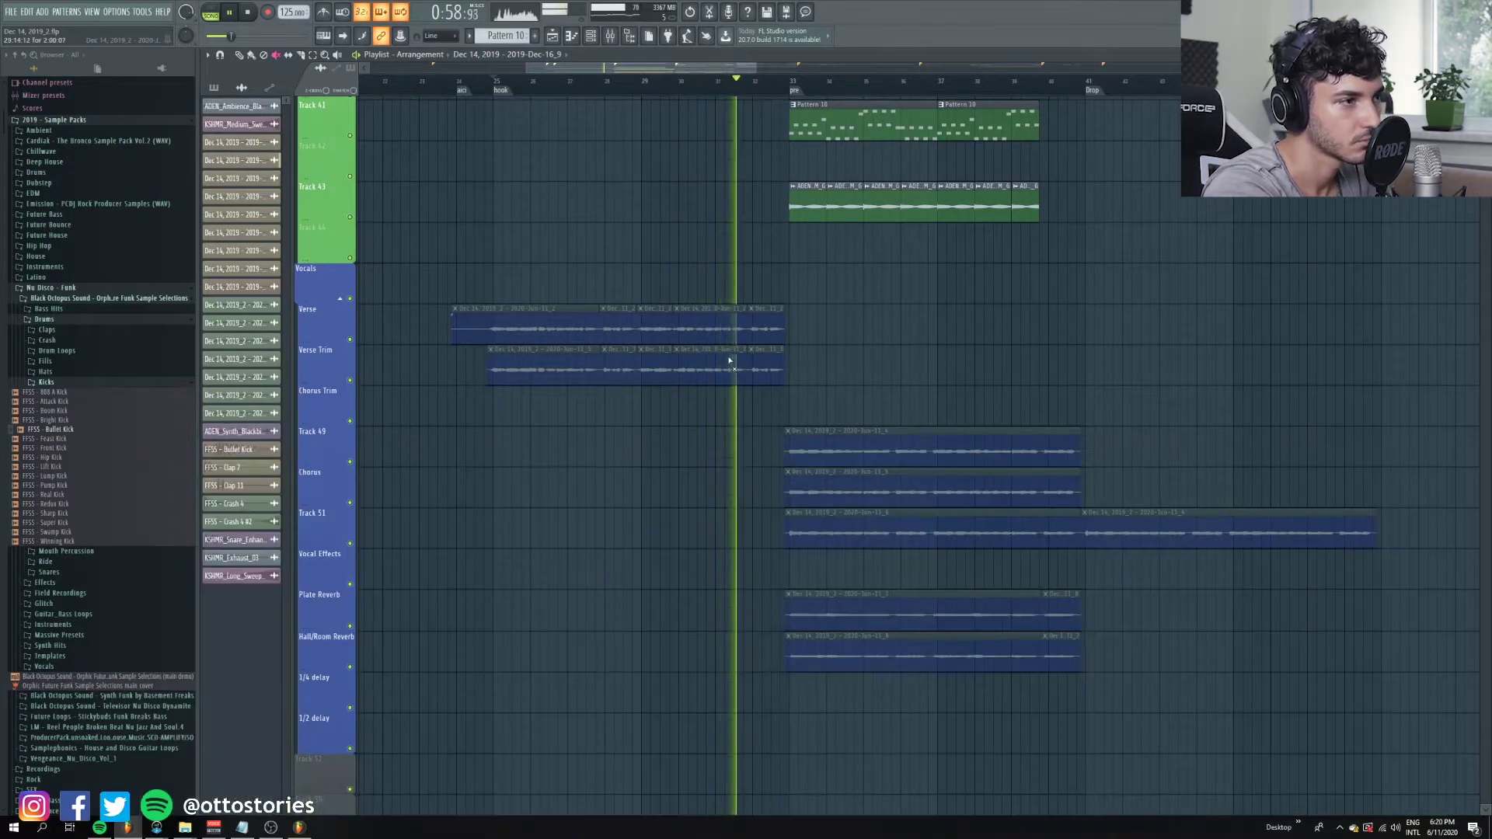
# Play the pre-drop from just before its marker and review its instrument clips, vocal tracks and mixer levels.
pyautogui.scroll(-3, 639, 363)
pyautogui.hscroll(3, 606, 342)
pyautogui.scroll(3, 551, 320)
pyautogui.press('space')
pyautogui.click(557, 86)
pyautogui.scroll(3, 600, 340)
pyautogui.press('space')
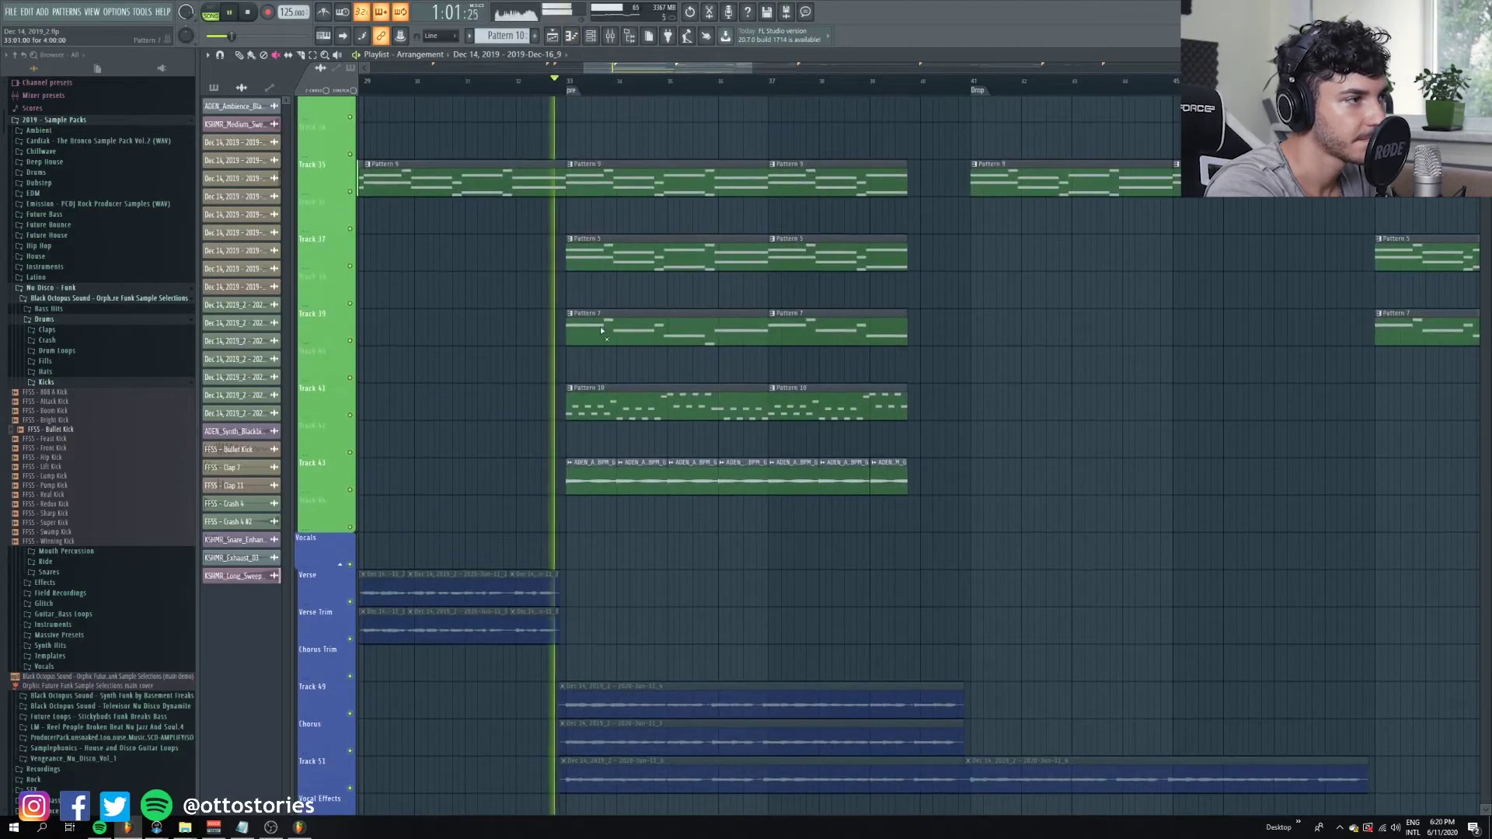
pyautogui.scroll(-2, 624, 387)
pyautogui.scroll(3, 519, 390)
pyautogui.scroll(-7, 682, 377)
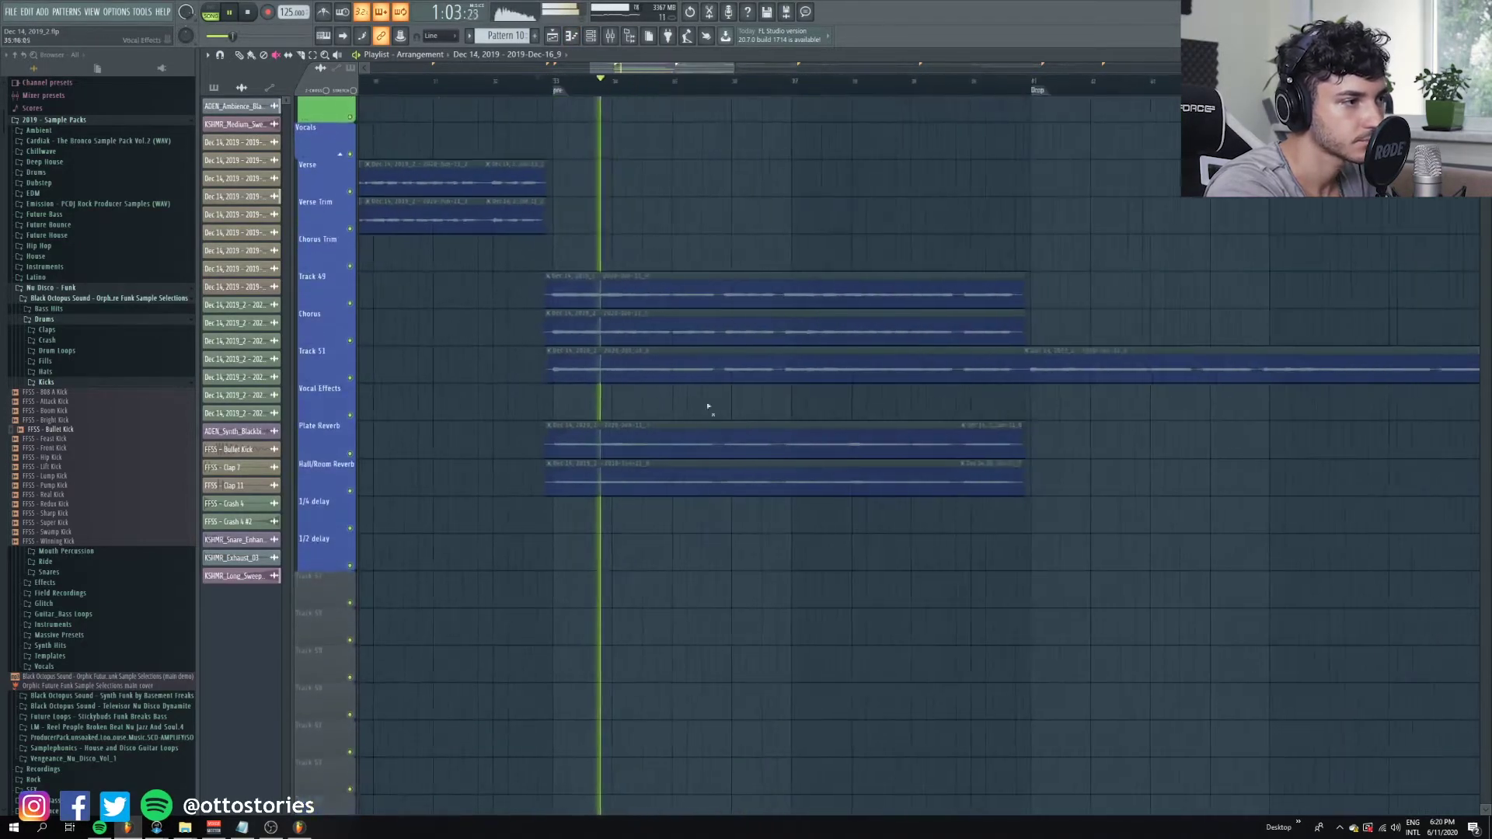
pyautogui.scroll(5, 693, 408)
pyautogui.press('F9')
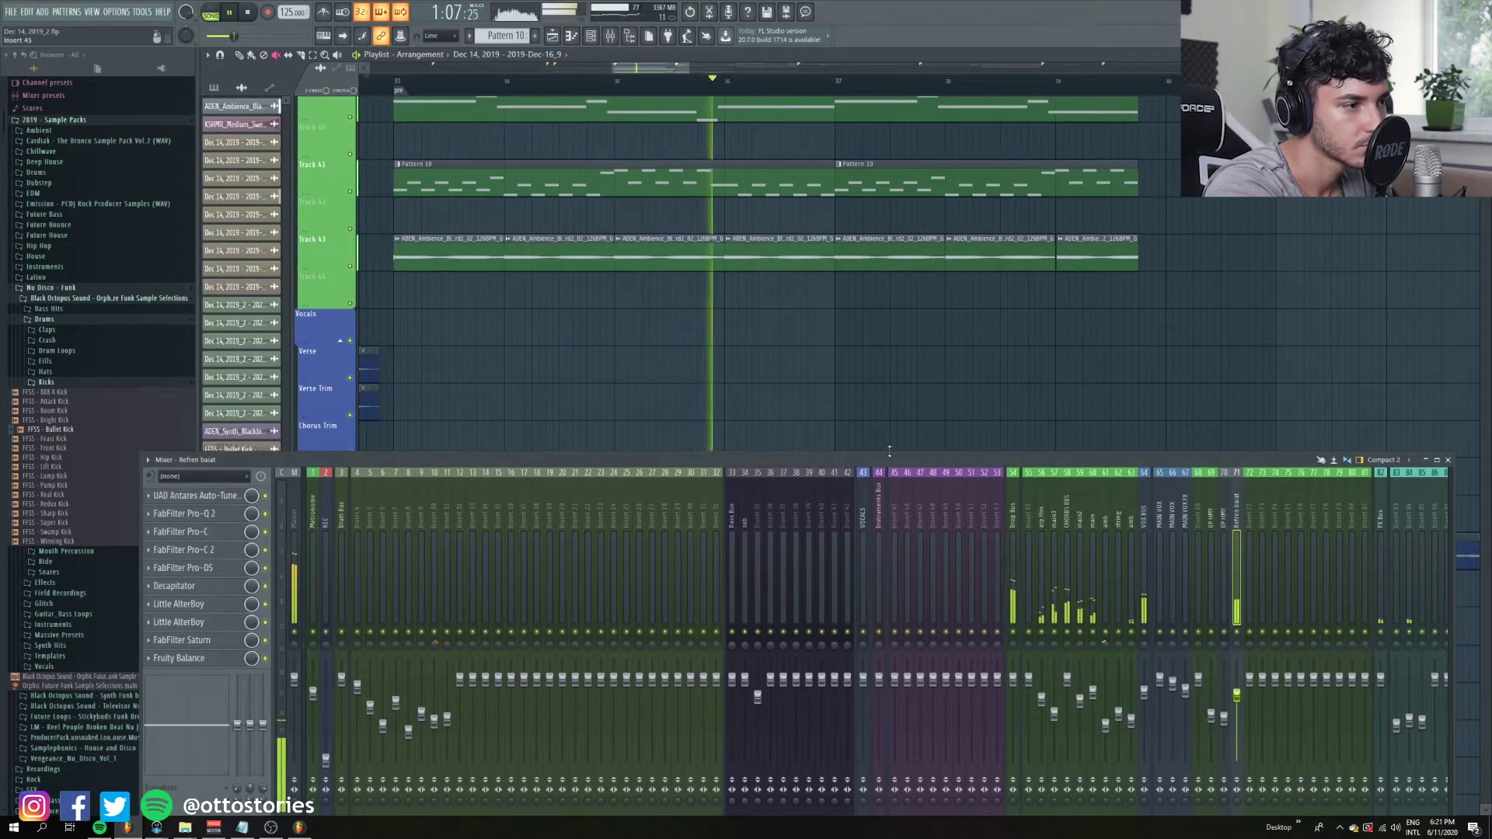
pyautogui.press('F9')
# Continue playback through the drop and unmute the vocal clips on Track 66 that follow it.
pyautogui.scroll(-3, 730, 406)
pyautogui.scroll(-3, 735, 408)
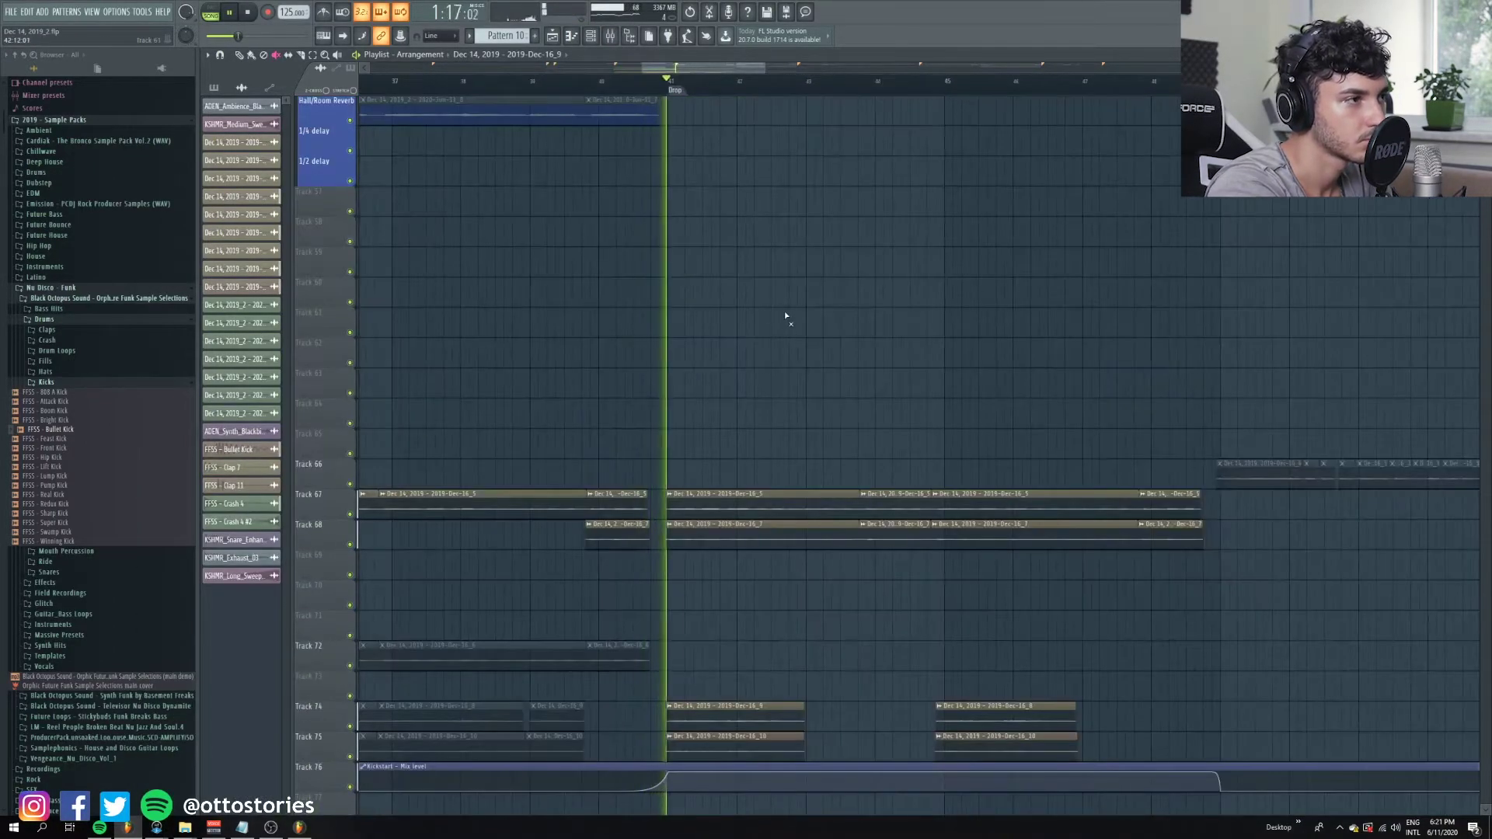
pyautogui.scroll(-2, 801, 349)
pyautogui.scroll(3, 778, 427)
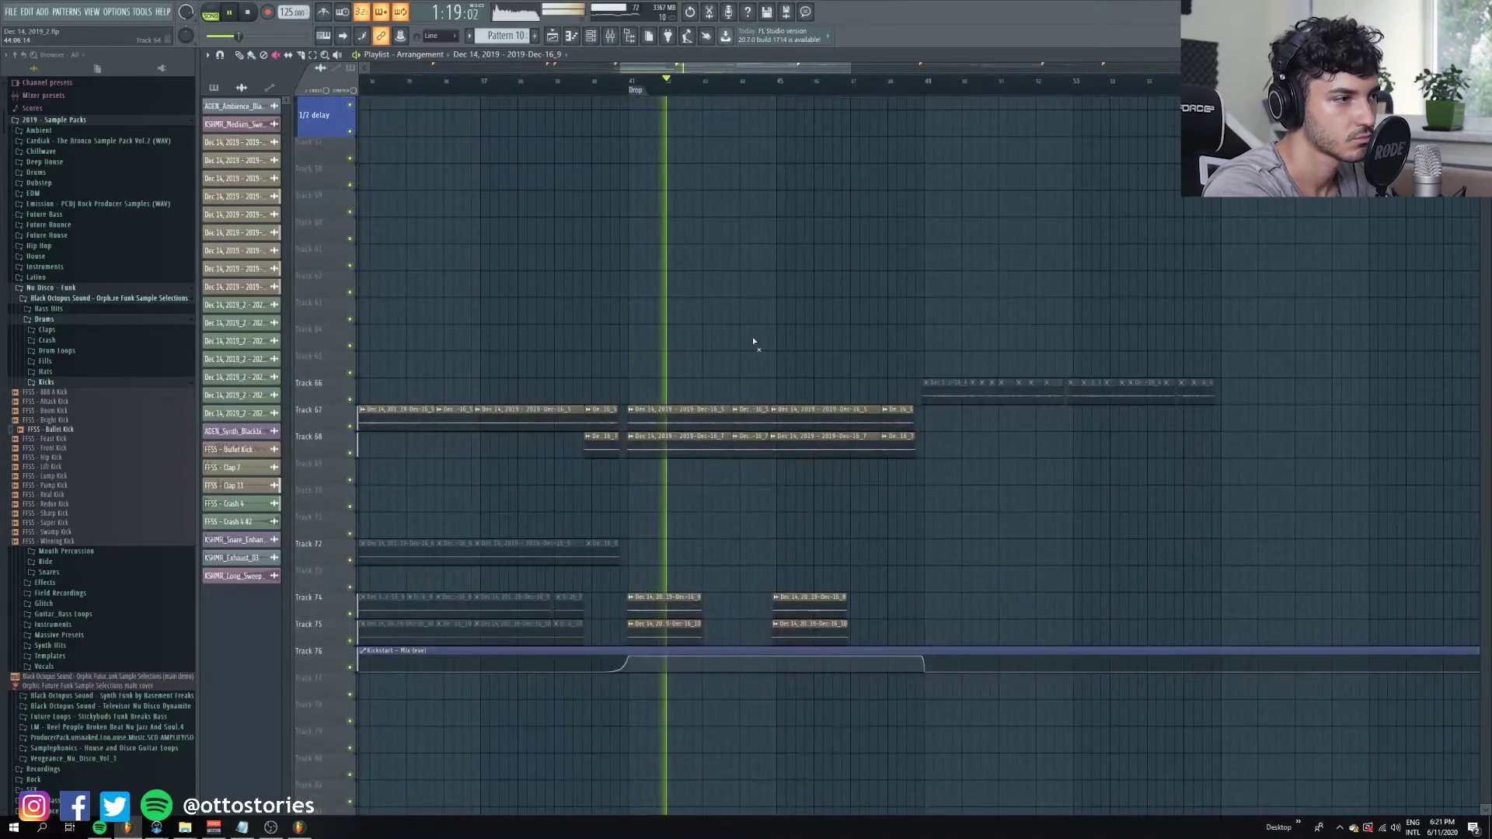
pyautogui.scroll(-3, 680, 487)
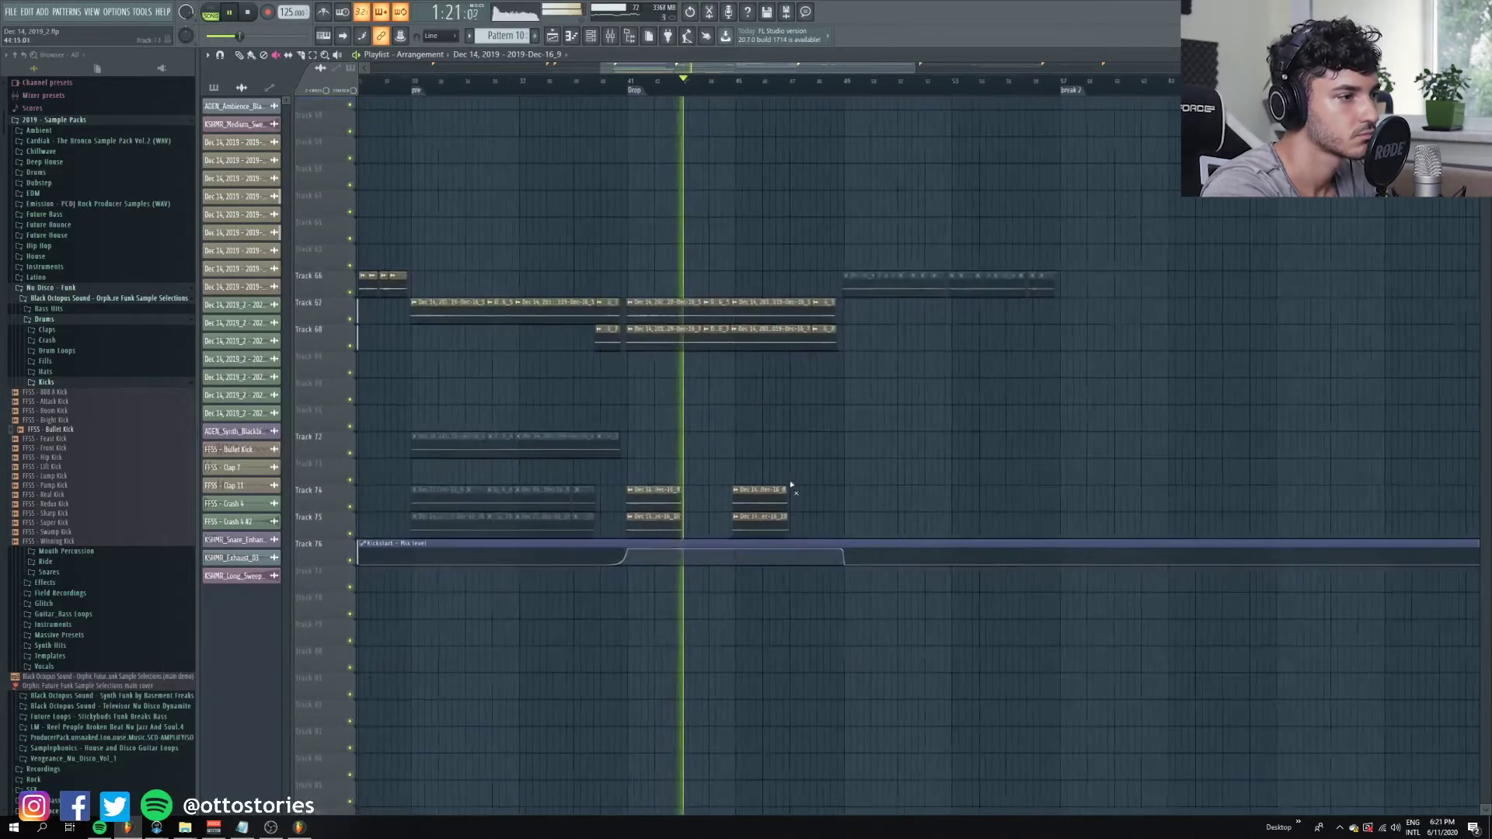
pyautogui.scroll(1, 789, 491)
pyautogui.scroll(1, 703, 393)
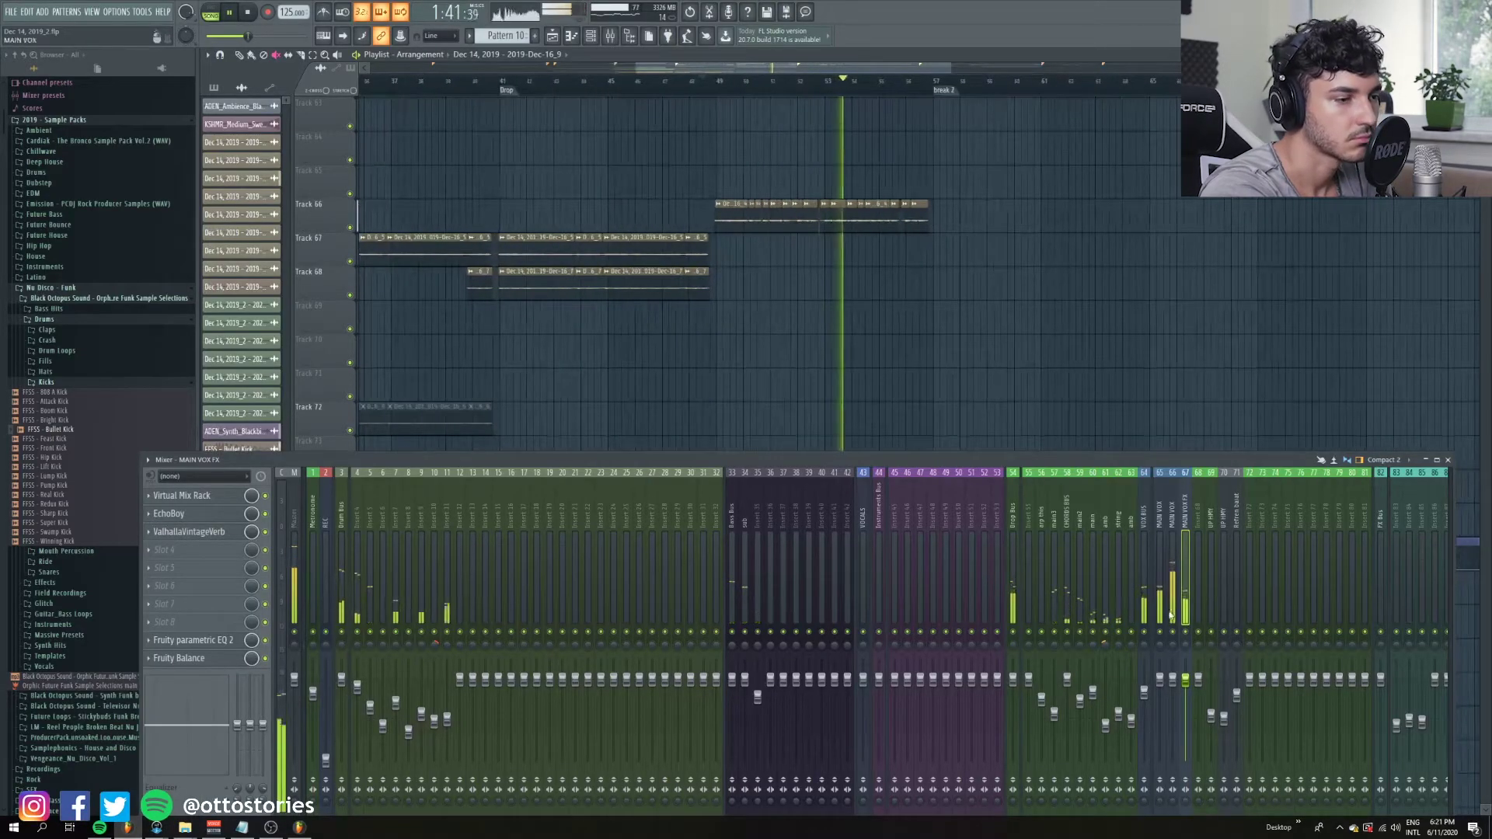
# Review the VOX BUS effect chain while the section after the drop plays up to break 2.
pyautogui.click(1145, 614)
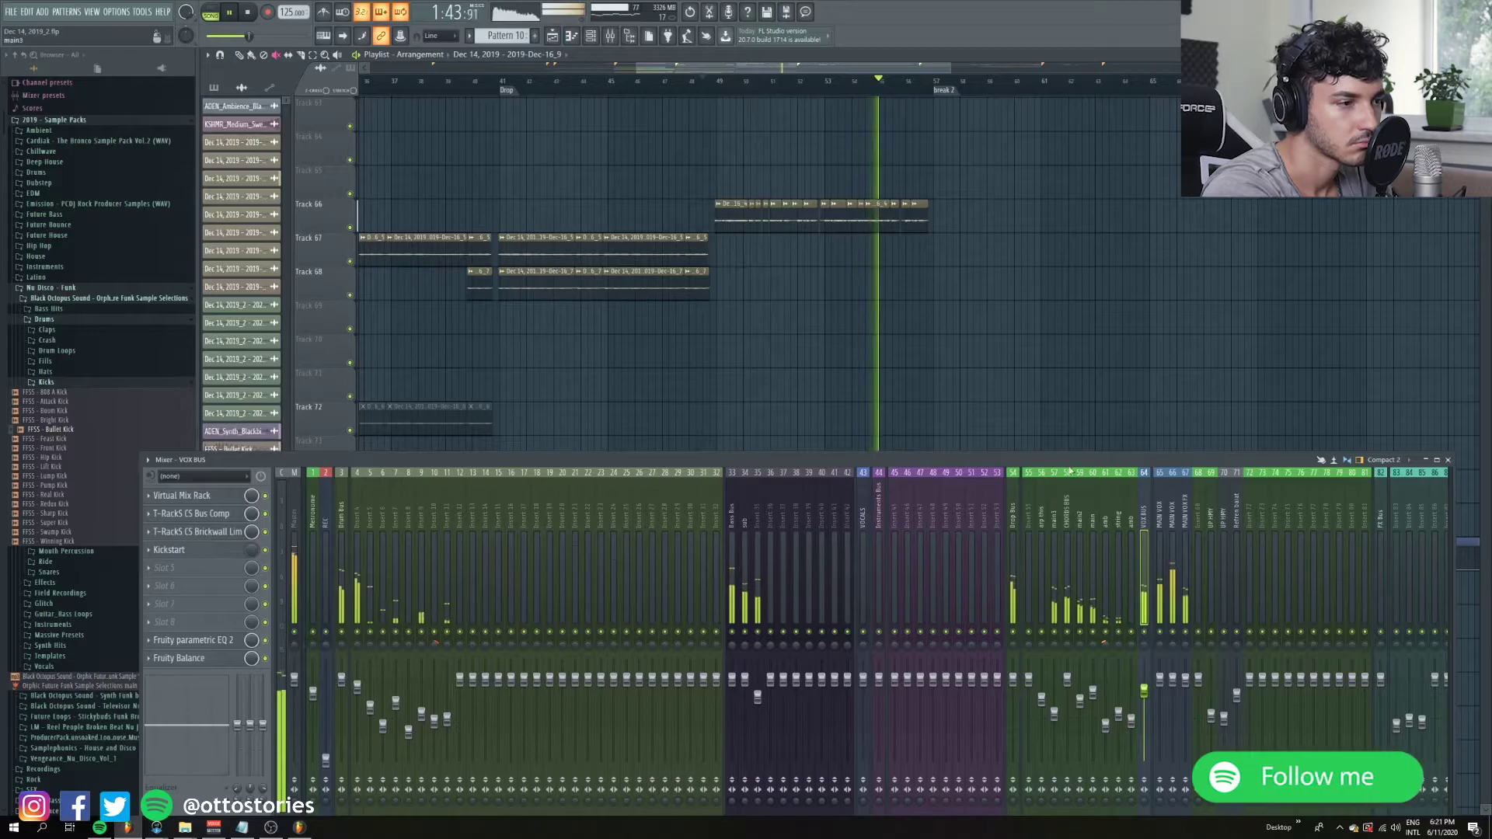
pyautogui.press('F9')
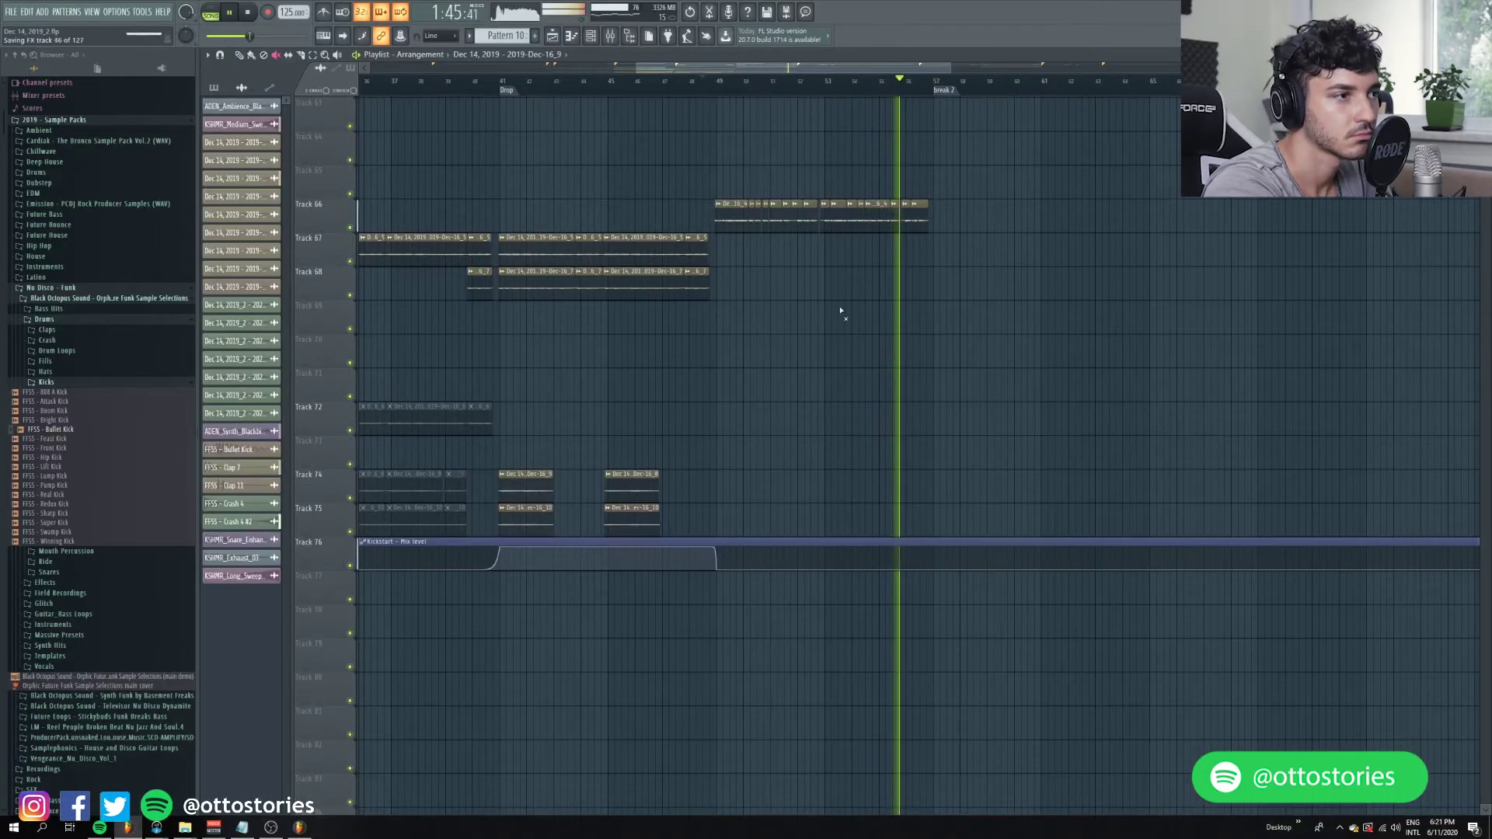
pyautogui.keyDown('ctrl'); pyautogui.scroll(-2, 847, 303); pyautogui.keyUp('ctrl')
pyautogui.keyDown('ctrl'); pyautogui.scroll(-3, 852, 297); pyautogui.keyUp('ctrl')
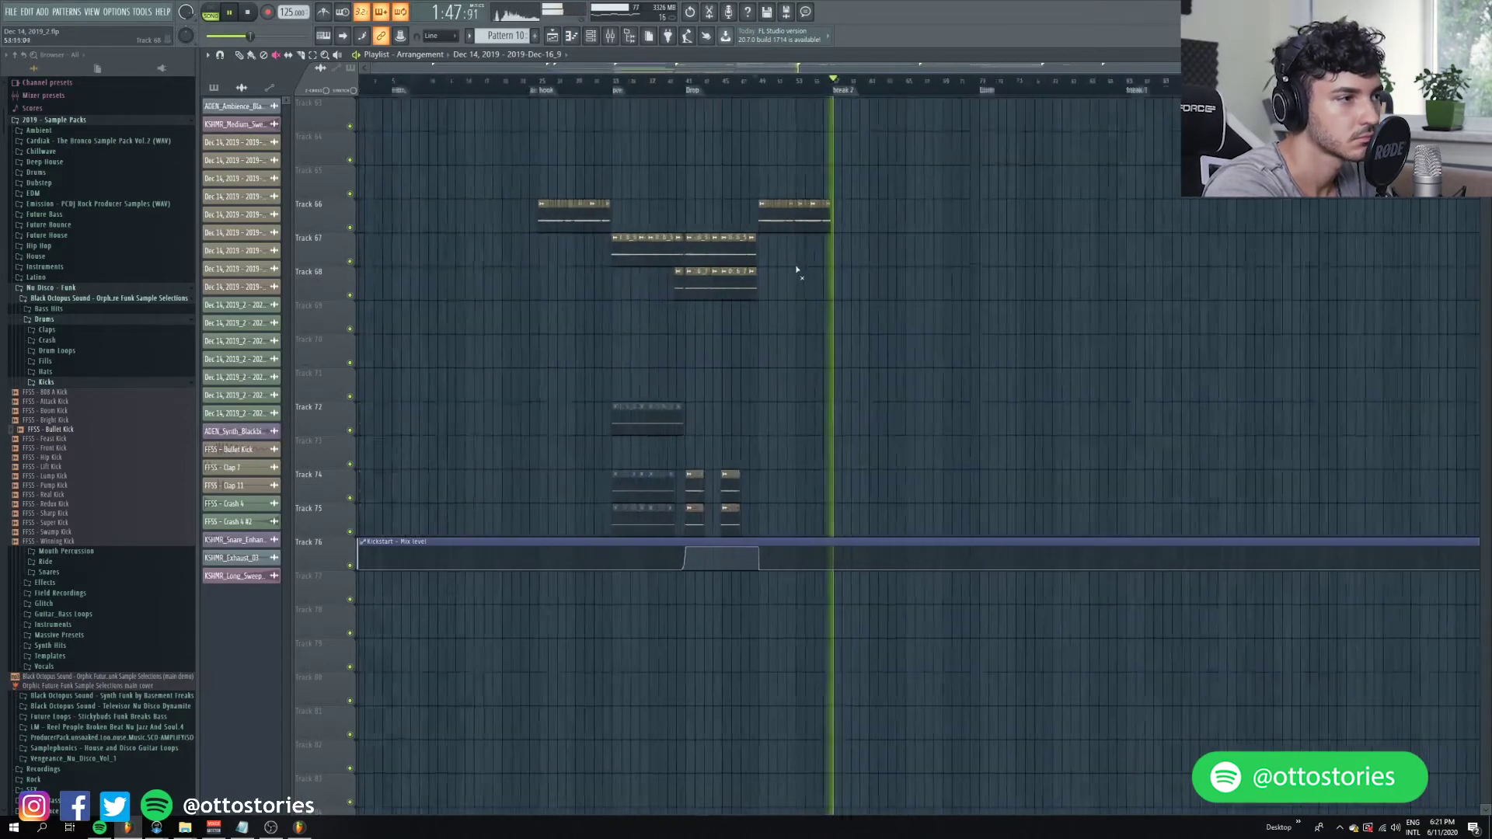
pyautogui.keyDown('ctrl'); pyautogui.scroll(3, 718, 168); pyautogui.keyUp('ctrl')
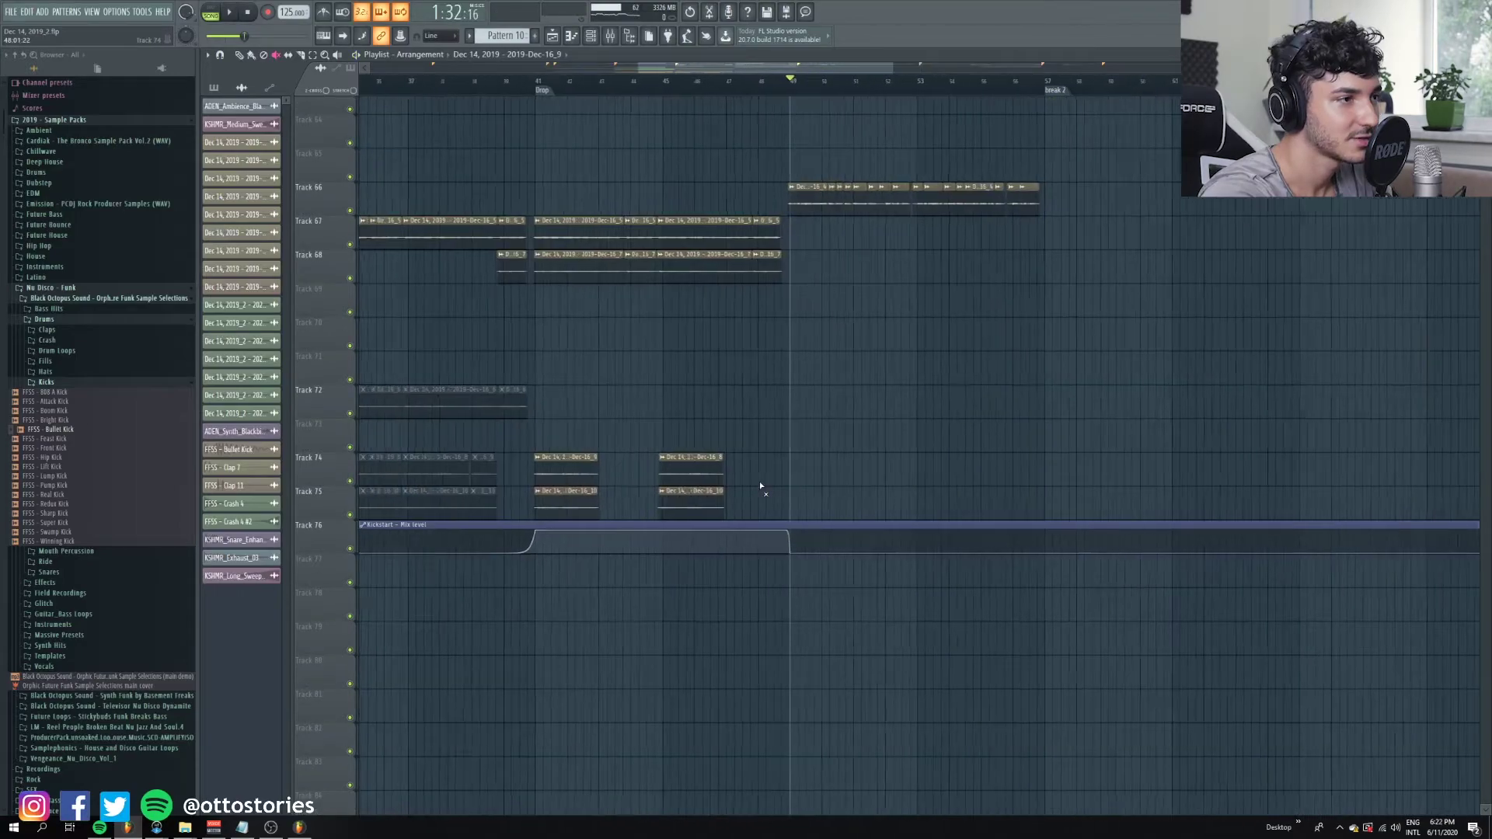
# Examine the drop's vocal clips on Tracks 67, 68, 74 and 75 and the following clips on Track 66.
pyautogui.keyDown('ctrl'); pyautogui.scroll(1, 759, 483); pyautogui.keyUp('ctrl')
pyautogui.keyDown('alt'); pyautogui.scroll(1, 757, 485); pyautogui.keyUp('alt')
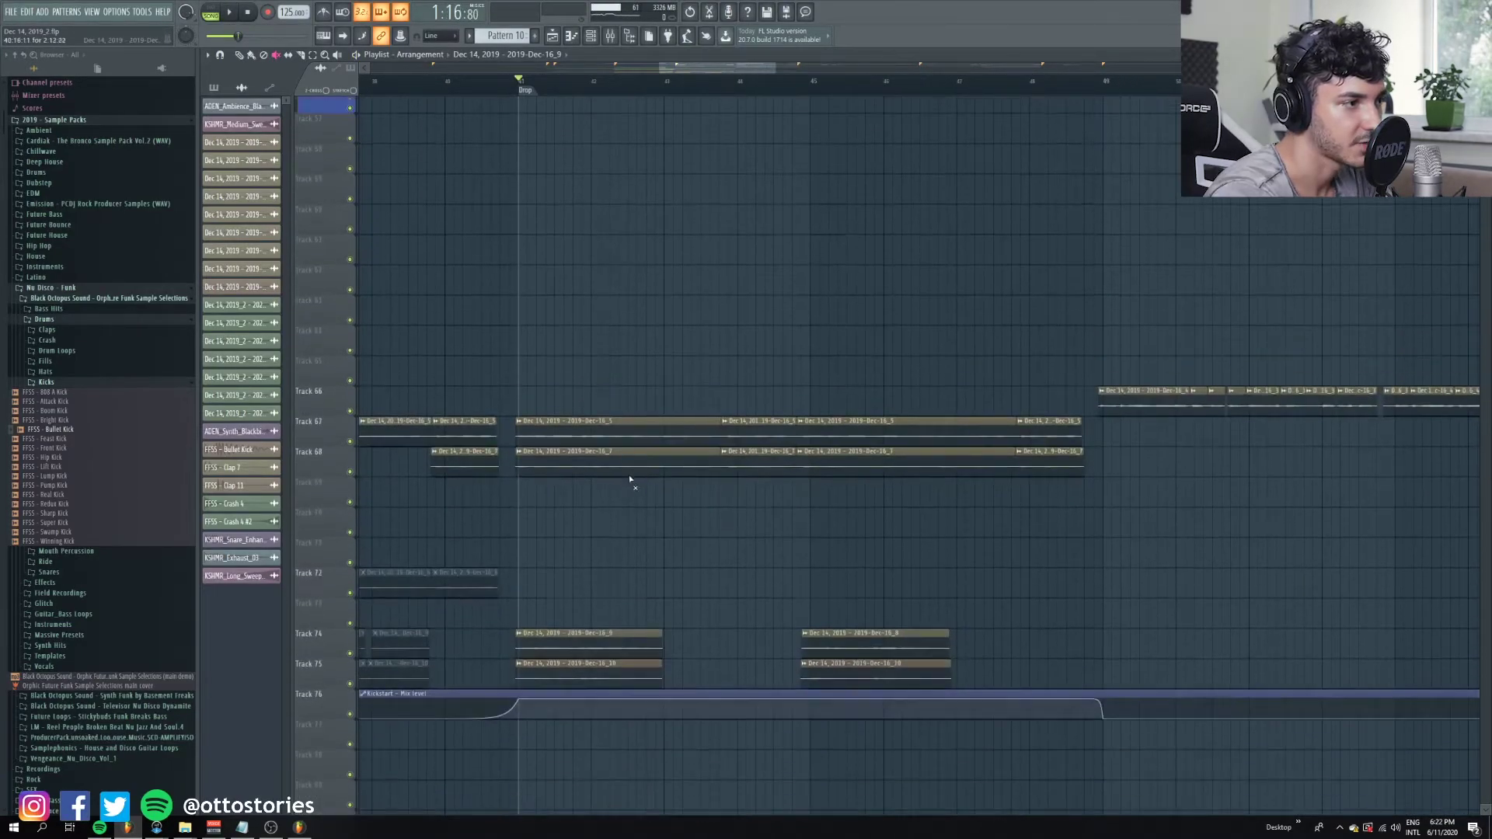
pyautogui.keyDown('alt'); pyautogui.scroll(-3, 628, 490); pyautogui.keyUp('alt')
pyautogui.keyDown('alt'); pyautogui.scroll(3, 610, 497); pyautogui.keyUp('alt')
pyautogui.keyDown('ctrl'); pyautogui.scroll(2, 601, 466); pyautogui.keyUp('ctrl')
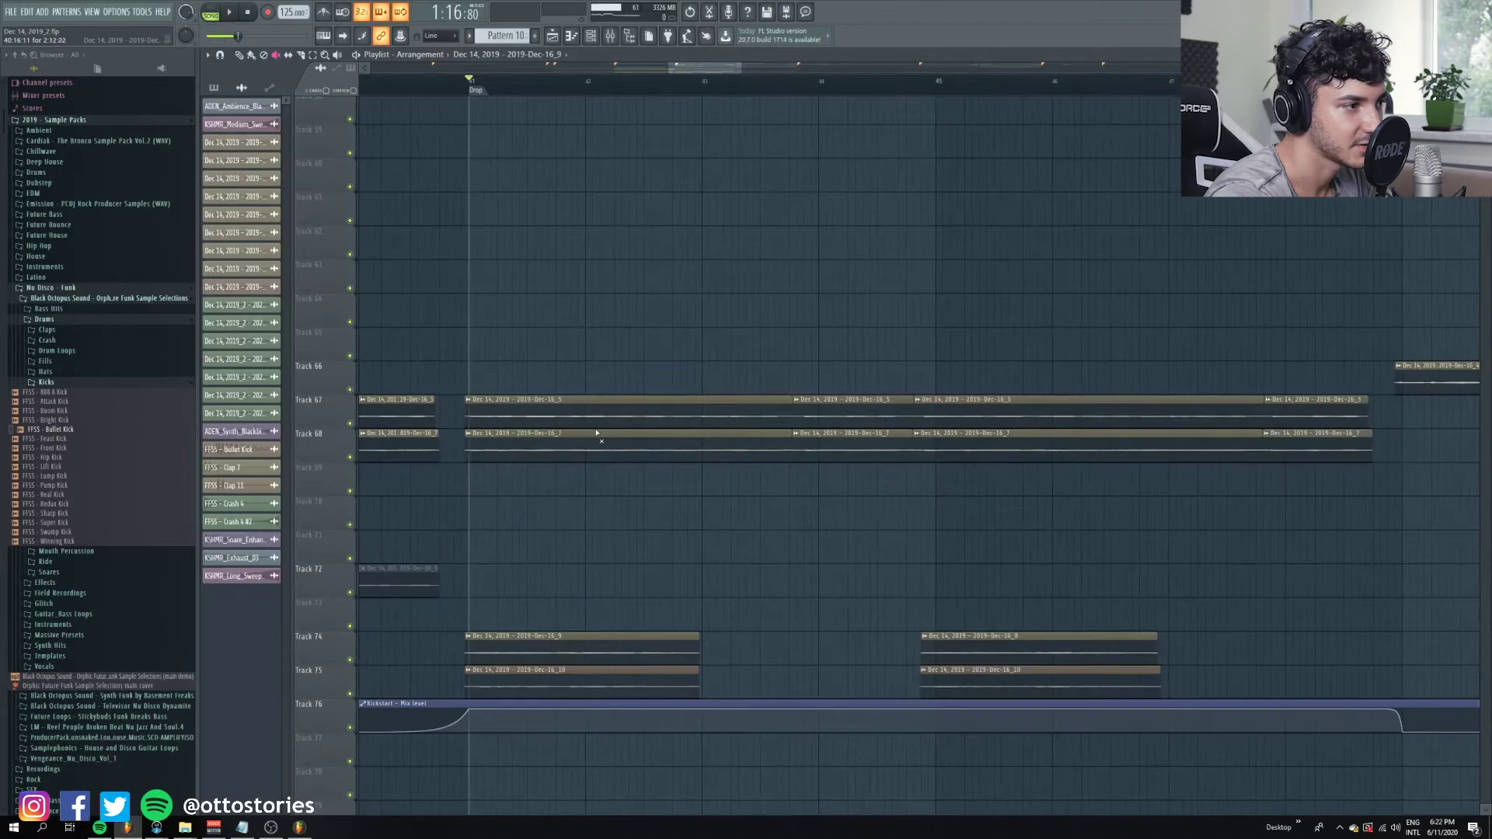
pyautogui.keyDown('ctrl'); pyautogui.scroll(-2, 612, 466); pyautogui.keyUp('ctrl')
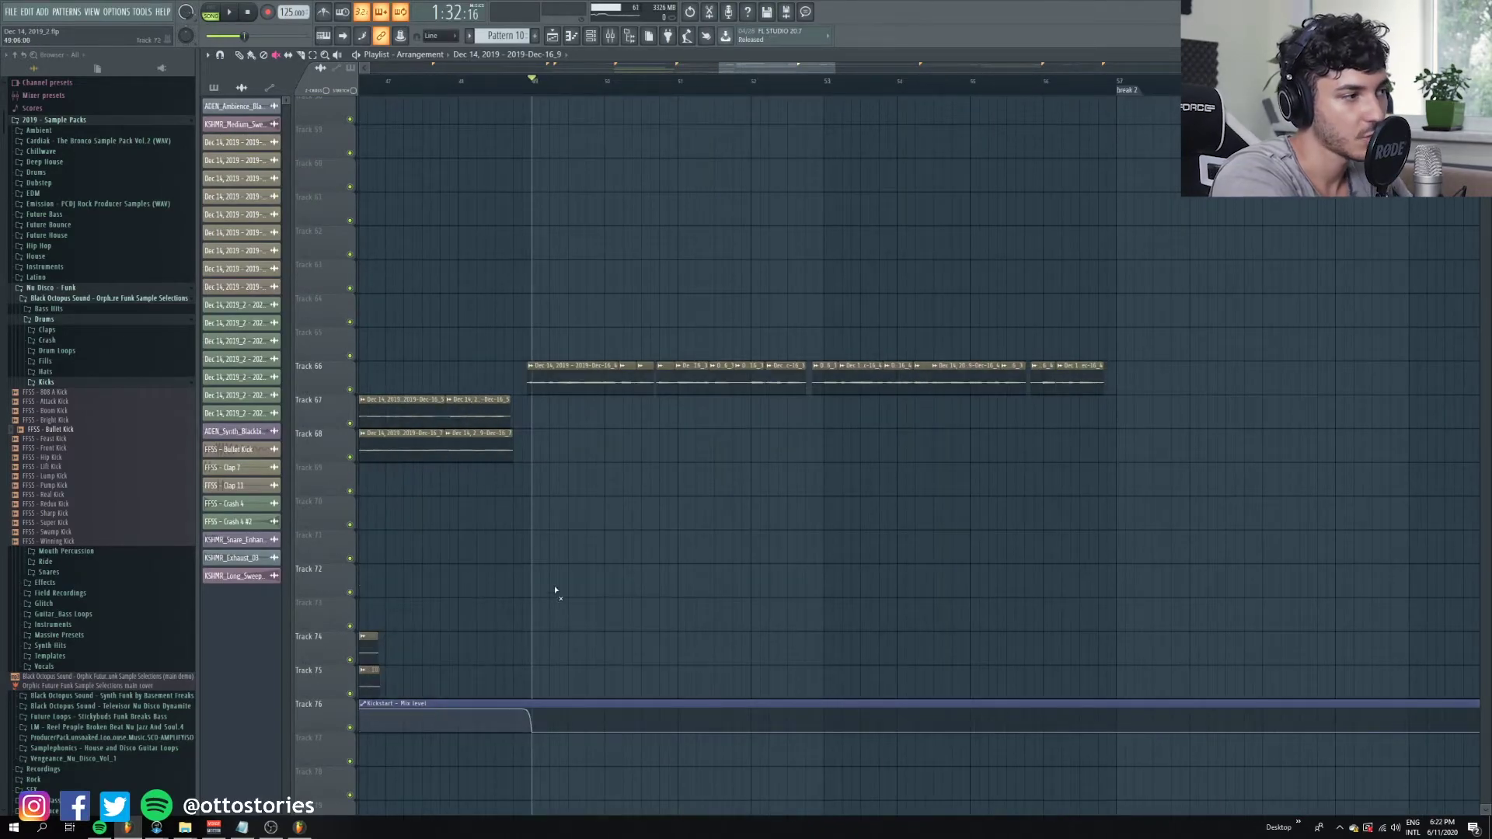
# Show the mixer with the VOX BUS selected and reposition its window over the playlist.
pyautogui.press('F9')
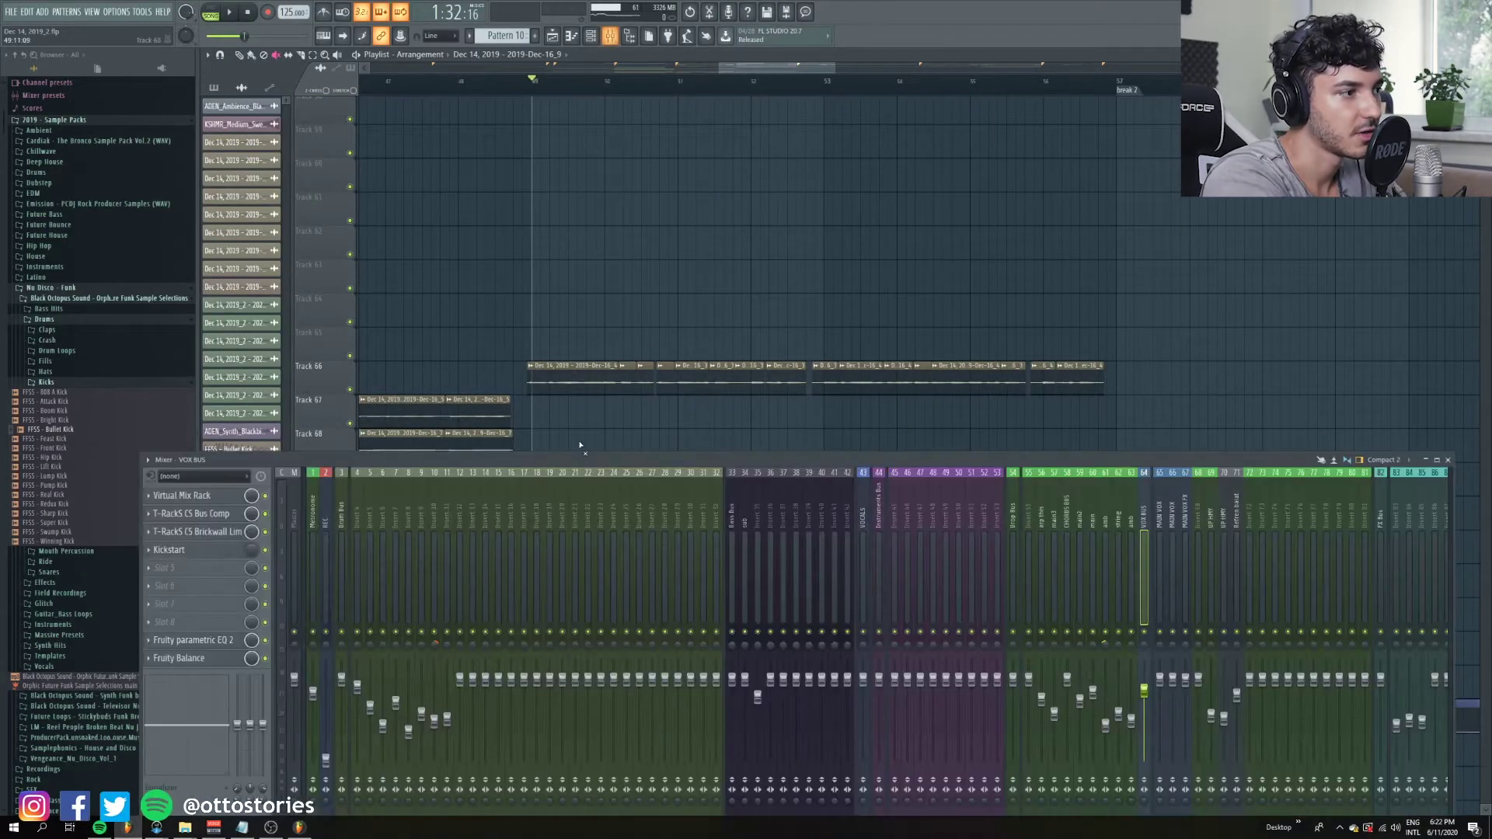
pyautogui.scroll(-2, 1037, 435)
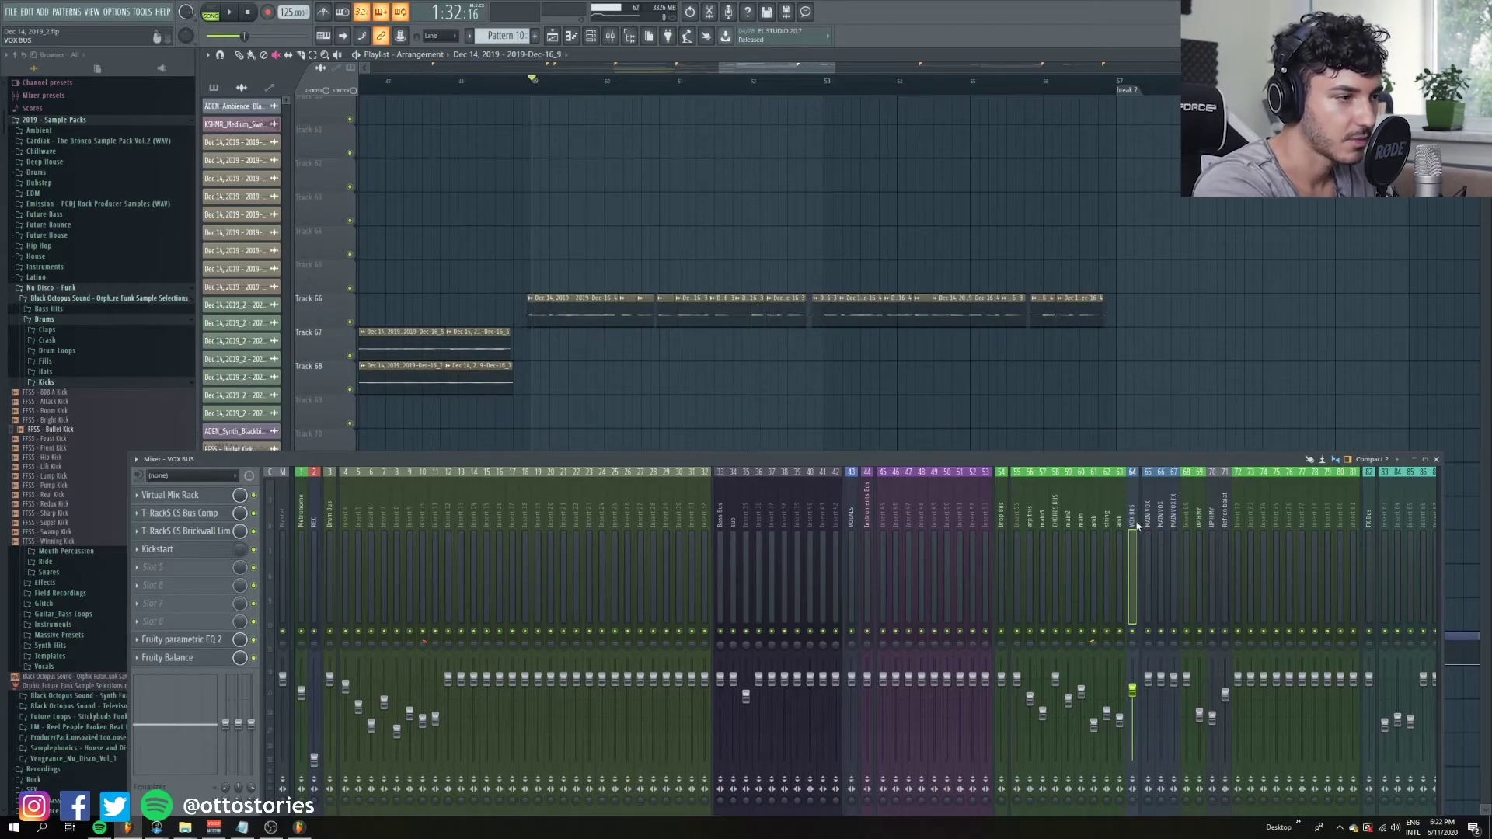
pyautogui.moveTo(1096, 463); pyautogui.dragTo(1006, 390)
pyautogui.click(116, 478)
pyautogui.click(116, 478)
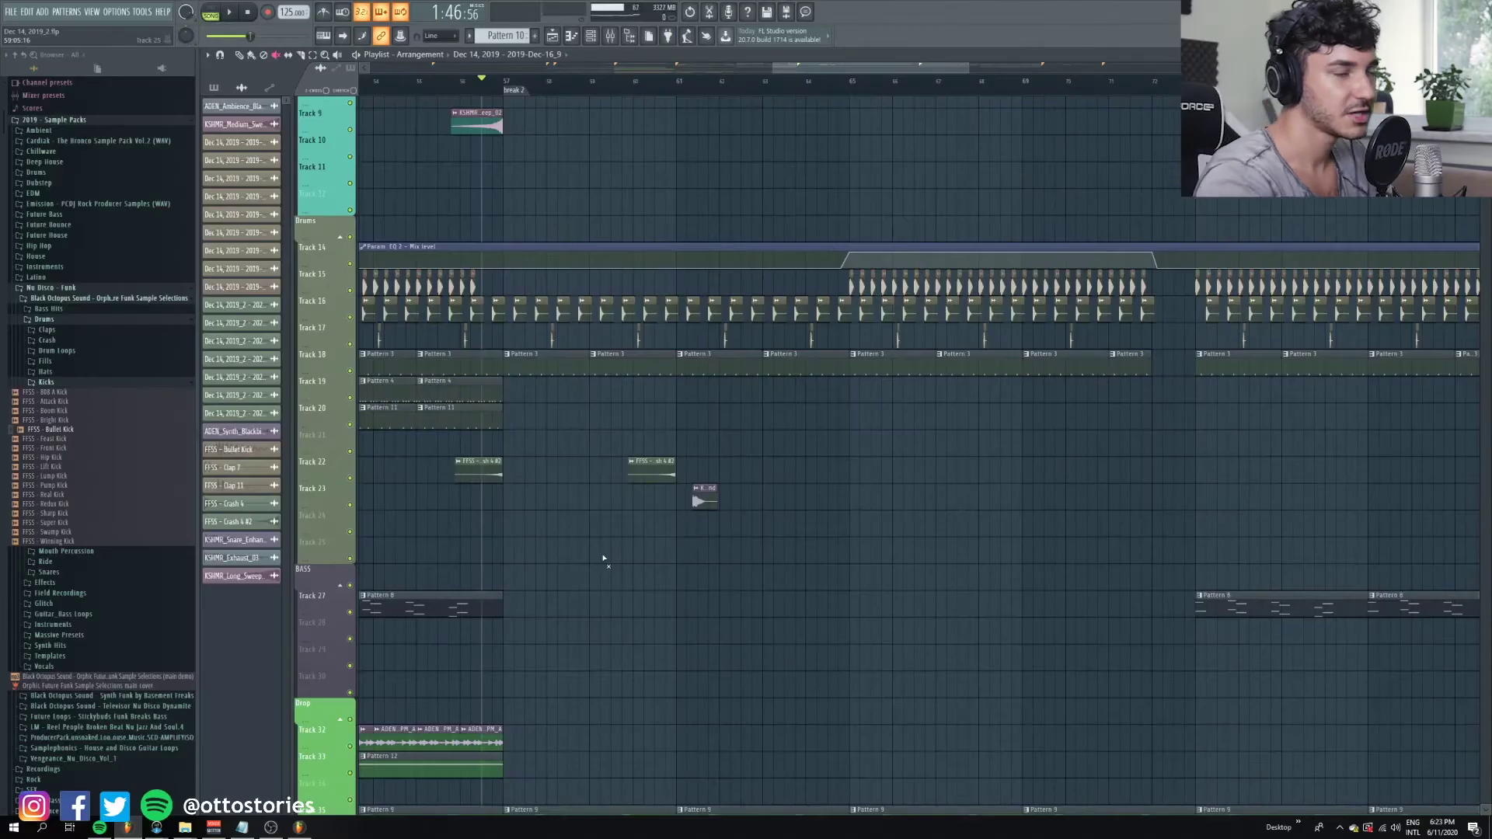
# Compare the drum, bass and instrument clips in the first drop, break 2 and the second drop.
pyautogui.scroll(-5, 619, 547)
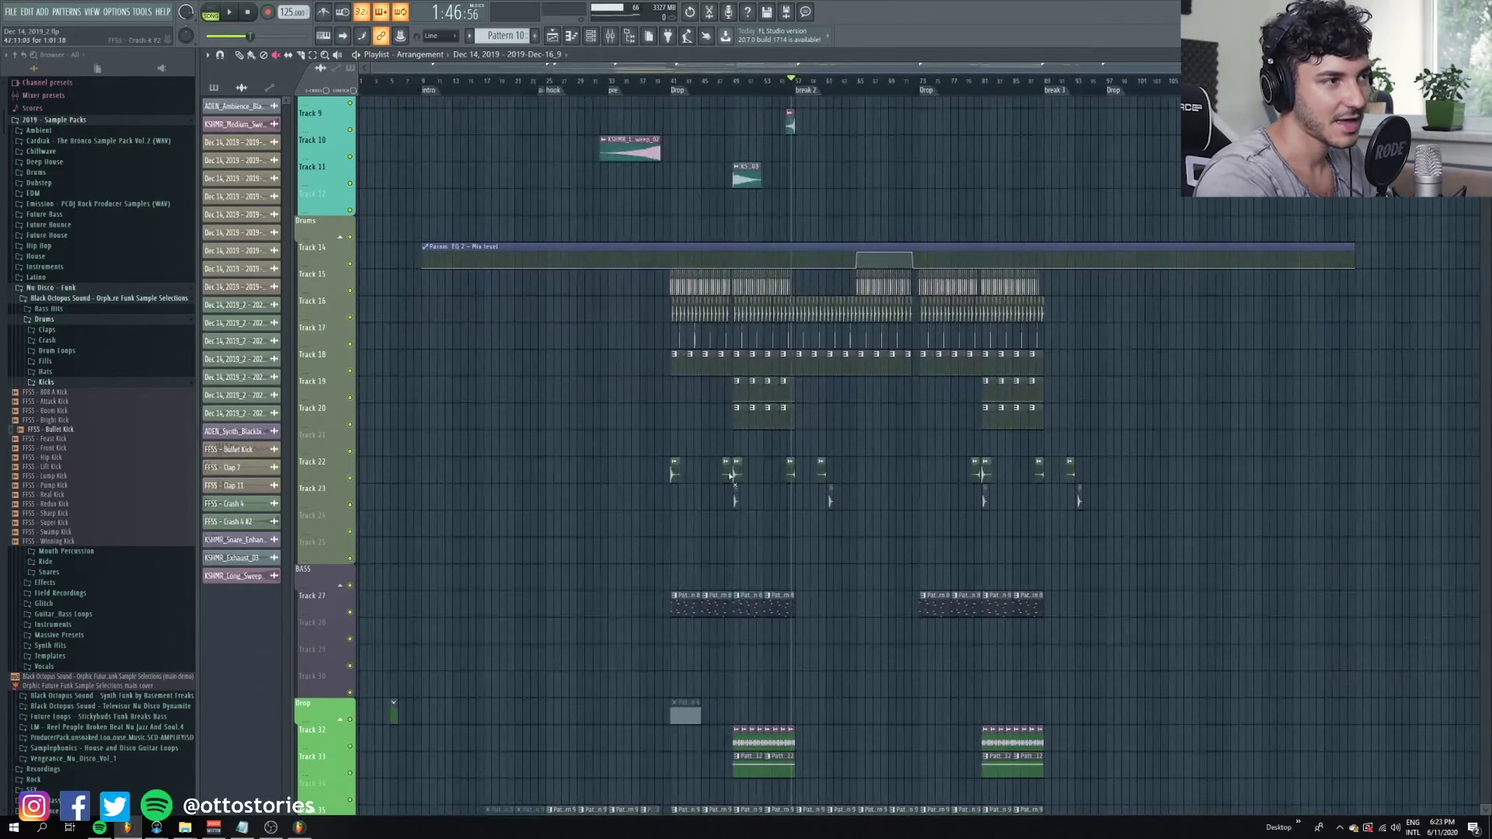
pyautogui.scroll(5, 887, 441)
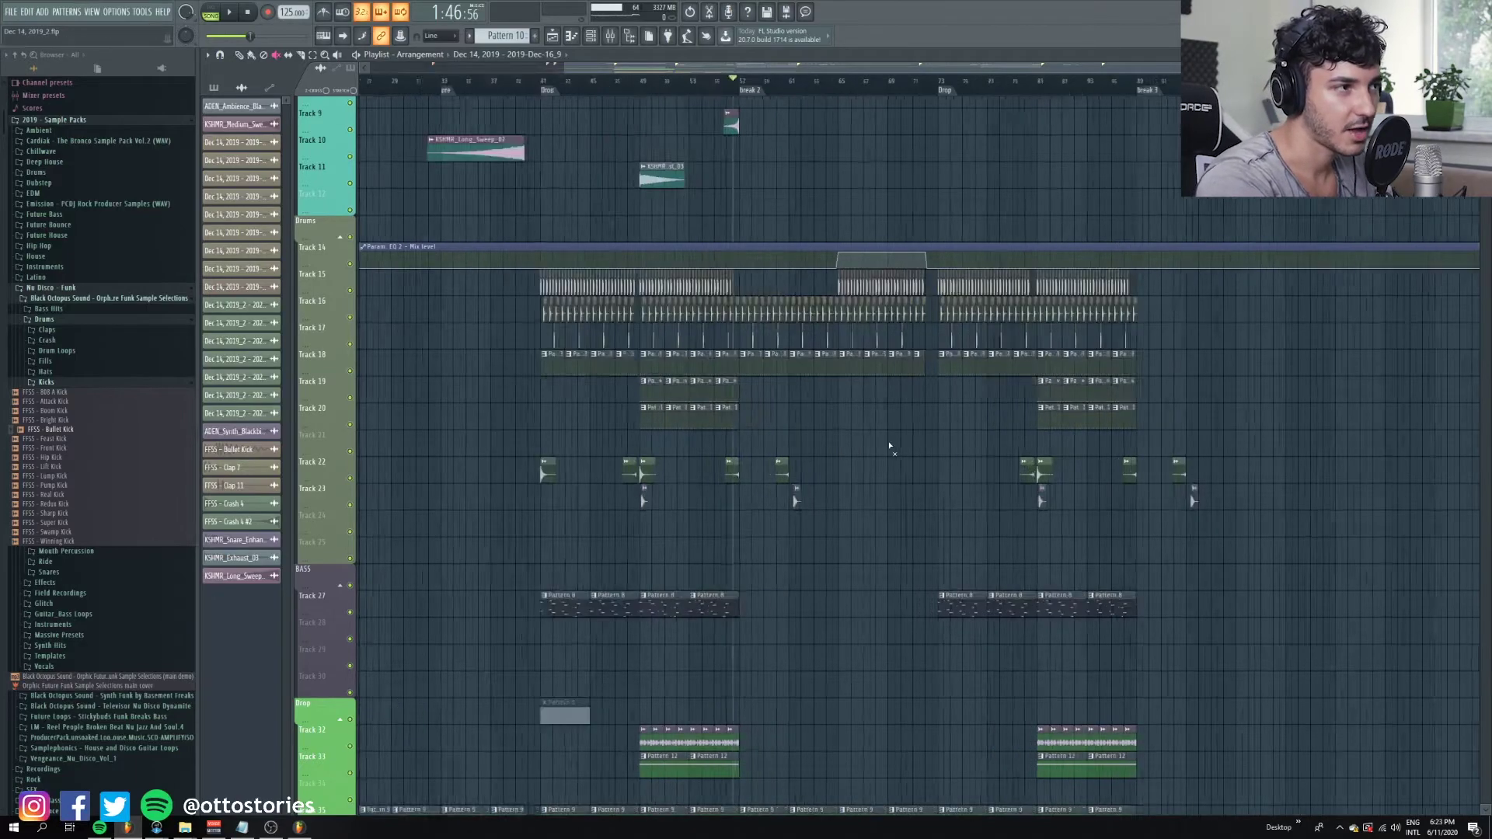
pyautogui.scroll(5, 617, 362)
pyautogui.scroll(-5, 634, 342)
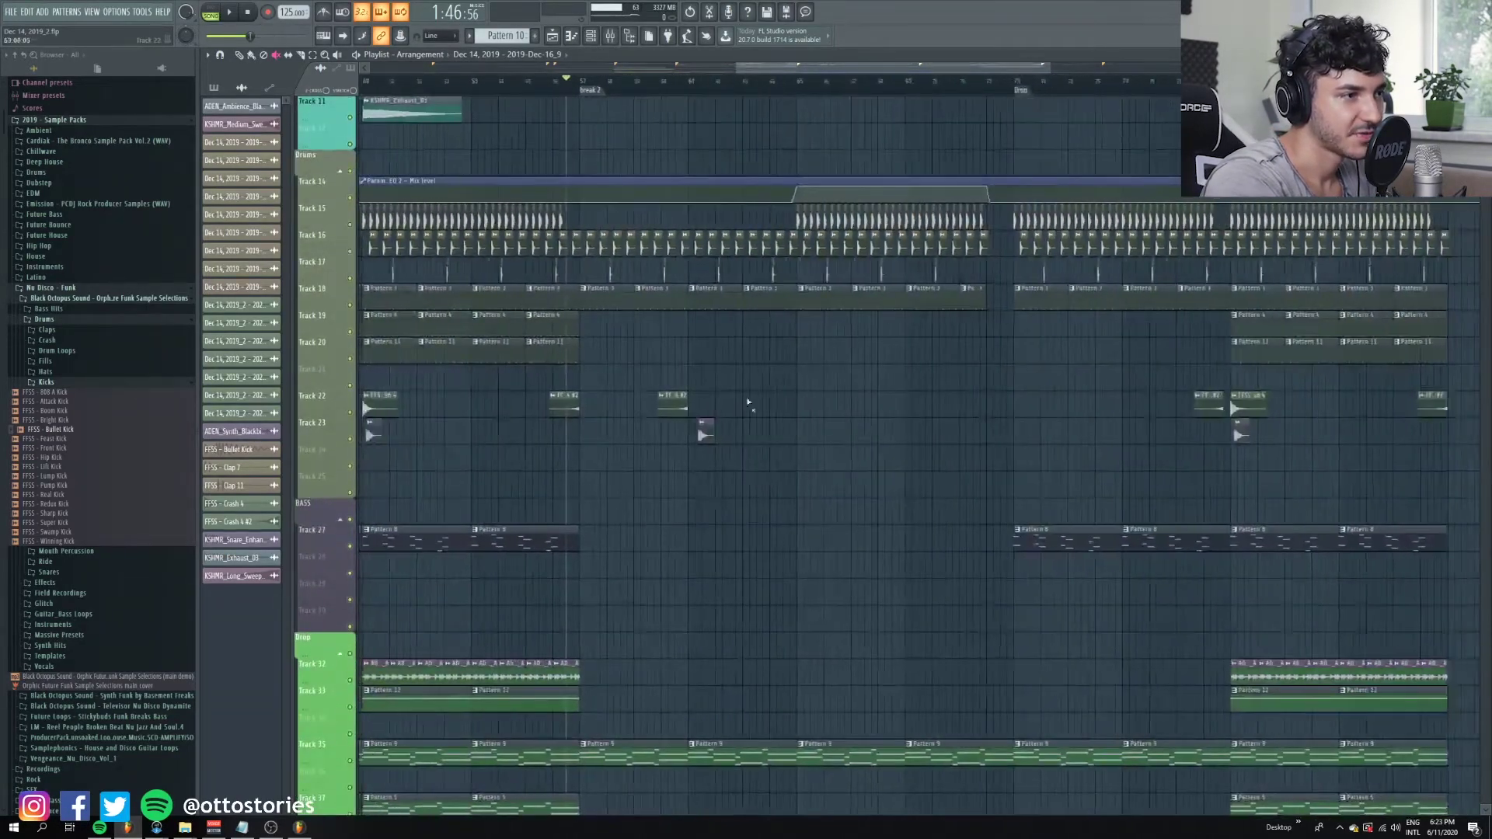
pyautogui.scroll(2, 692, 405)
pyautogui.click(500, 80)
pyautogui.scroll(-5, 583, 427)
pyautogui.scroll(3, 1386, 353)
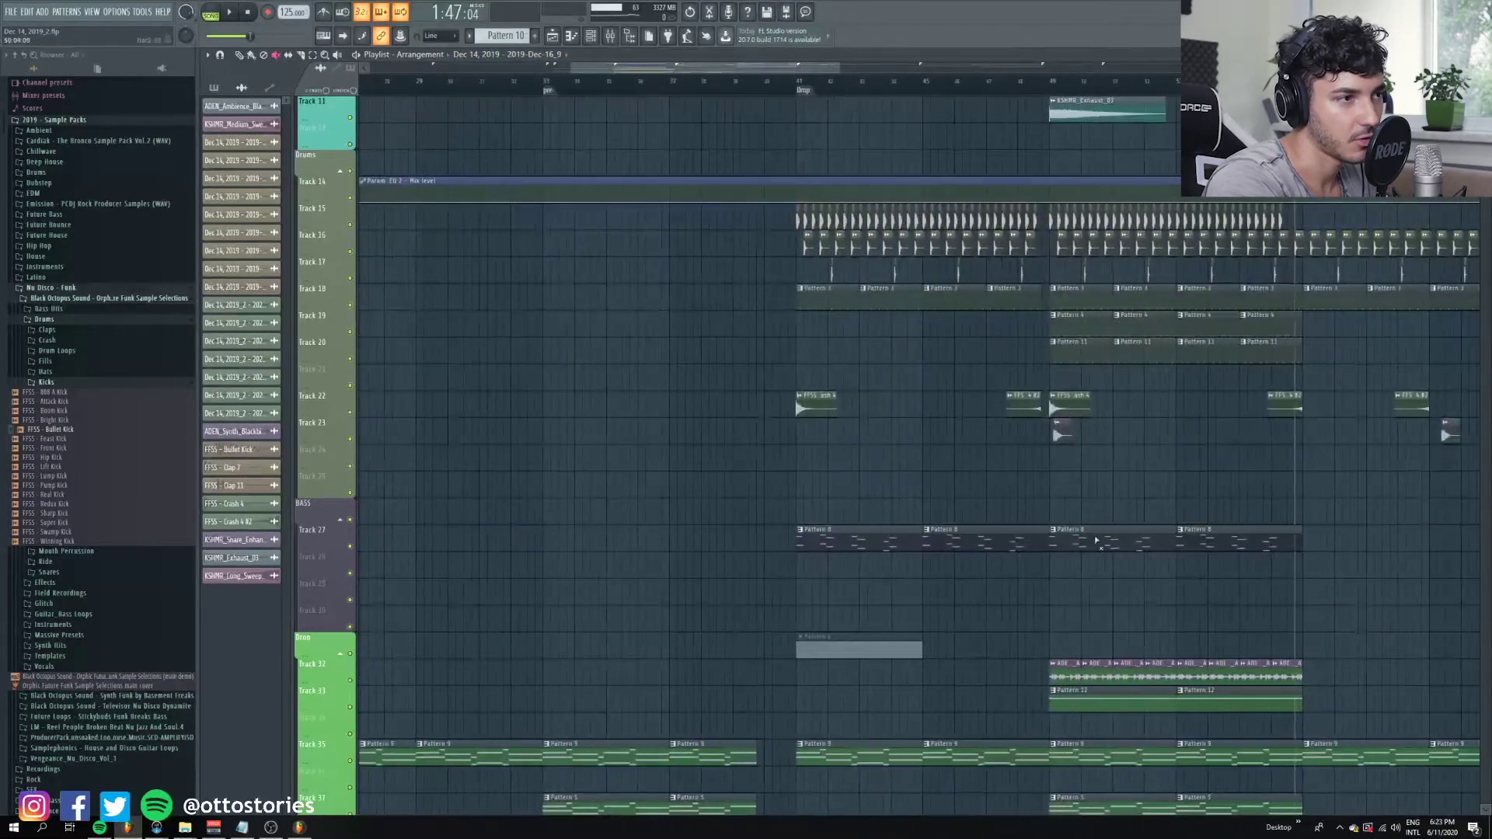
pyautogui.scroll(-6, 926, 373)
pyautogui.scroll(-2, 448, 123)
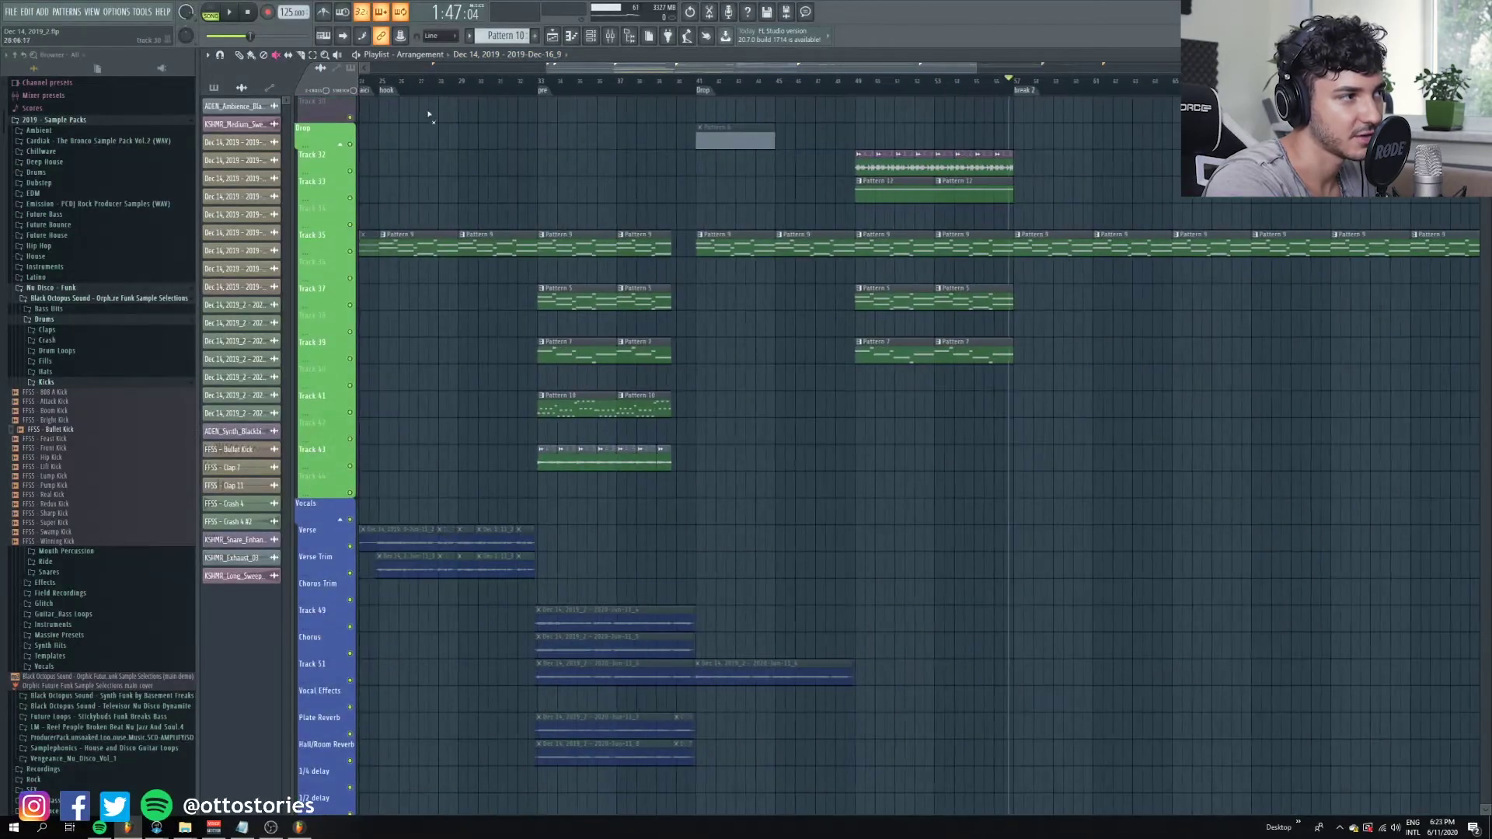
# Play break 2 from where the kick clips return on Track 15 under the raised EQ mix automation.
pyautogui.scroll(6, 482, 160)
pyautogui.hscroll(4, 482, 160)
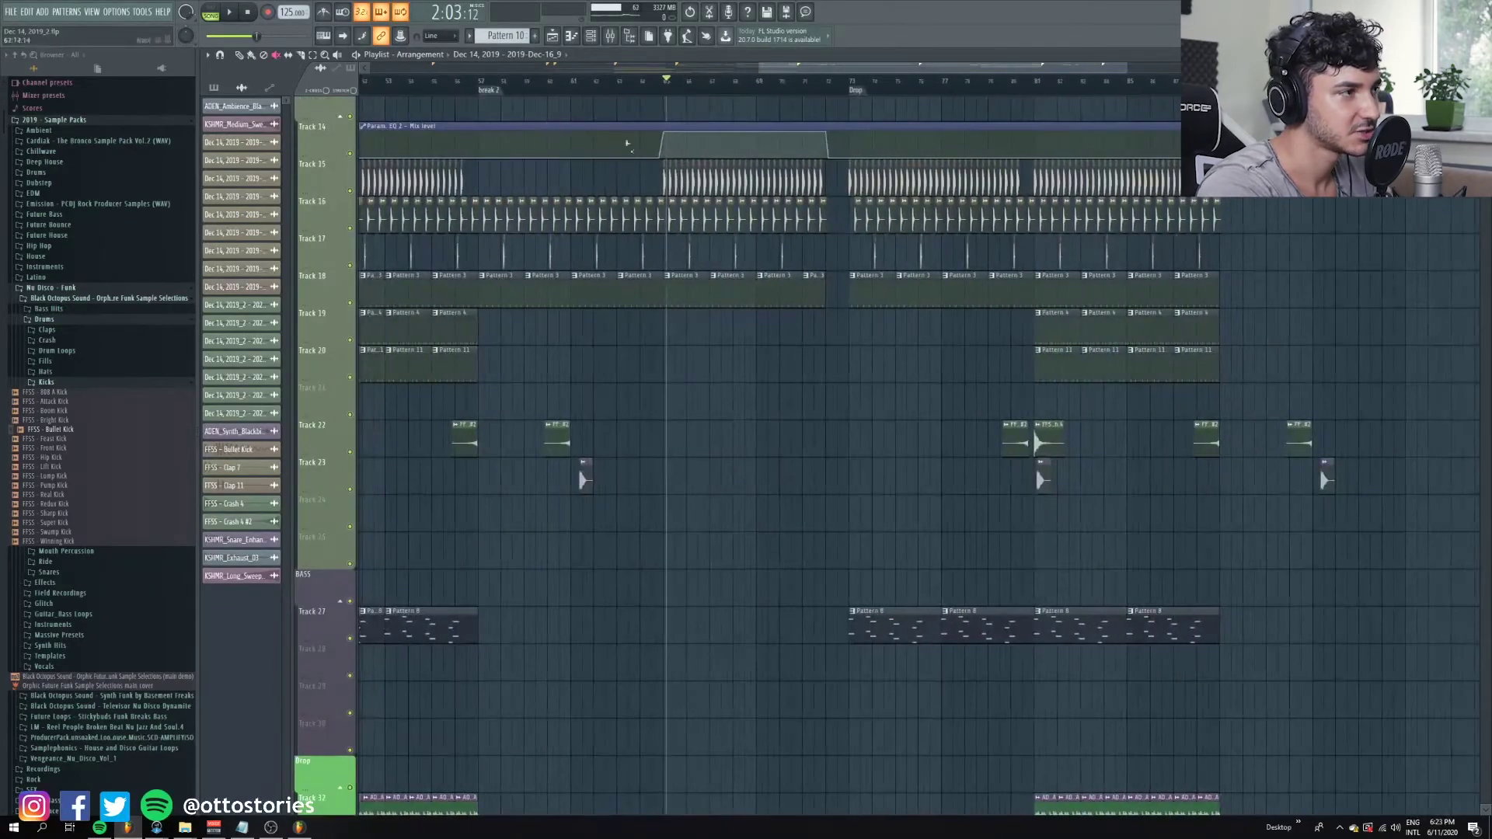
pyautogui.scroll(4, 638, 159)
pyautogui.scroll(3, 634, 202)
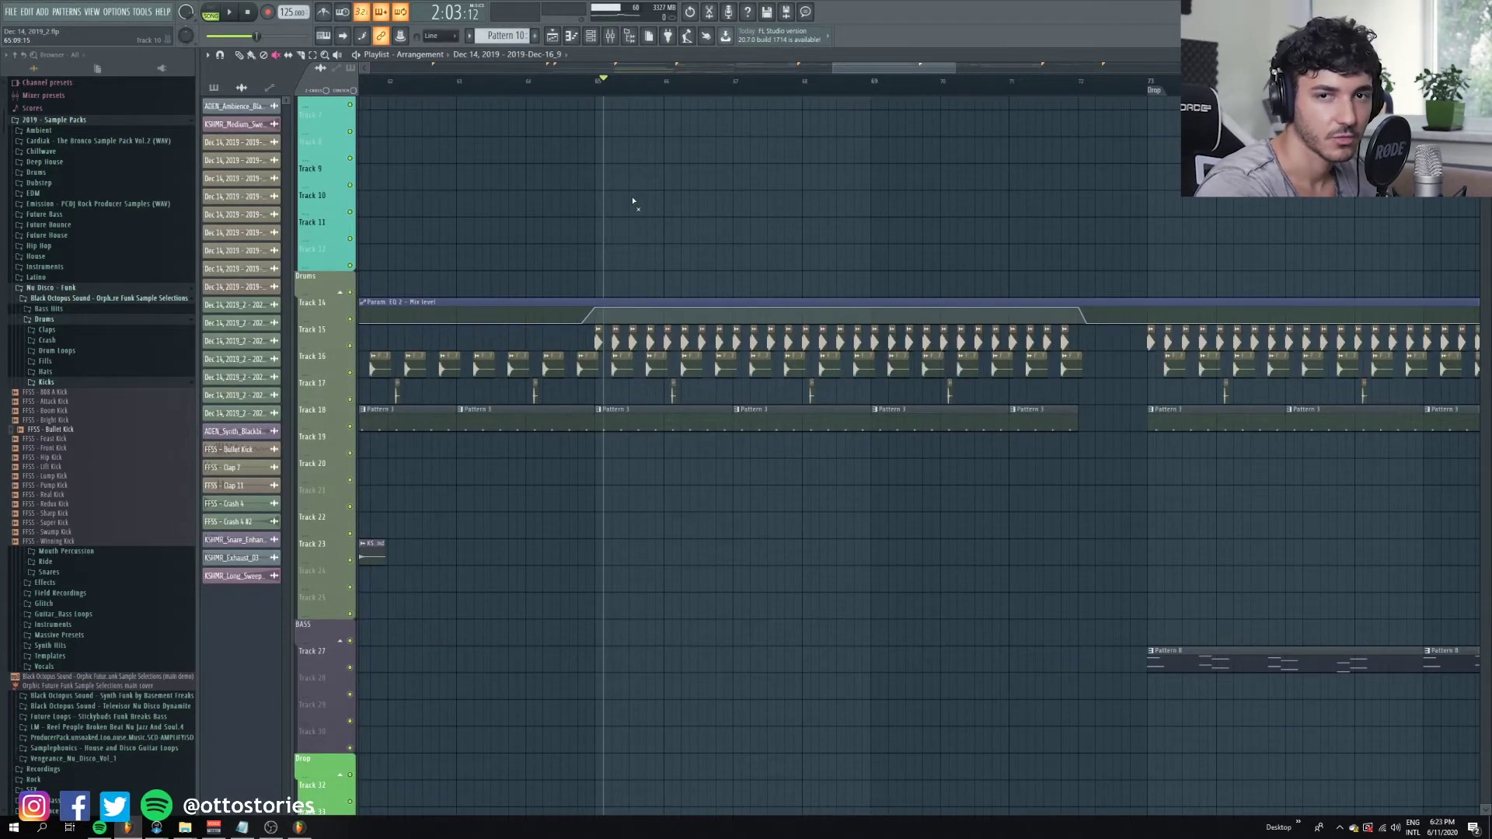
pyautogui.hscroll(1, 632, 200)
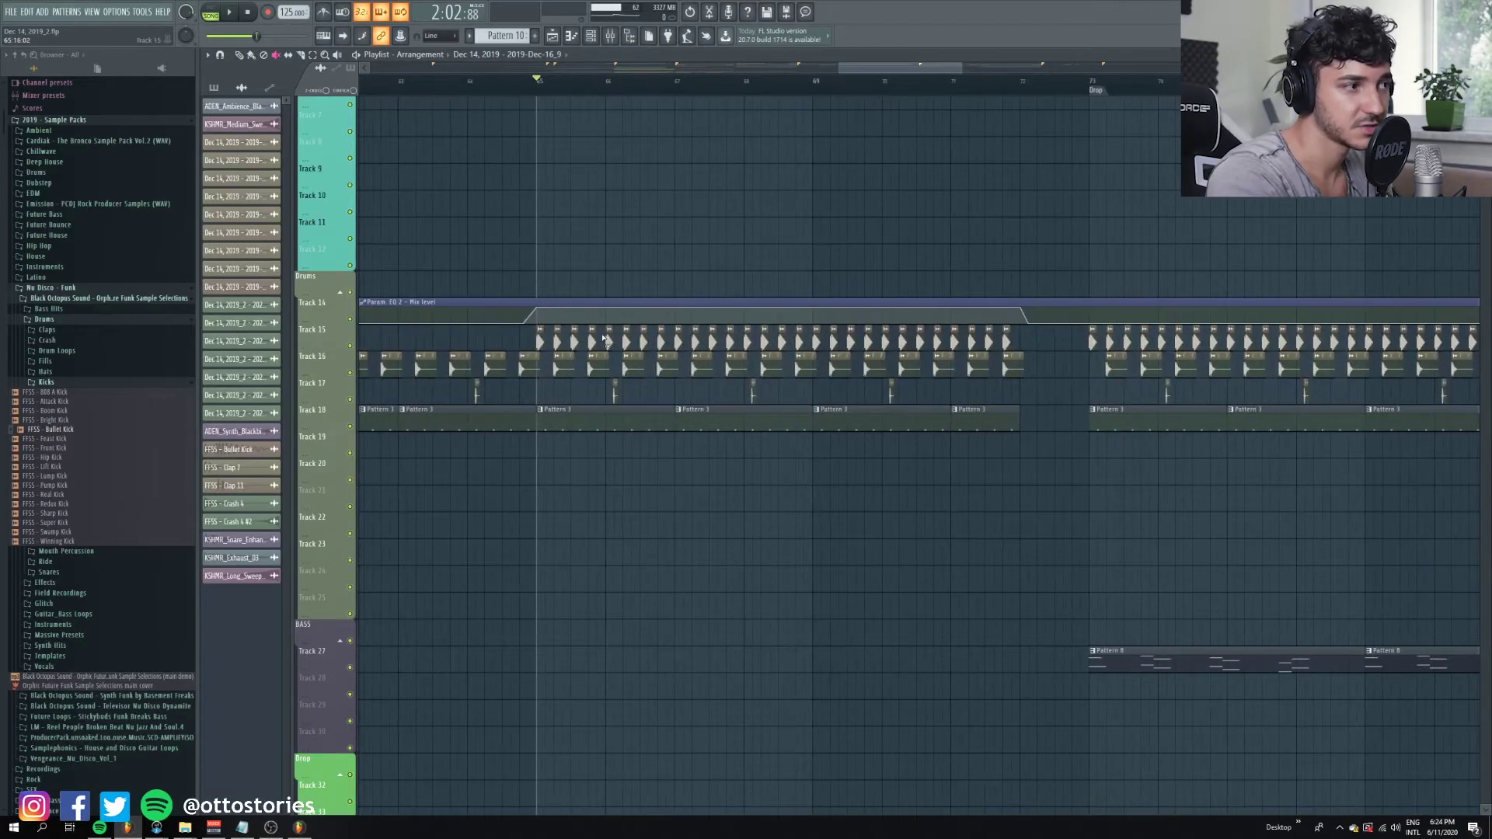
pyautogui.scroll(2, 555, 362)
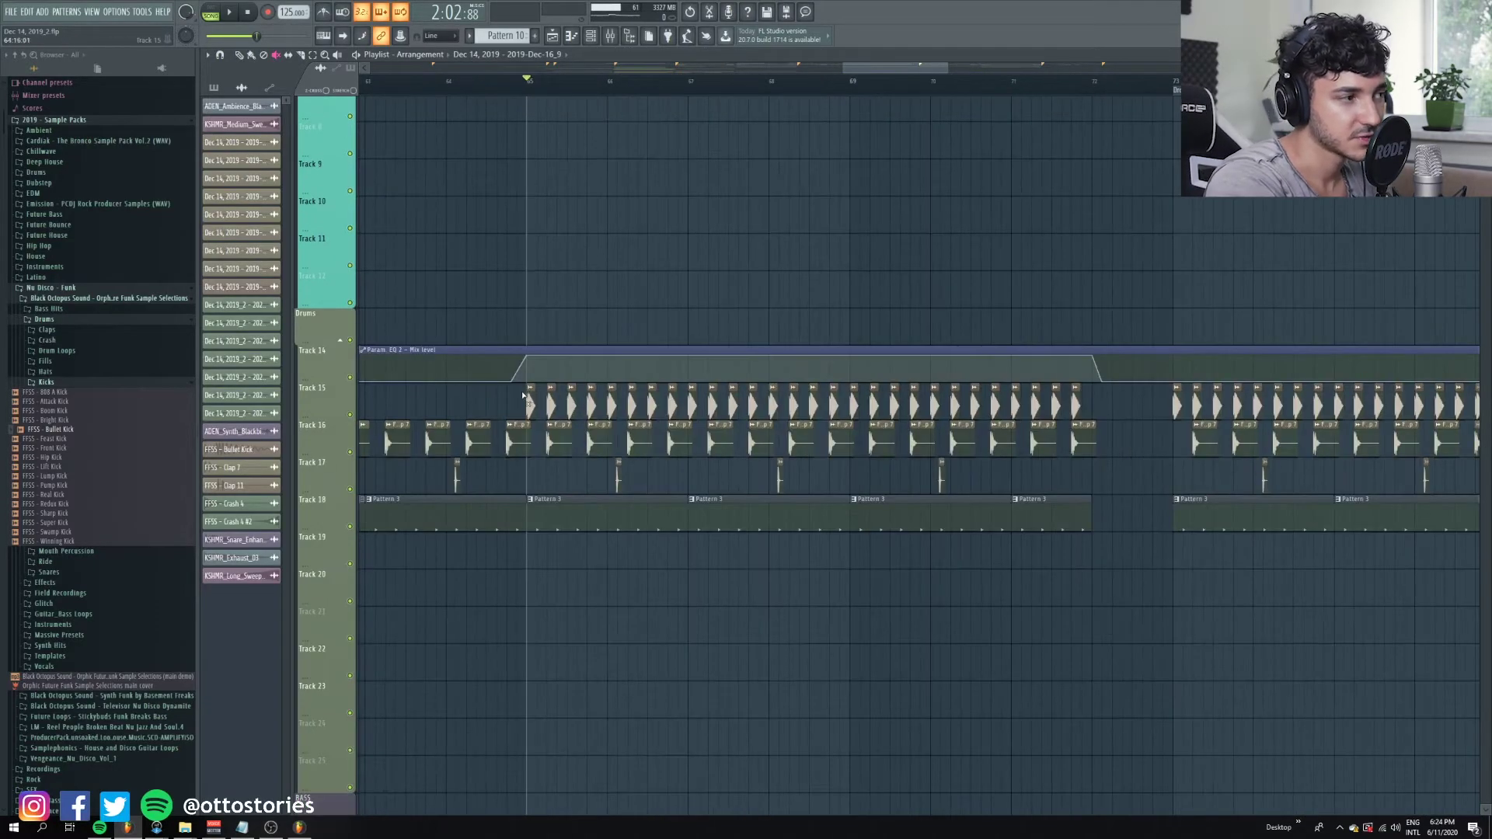
pyautogui.press('space')
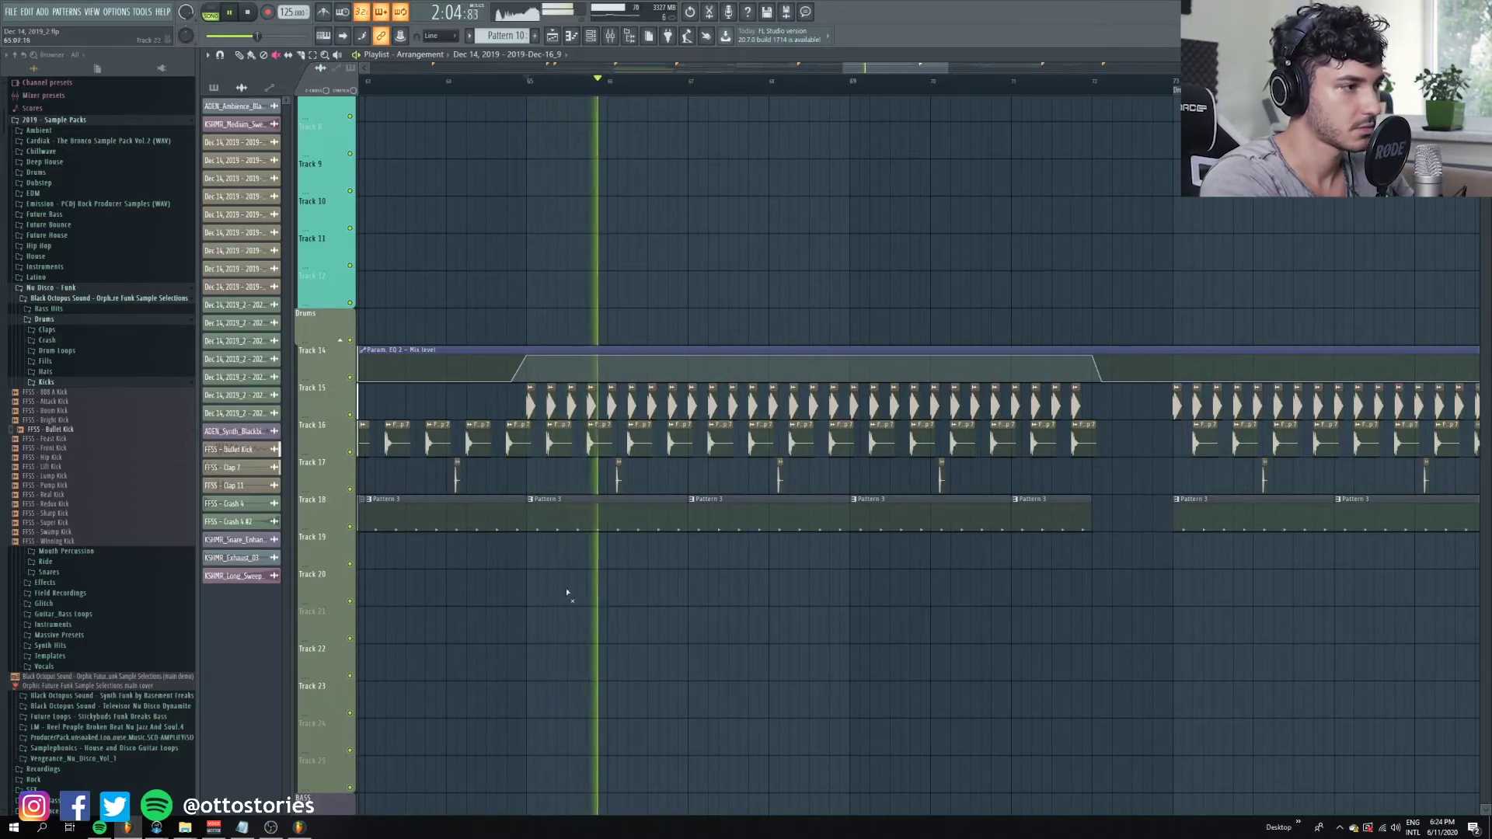
# Stop playback and inspect the Fruity parametric EQ 2 on mixer track Insert 4.
pyautogui.press('F9')
pyautogui.click(393, 509)
pyautogui.press('space')
pyautogui.click(229, 558)
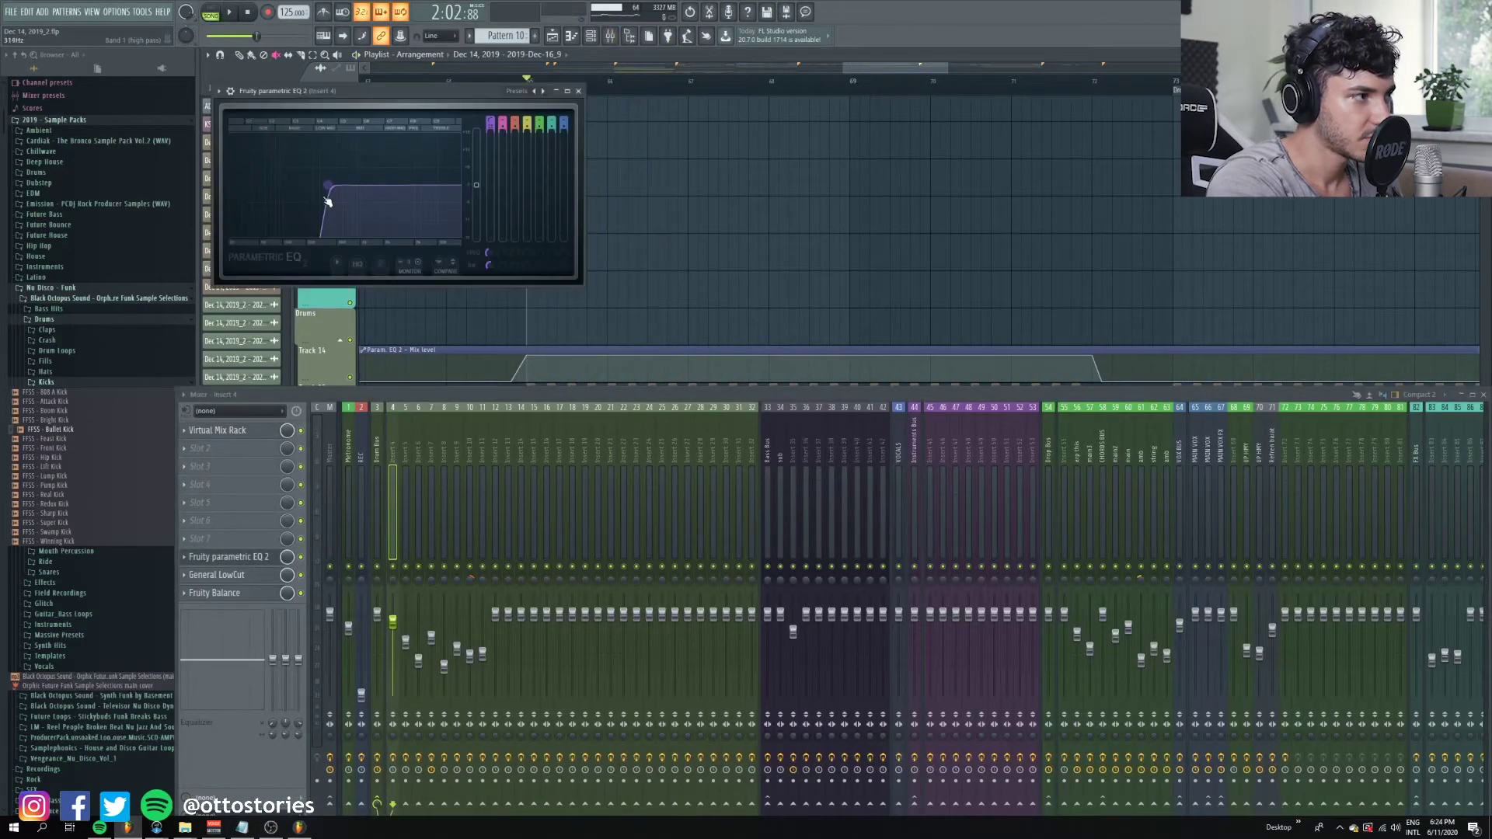
pyautogui.click(579, 91)
pyautogui.scroll(-5, 606, 310)
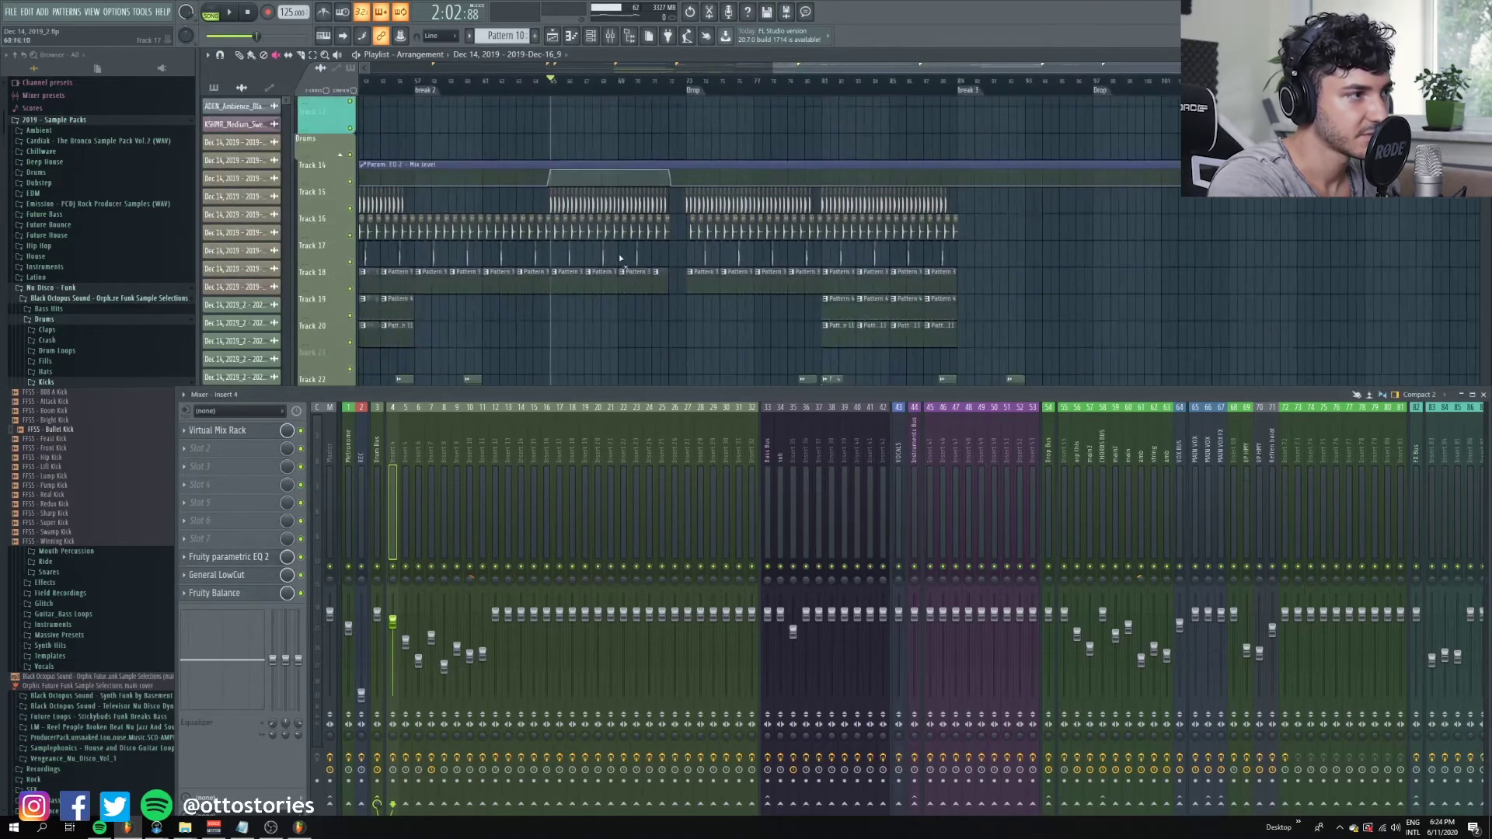
# Audition the returning kick clips in break 2, and stop with the playback position at the second Drop marker.
pyautogui.scroll(2, 633, 257)
pyautogui.press('space')
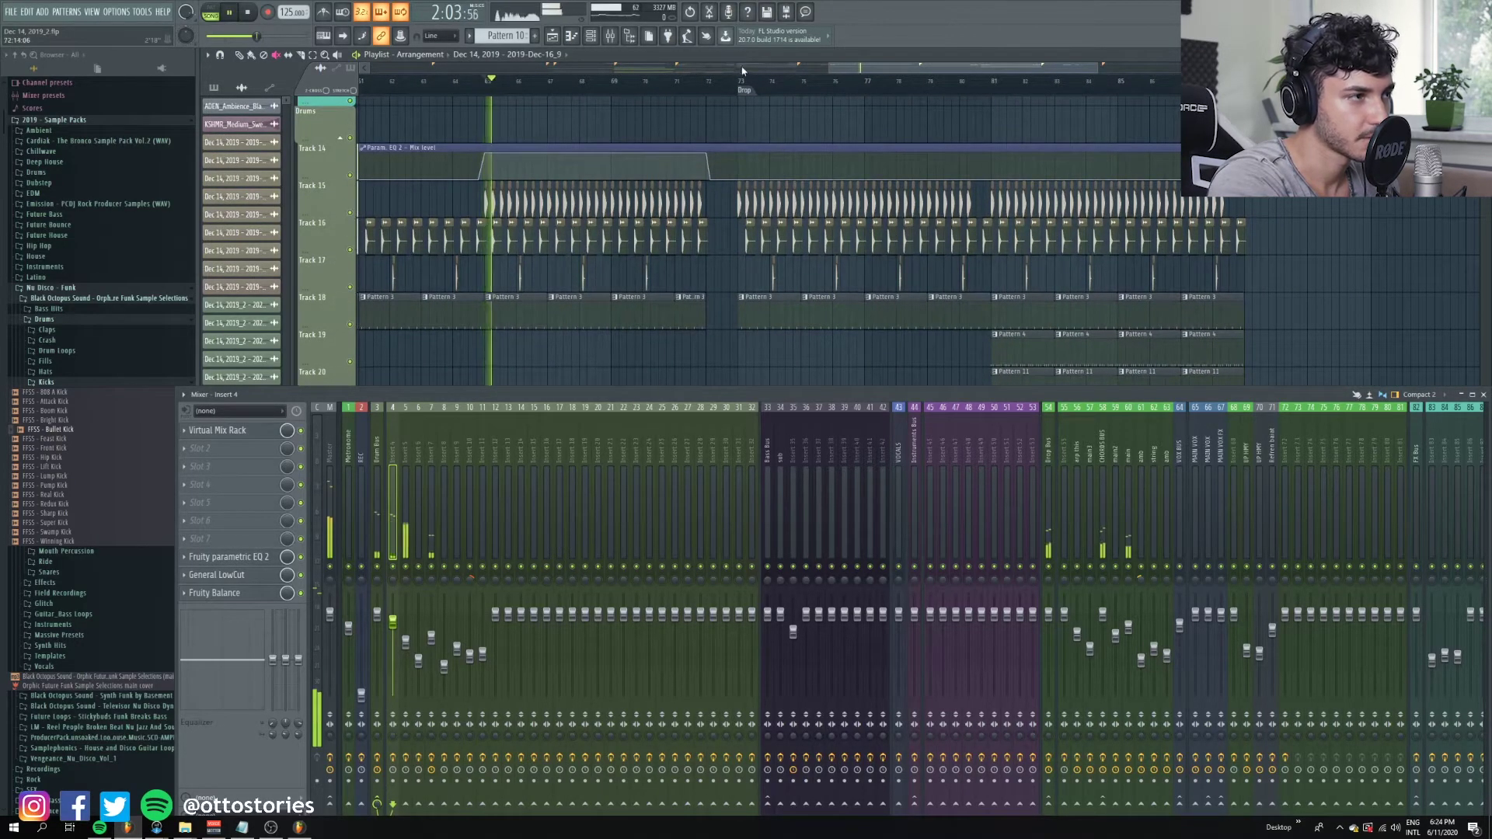
pyautogui.click(743, 87)
pyautogui.press('space')
# Hide the mixer and play the second drop with its drum tracks in view.
pyautogui.scroll(-3, 812, 254)
pyautogui.scroll(3, 876, 247)
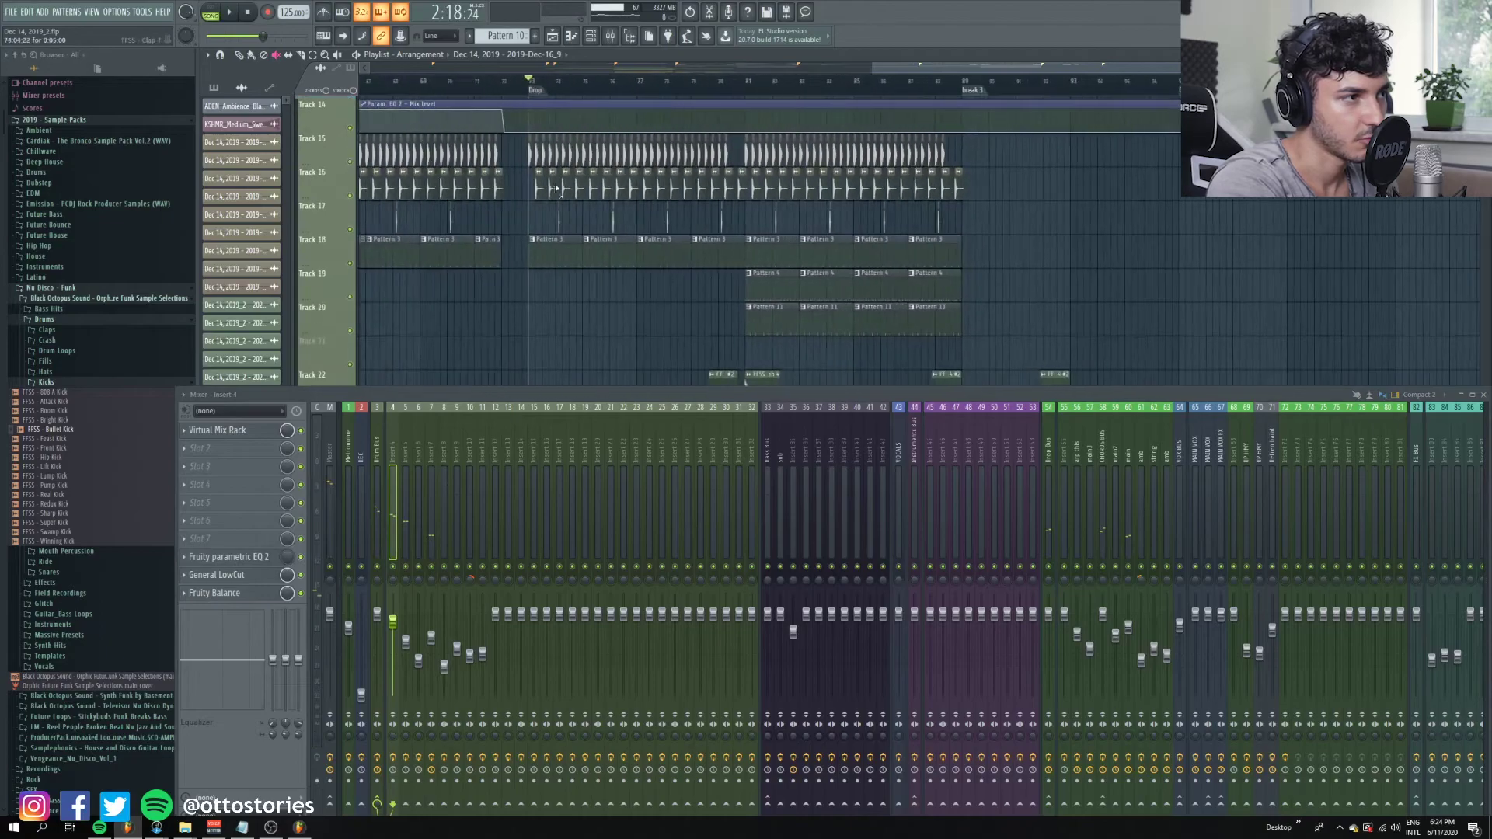
pyautogui.scroll(-2, 700, 311)
pyautogui.press('F9')
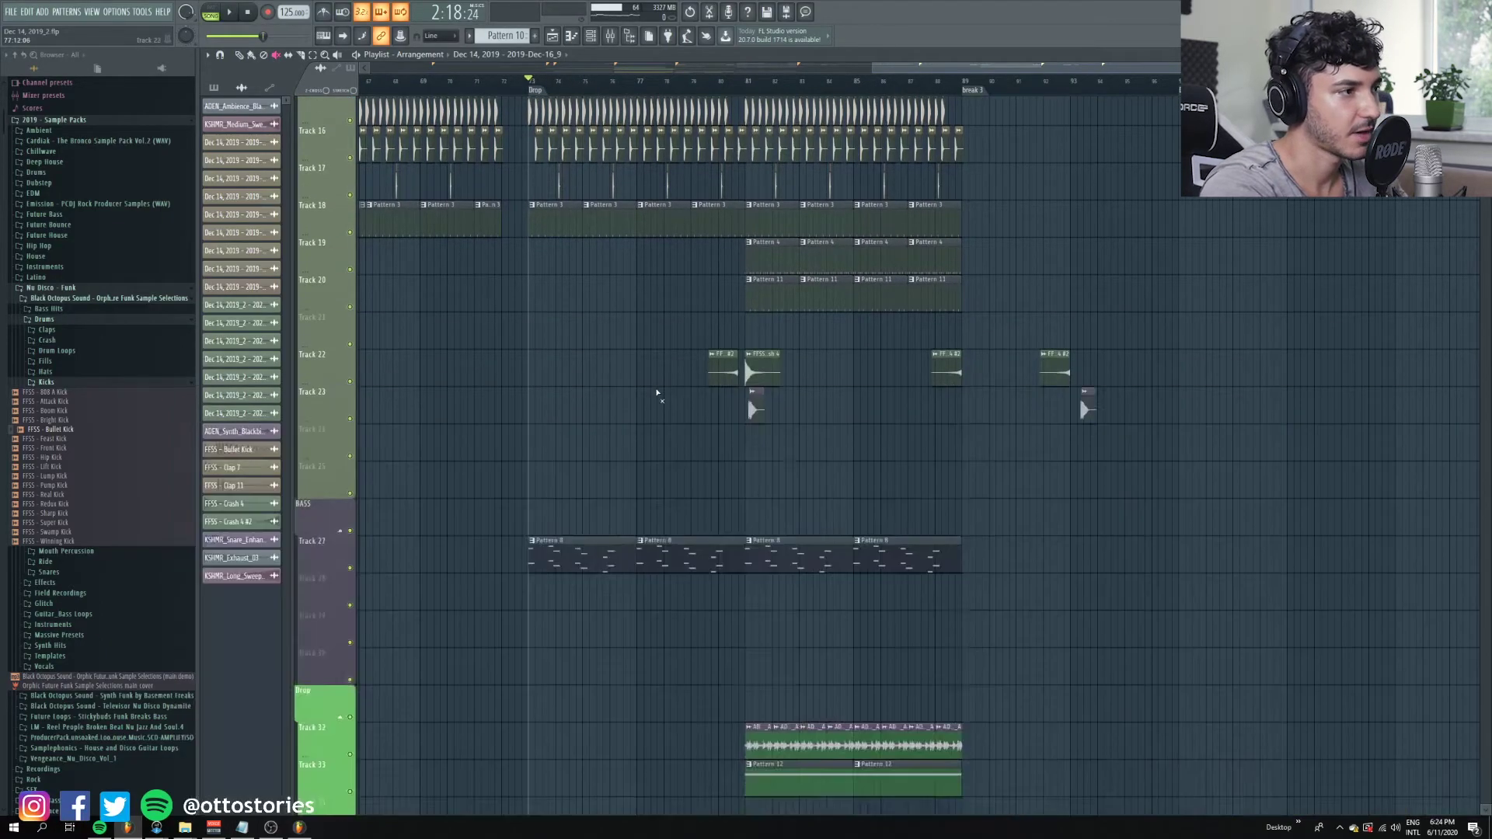
pyautogui.scroll(4, 666, 375)
pyautogui.press('space')
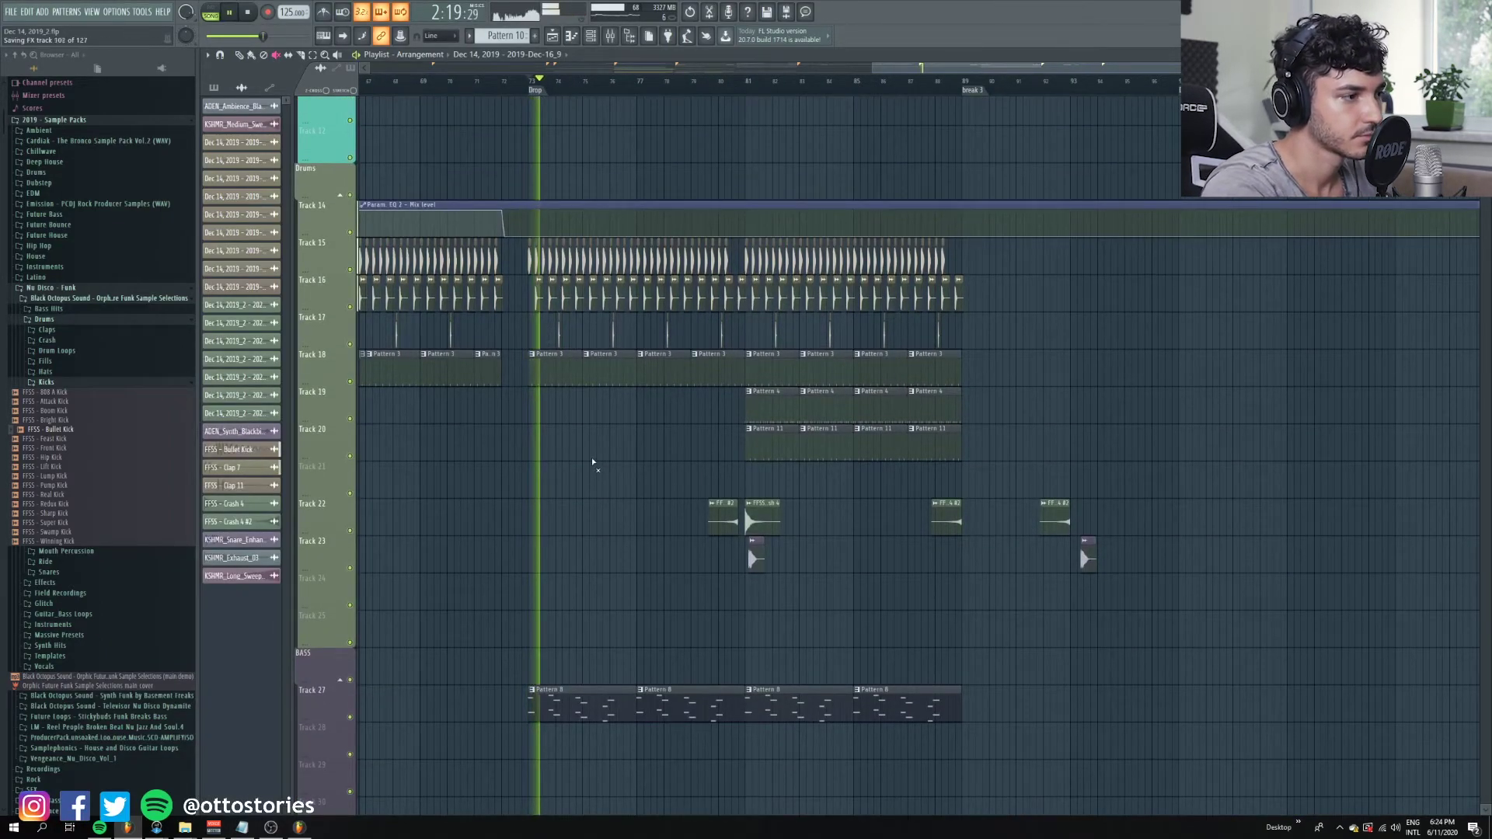
# Compare the first and second drops across the instrument, vocal and lower audio tracks, and stop playback.
pyautogui.scroll(-8, 591, 459)
pyautogui.scroll(-4, 637, 424)
pyautogui.scroll(-3, 781, 474)
pyautogui.scroll(2, 863, 490)
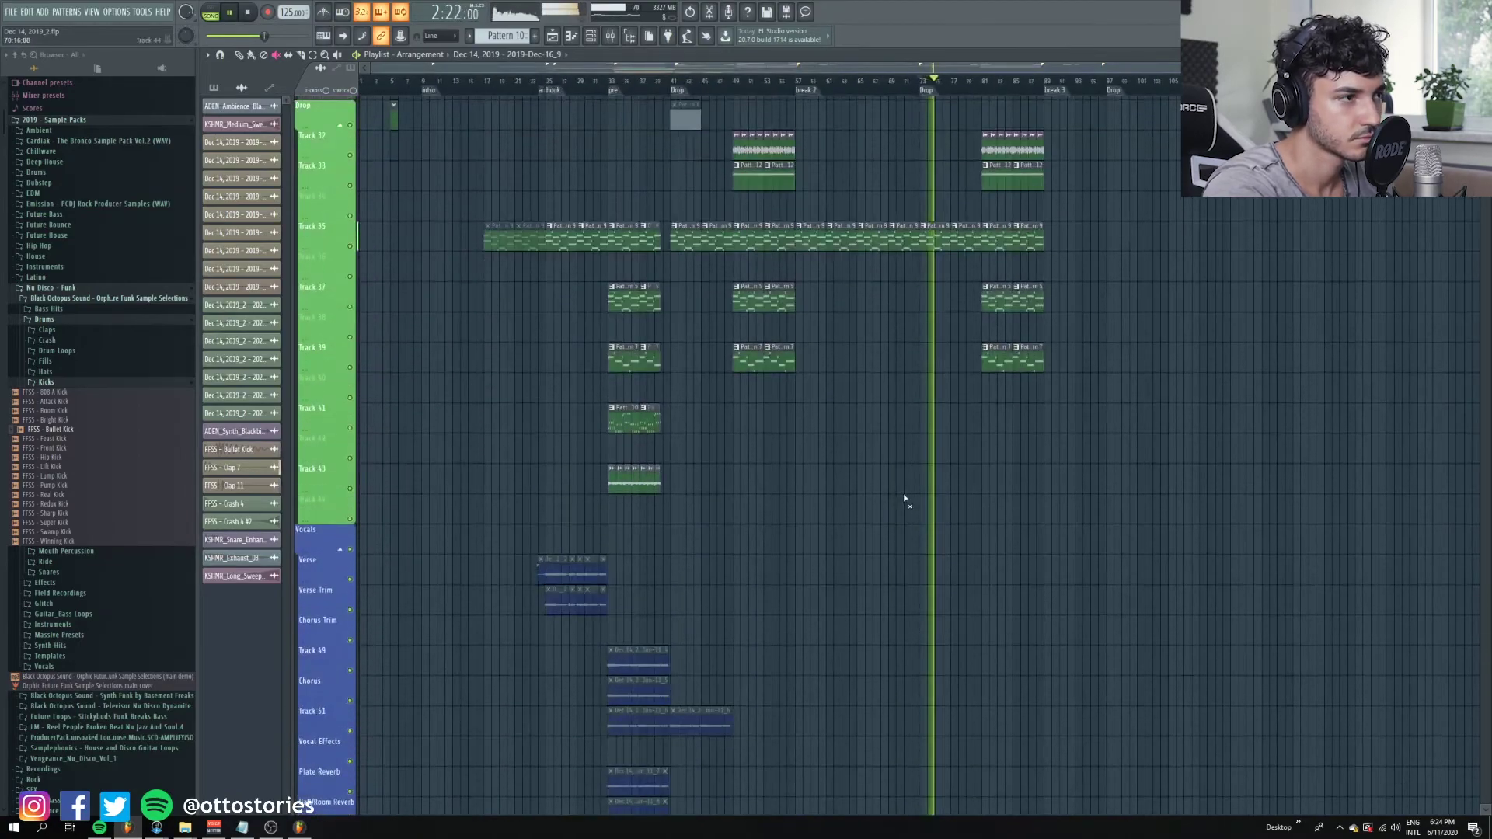
pyautogui.scroll(-7, 785, 472)
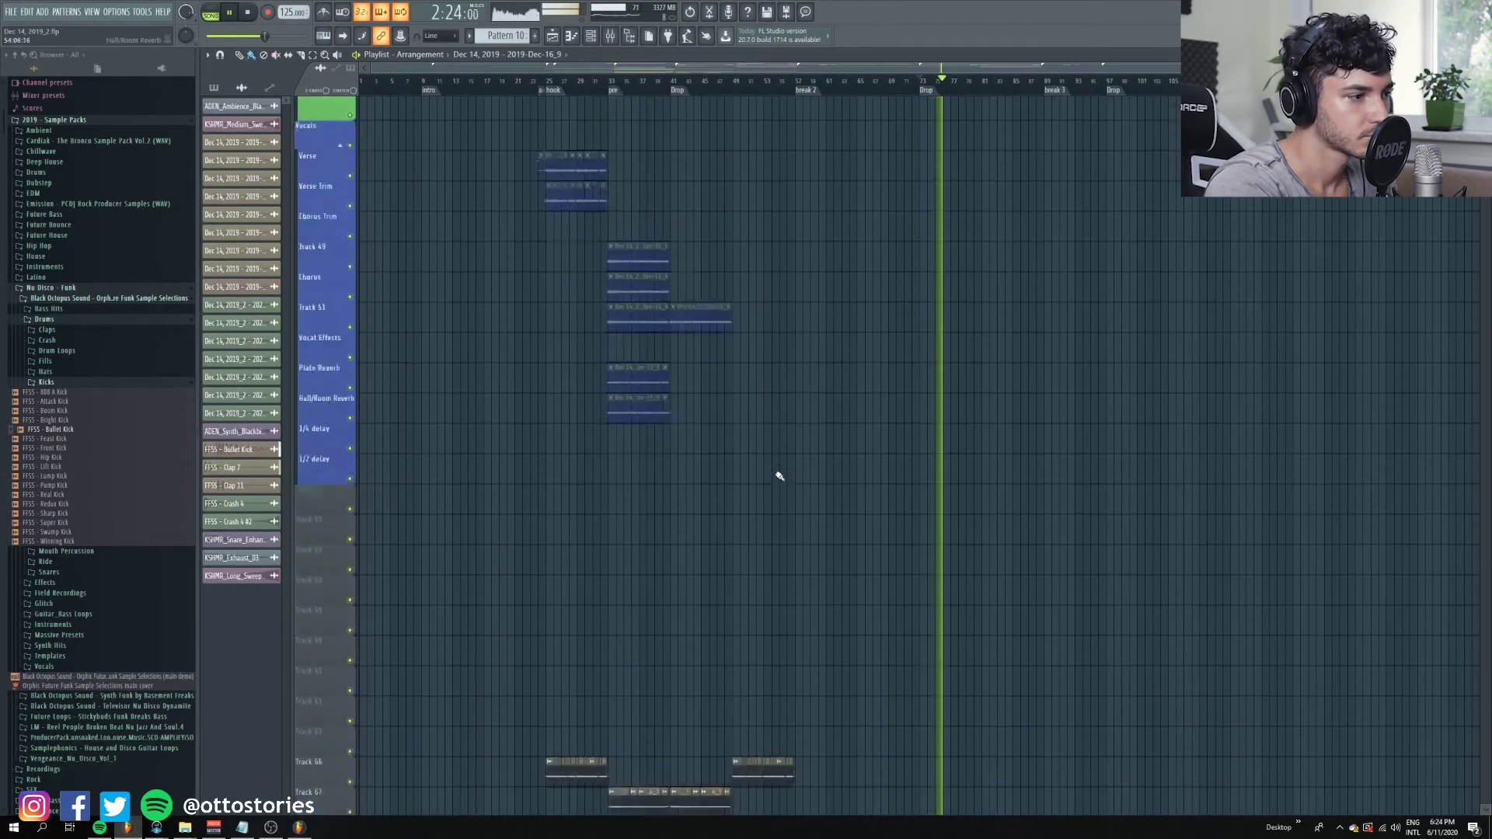
pyautogui.scroll(3, 854, 471)
pyautogui.press('space')
# Place copies of the first drop's audio clips from Tracks 66–68, 74 and 75 at the second Drop marker and deselect them.
pyautogui.moveTo(1089, 475); pyautogui.dragTo(1070, 475)
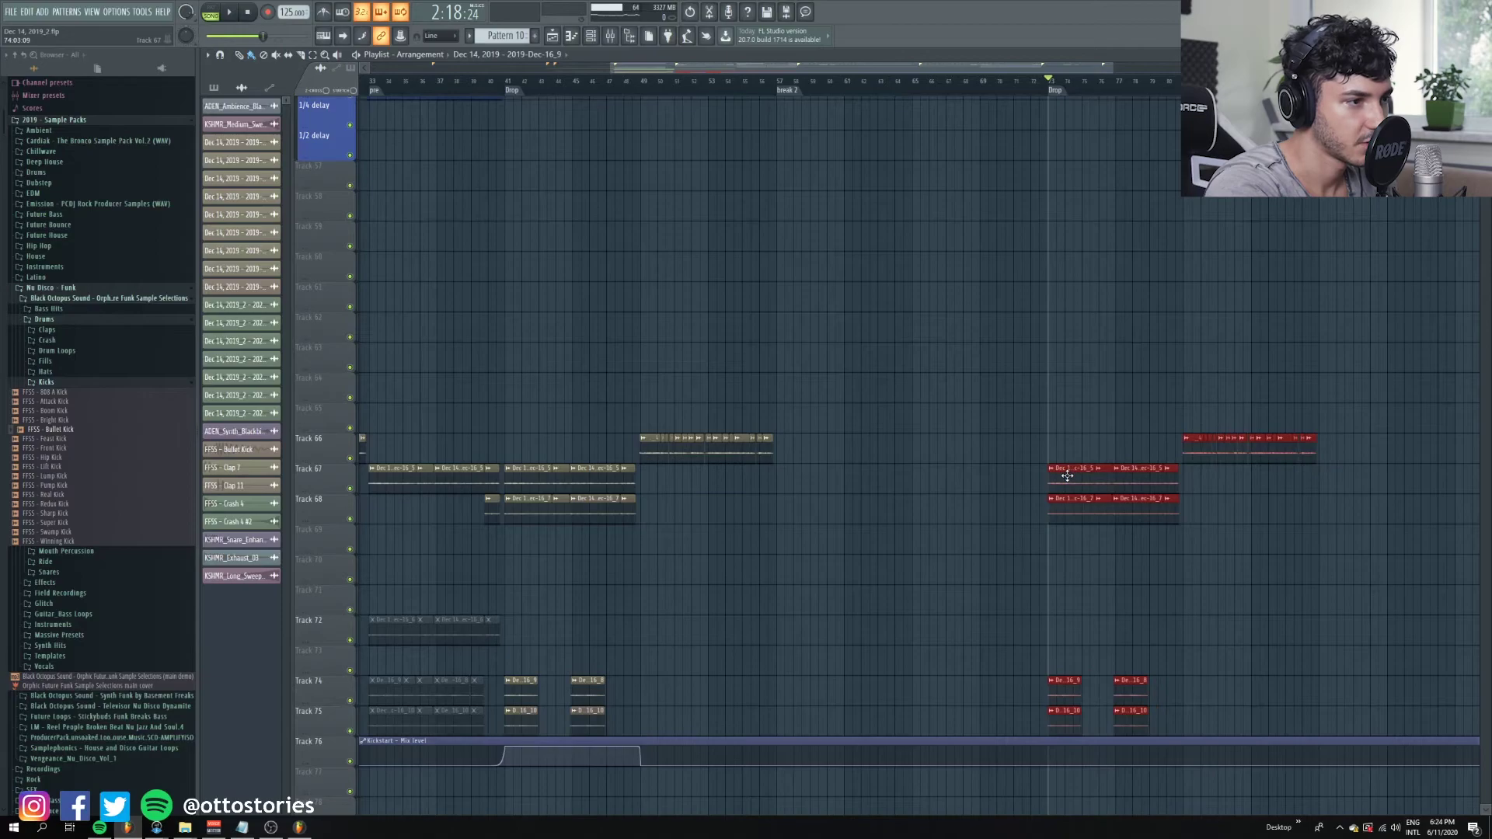
pyautogui.scroll(-2, 980, 491)
pyautogui.keyDown('ctrl'); pyautogui.click(963, 702); pyautogui.keyUp('ctrl')
# Add points to the Kickstart mix level automation on Track 76 to raise it at the second drop and lower it at the Track 67 clips' end.
pyautogui.scroll(2, 1048, 636)
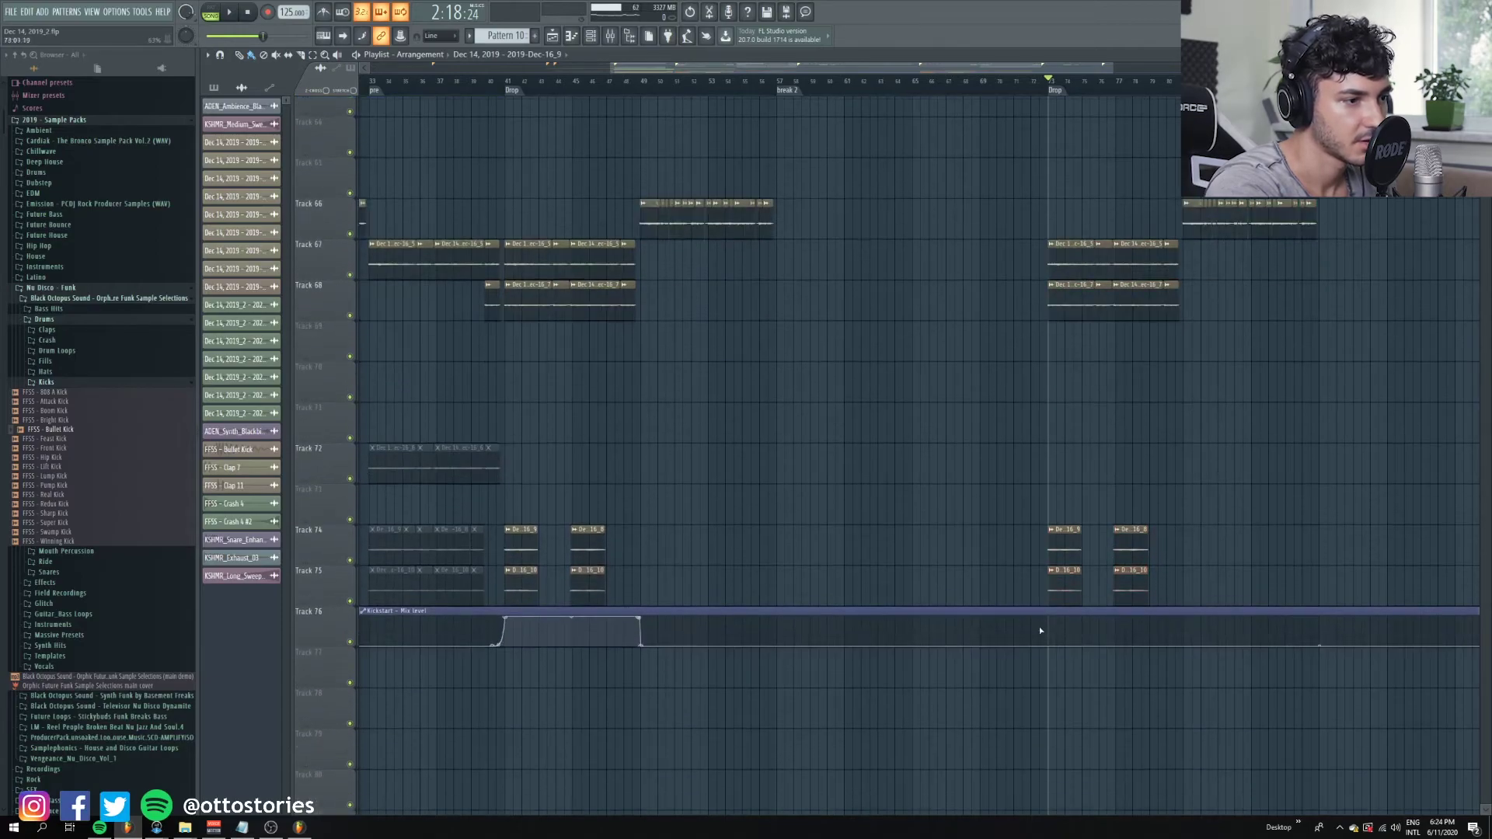
pyautogui.rightClick(1051, 638)
pyautogui.rightClick(1138, 625)
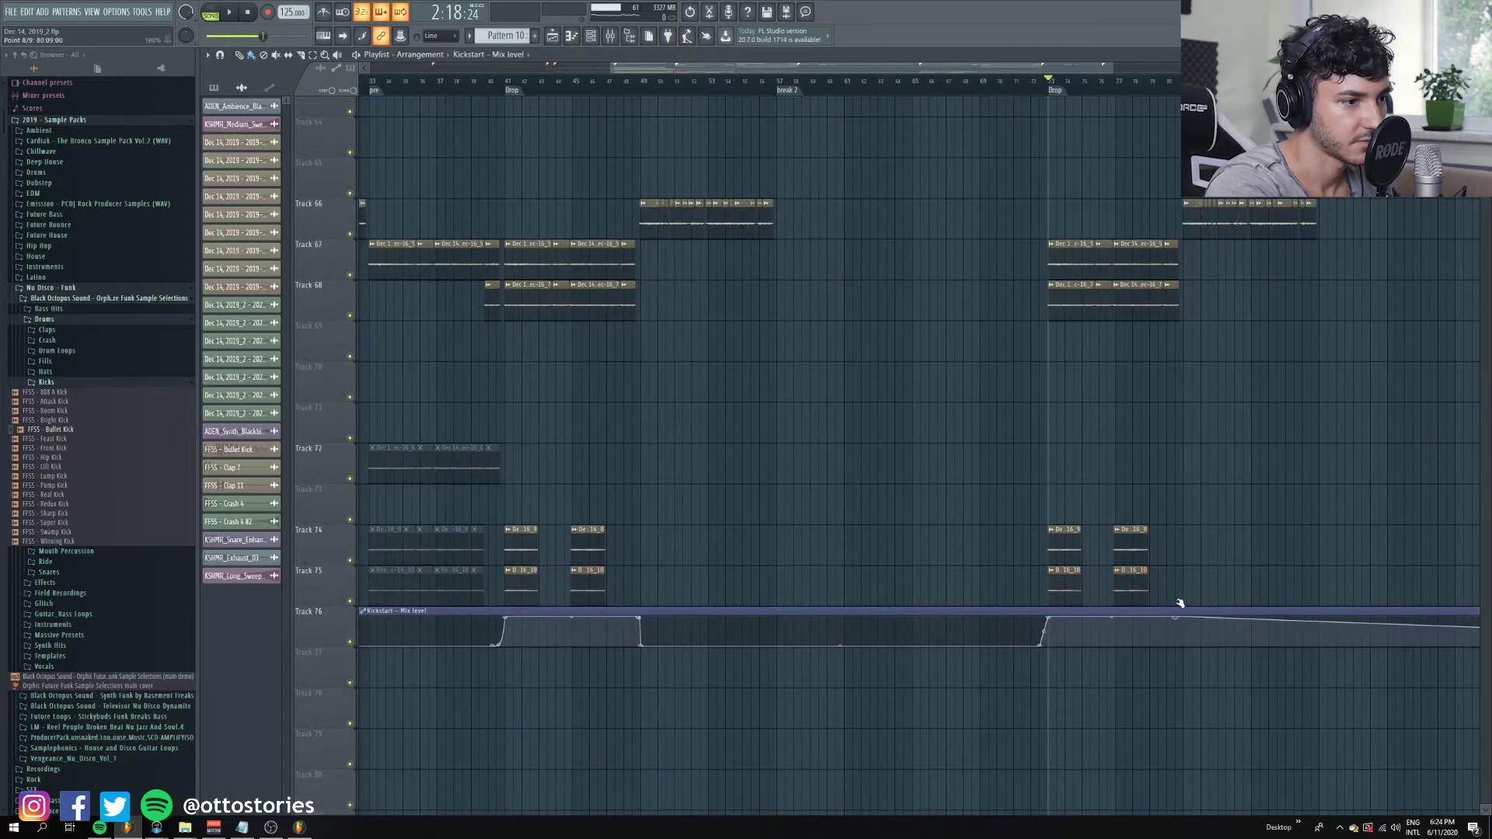
pyautogui.rightClick(1189, 647)
# Play the second drop and align the last raised point of the Kickstart mix level automation with the end of the Track 67 and 68 clips.
pyautogui.press('space')
pyautogui.scroll(3, 1184, 642)
pyautogui.moveTo(1169, 619); pyautogui.dragTo(1179, 616)
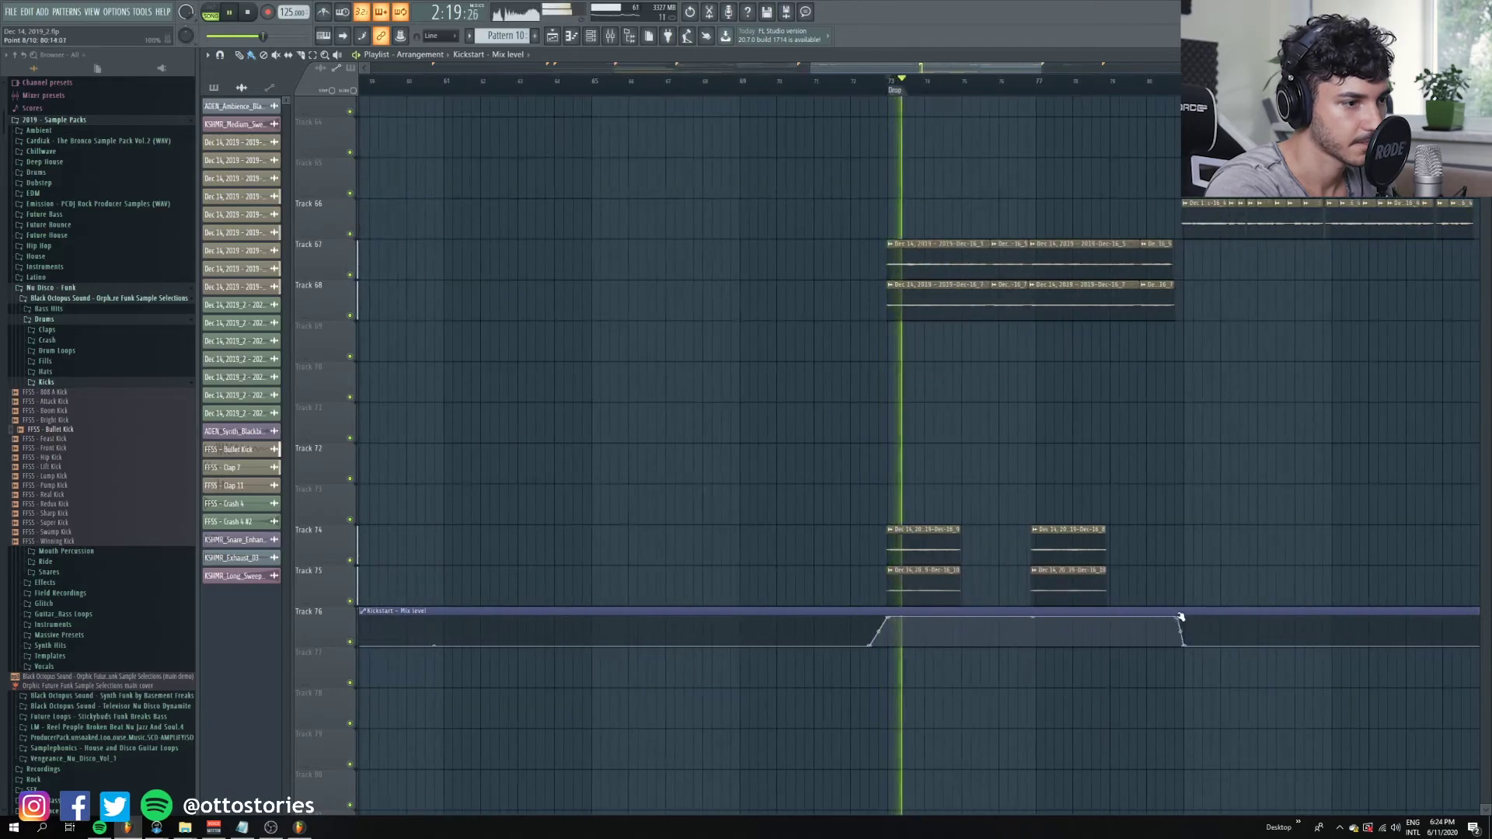
# Look over the whole arrangement while the second drop plays and save the project.
pyautogui.scroll(-3, 879, 642)
pyautogui.scroll(-3, 876, 675)
pyautogui.scroll(10, 813, 586)
pyautogui.scroll(3, 878, 556)
pyautogui.scroll(-2, 884, 559)
pyautogui.scroll(3, 877, 553)
pyautogui.scroll(-4, 832, 536)
pyautogui.hotkey('ctrl', 's')
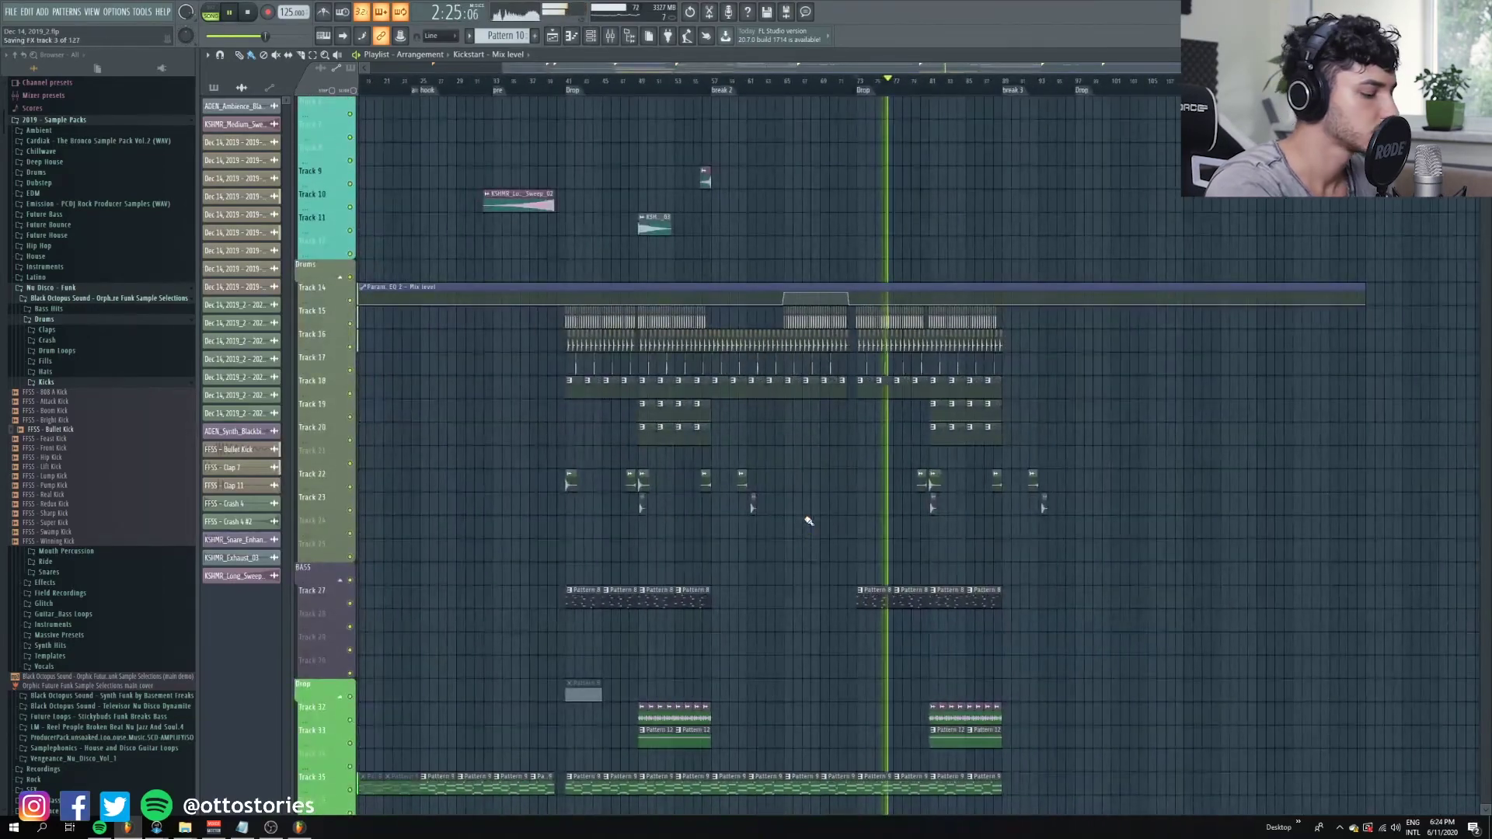